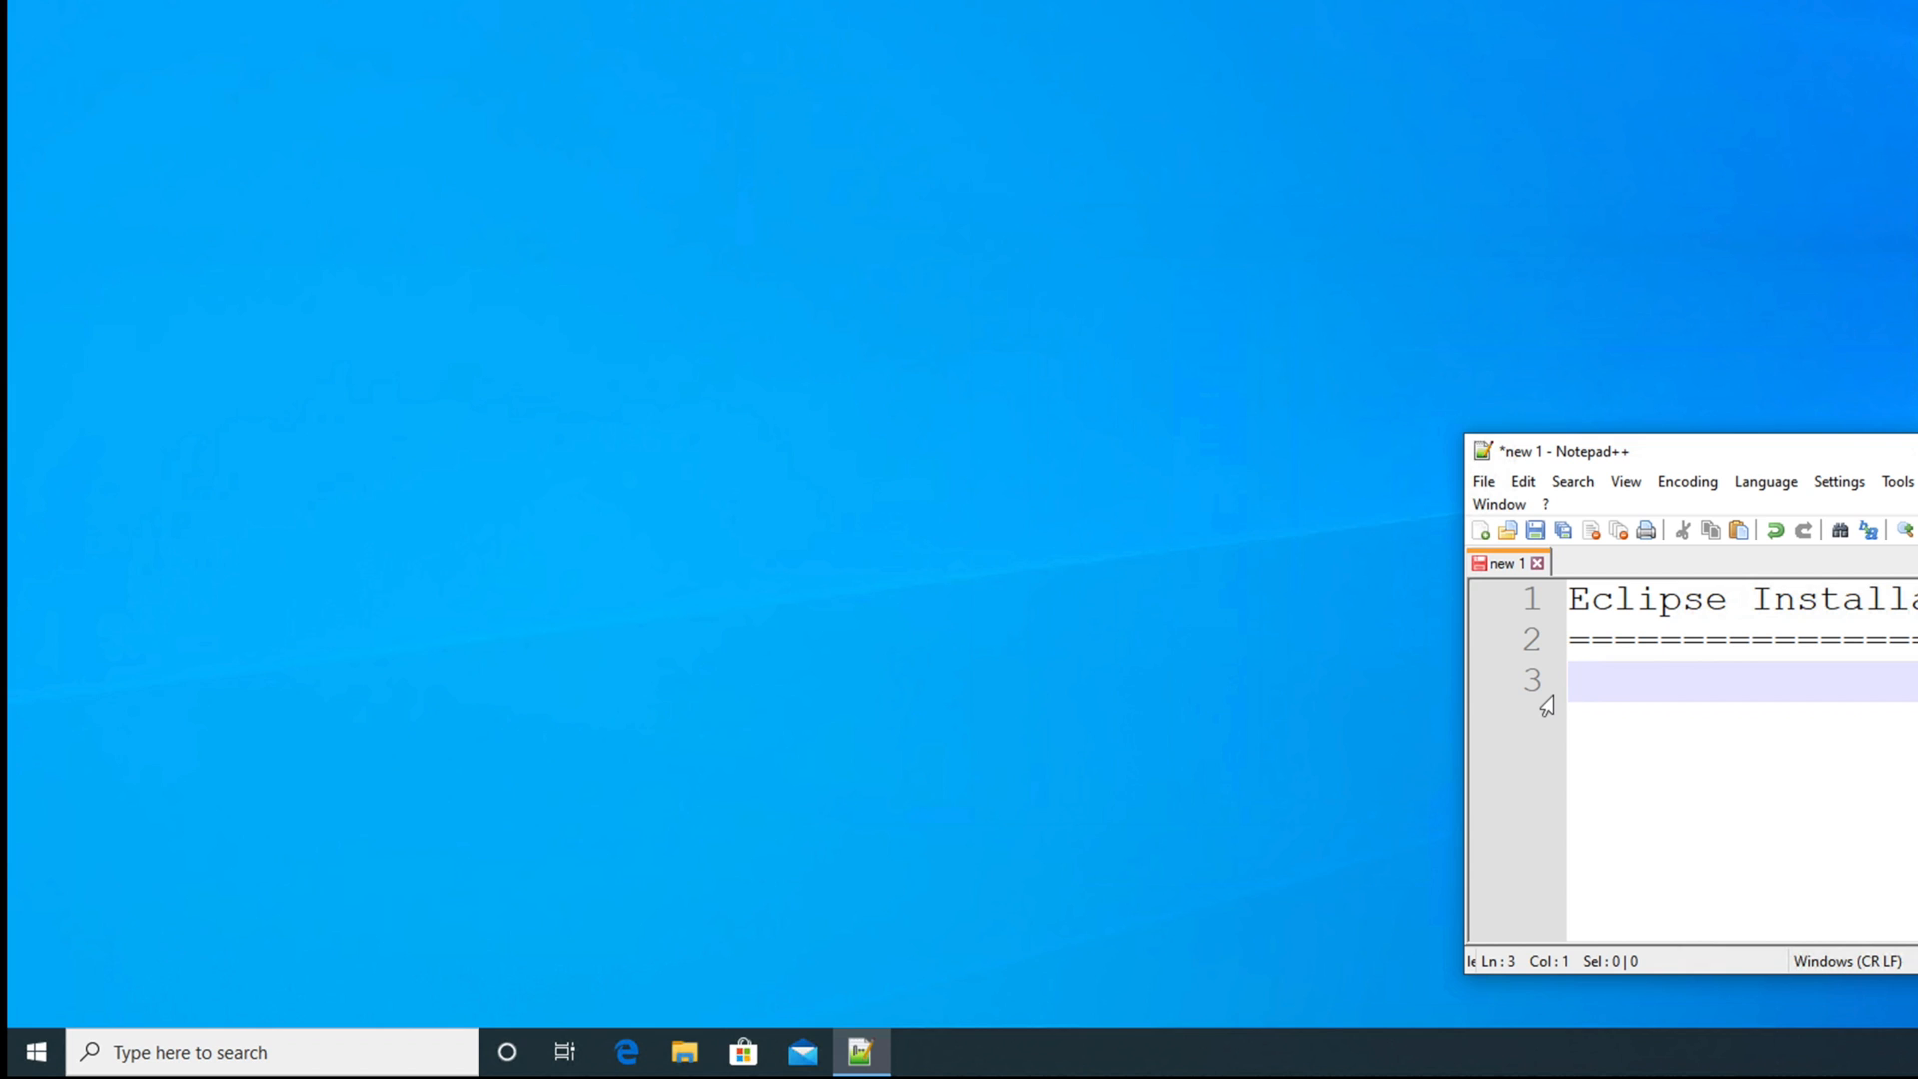
Add the lines "download" and "install" beneath the Eclipse installation heading in the note, followed by a blank line
text(download)
key(Return)
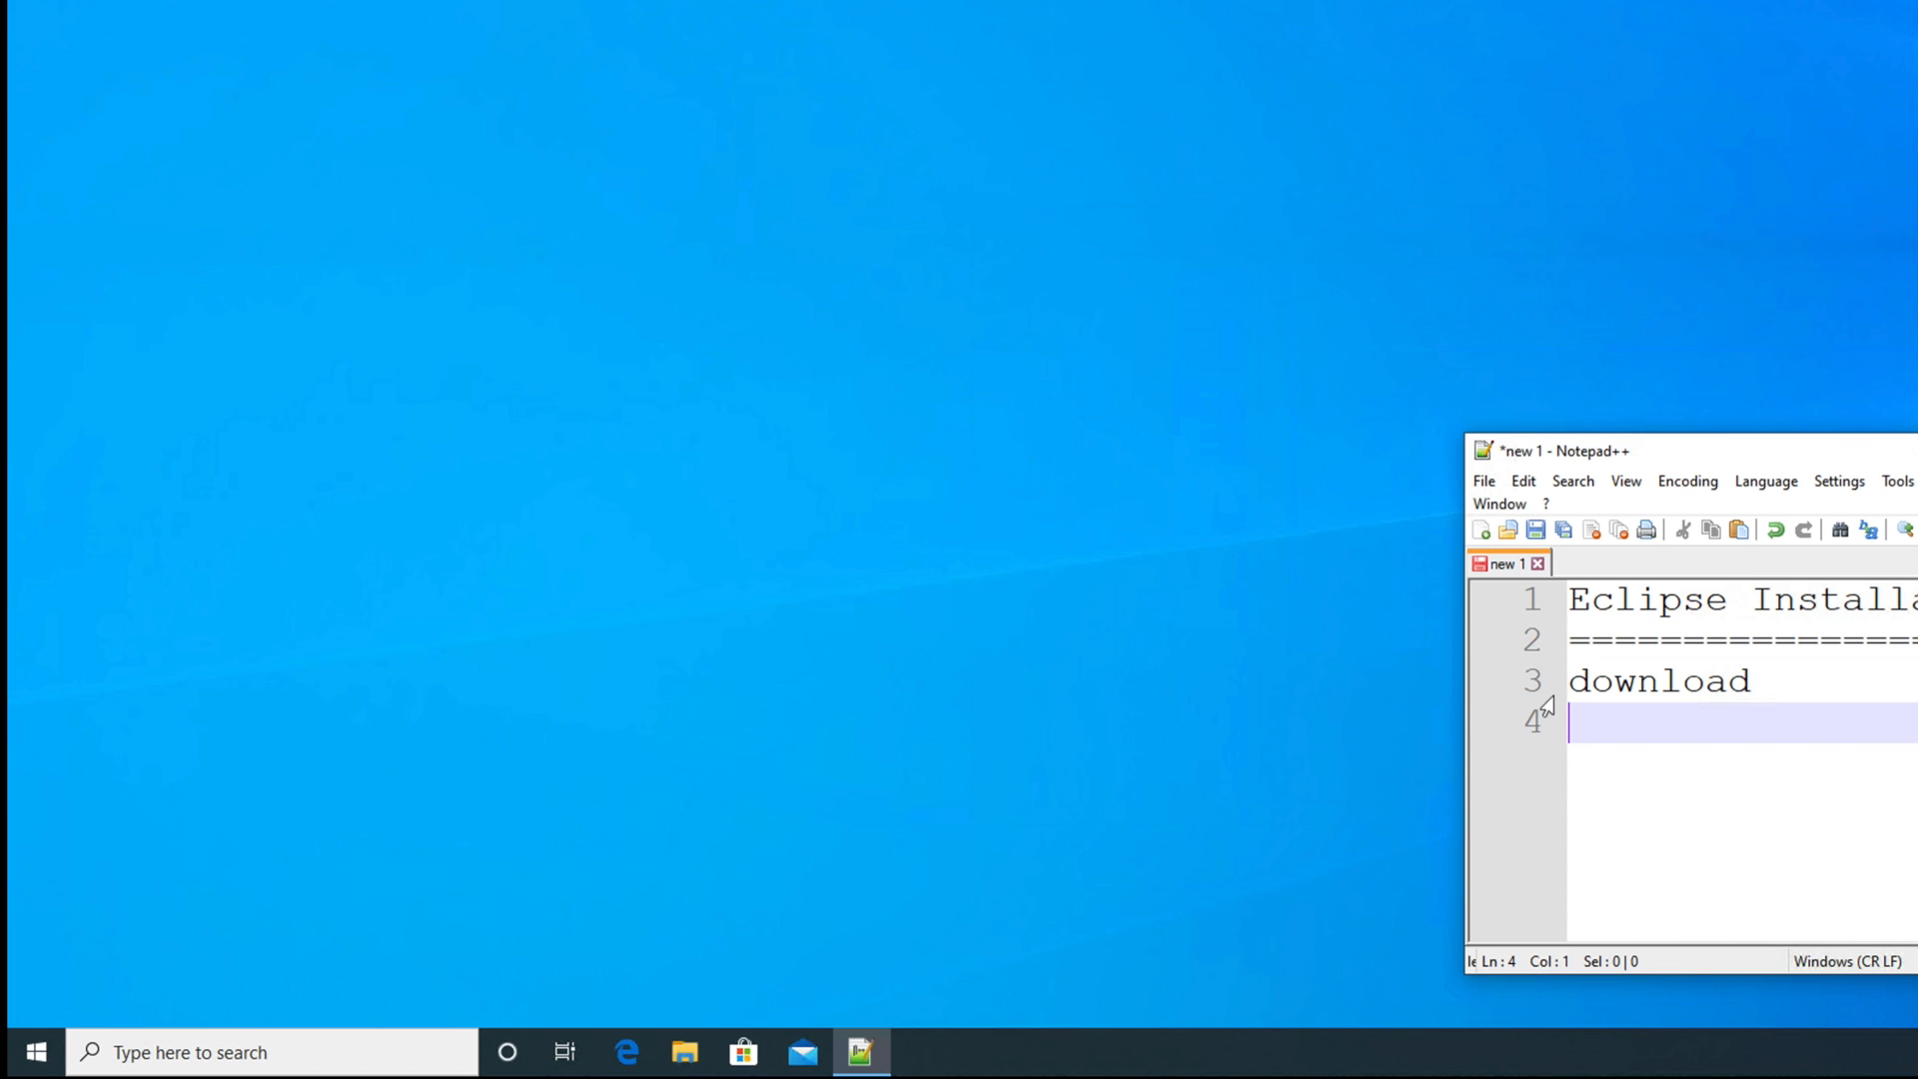
text(install)
key(Return)
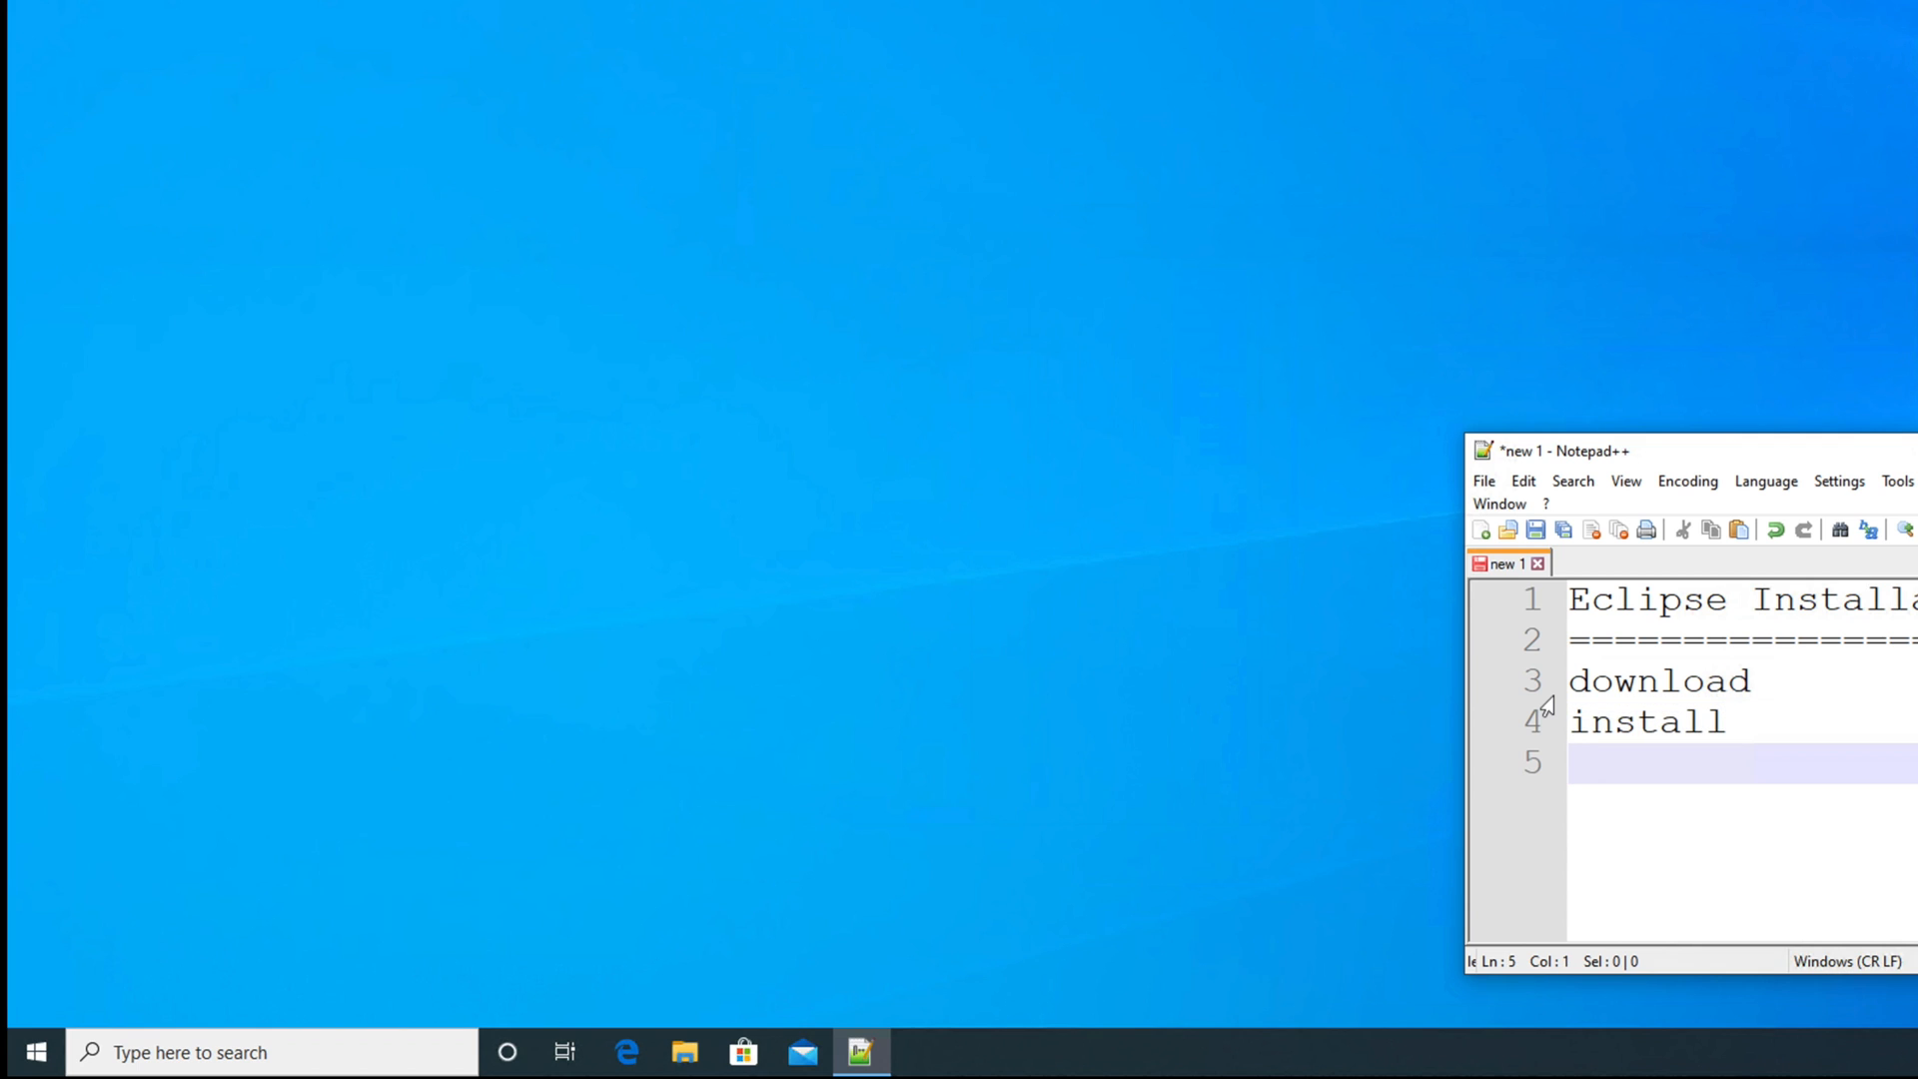
key(Return)
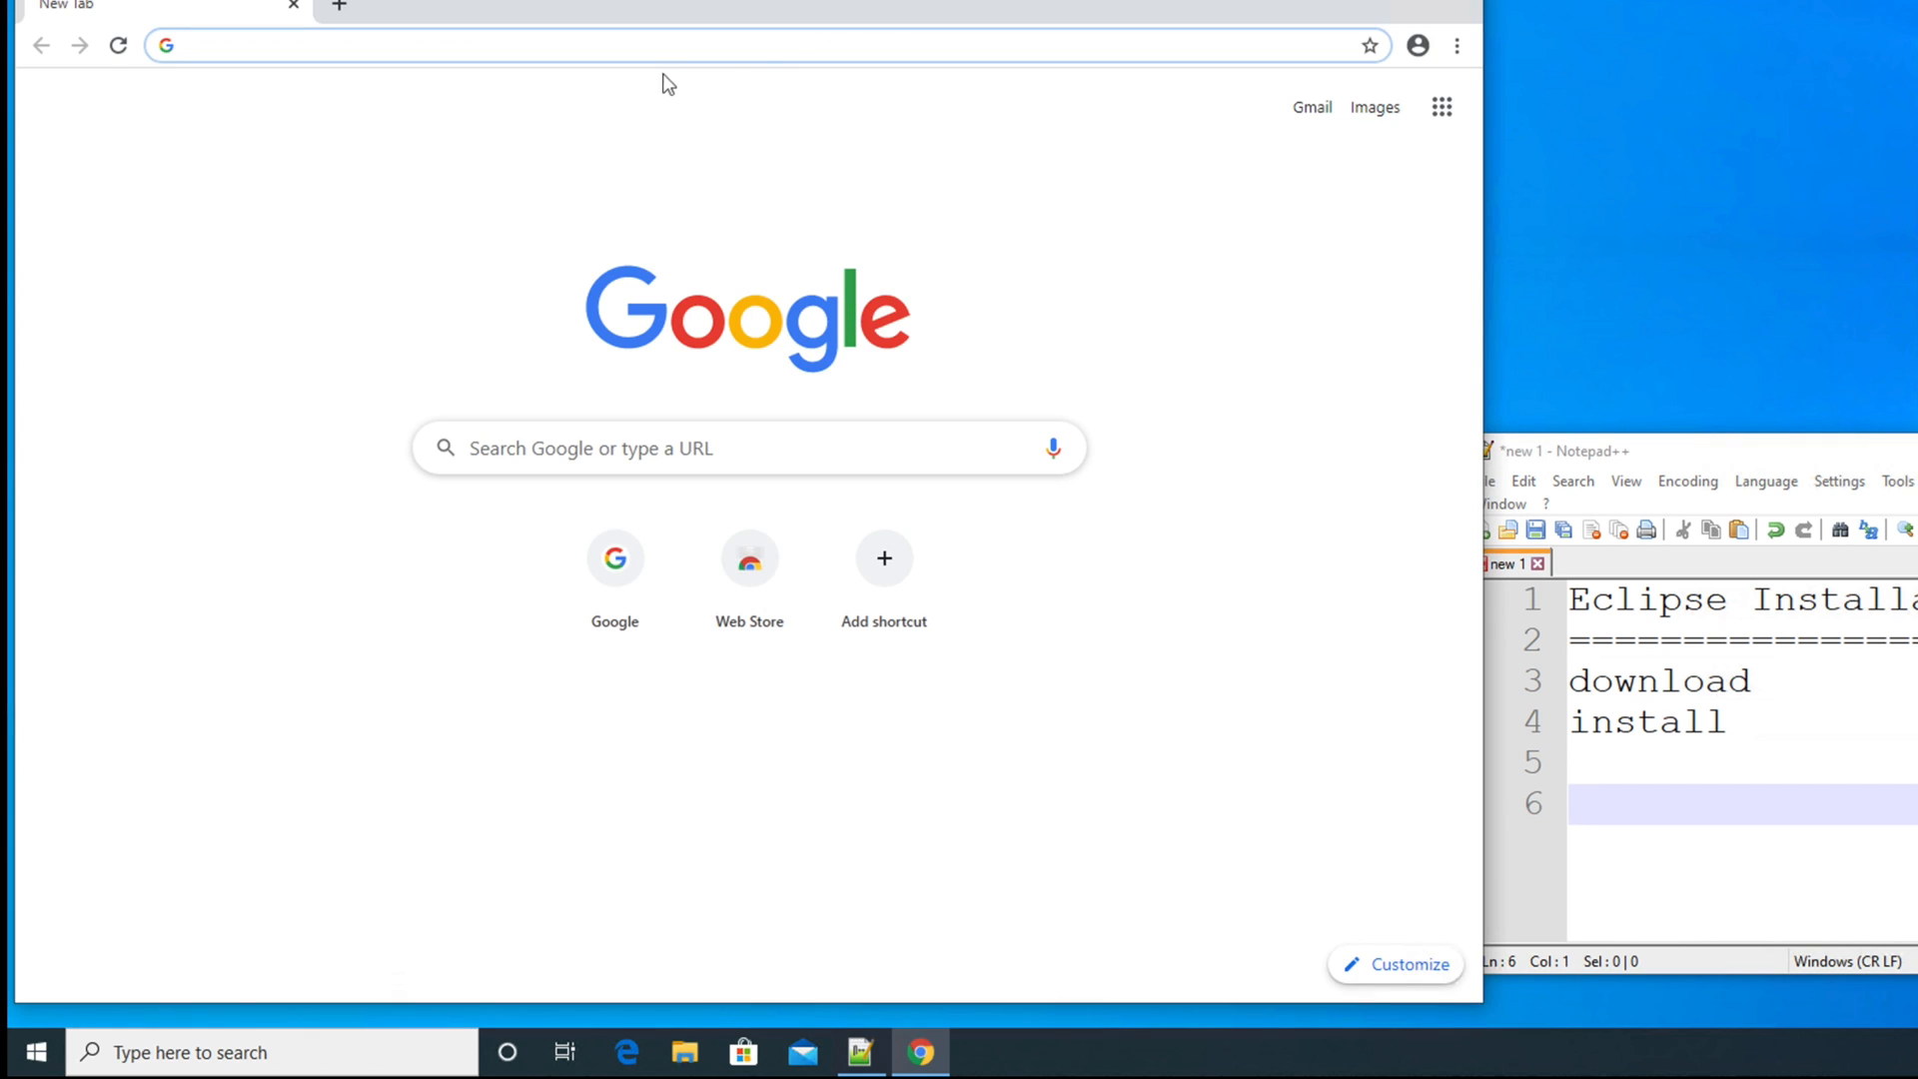
Switch to Chrome and go to google.com
click(646, 45)
text(google)
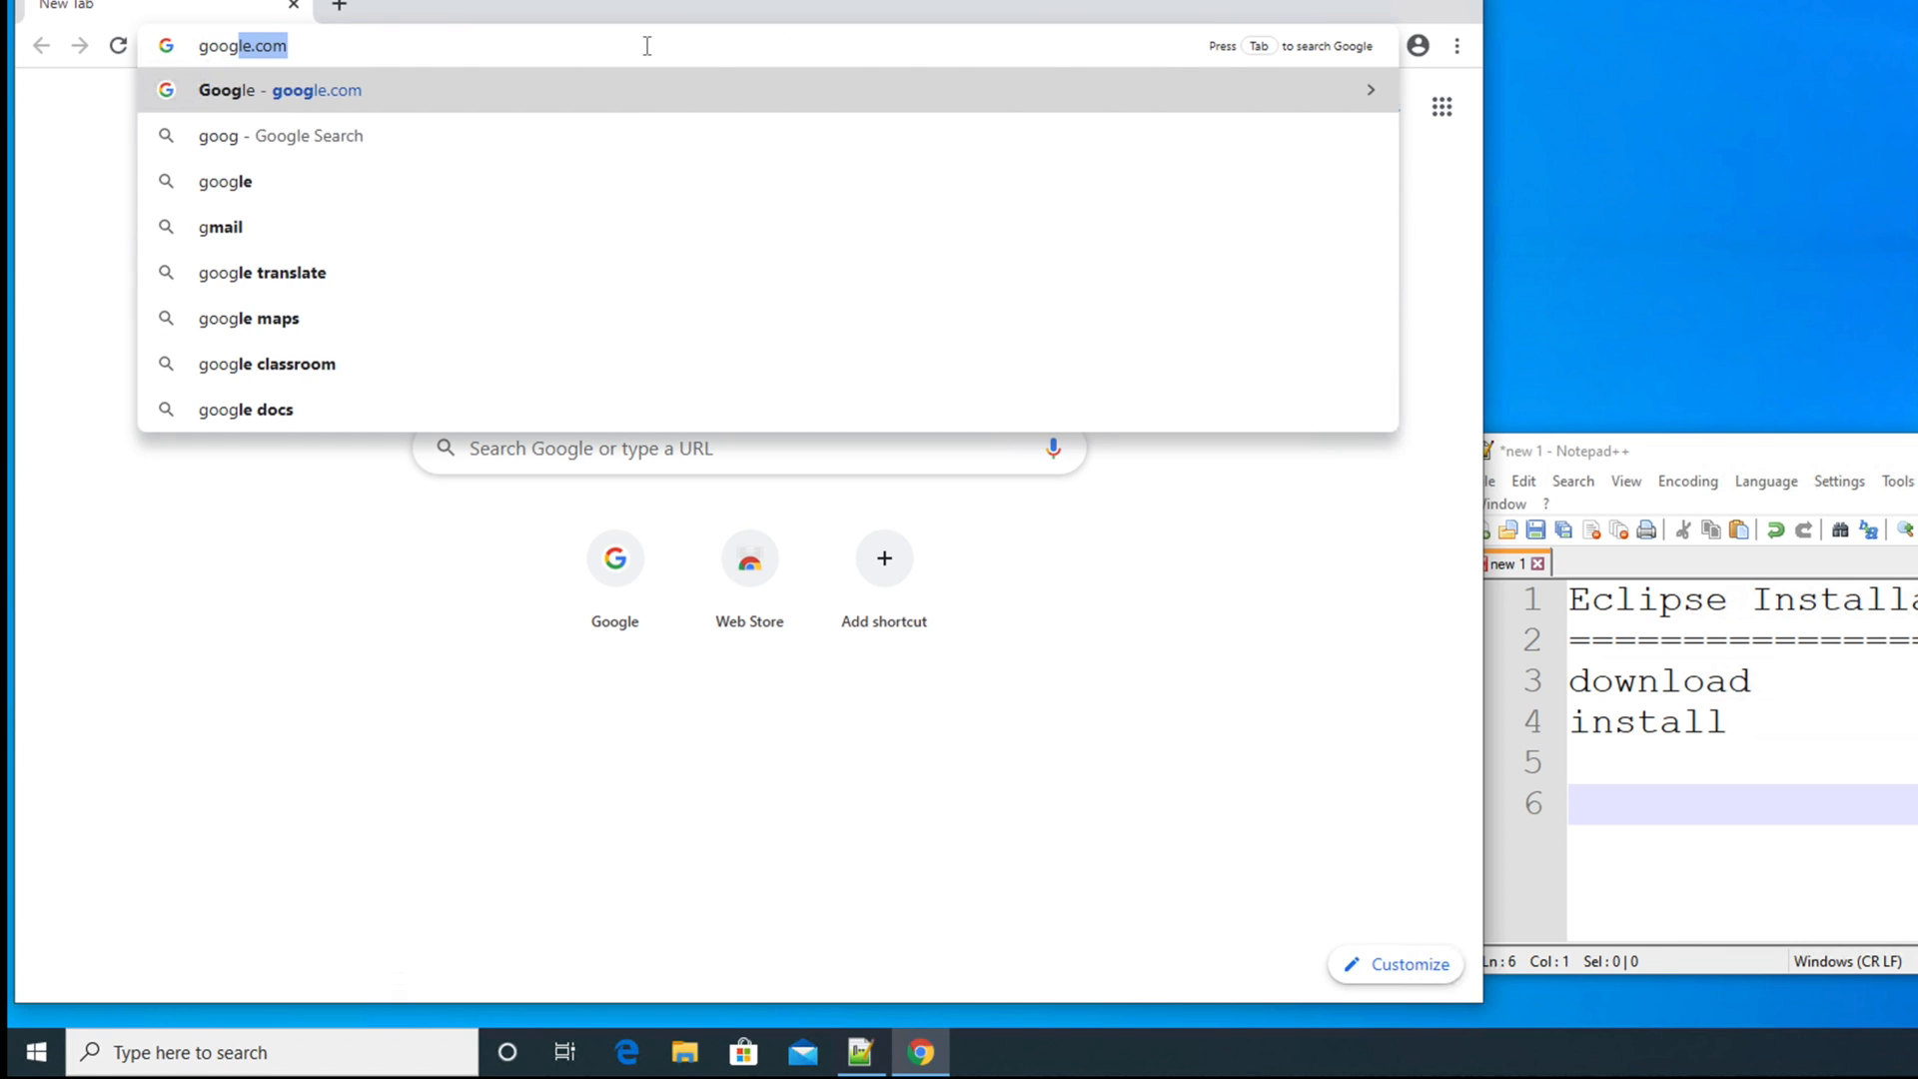
key(BackSpace)
key(BackSpace)
text(le.)
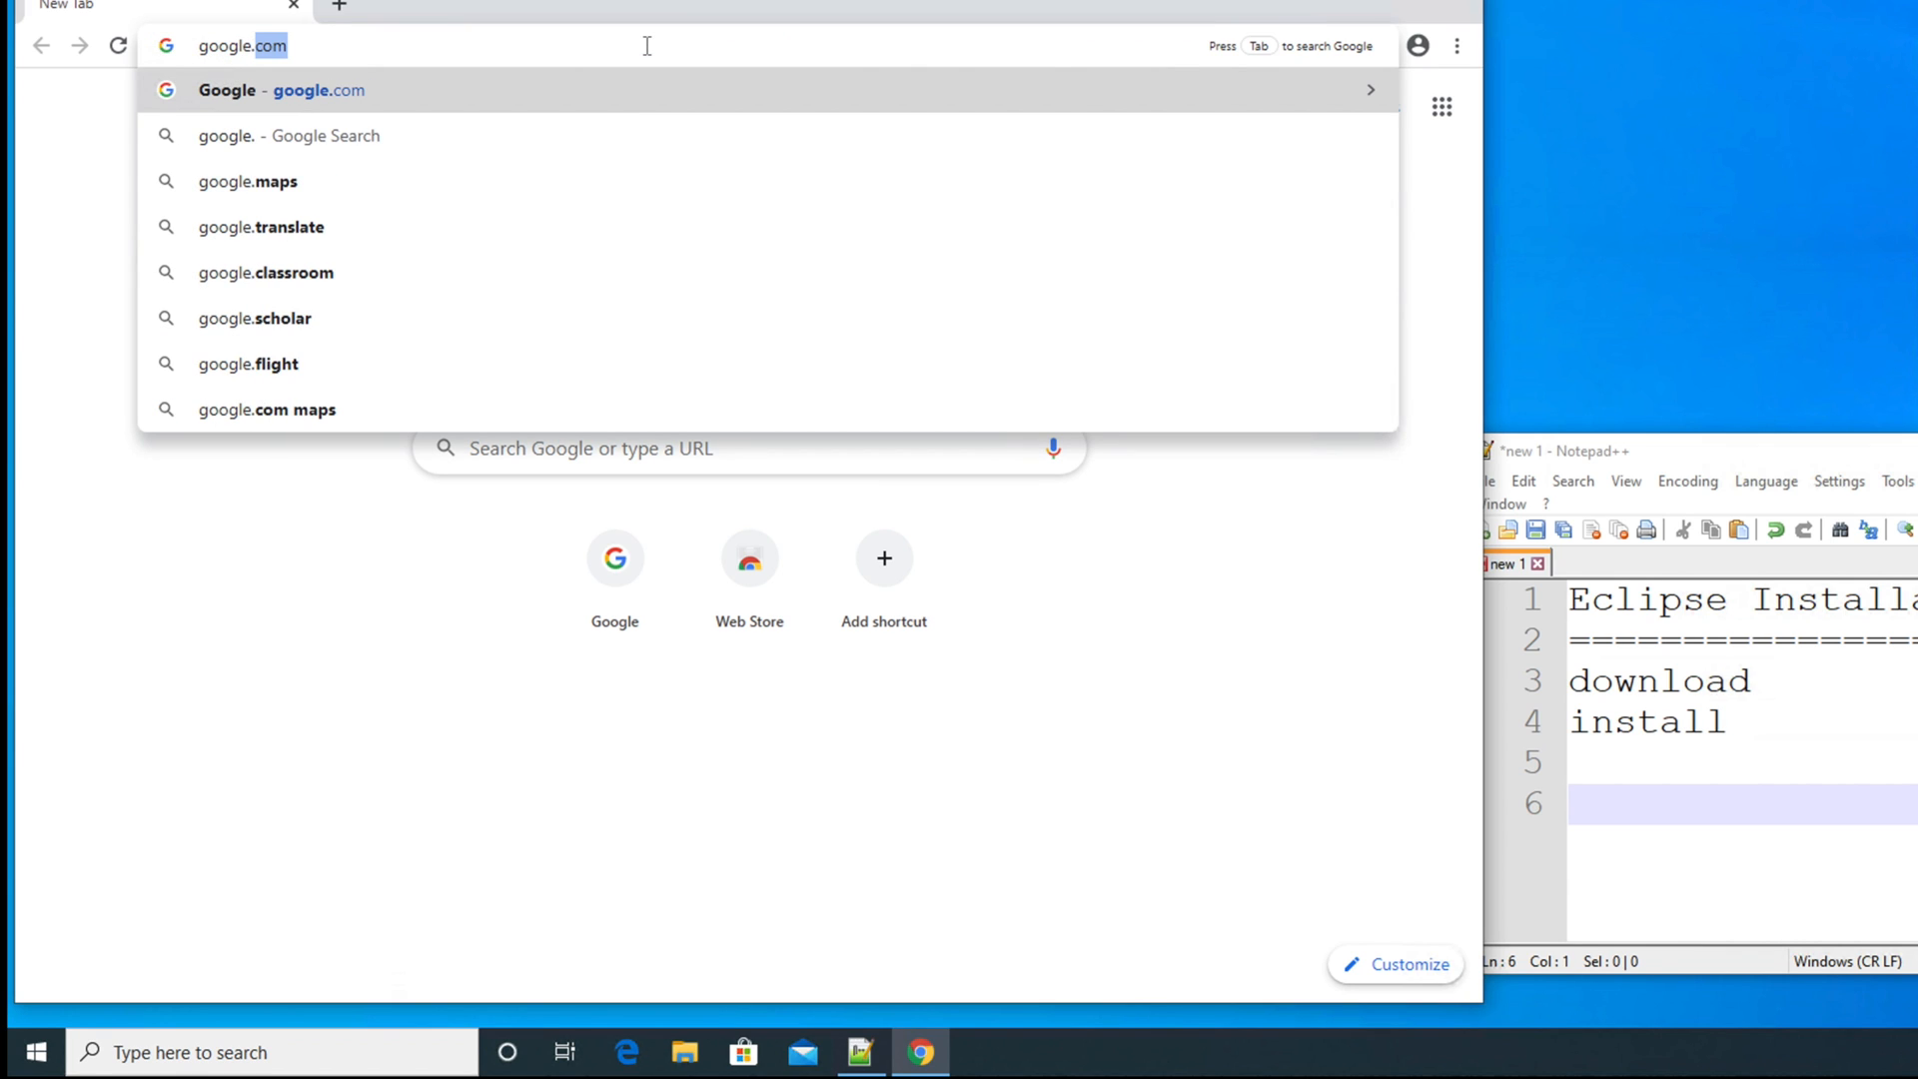
key(Return)
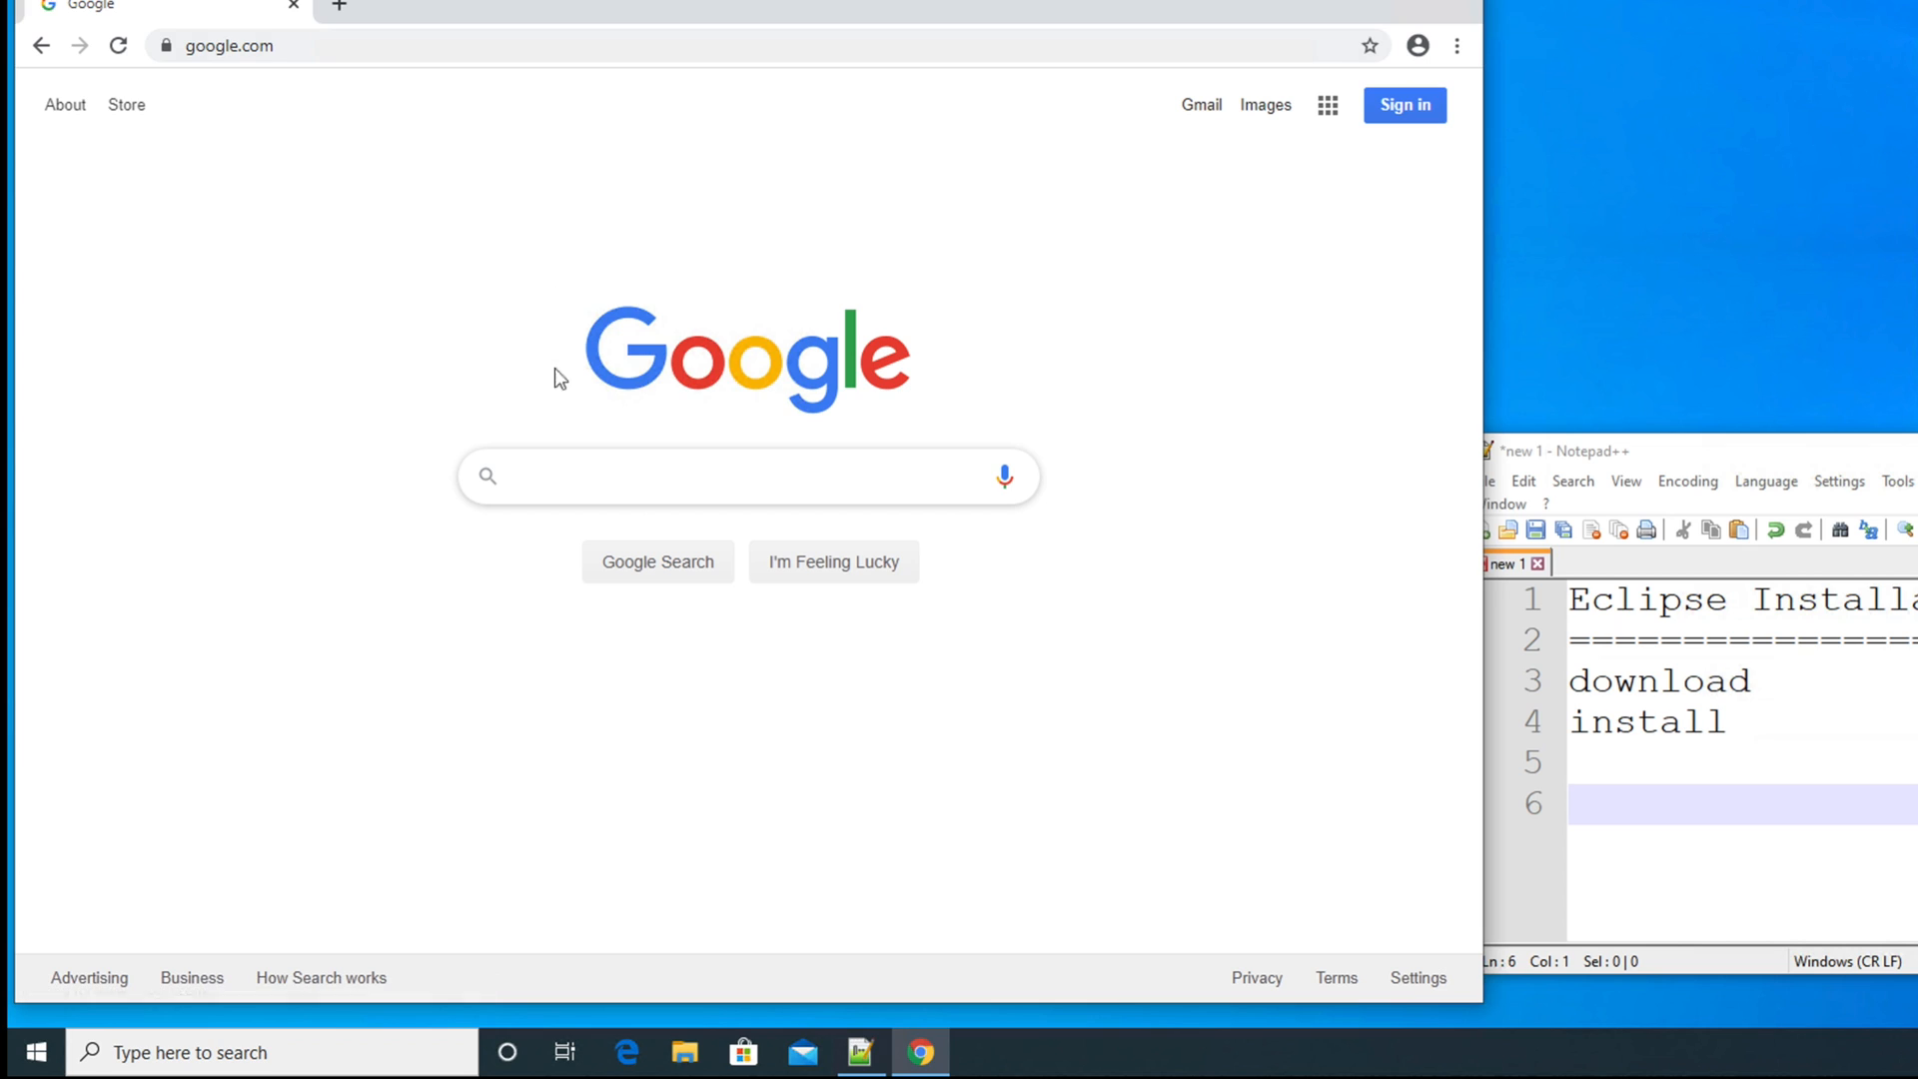
click(560, 479)
text(eclipse)
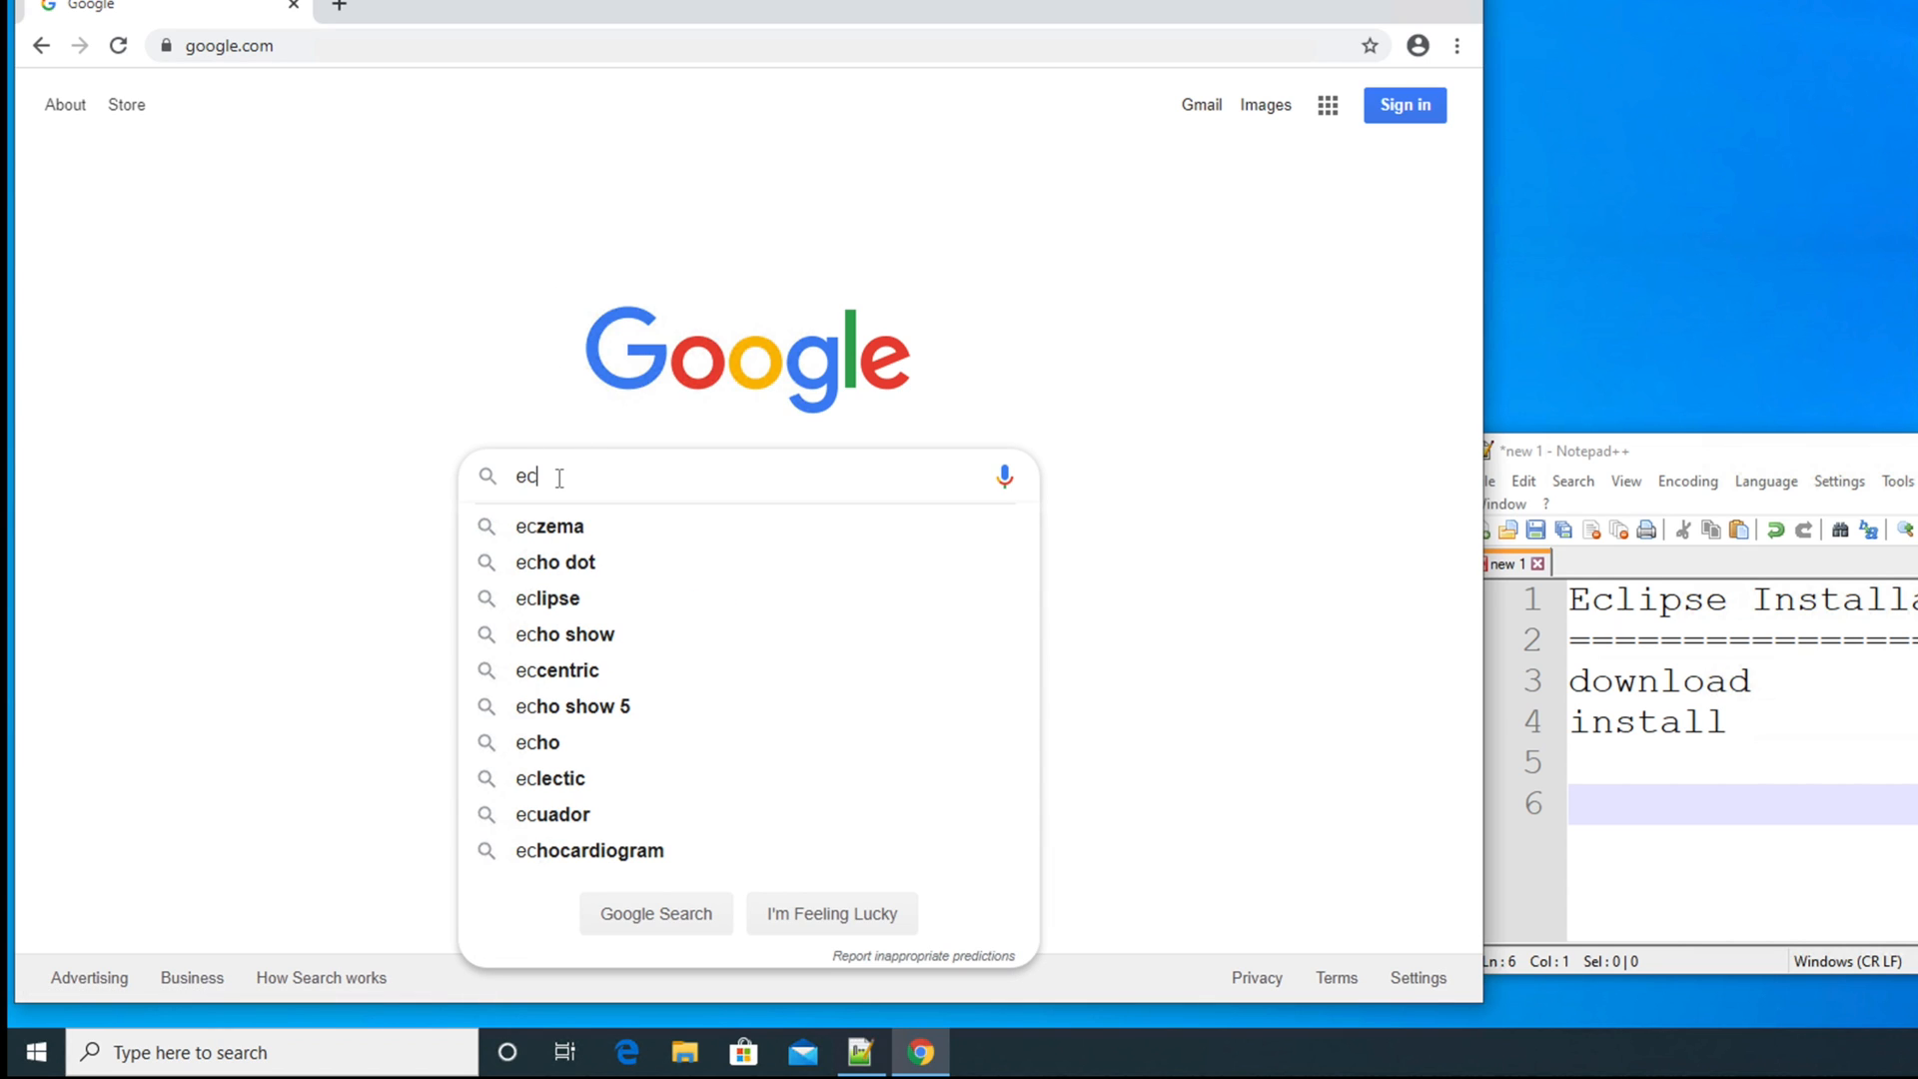
key(Return)
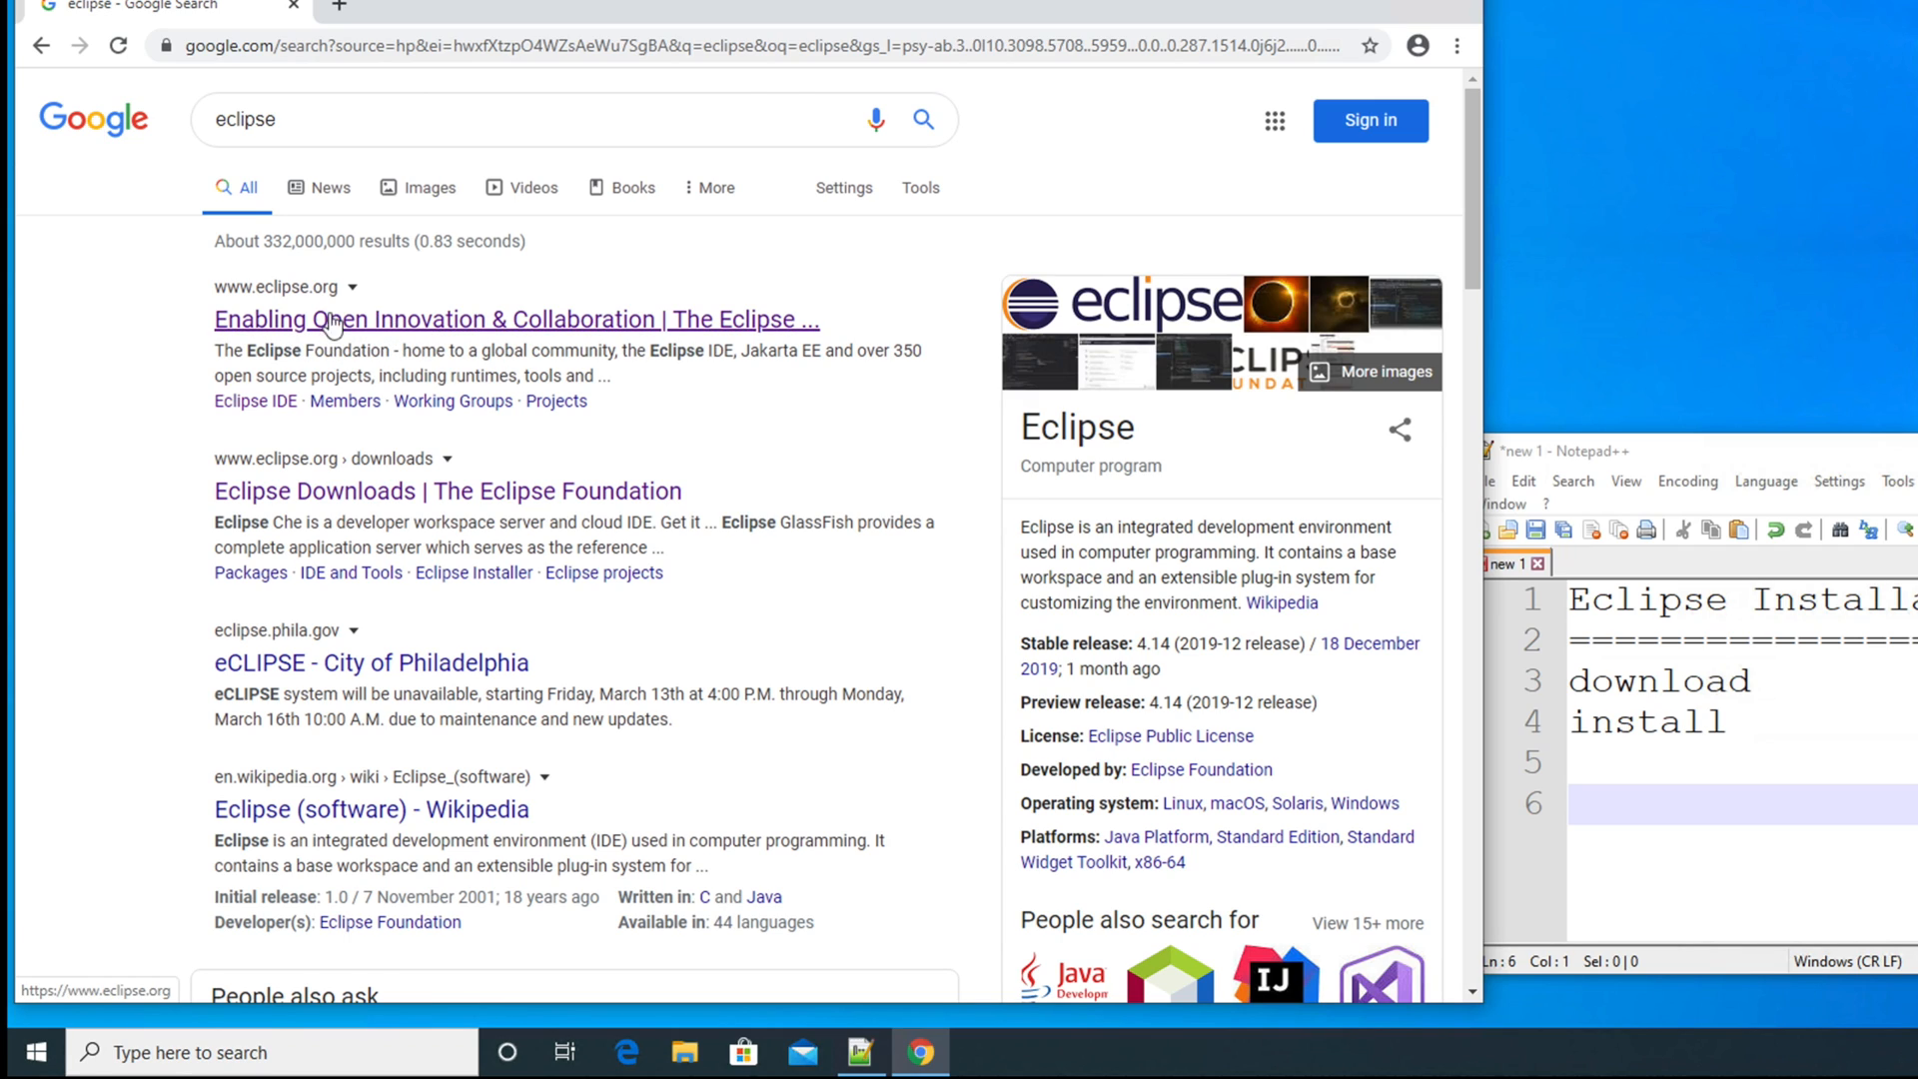
drag(236, 291, 431, 291)
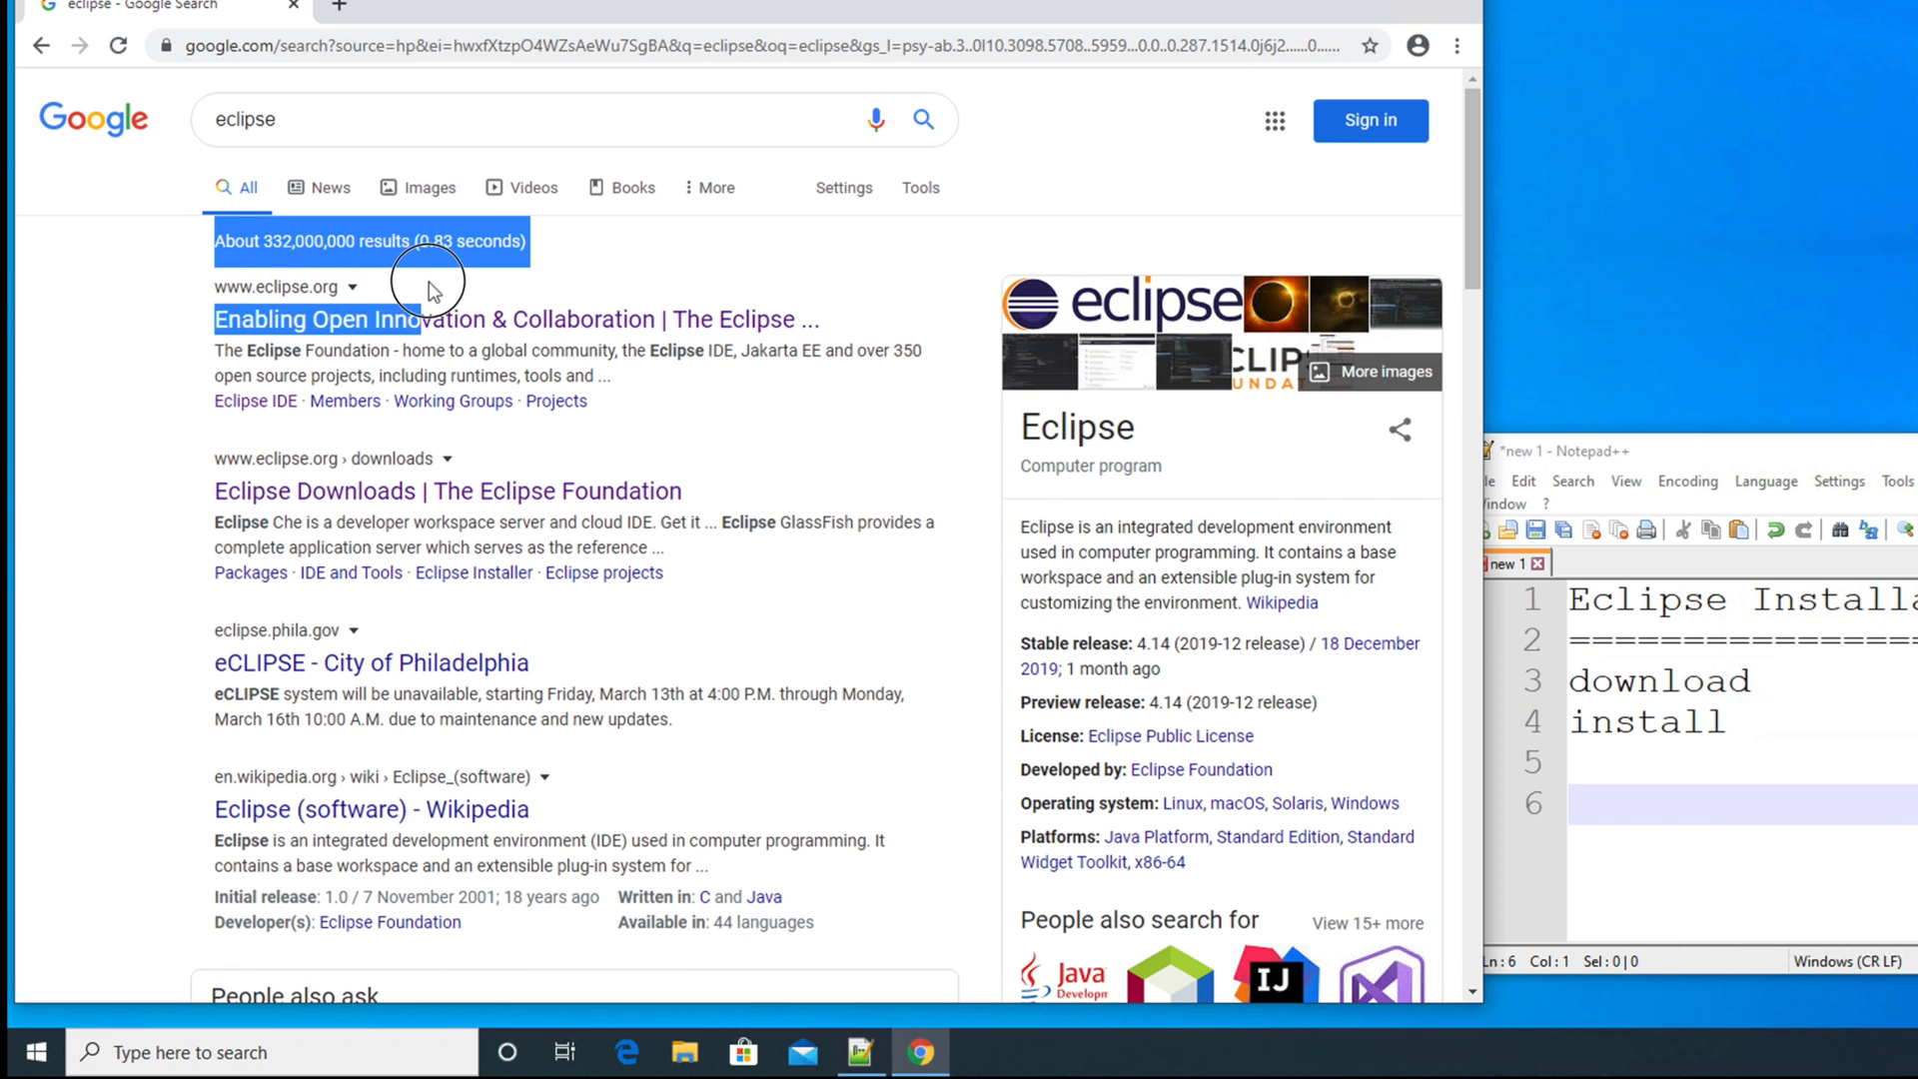
click(529, 335)
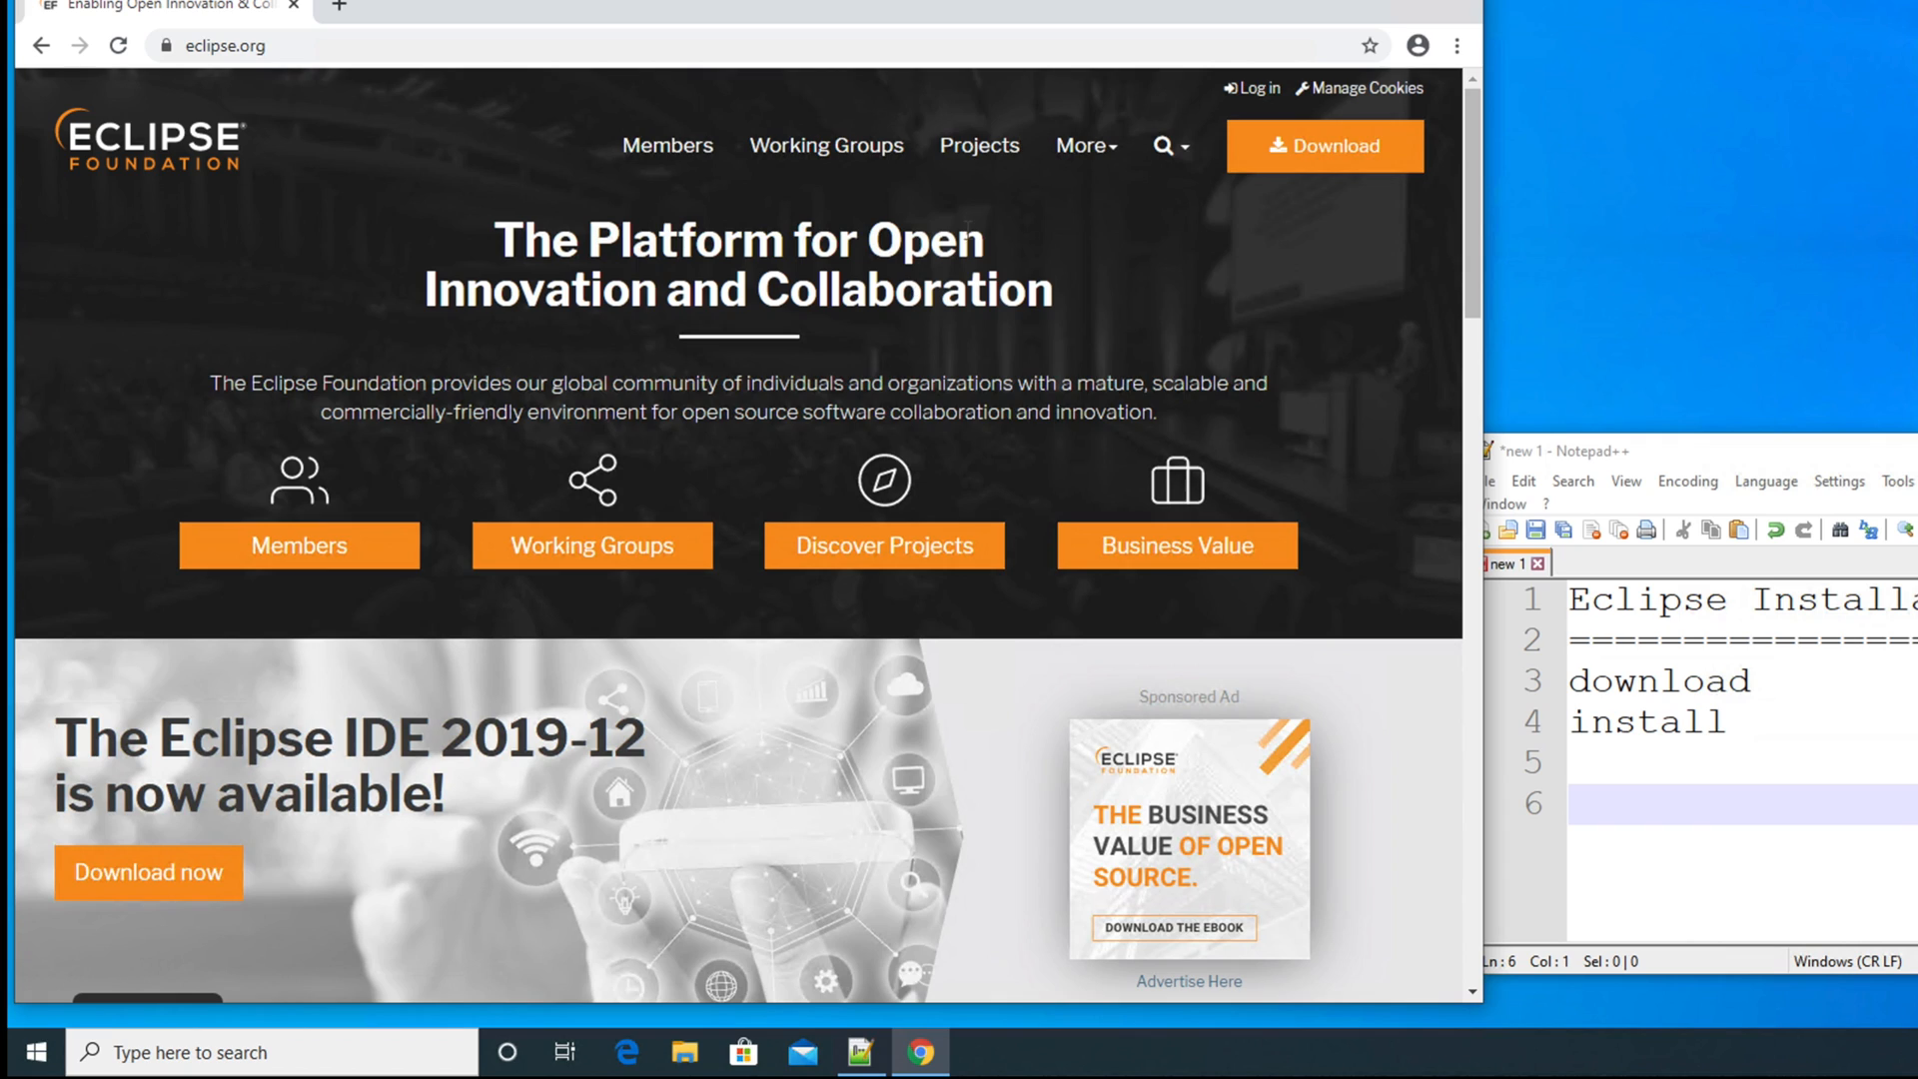
Go to the Eclipse downloads page and choose the 64-bit download of Eclipse IDE 2019-12
click(1105, 147)
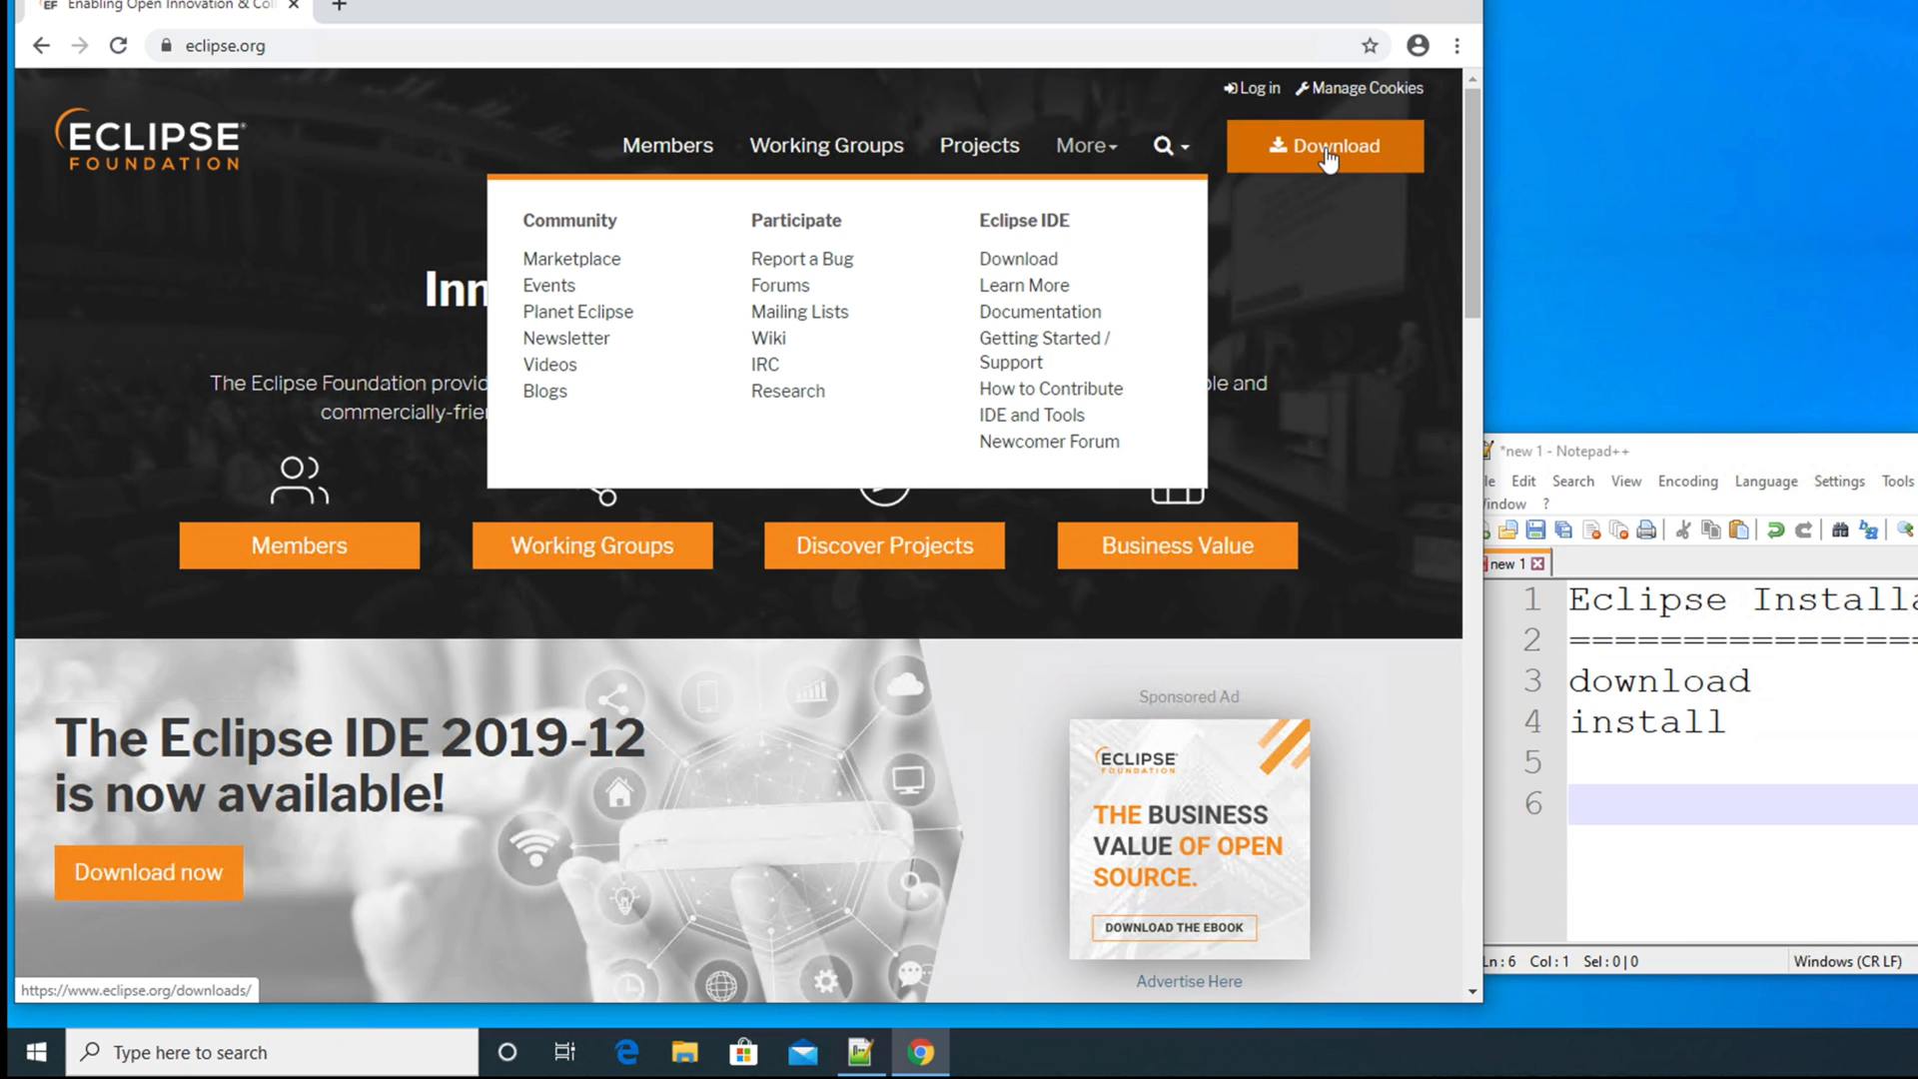
click(1018, 262)
key(super)
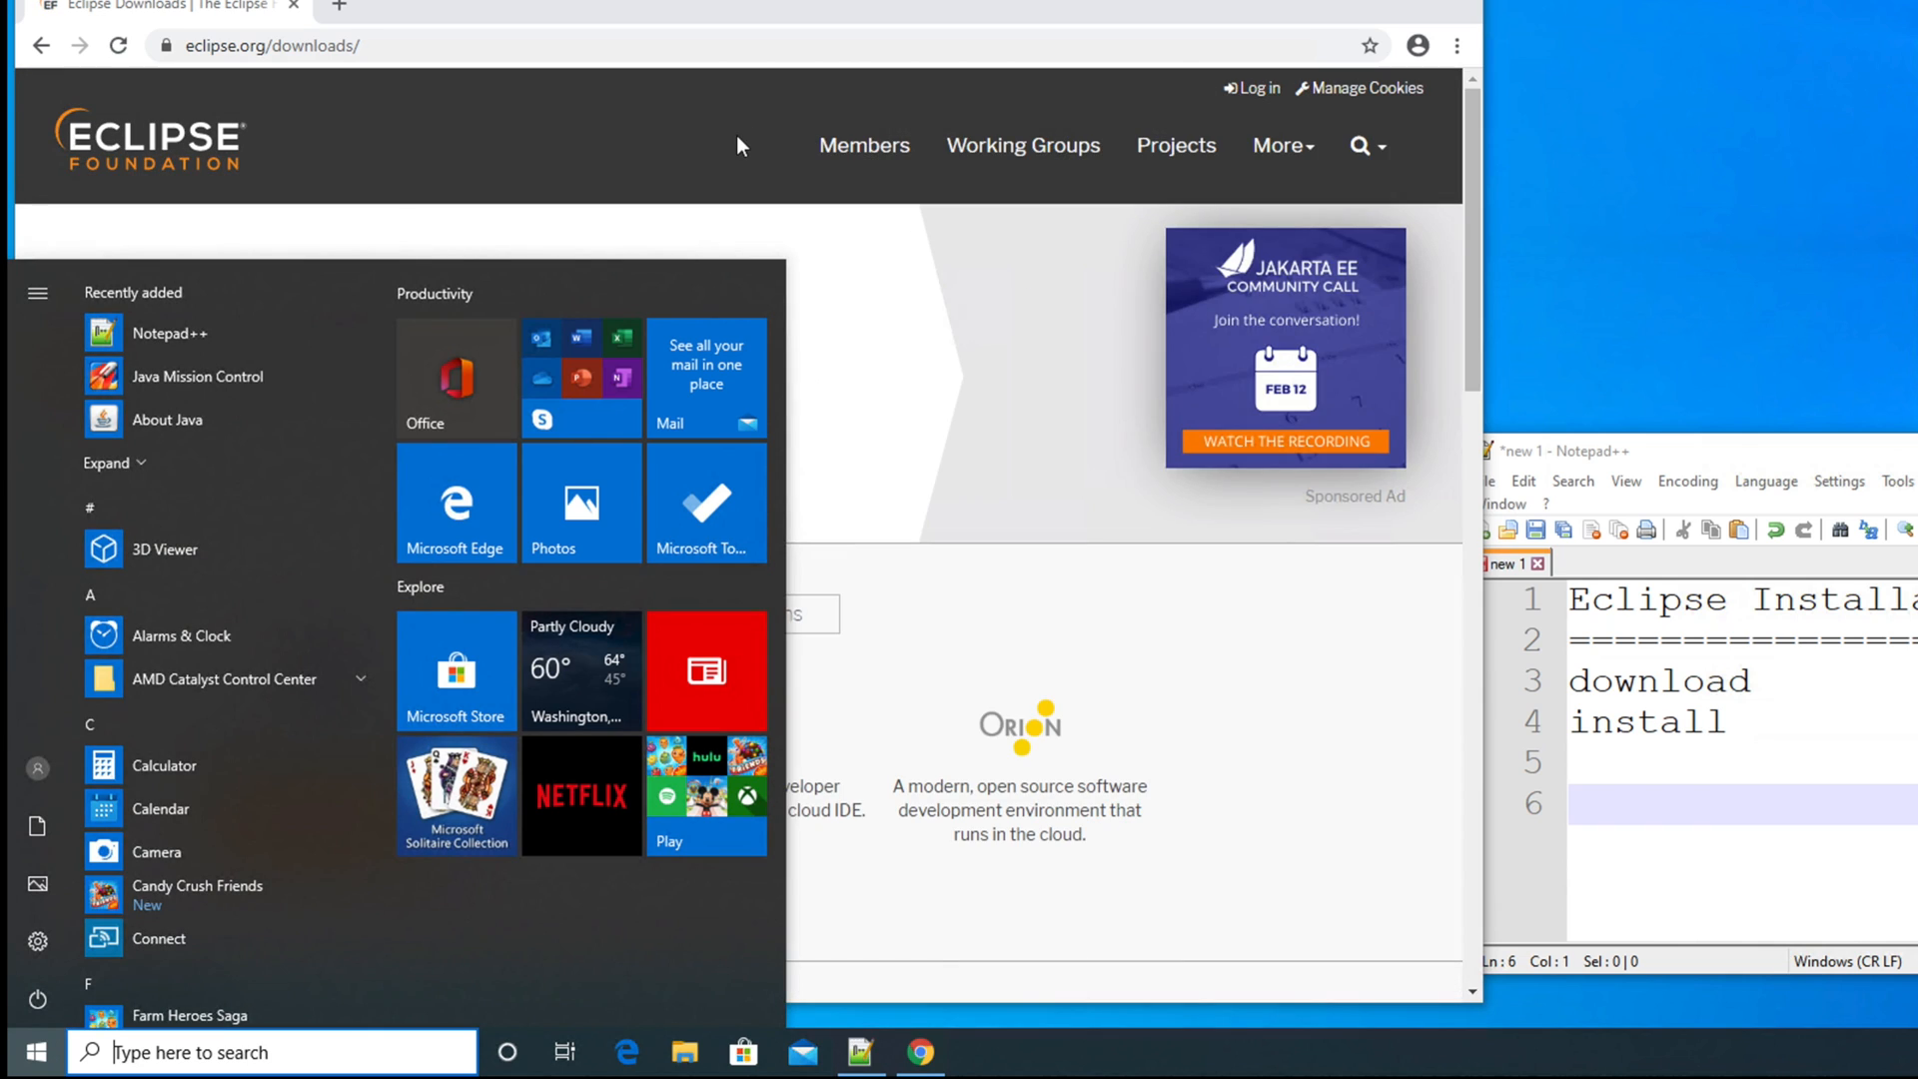
click(735, 135)
drag(1471, 228, 1441, 171)
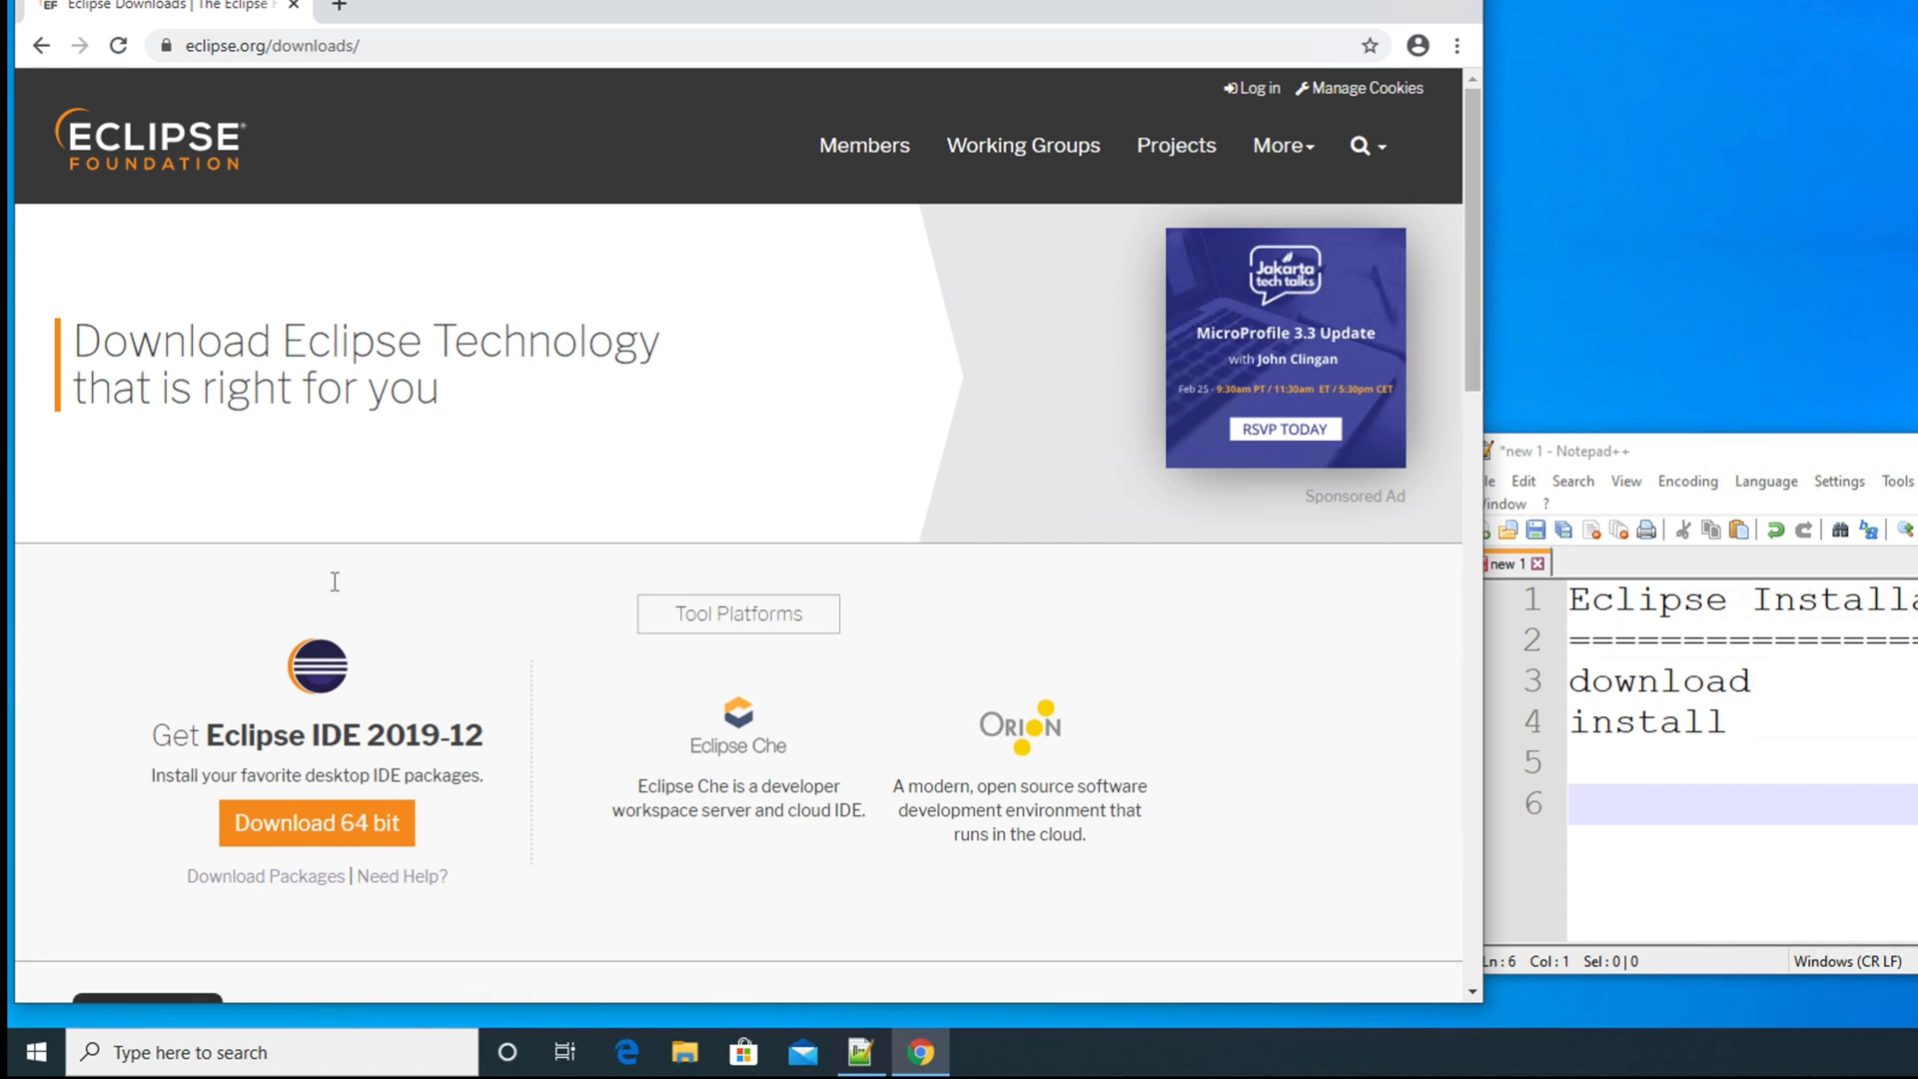
click(292, 817)
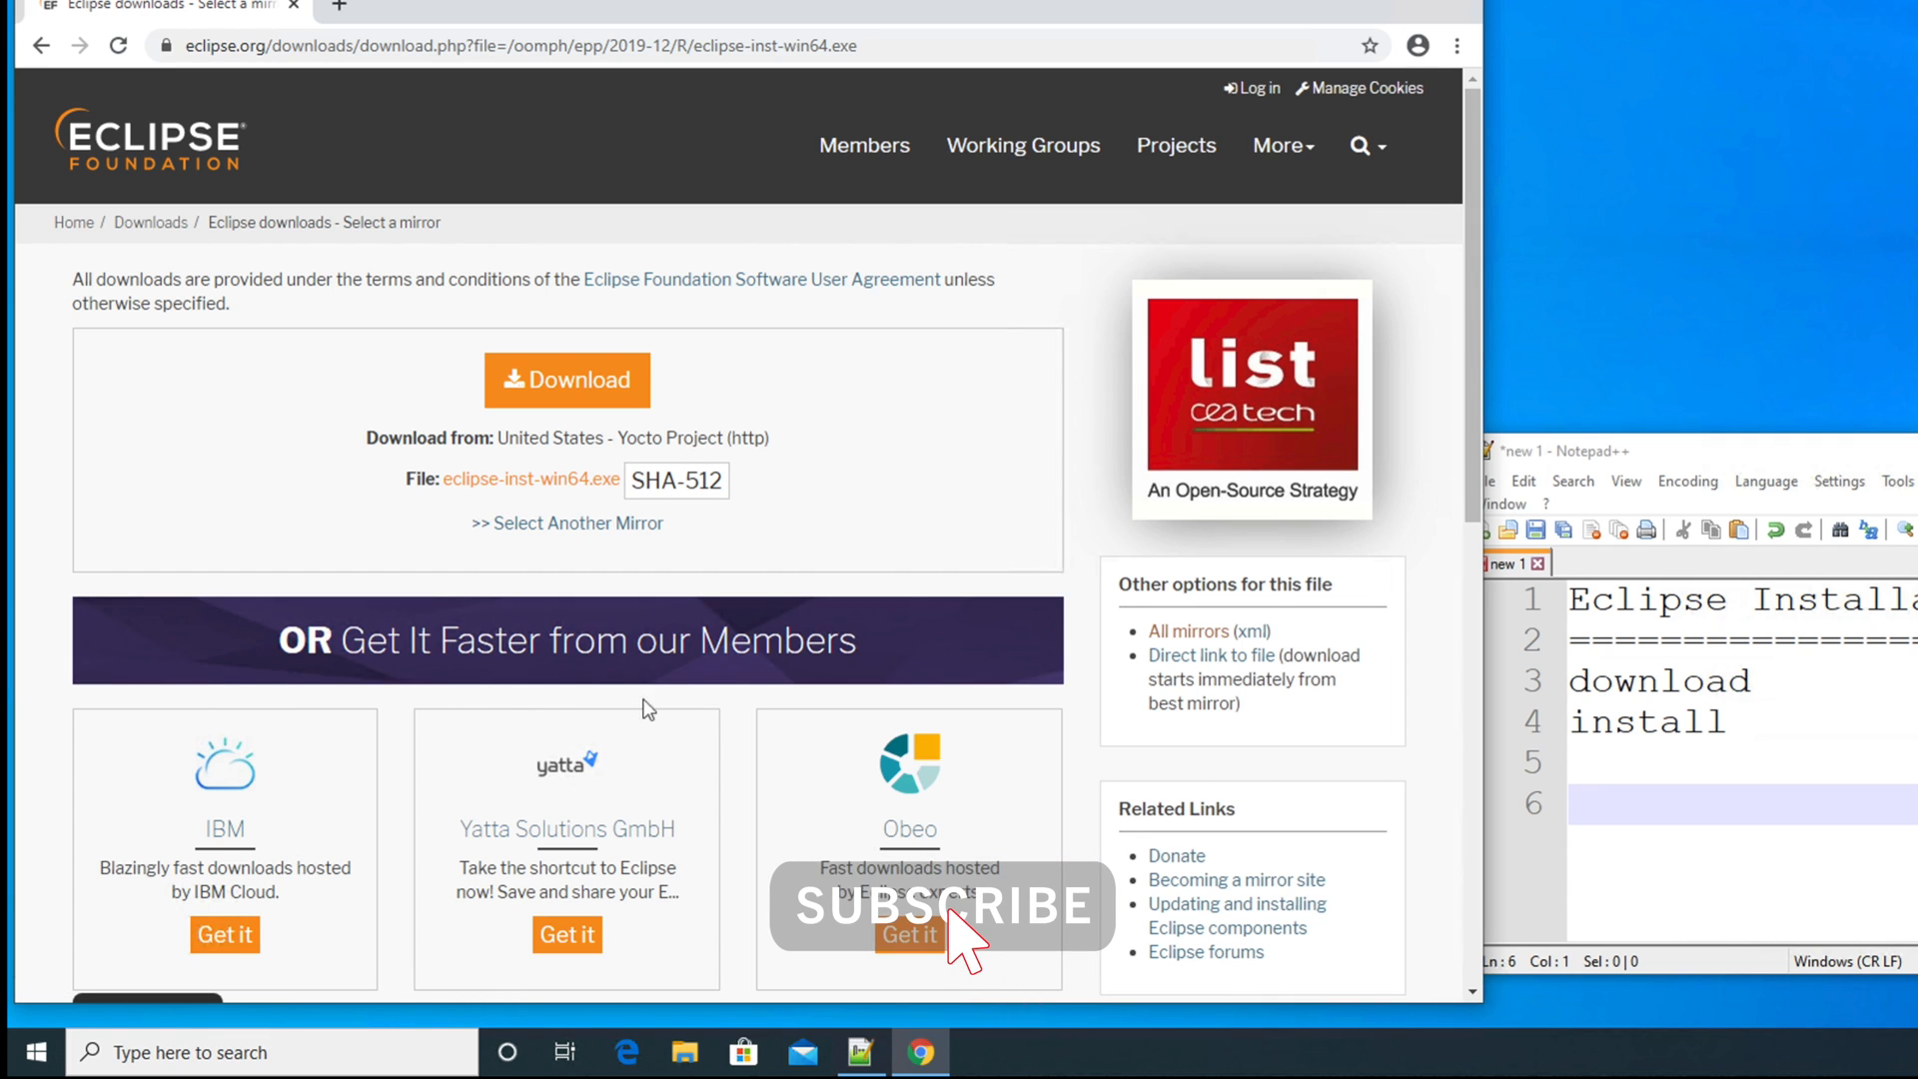
Review the member download sources and view the Select Another Mirror link in a separate tab, returning to the original download page
scroll(649, 729, down, 1)
scroll(652, 744, down, 2)
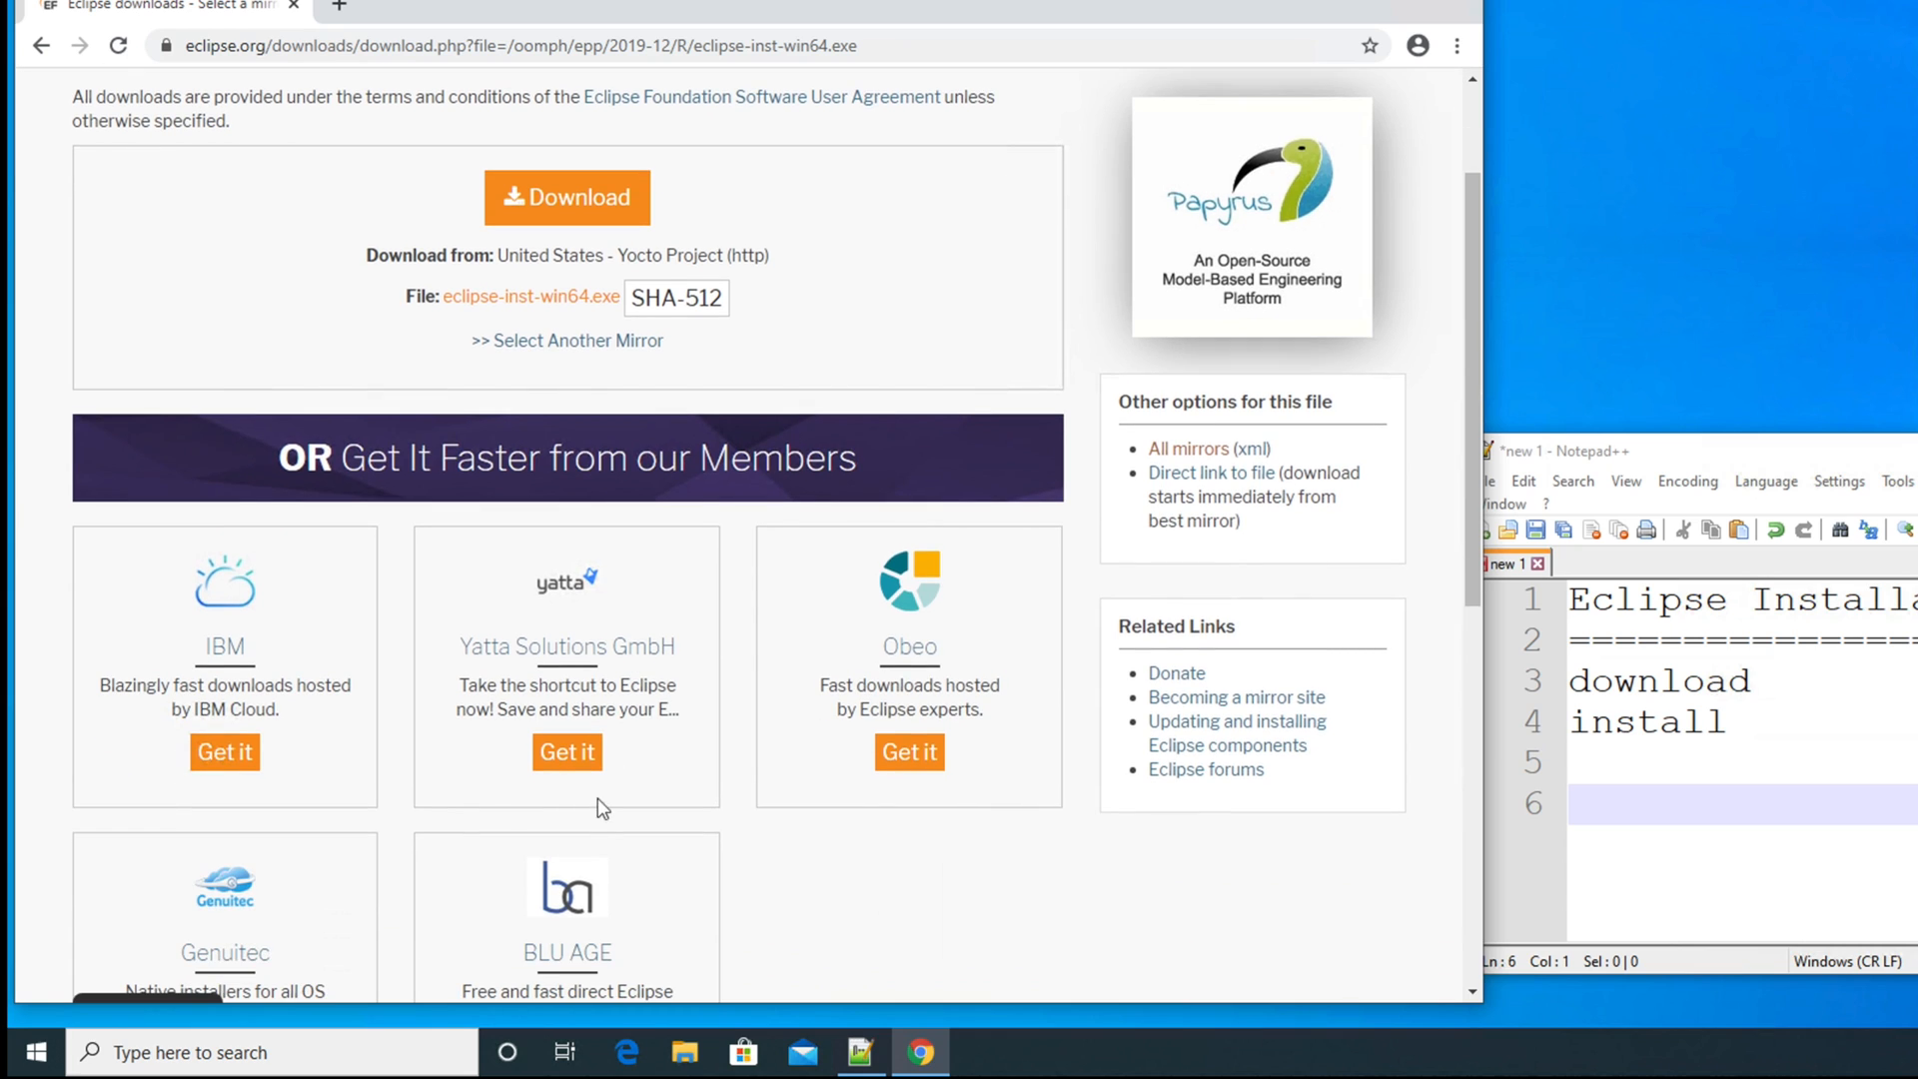
scroll(620, 723, down, 2)
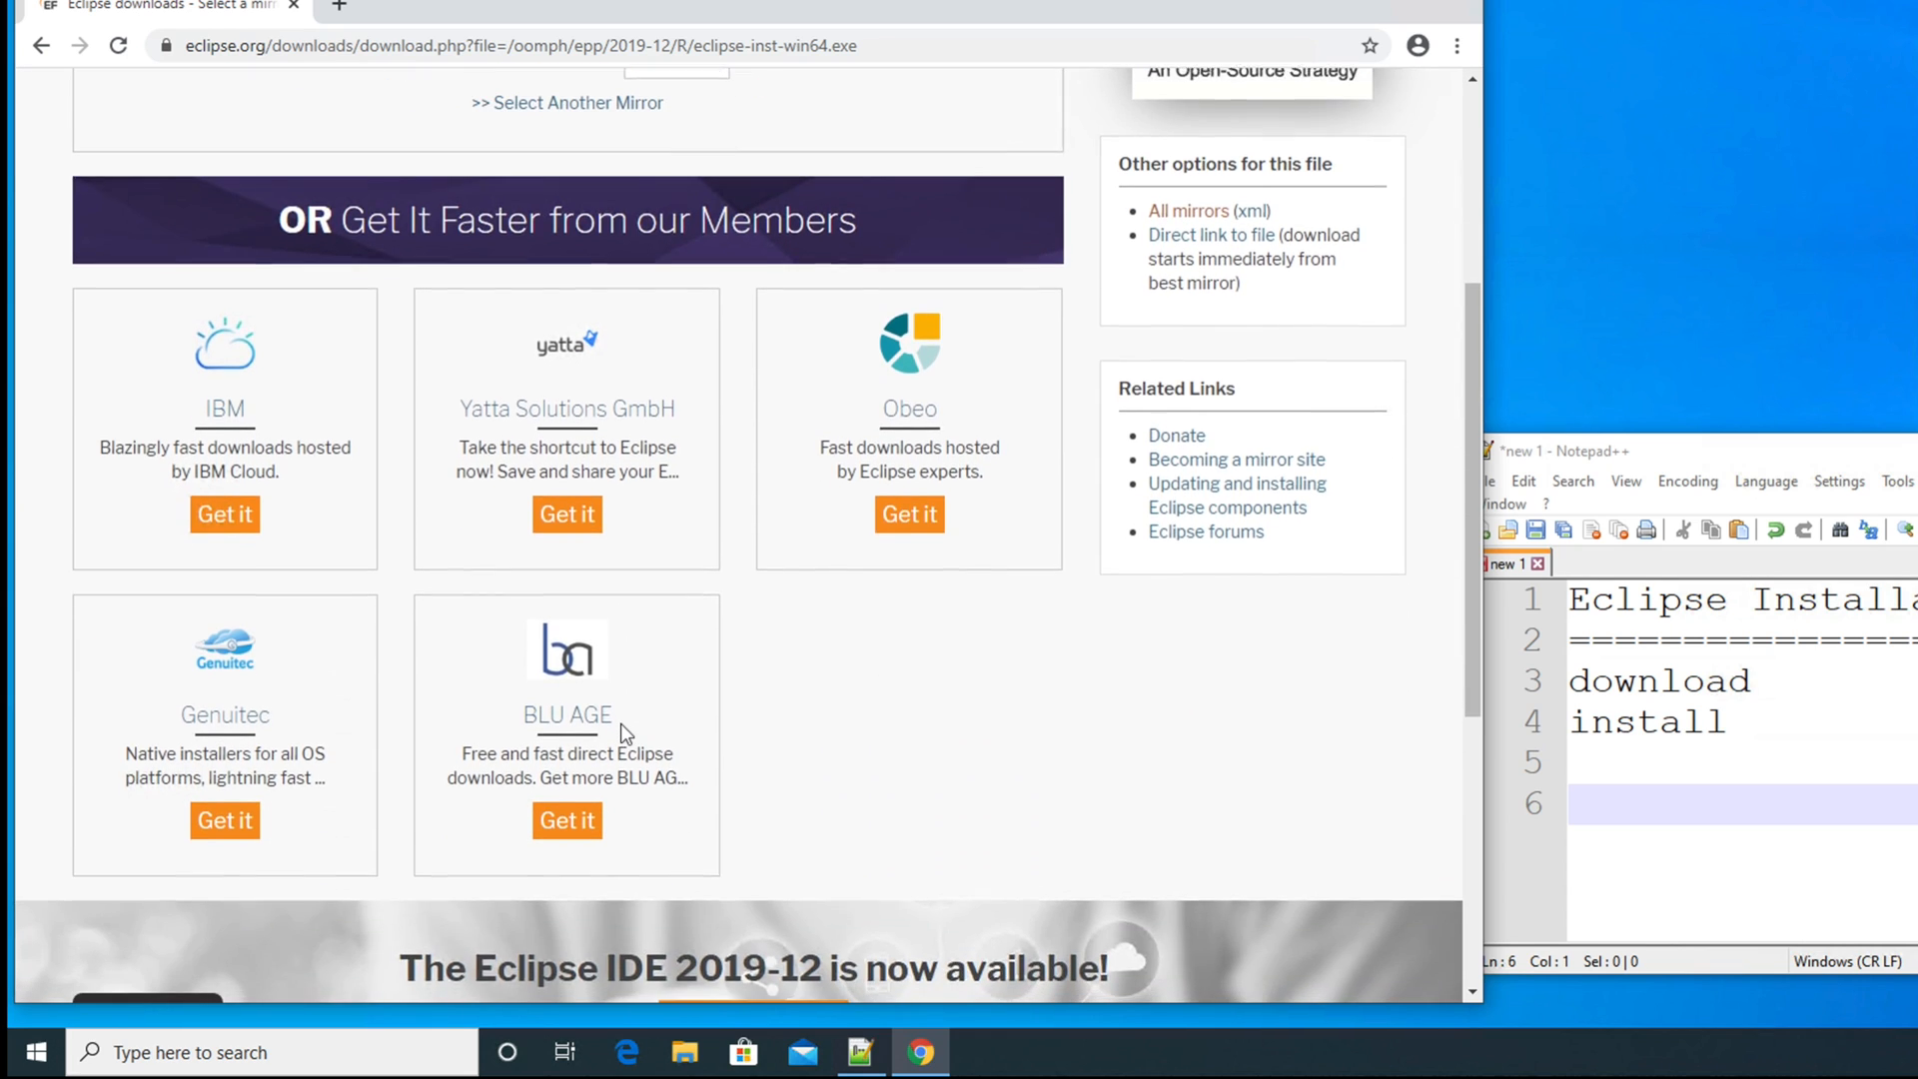
scroll(620, 723, up, 5)
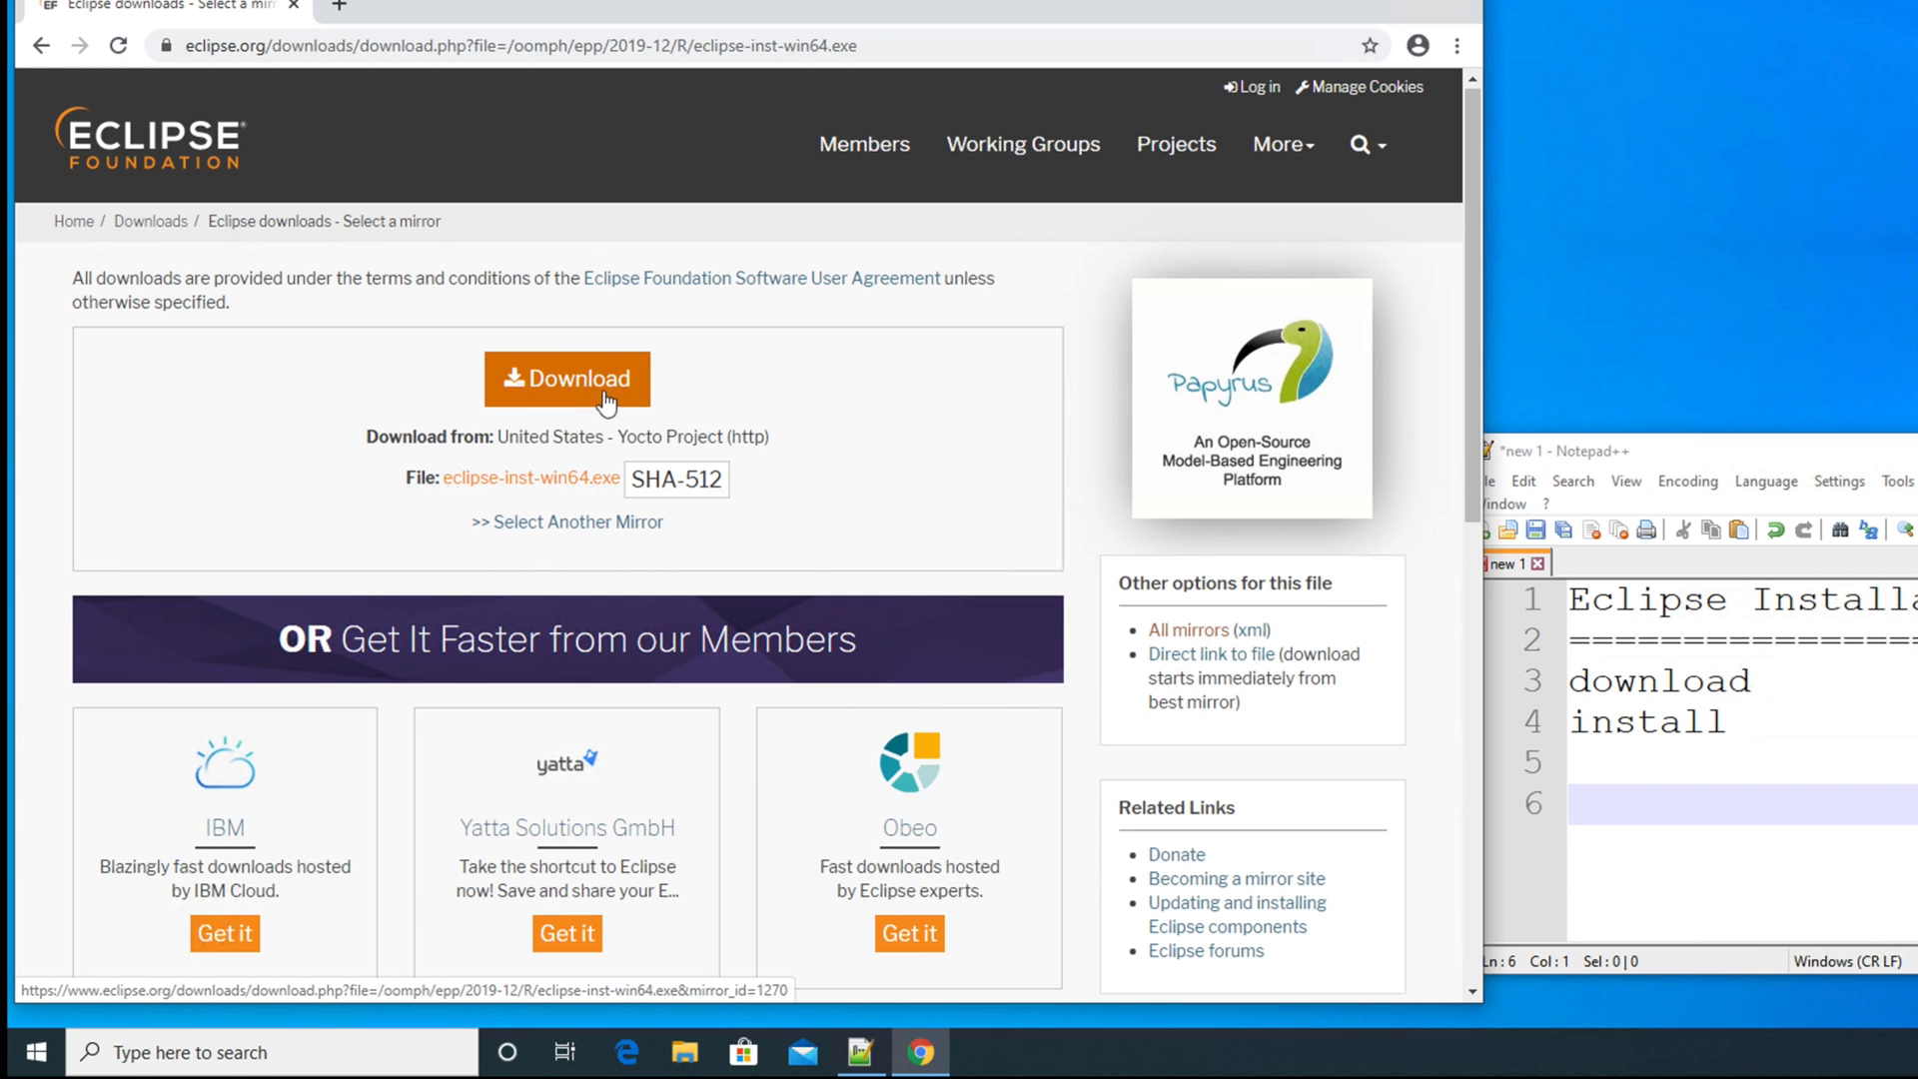
right_click(565, 521)
click(639, 542)
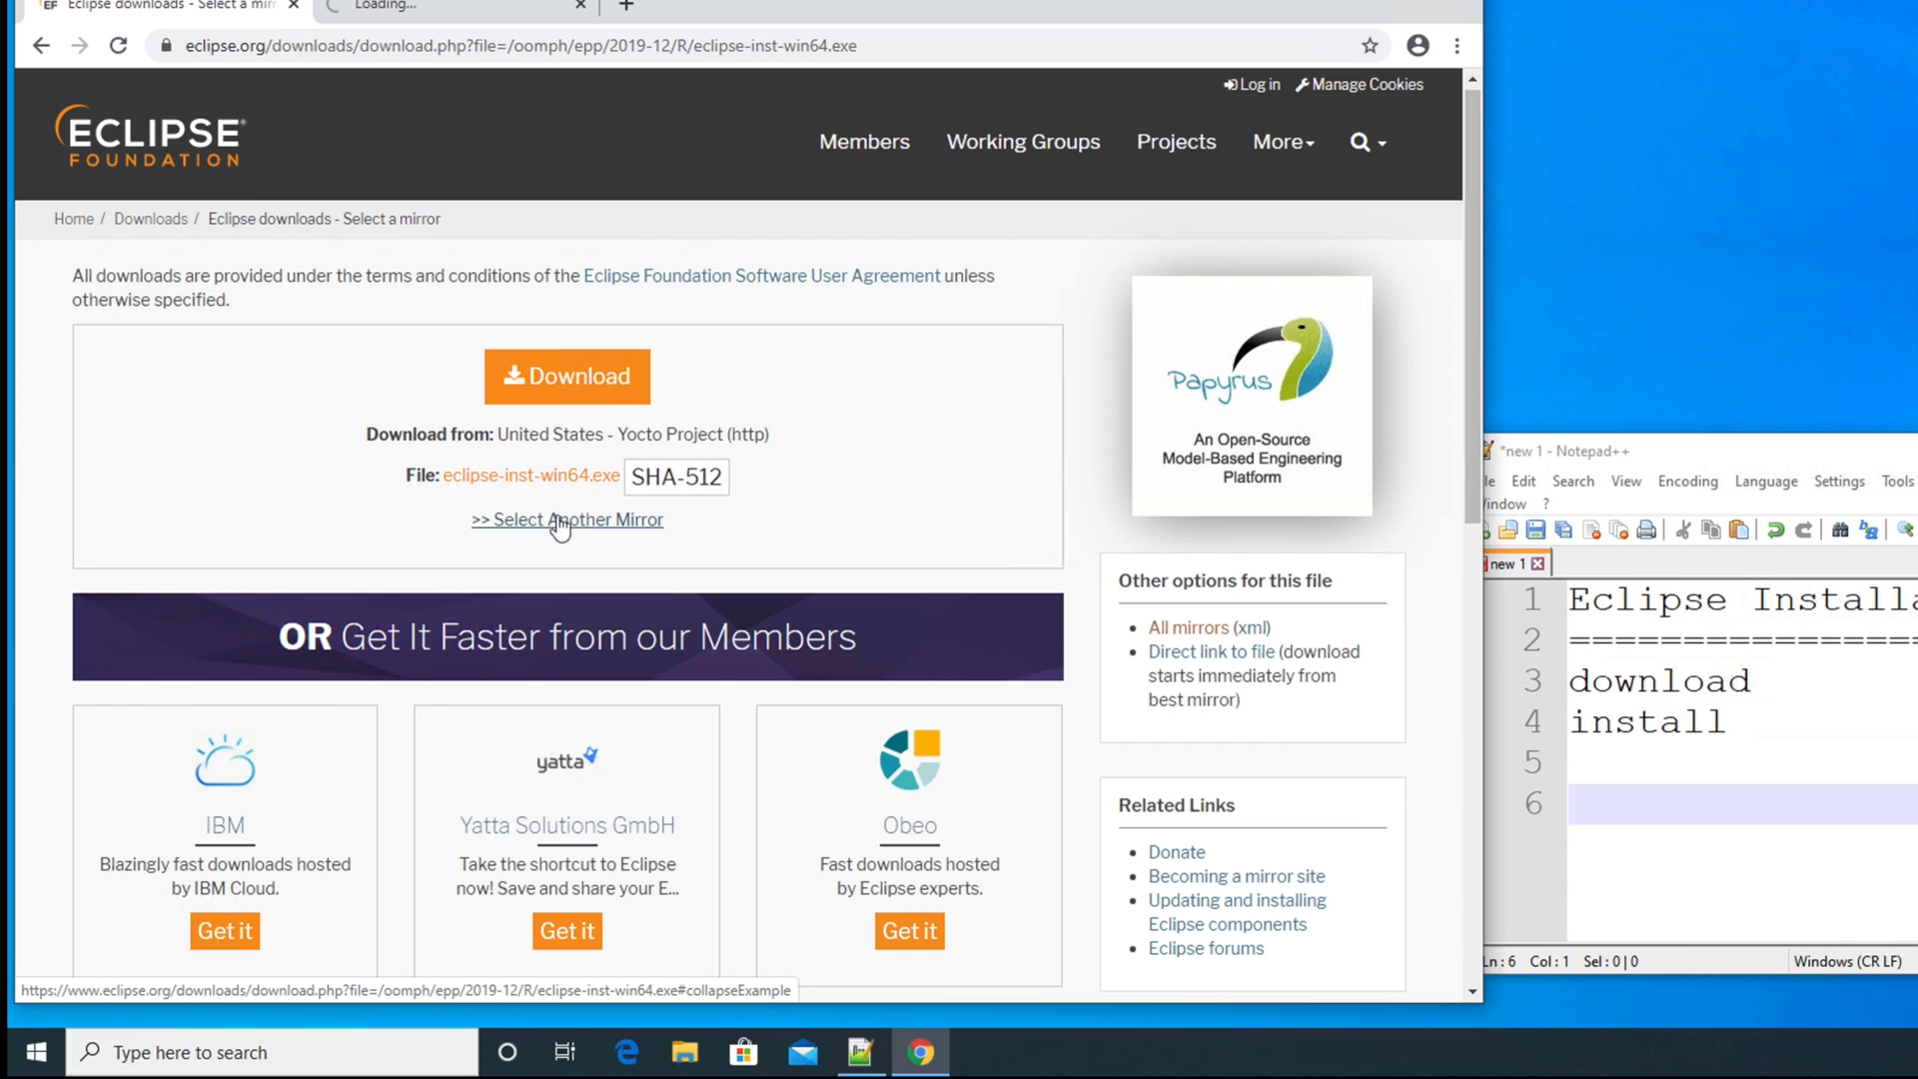
click(388, 8)
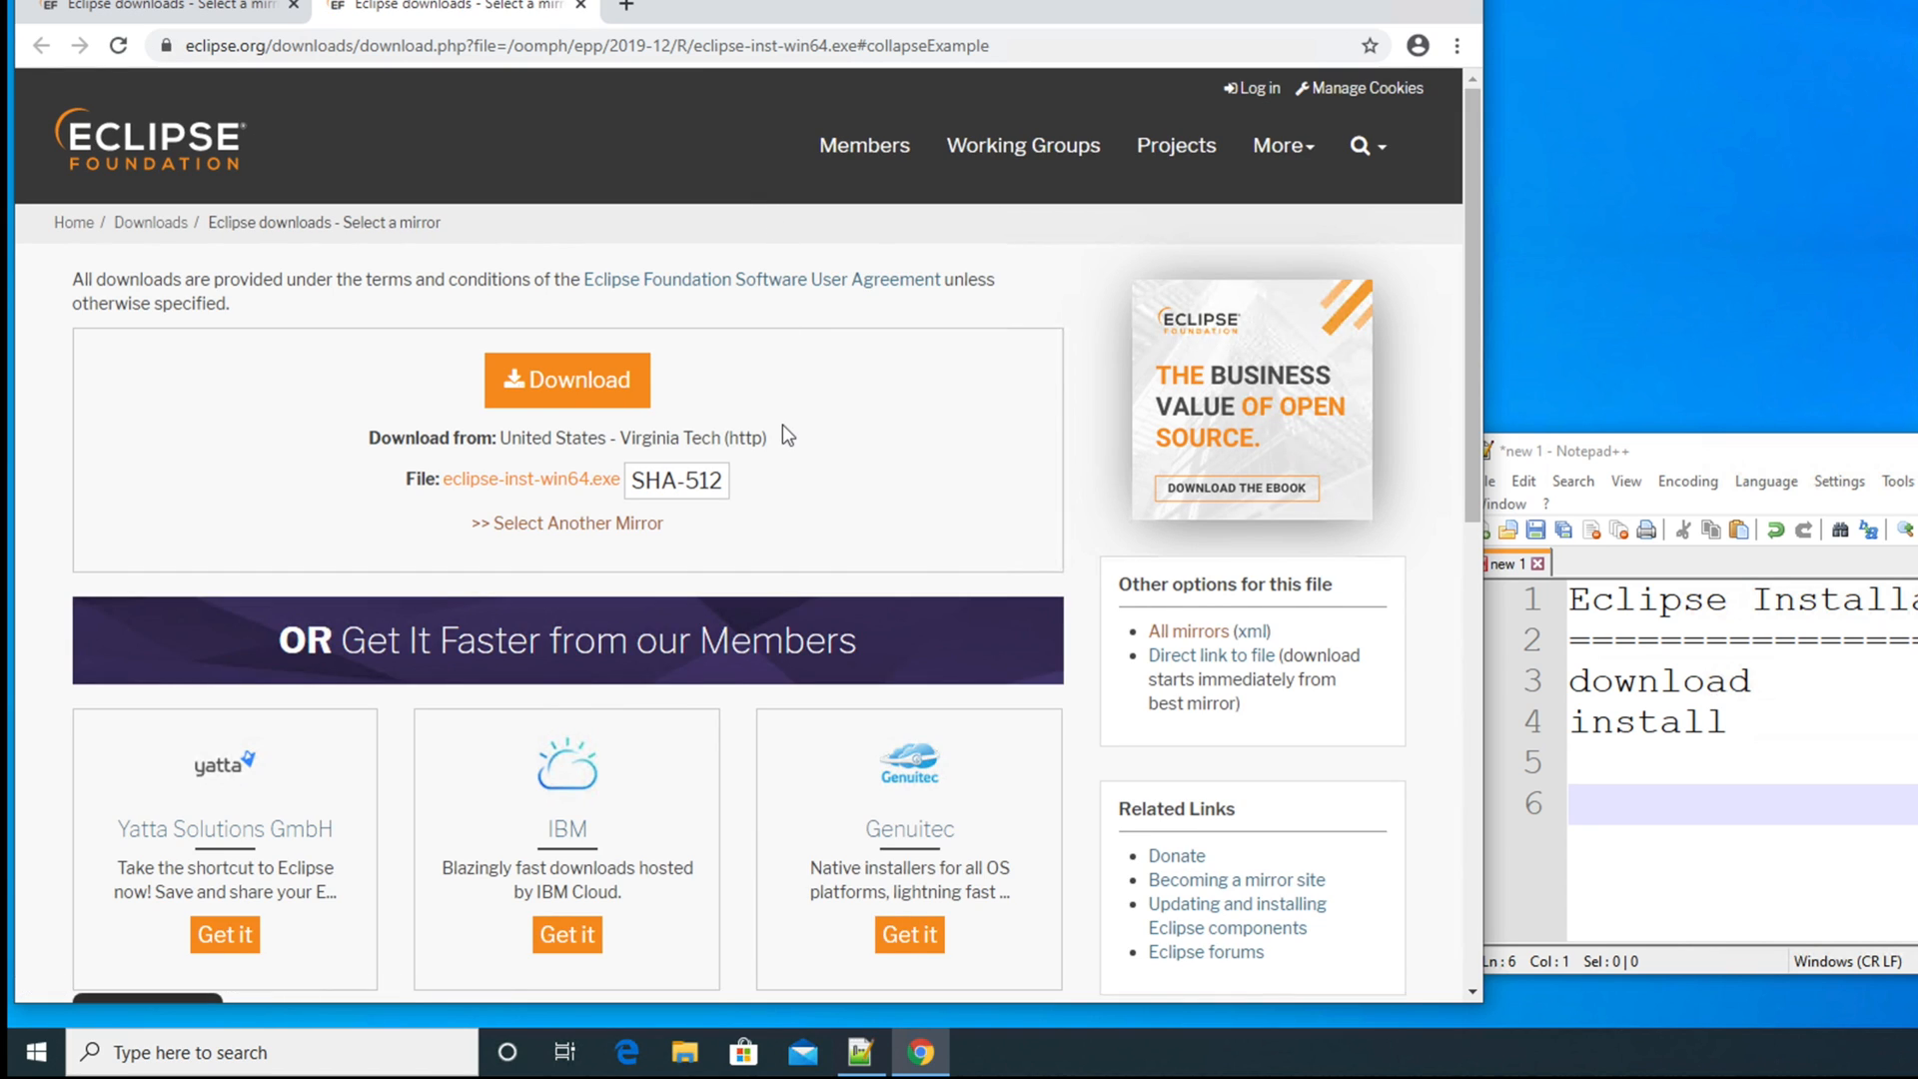
scroll(783, 425, down, 1)
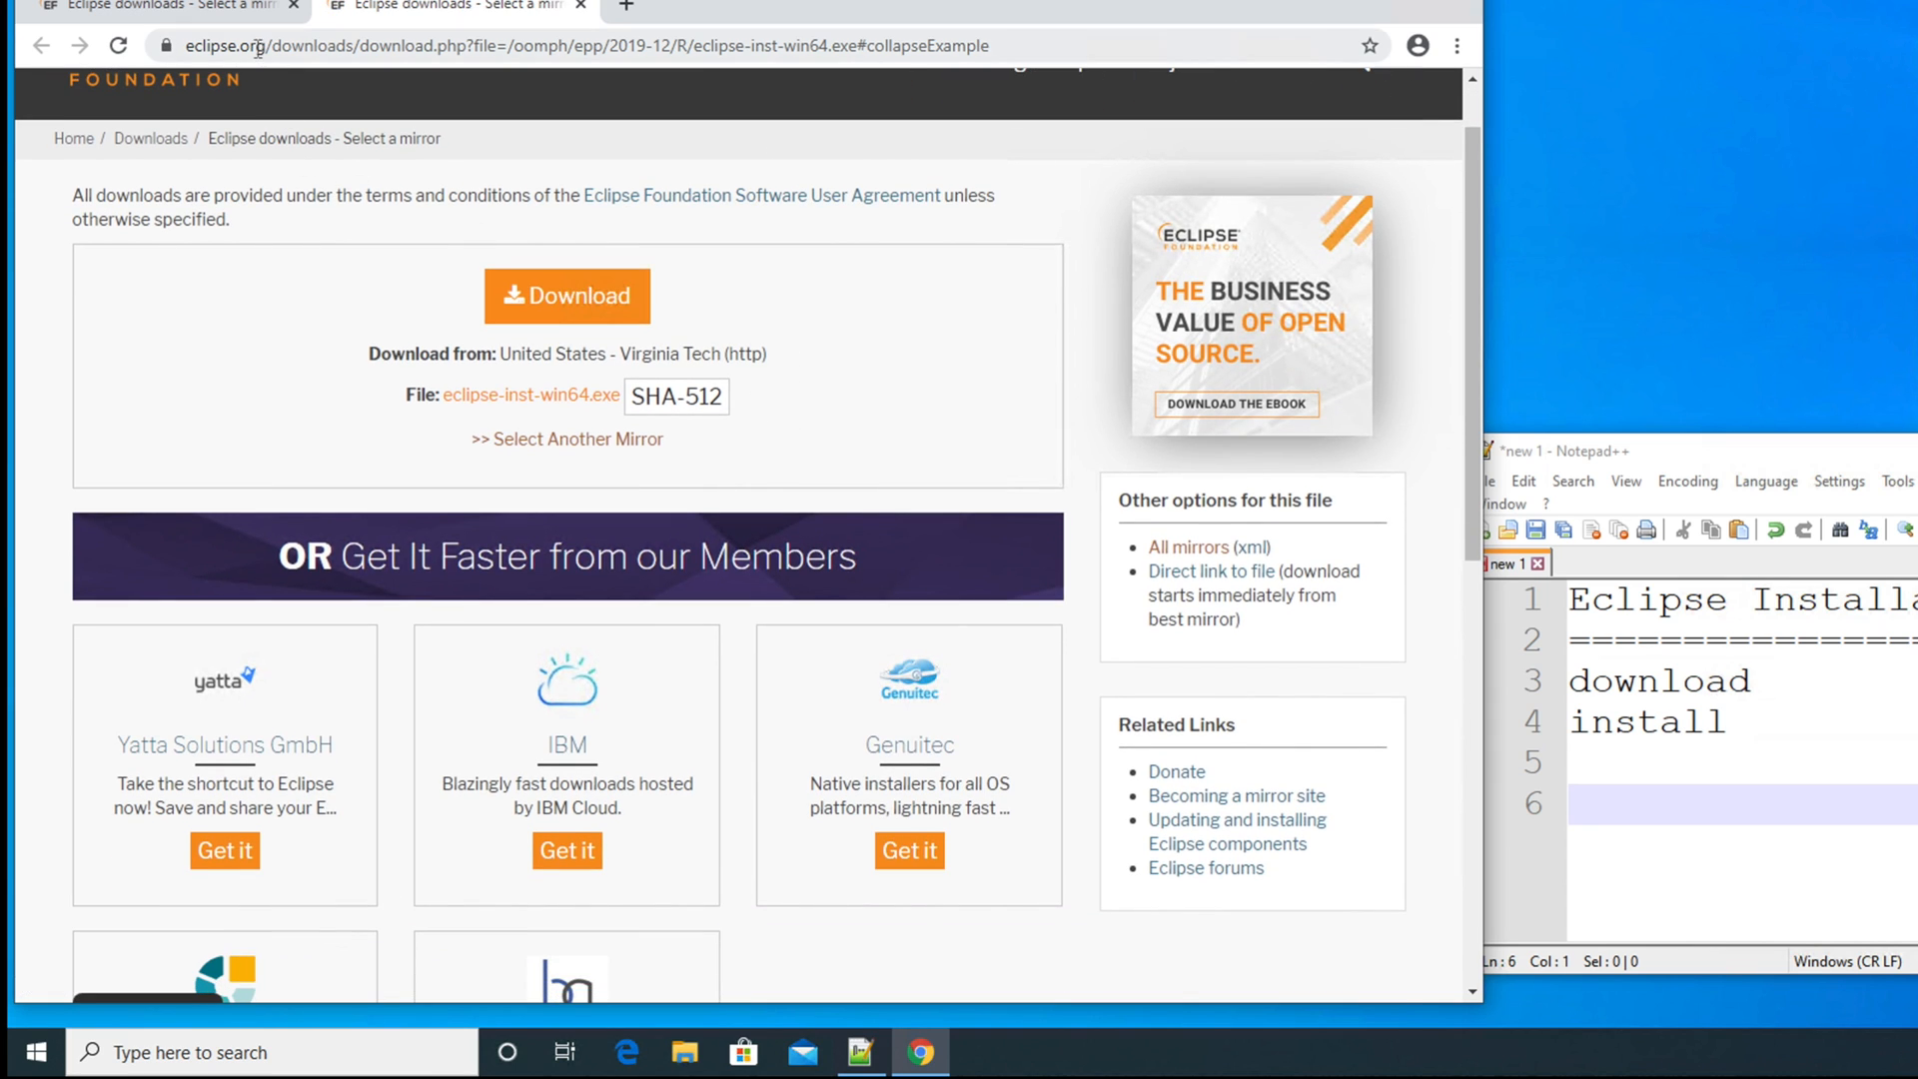
click(205, 10)
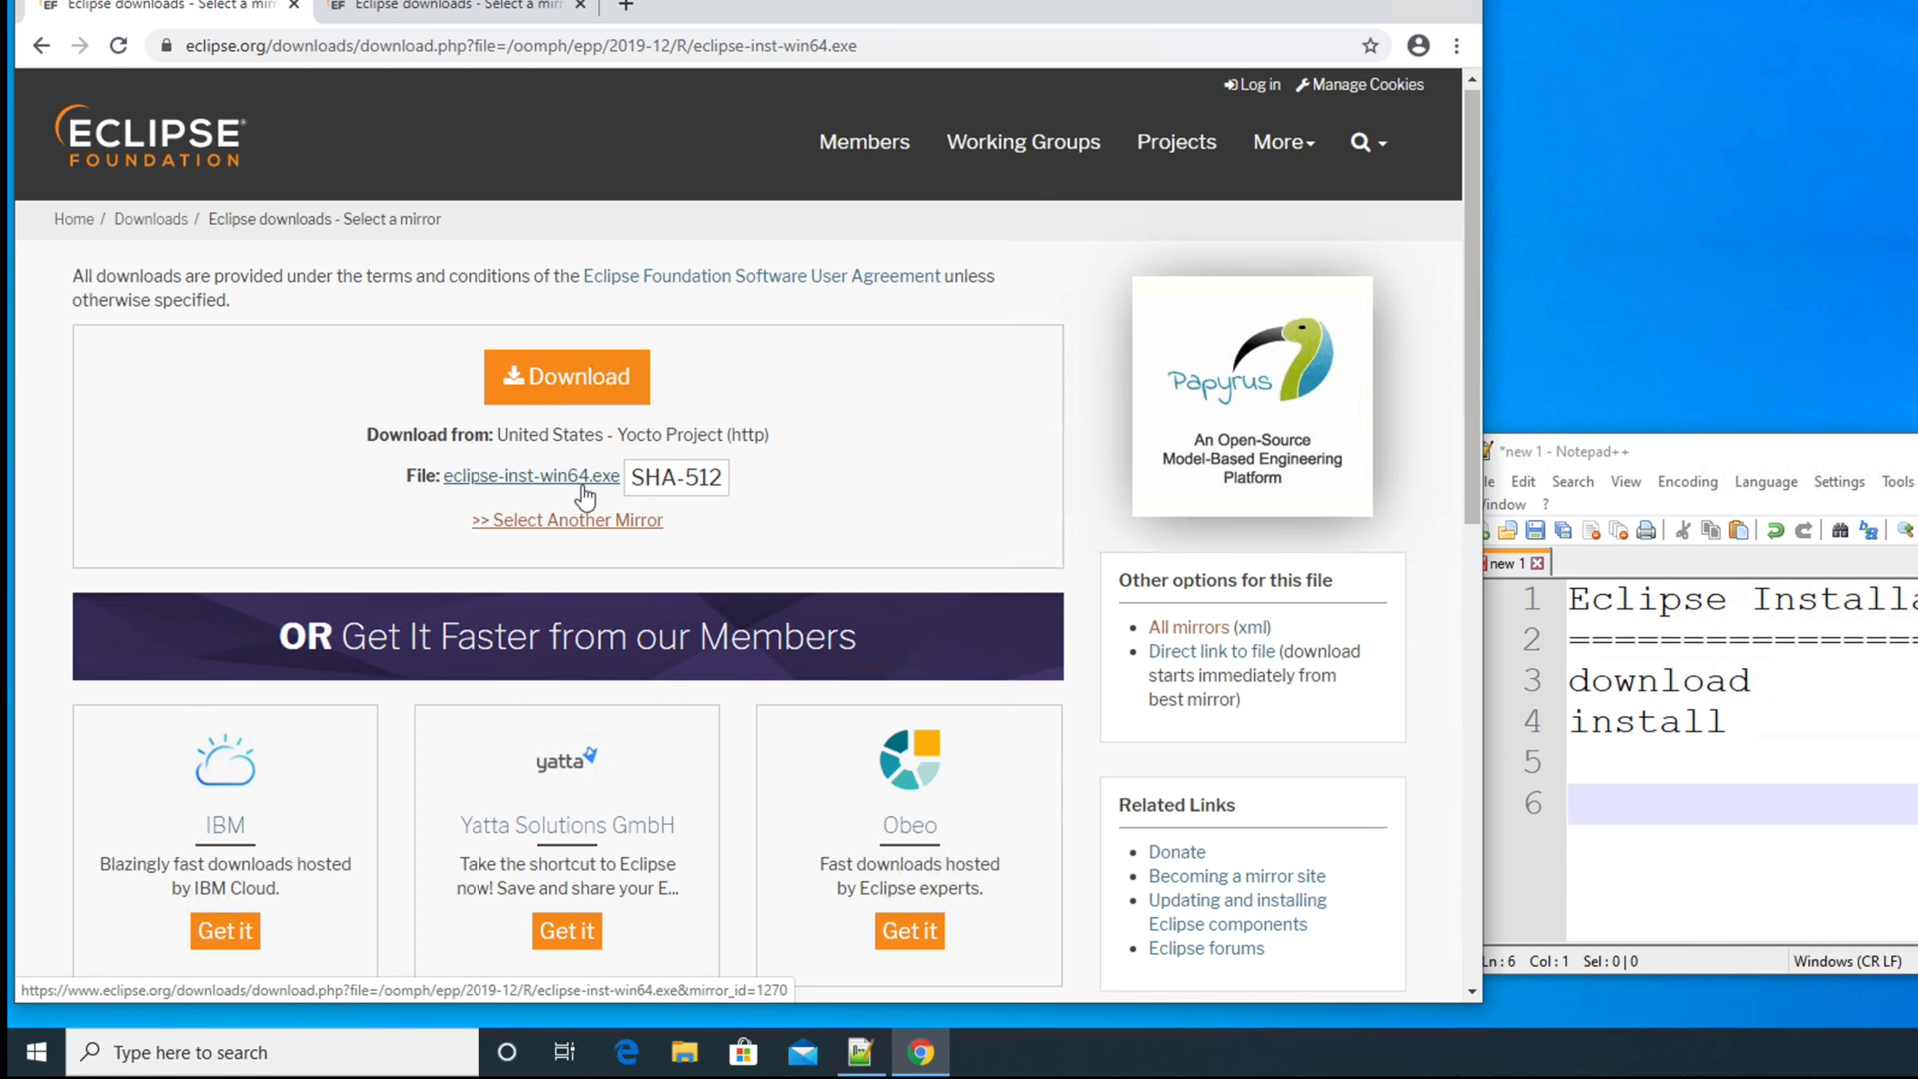
Download eclipse-inst-win64.exe from the Yocto Project mirror and show the browser's full downloads list
click(569, 384)
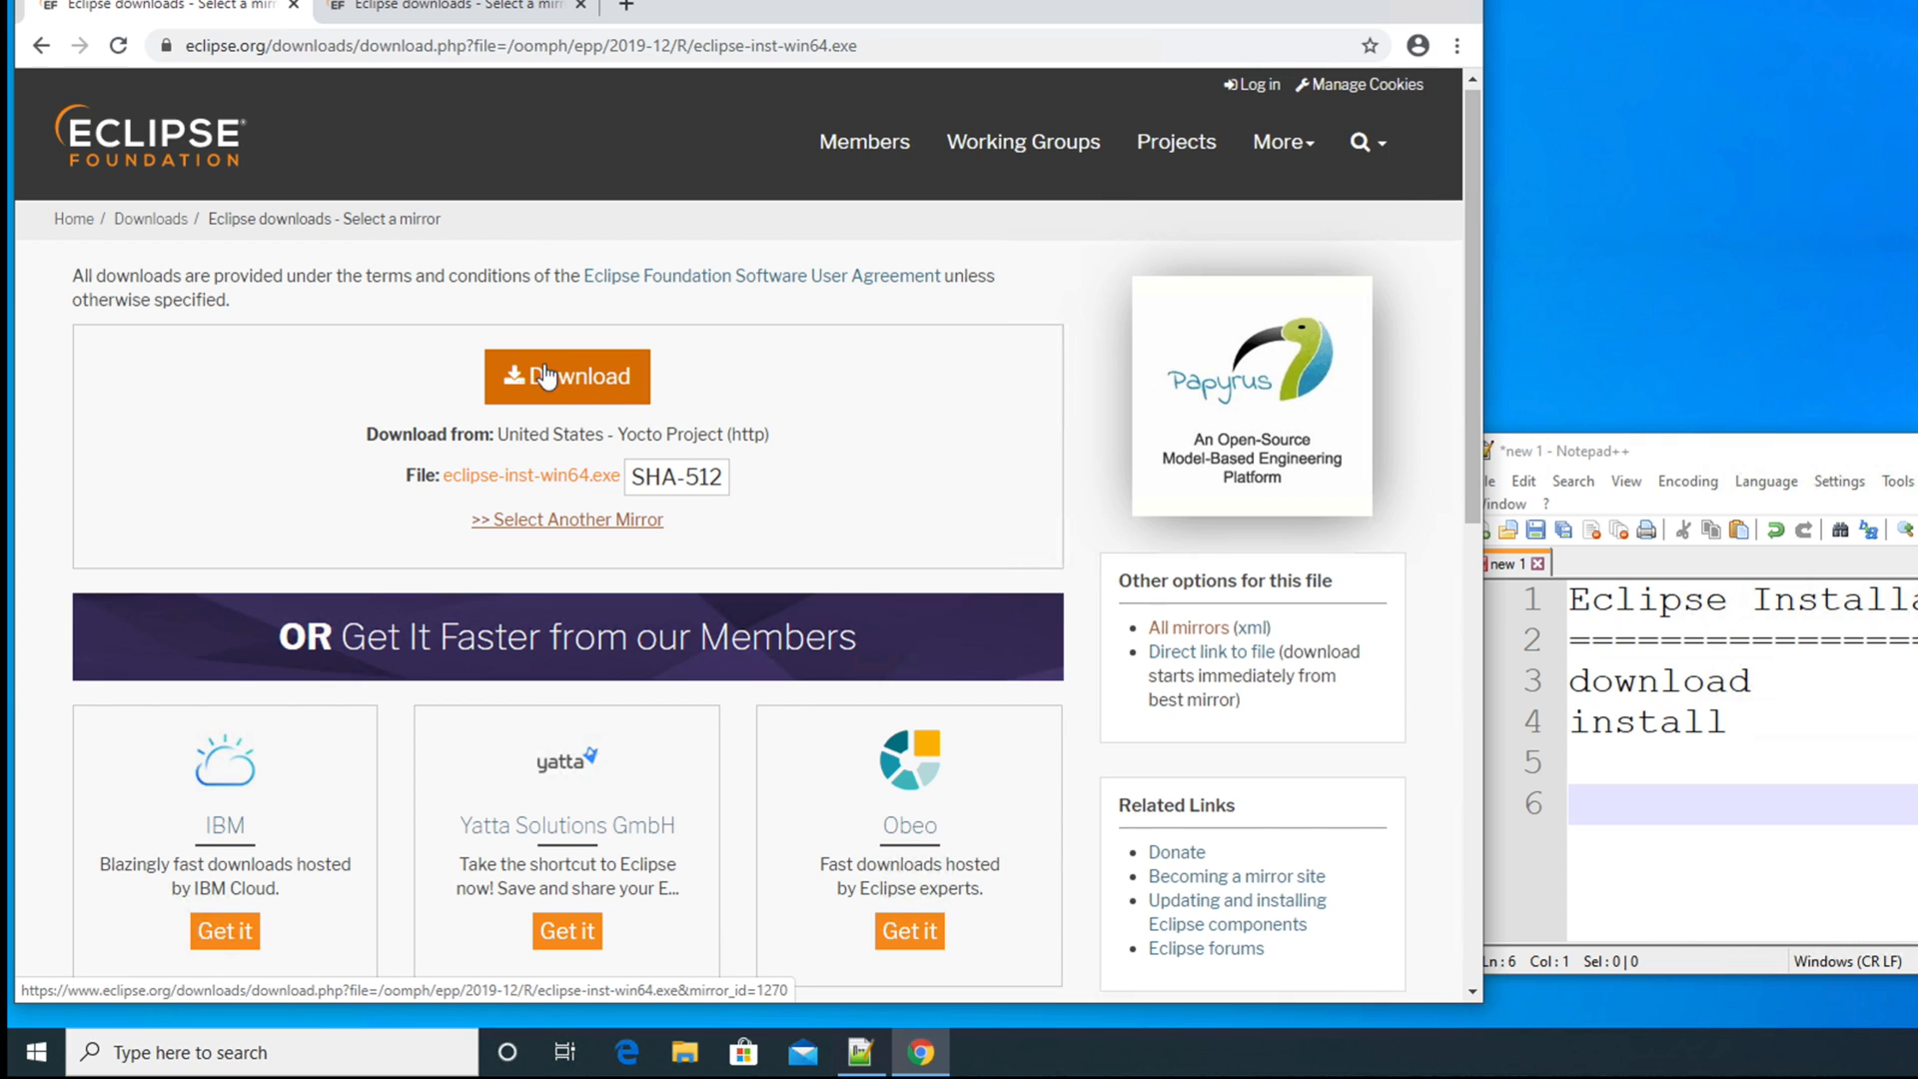
click(548, 379)
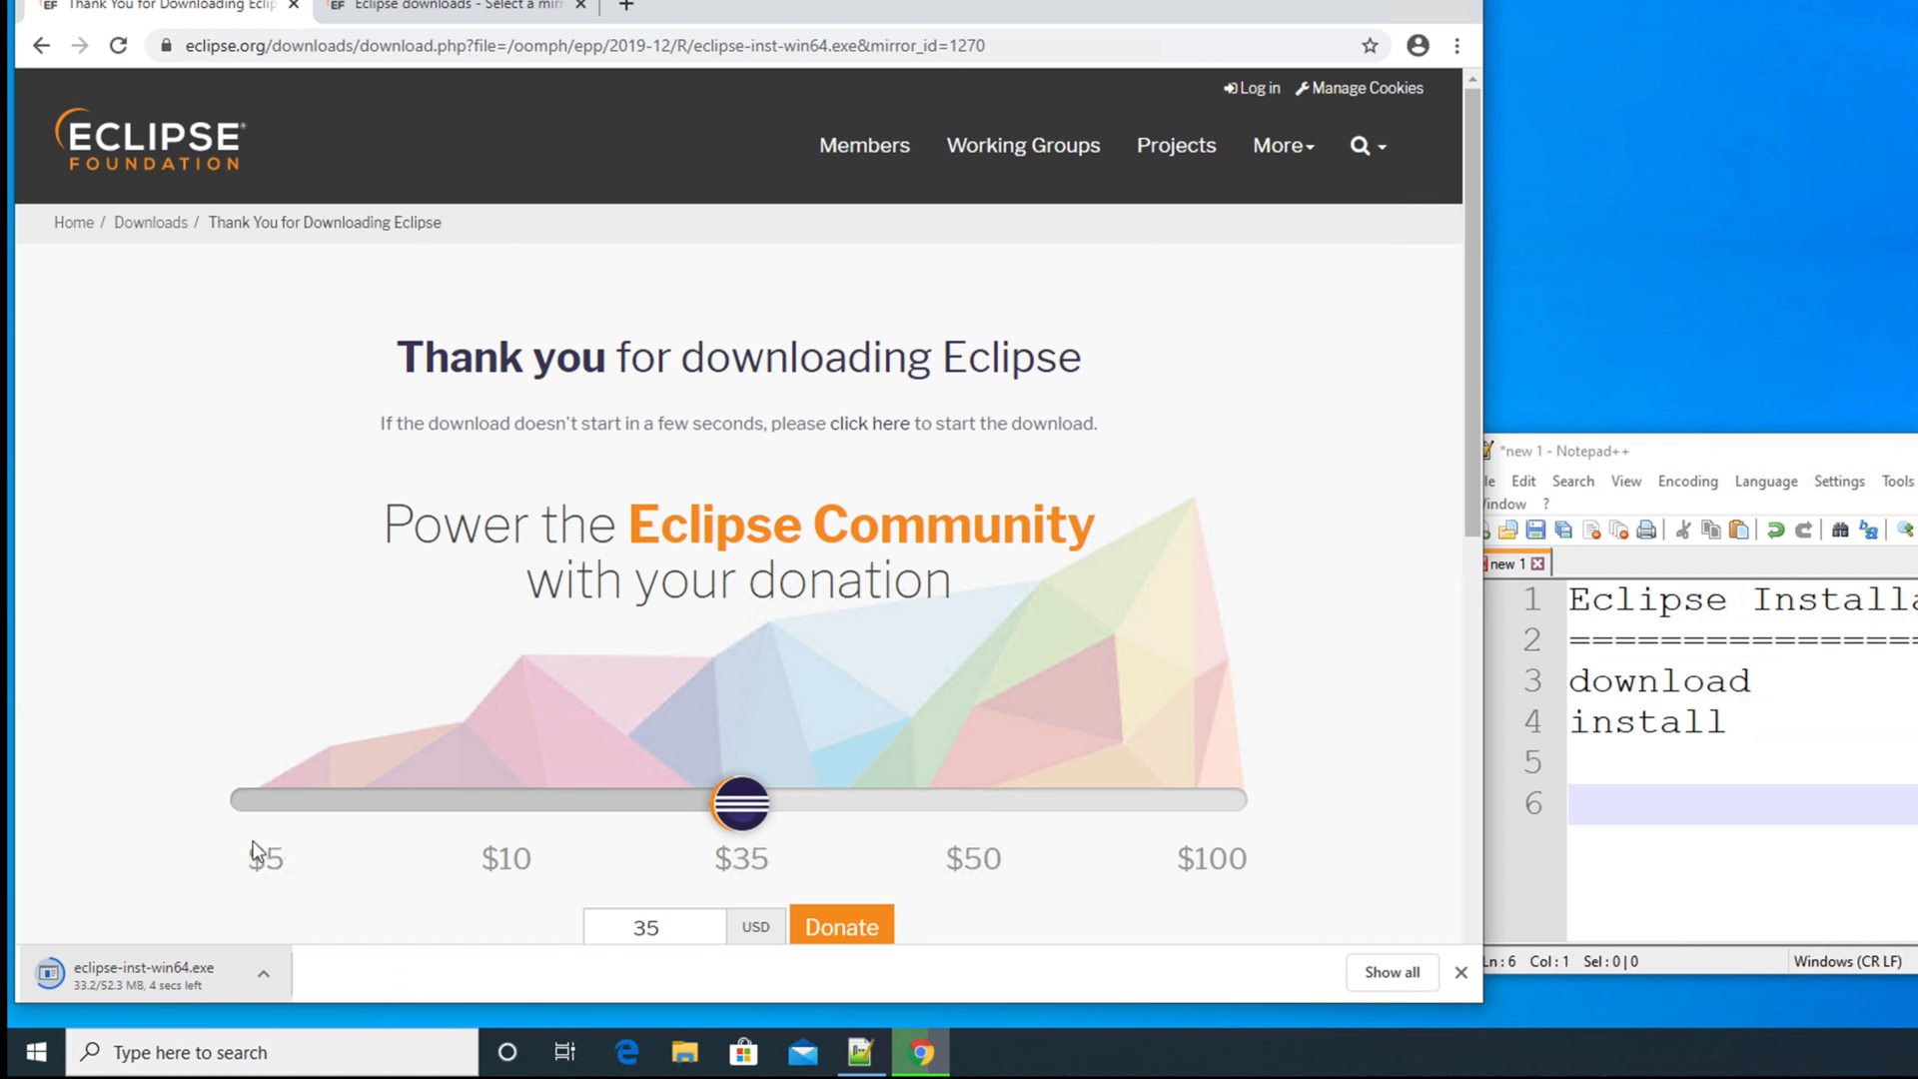
click(427, 351)
drag(428, 351, 1067, 374)
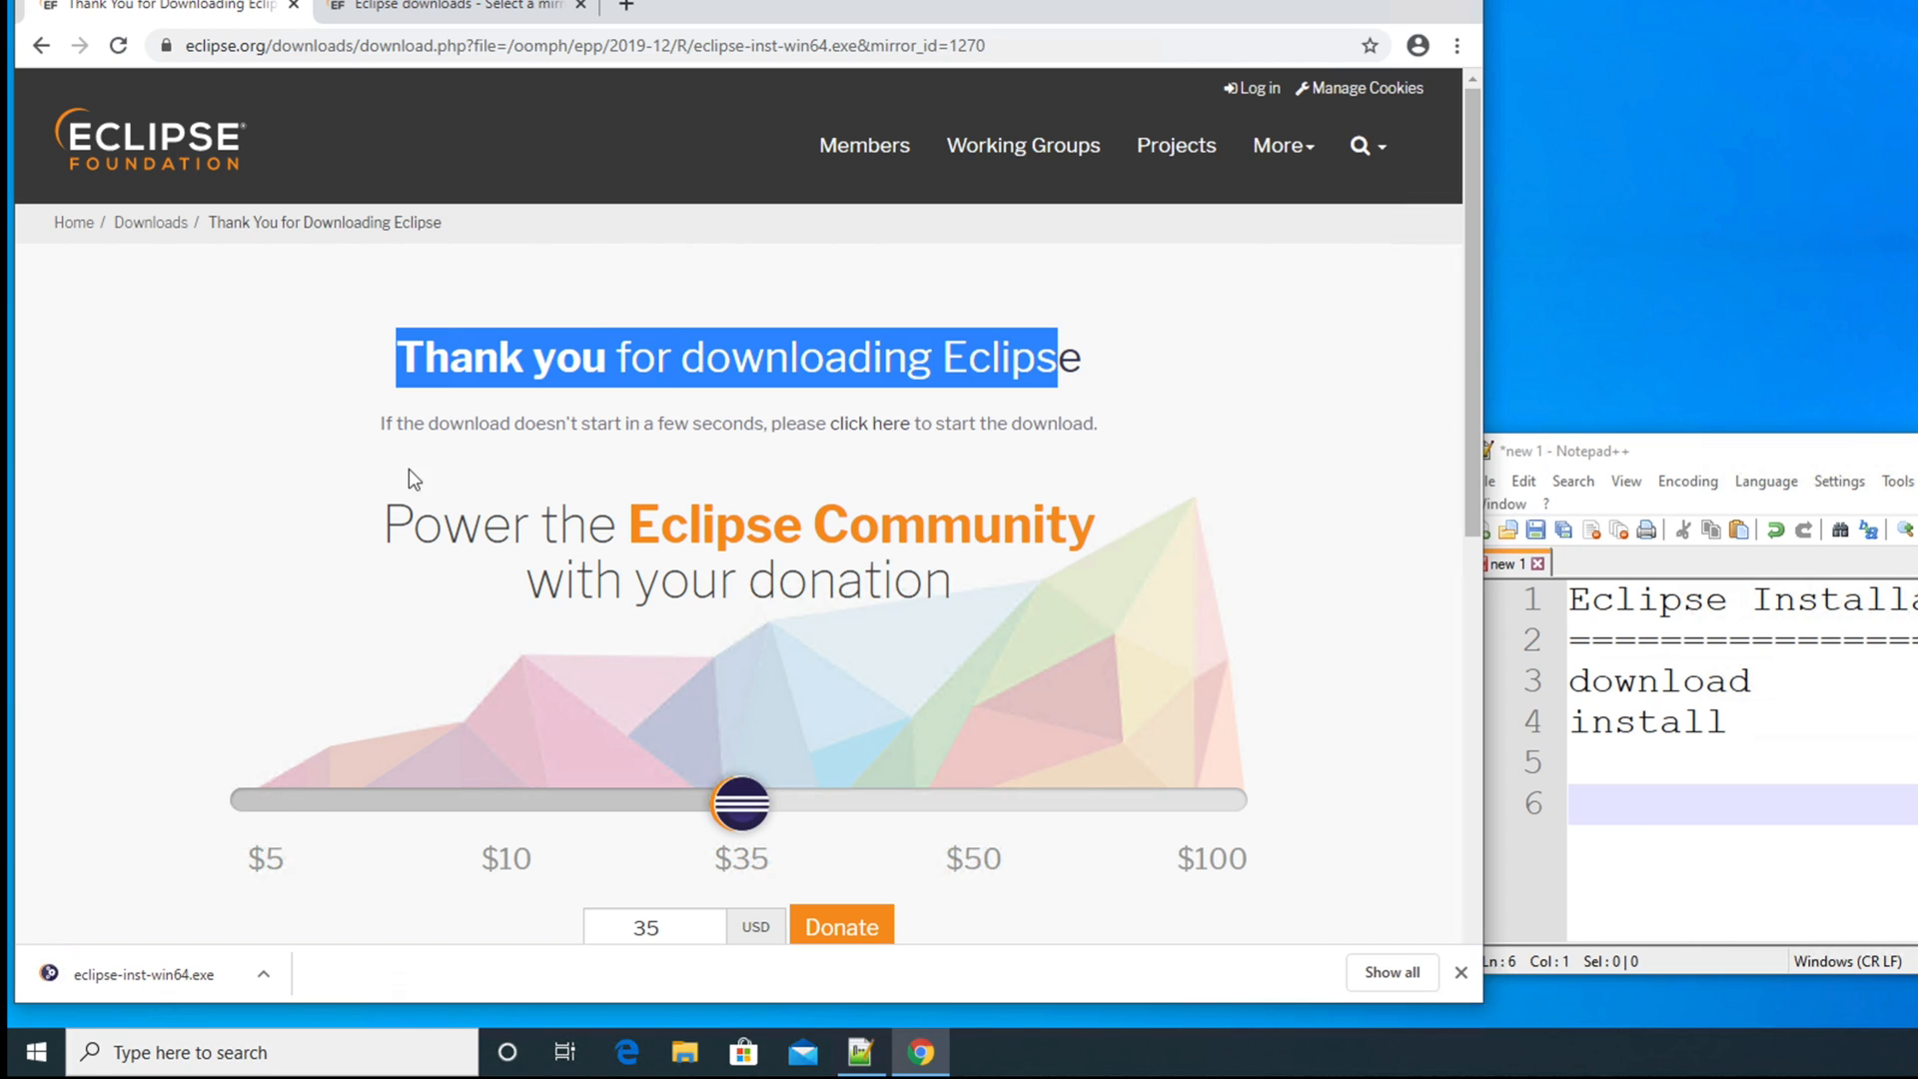
drag(380, 423, 1134, 443)
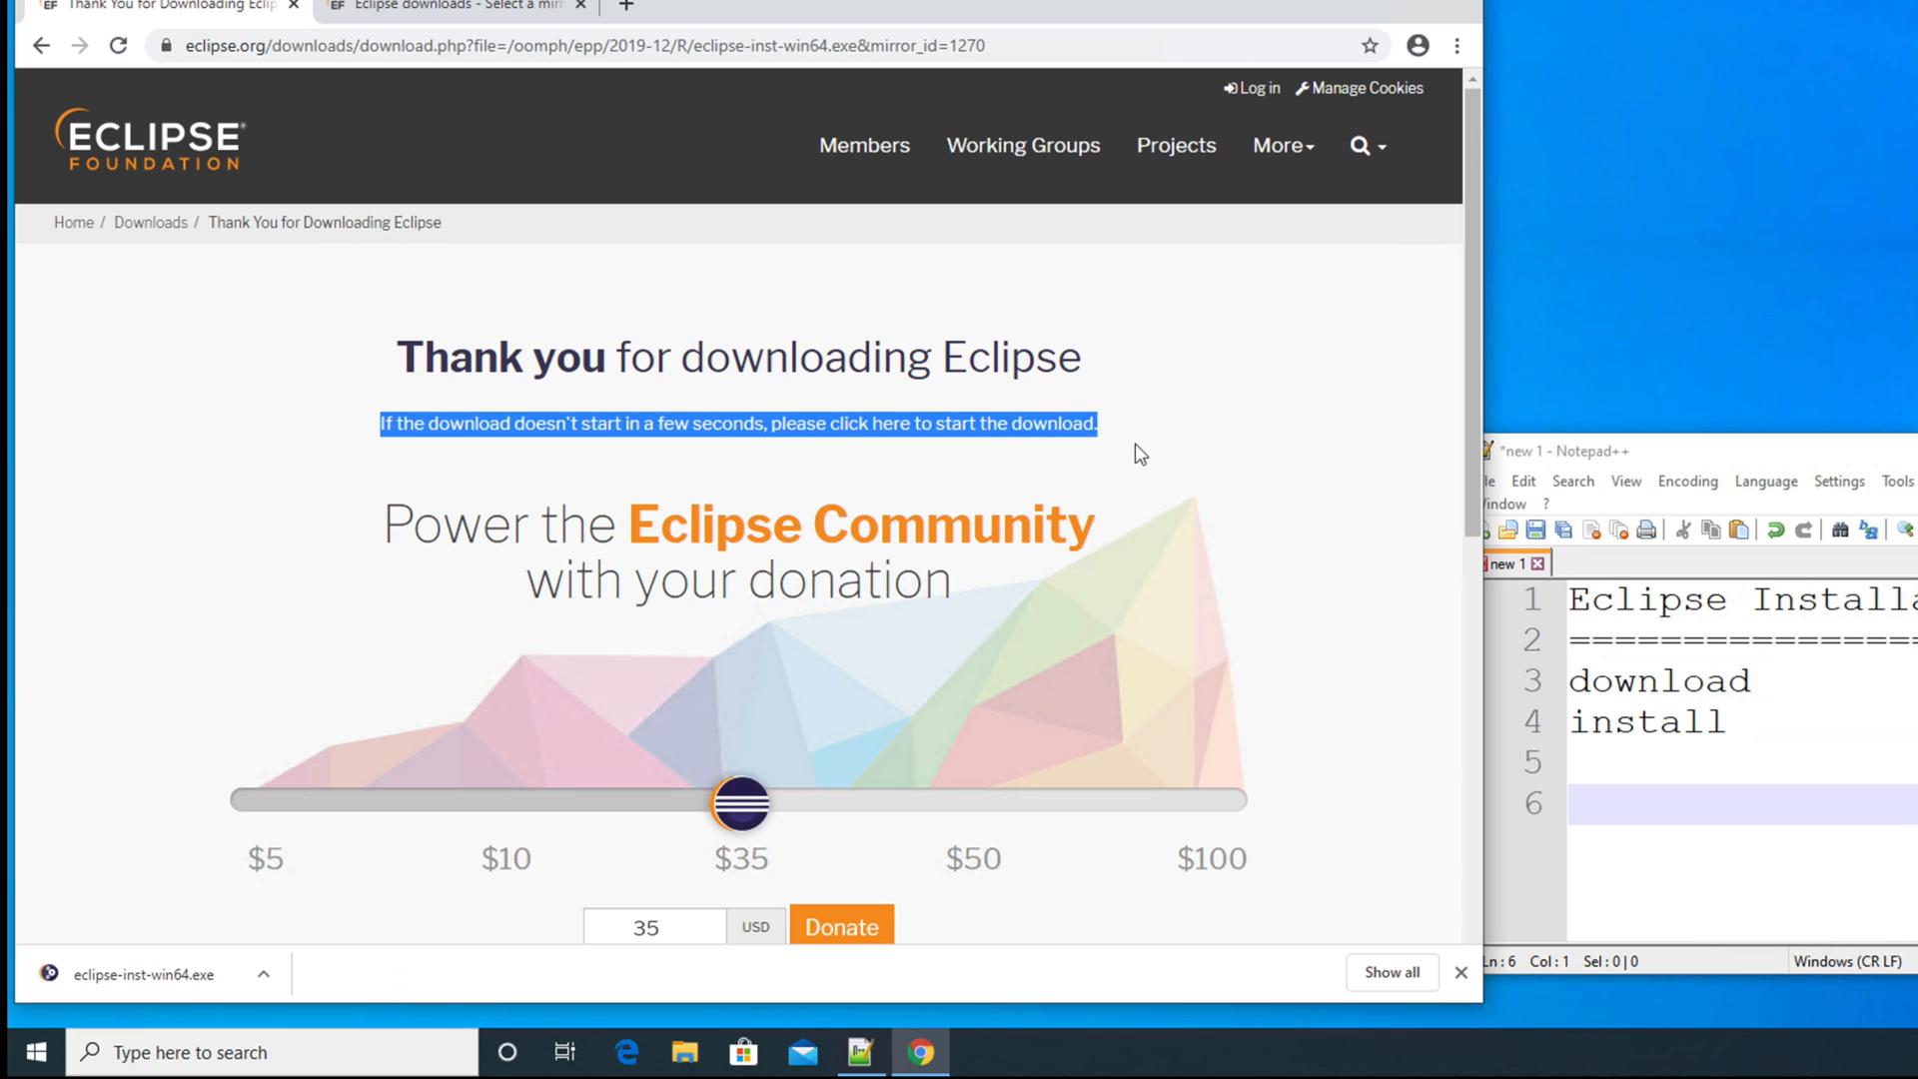
click(1134, 443)
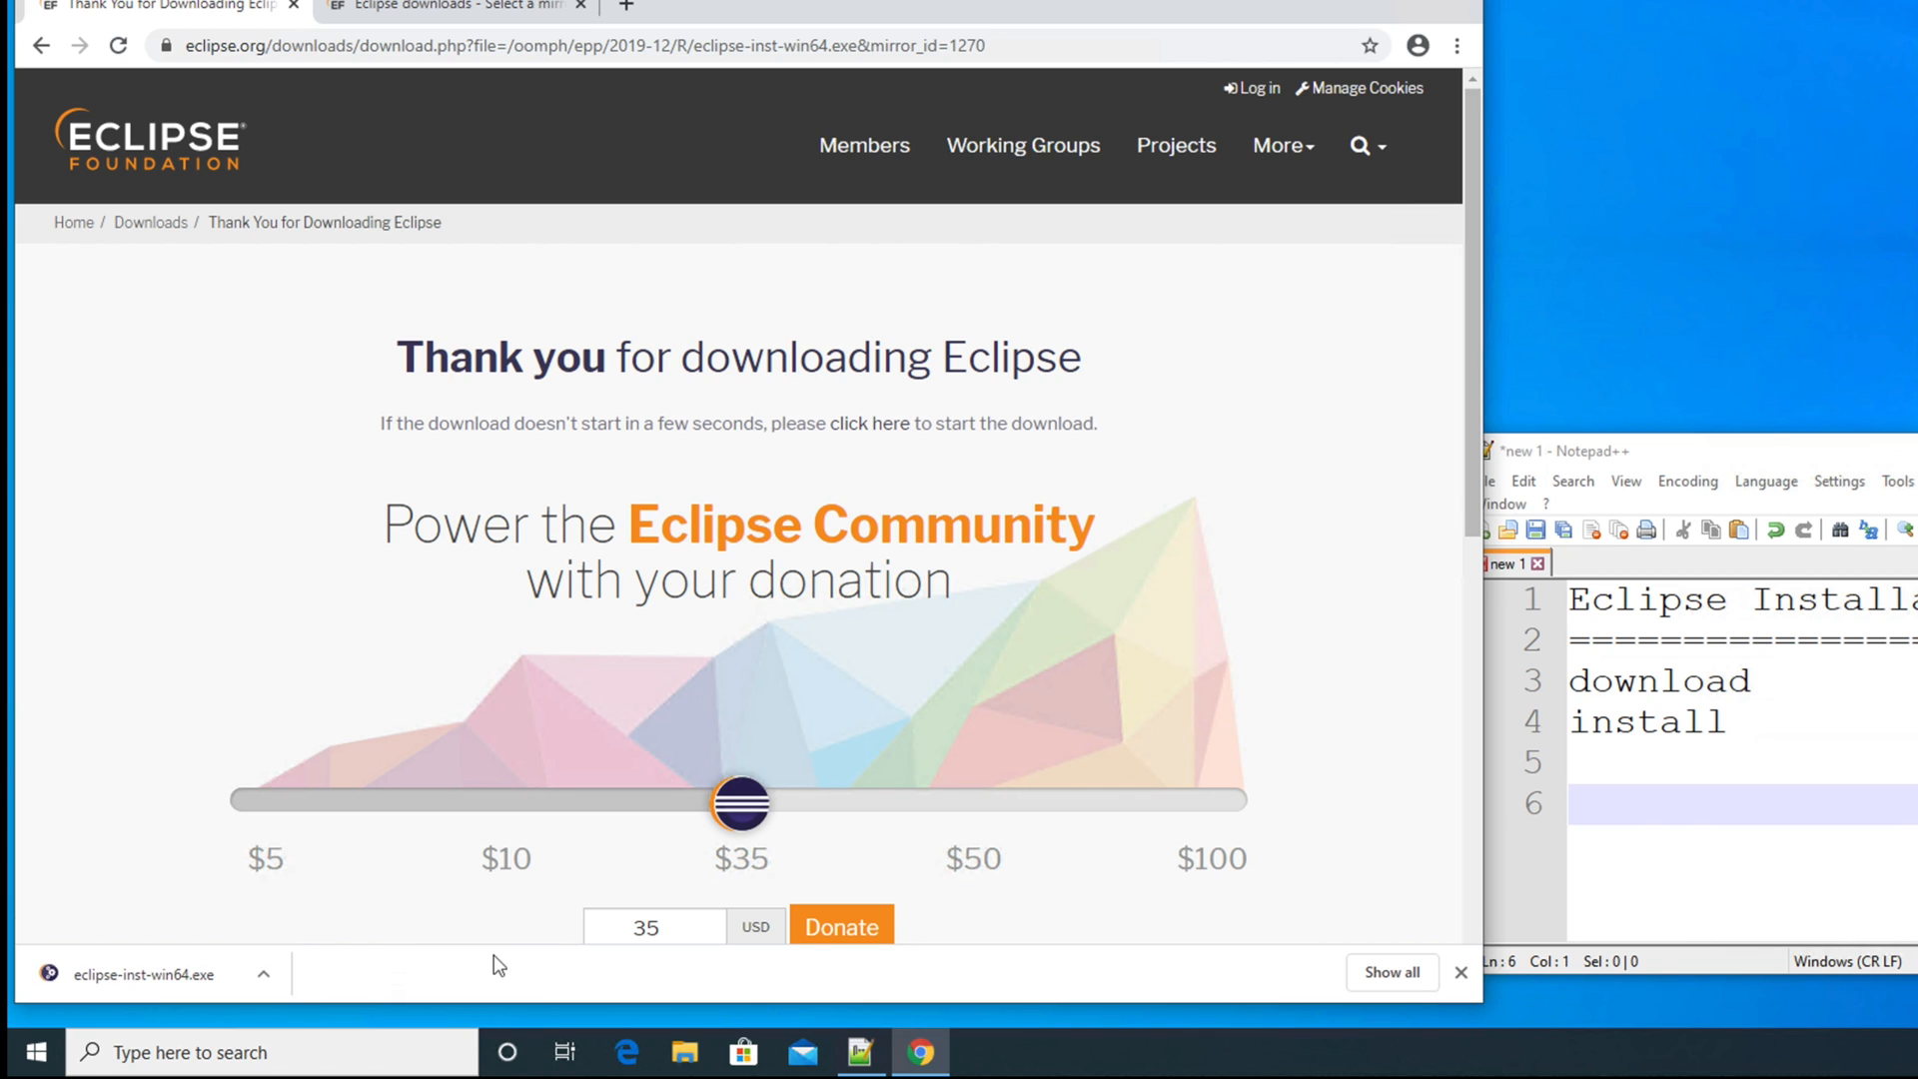
click(1392, 972)
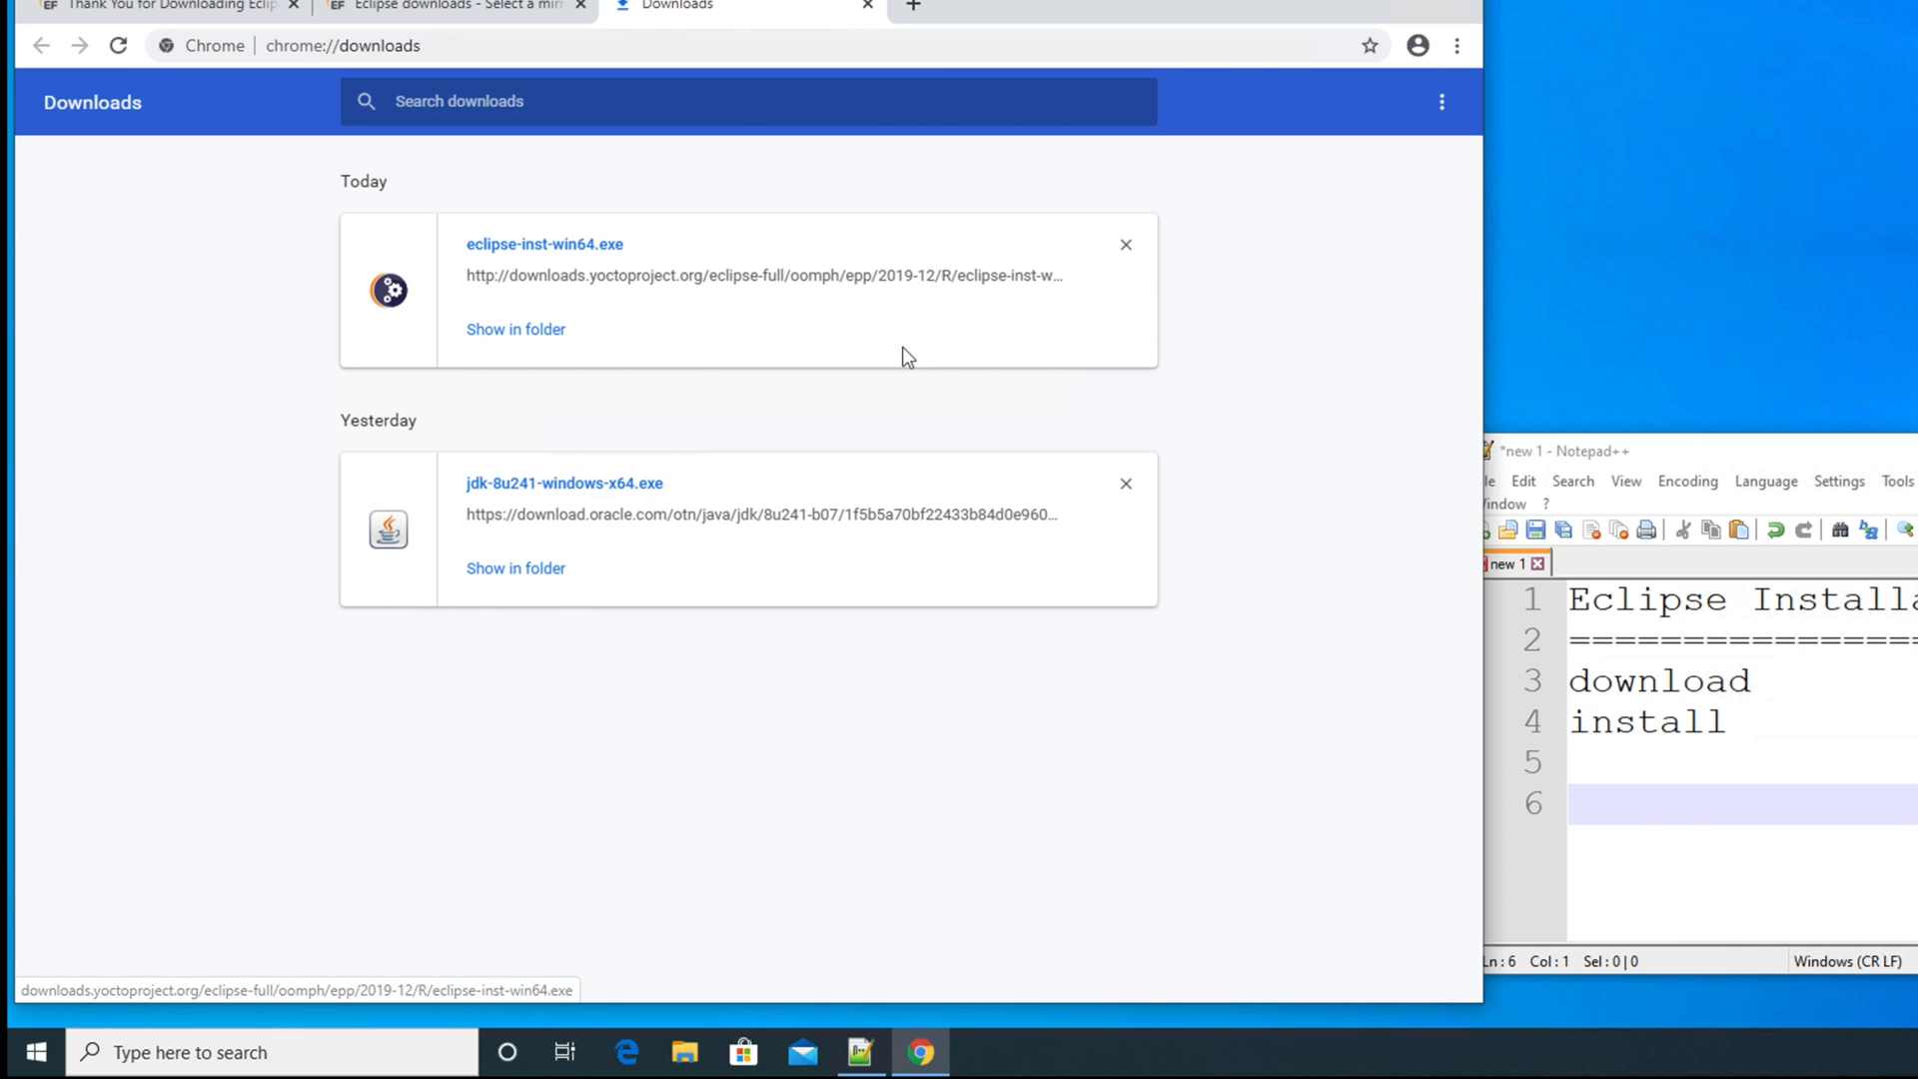
Mark the "download" line in the Notepad++ checklist as done by putting an X in front of it
click(1570, 687)
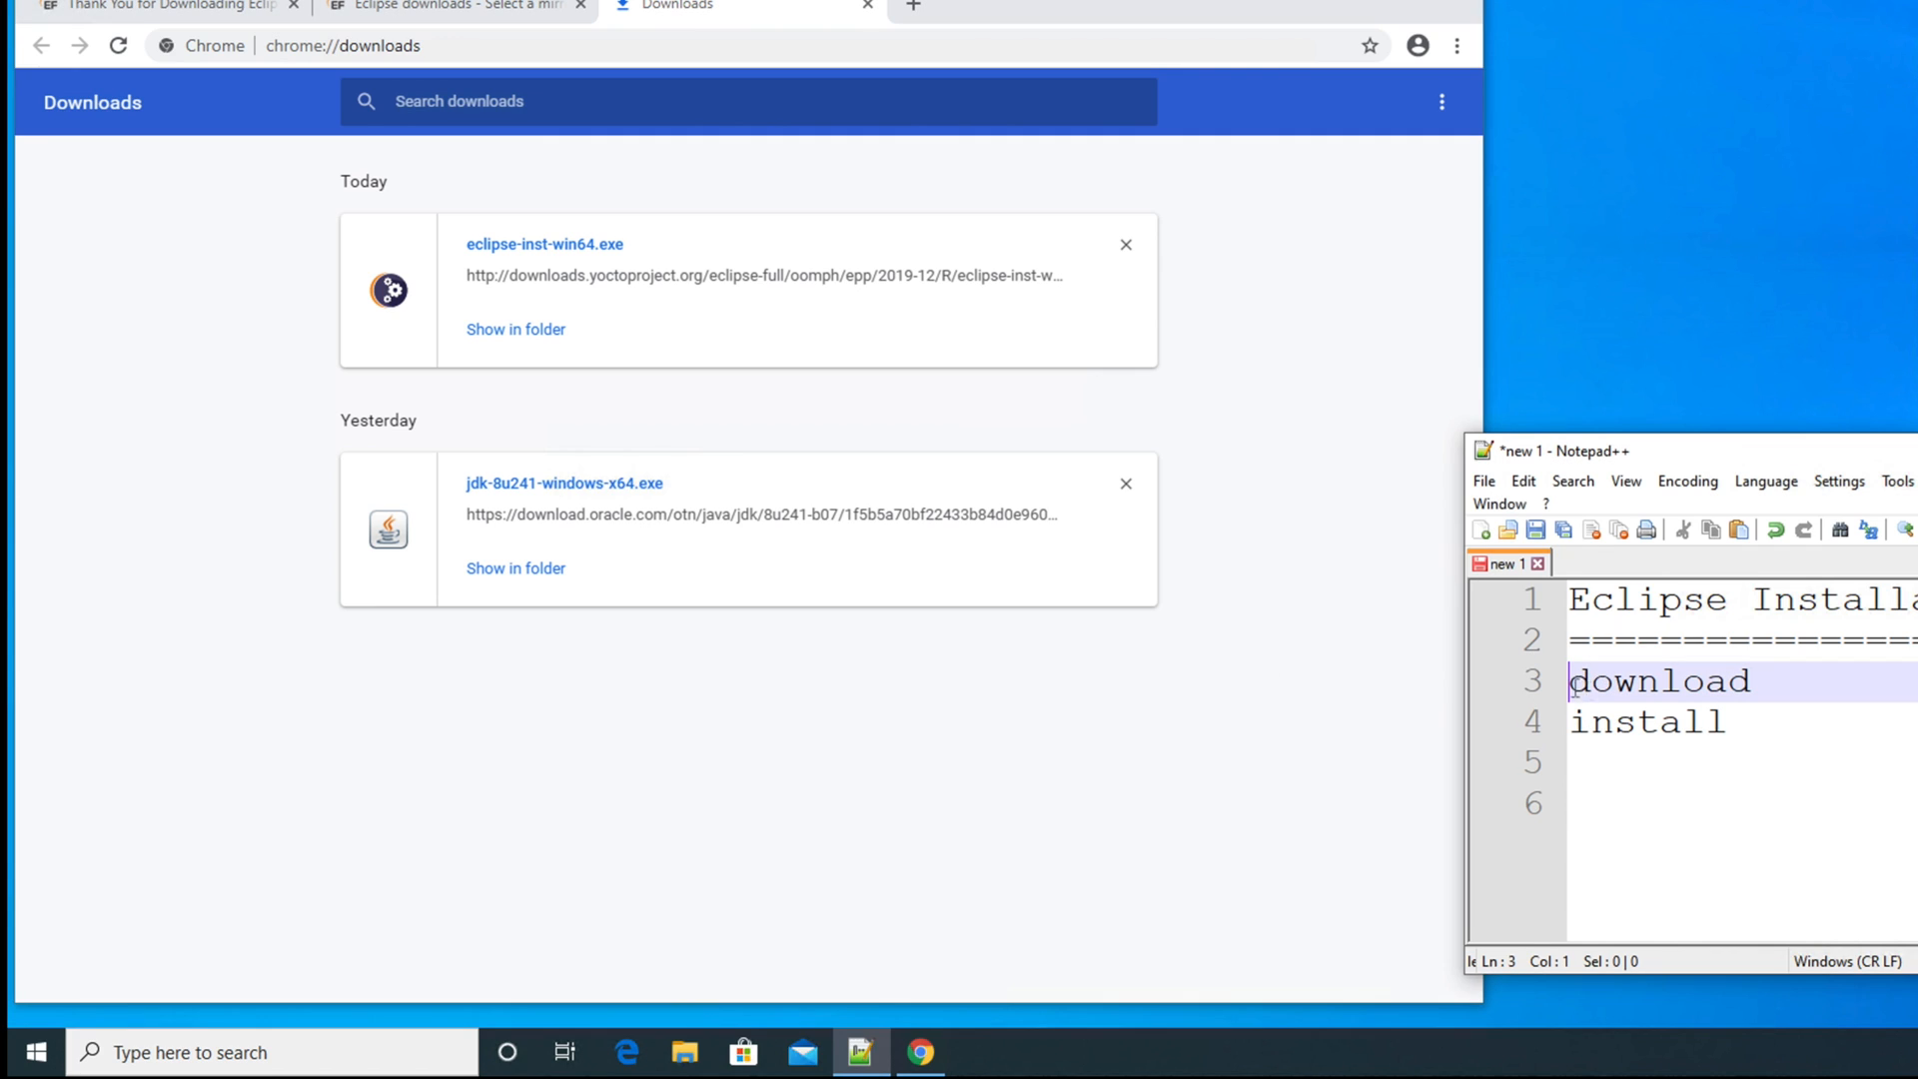
text(X)
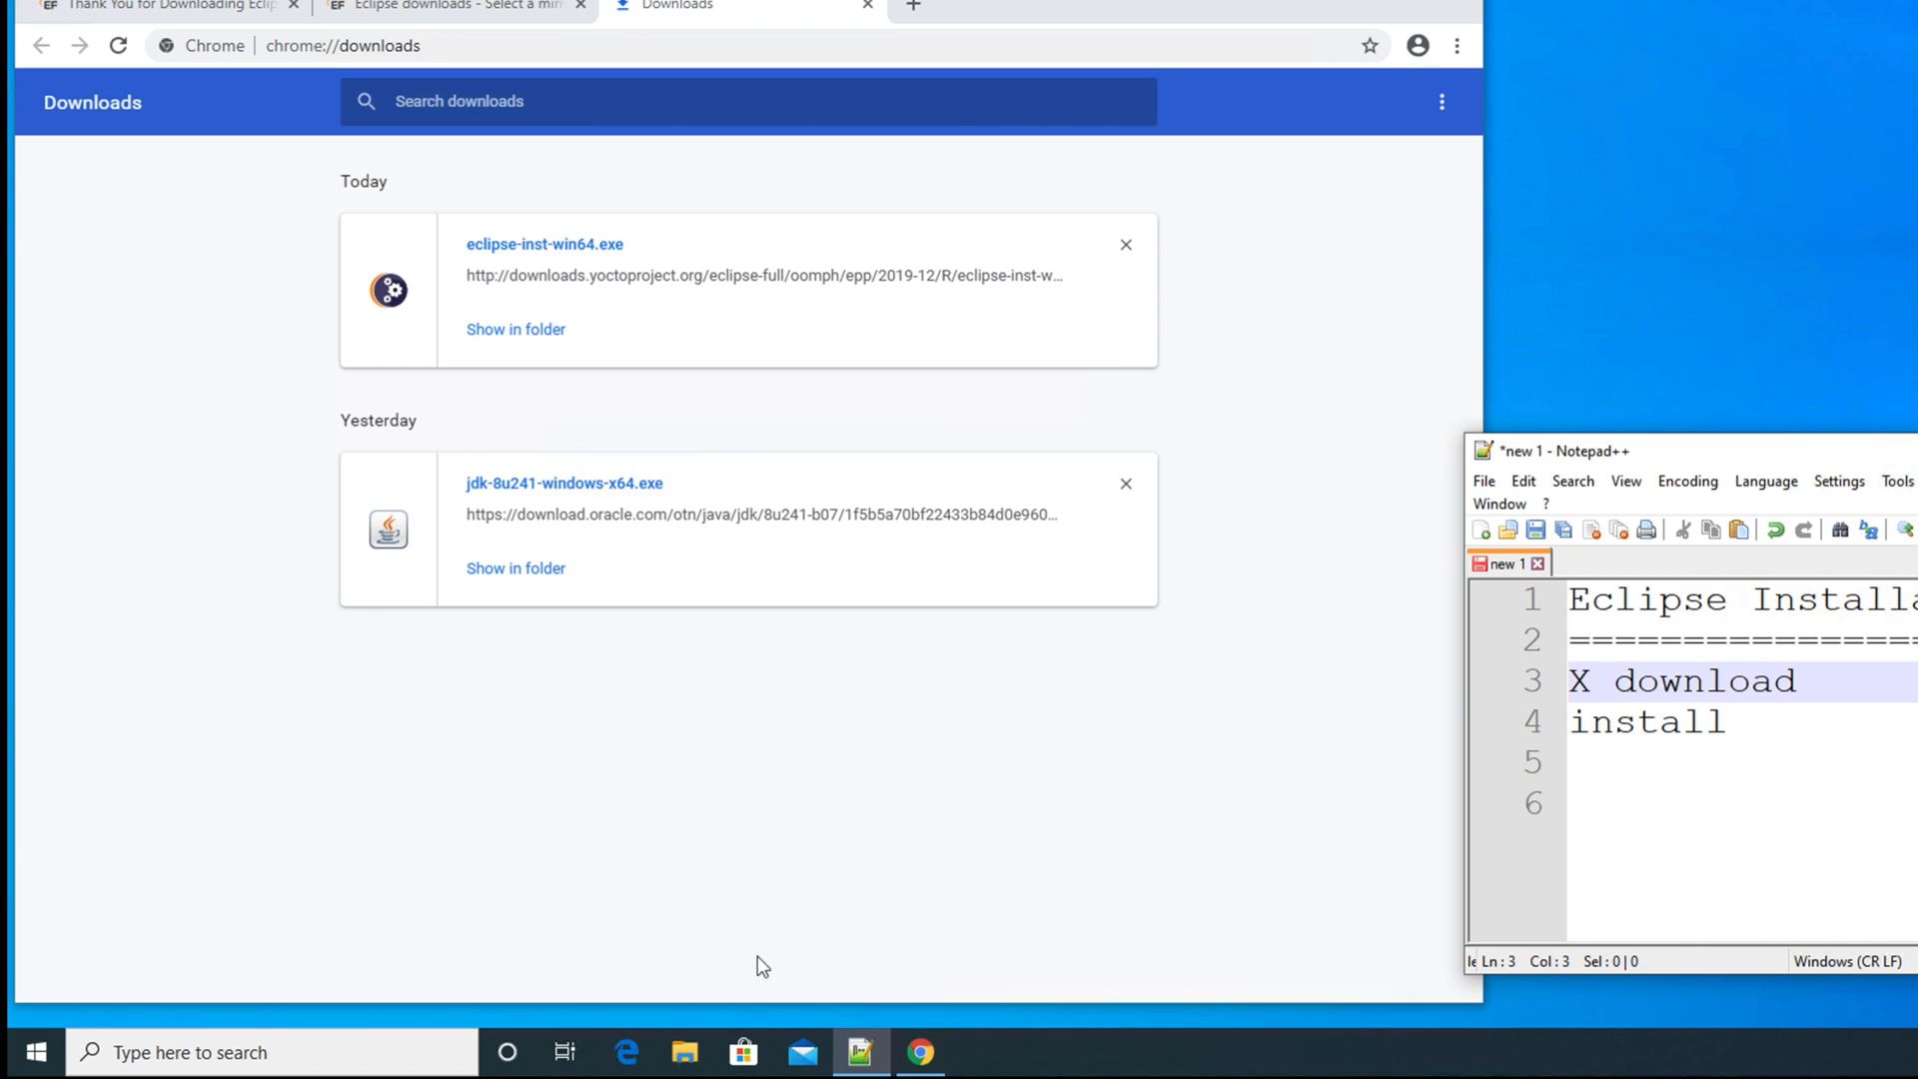
Open File Explorer at the Documents folder and go to the Downloads folder
click(33, 1051)
mouse_move(46, 765)
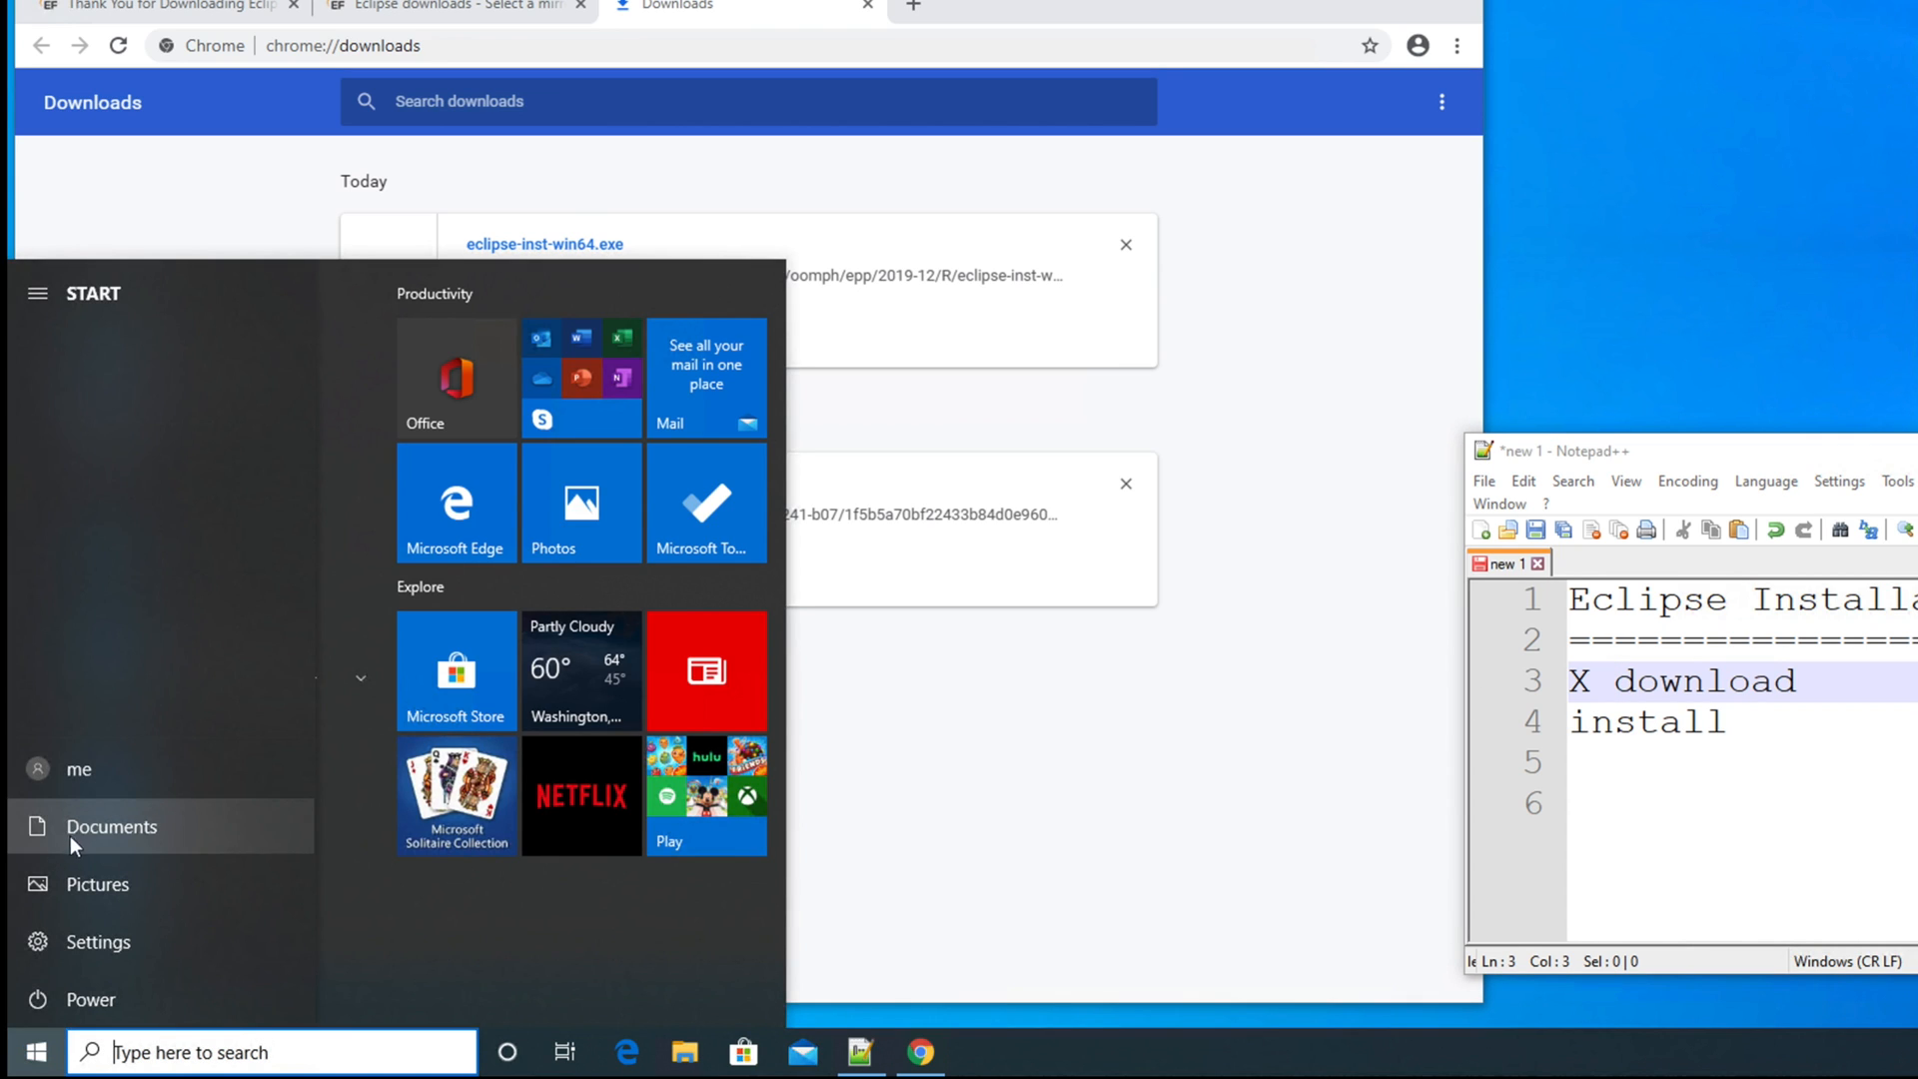
click(118, 835)
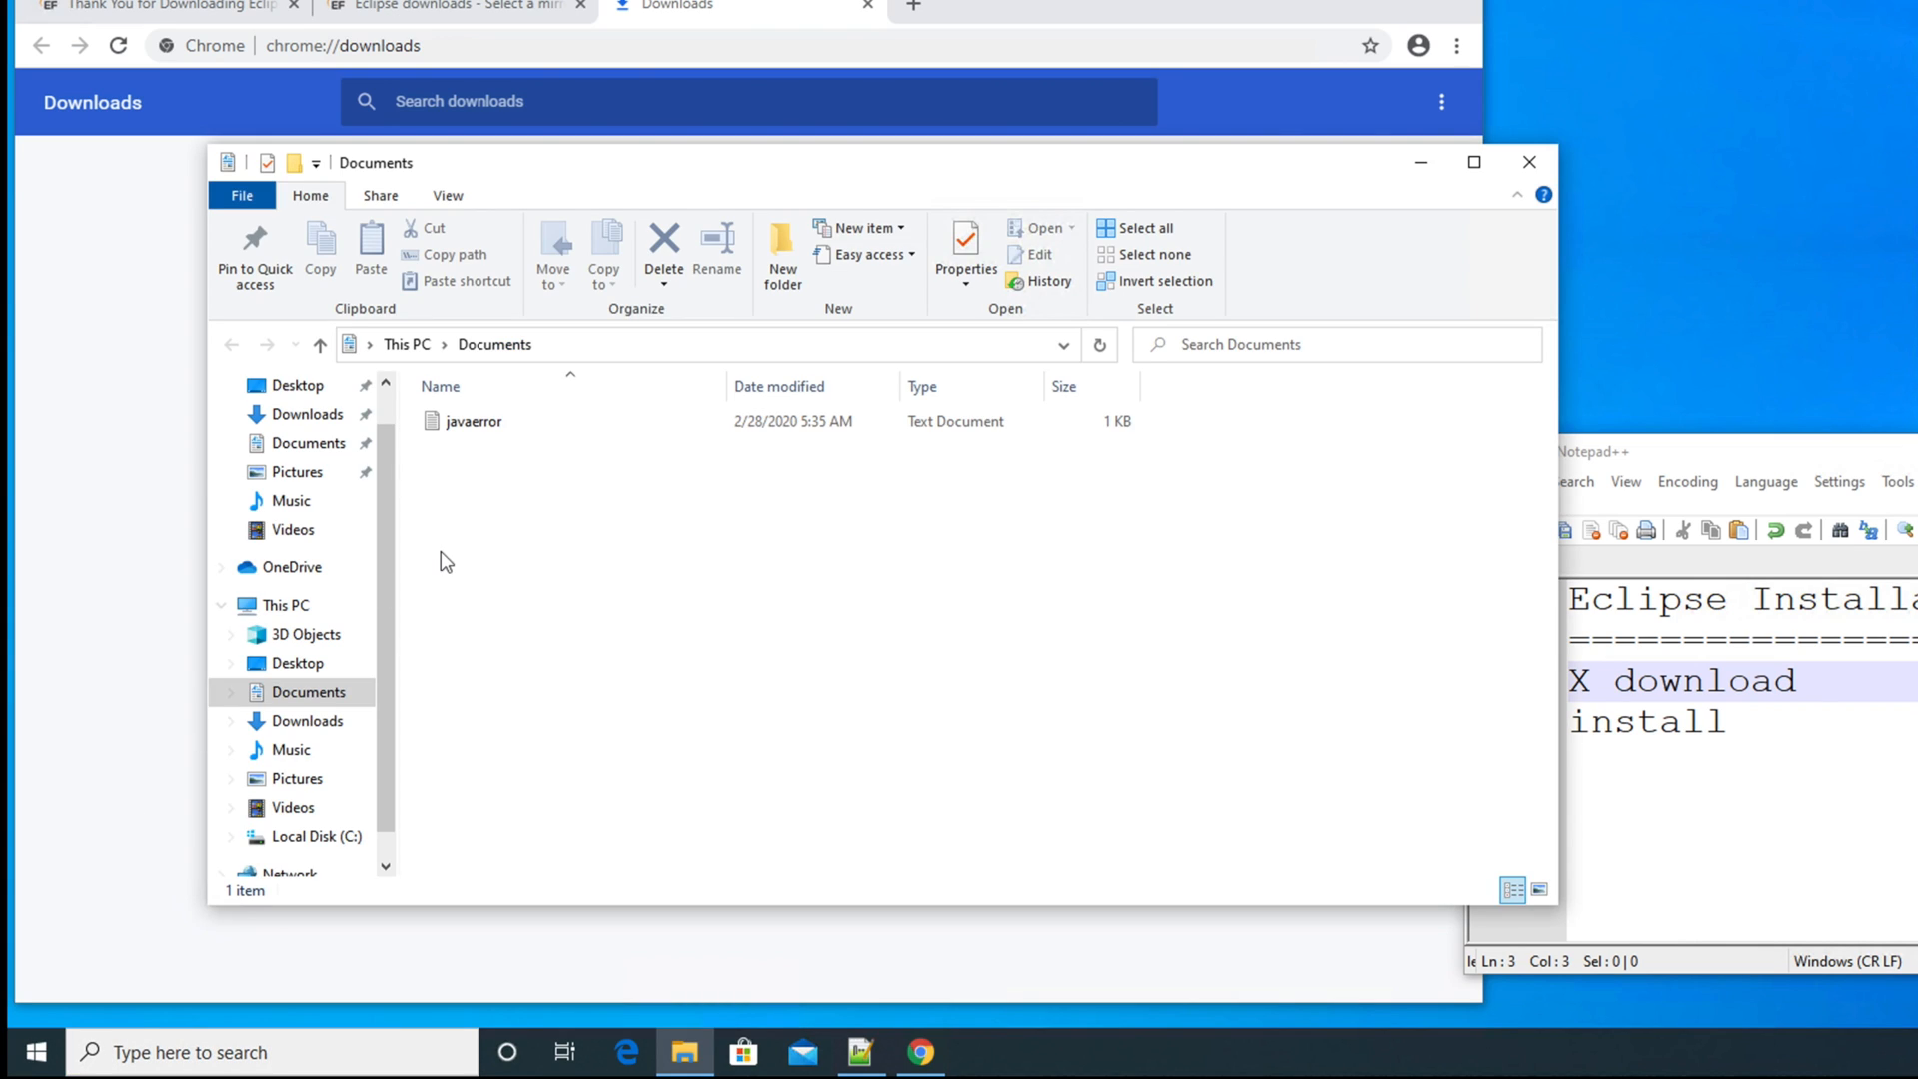
scroll(388, 428, up, 1)
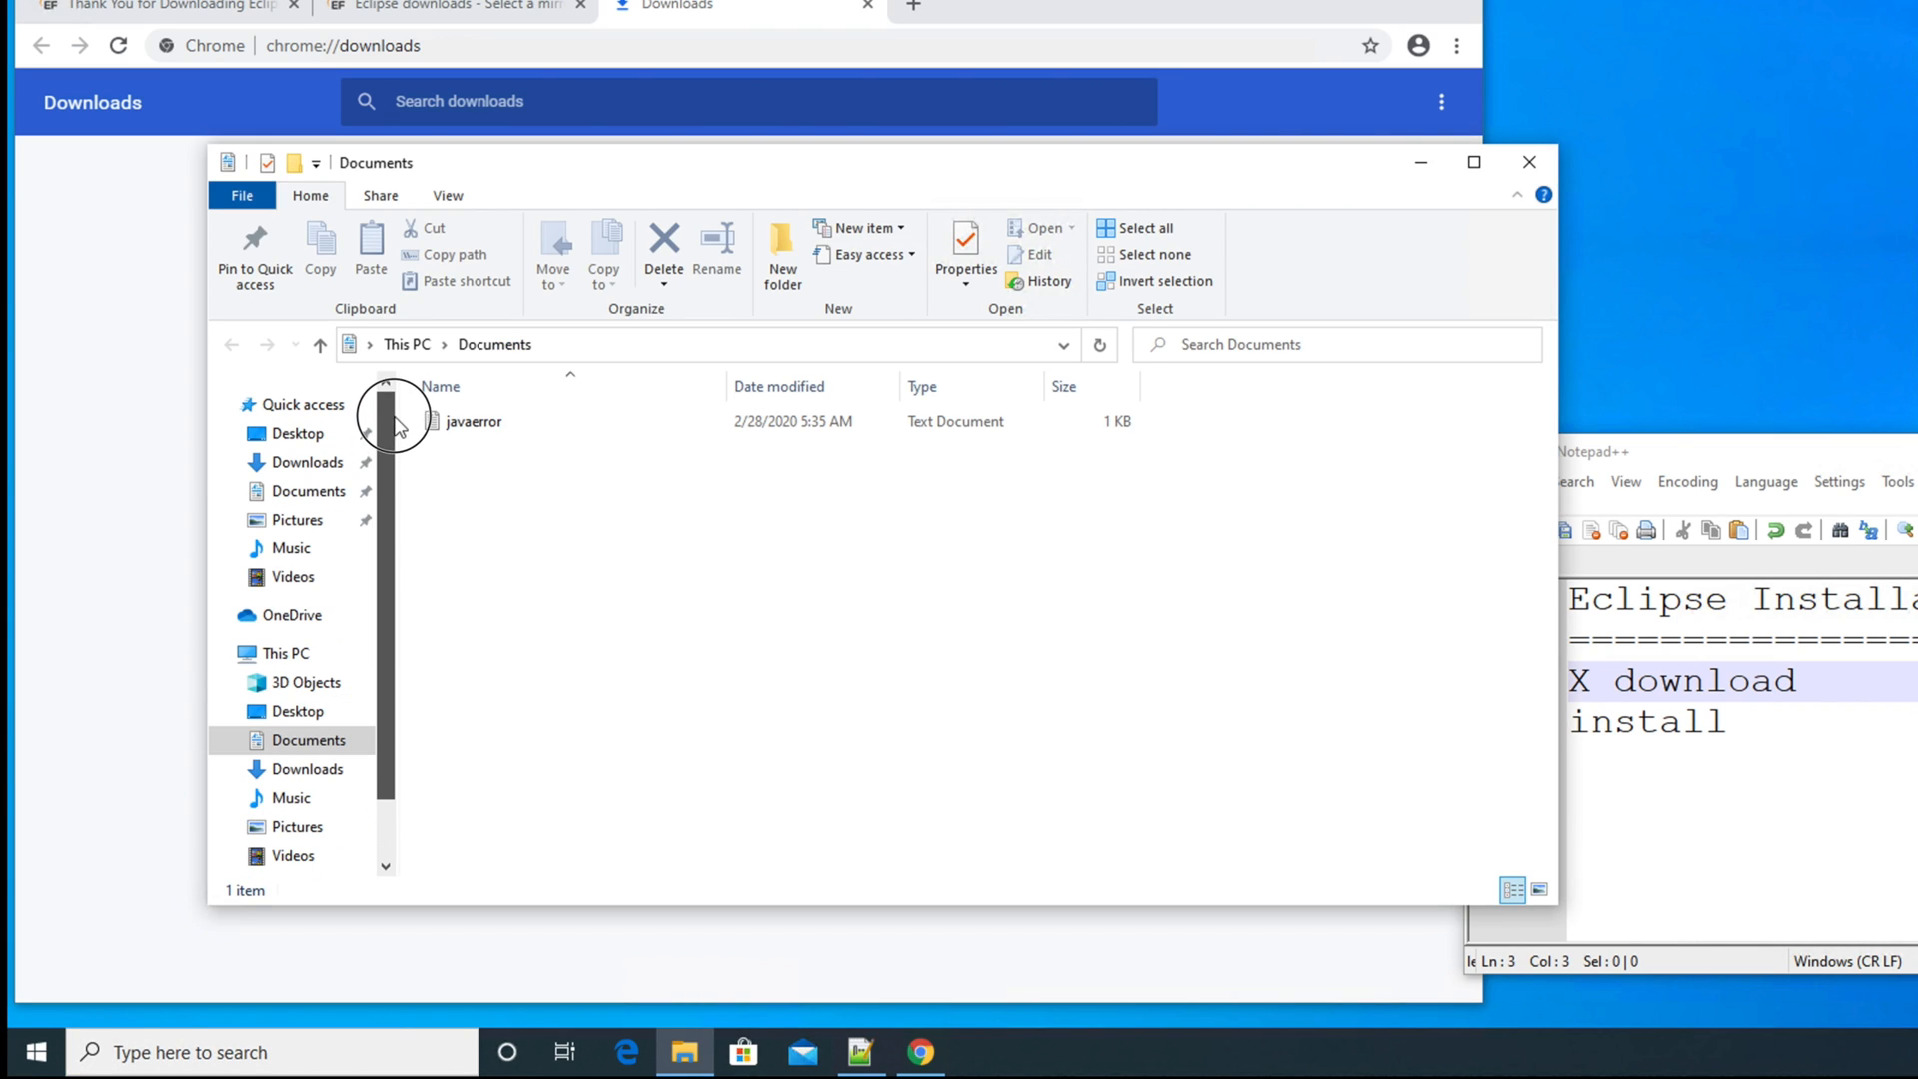
click(297, 462)
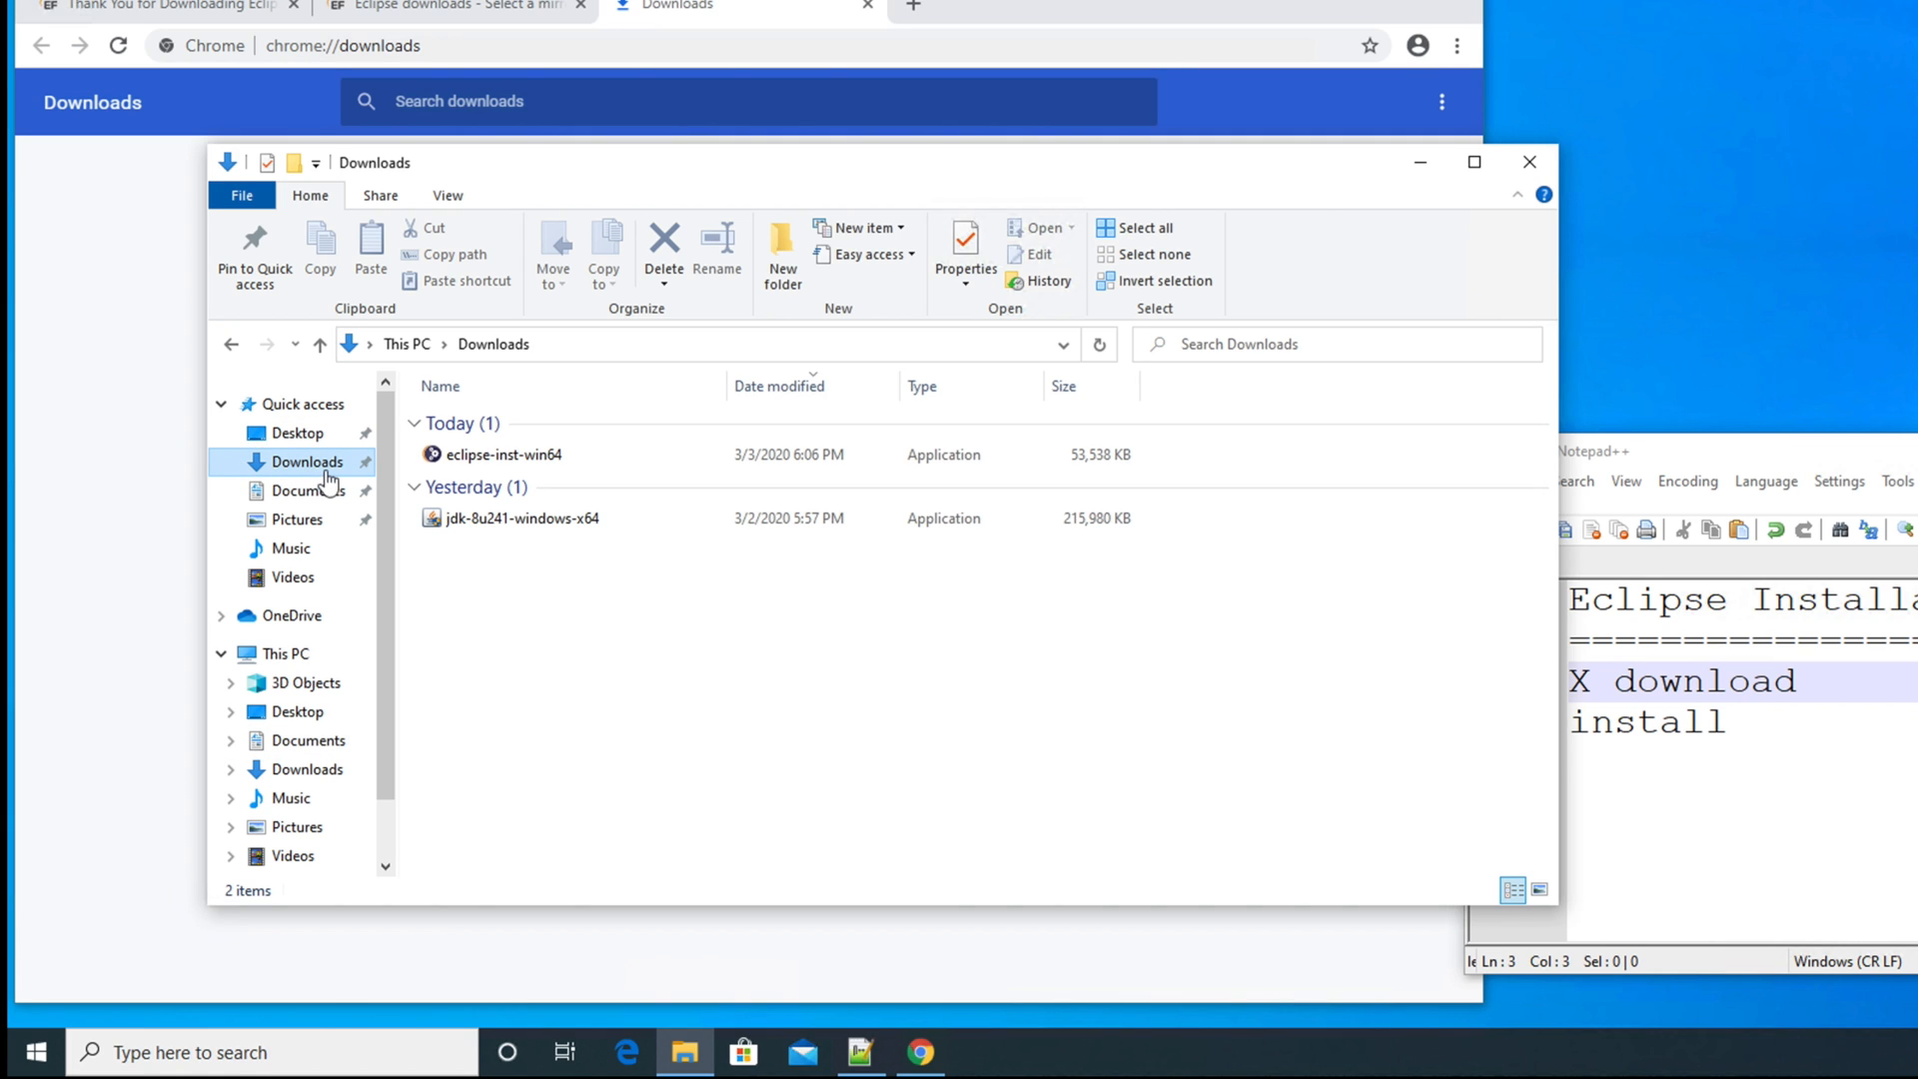
Run eclipse-inst-win64 from the Downloads folder, then minimize File Explorer and reposition the installer window
click(488, 460)
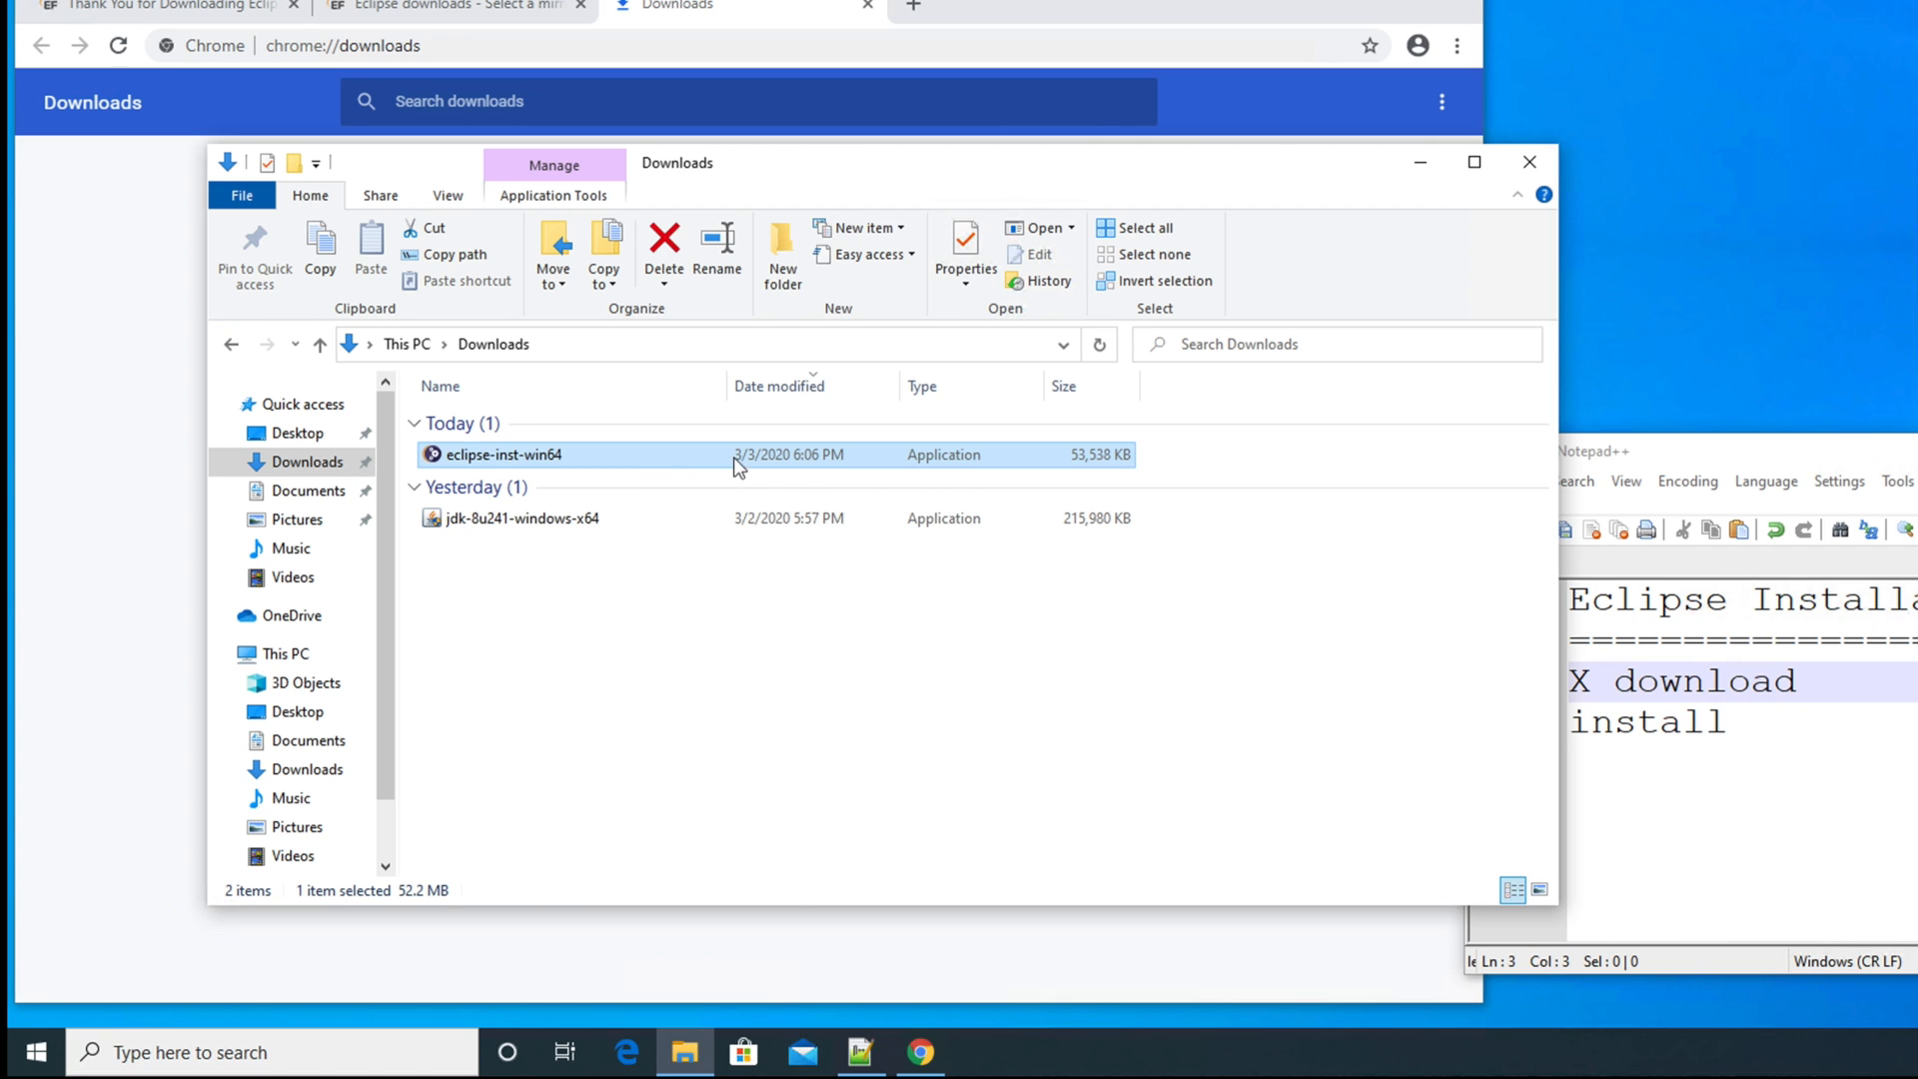
right_click(536, 455)
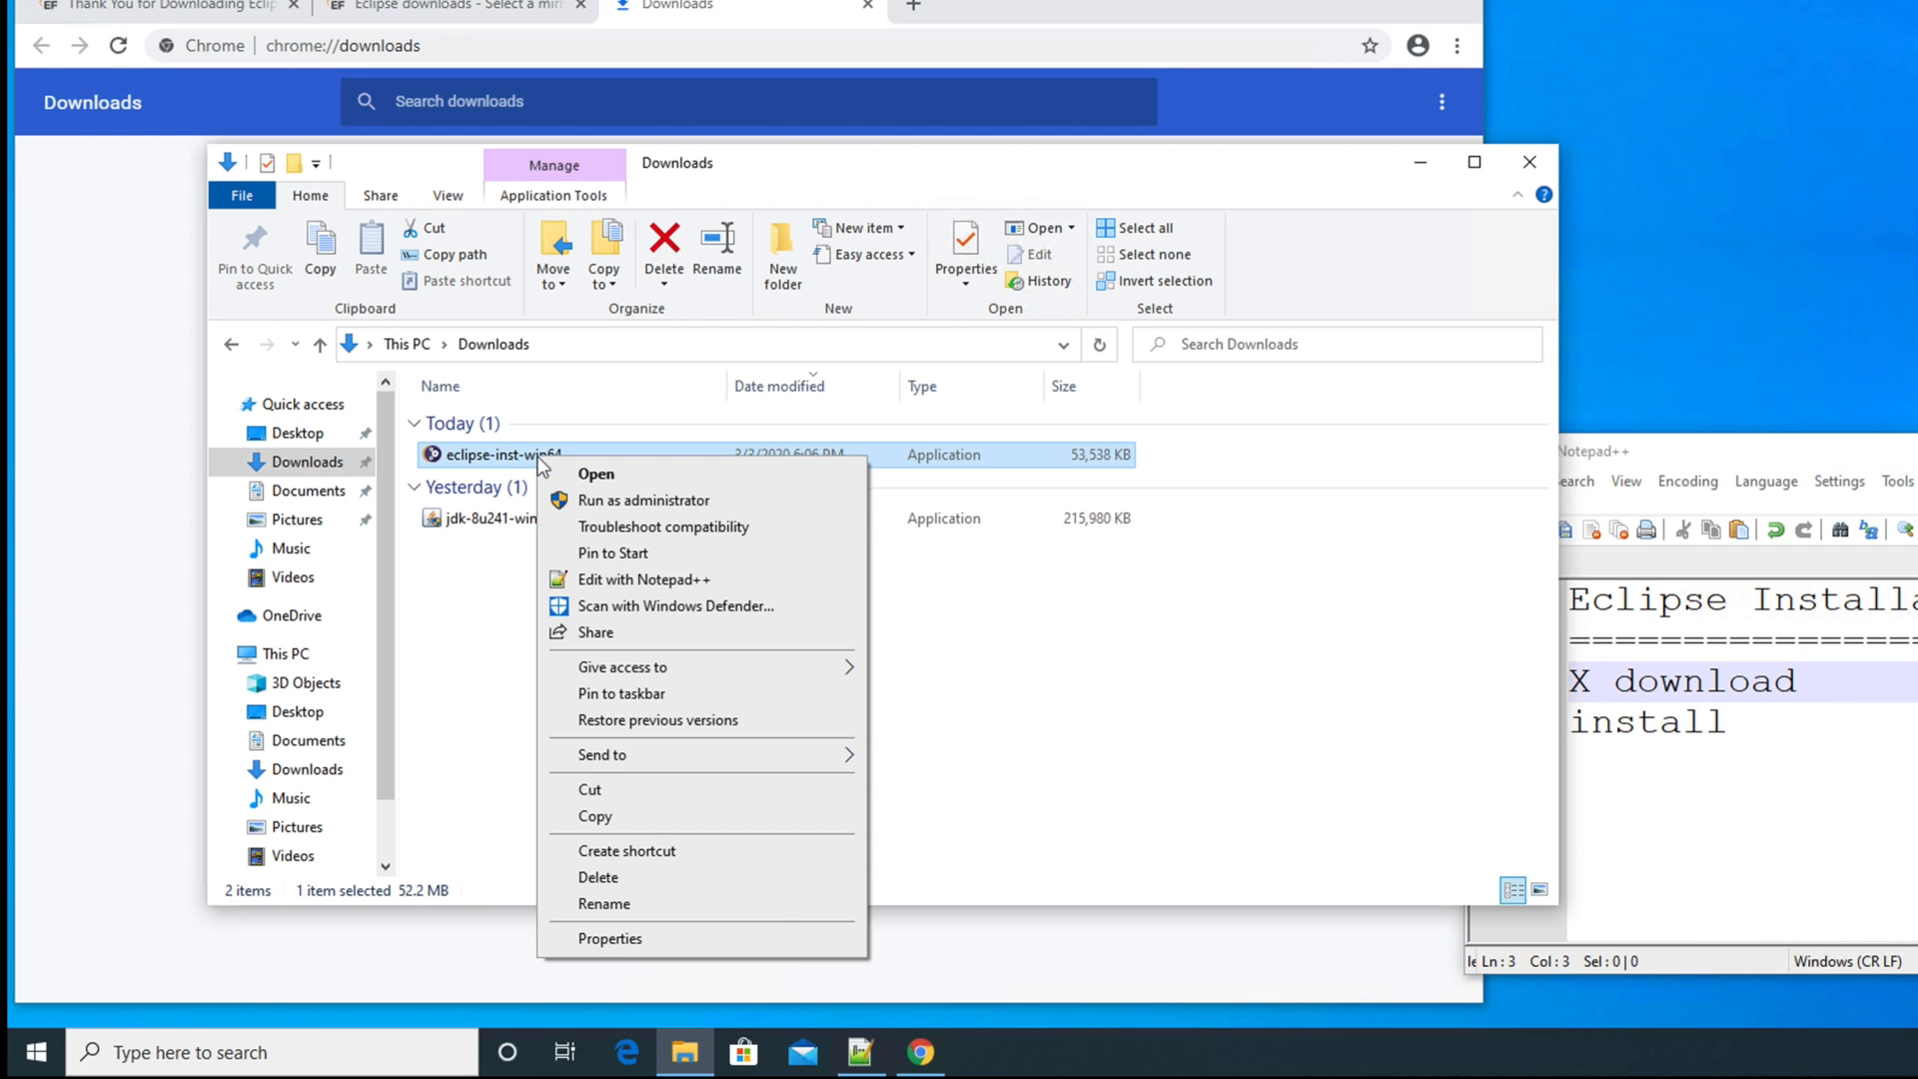
click(637, 476)
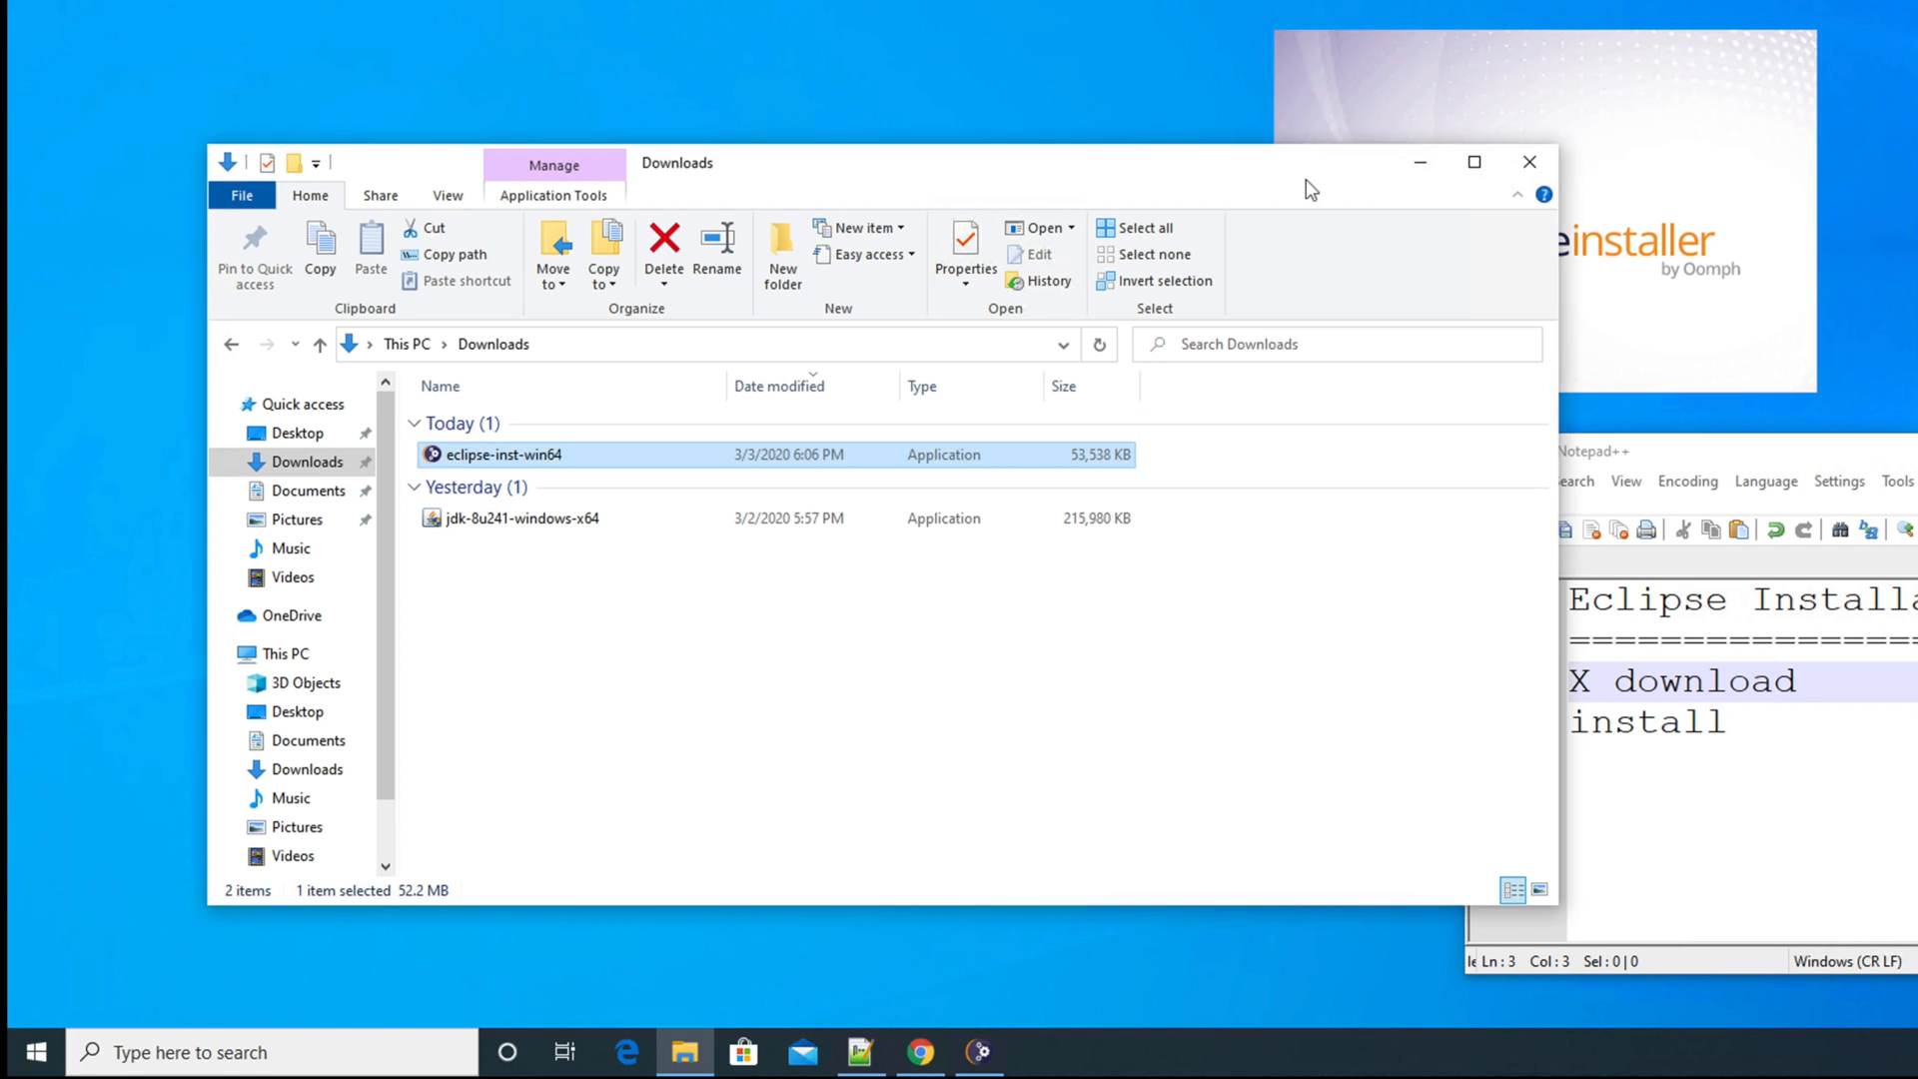
click(1419, 161)
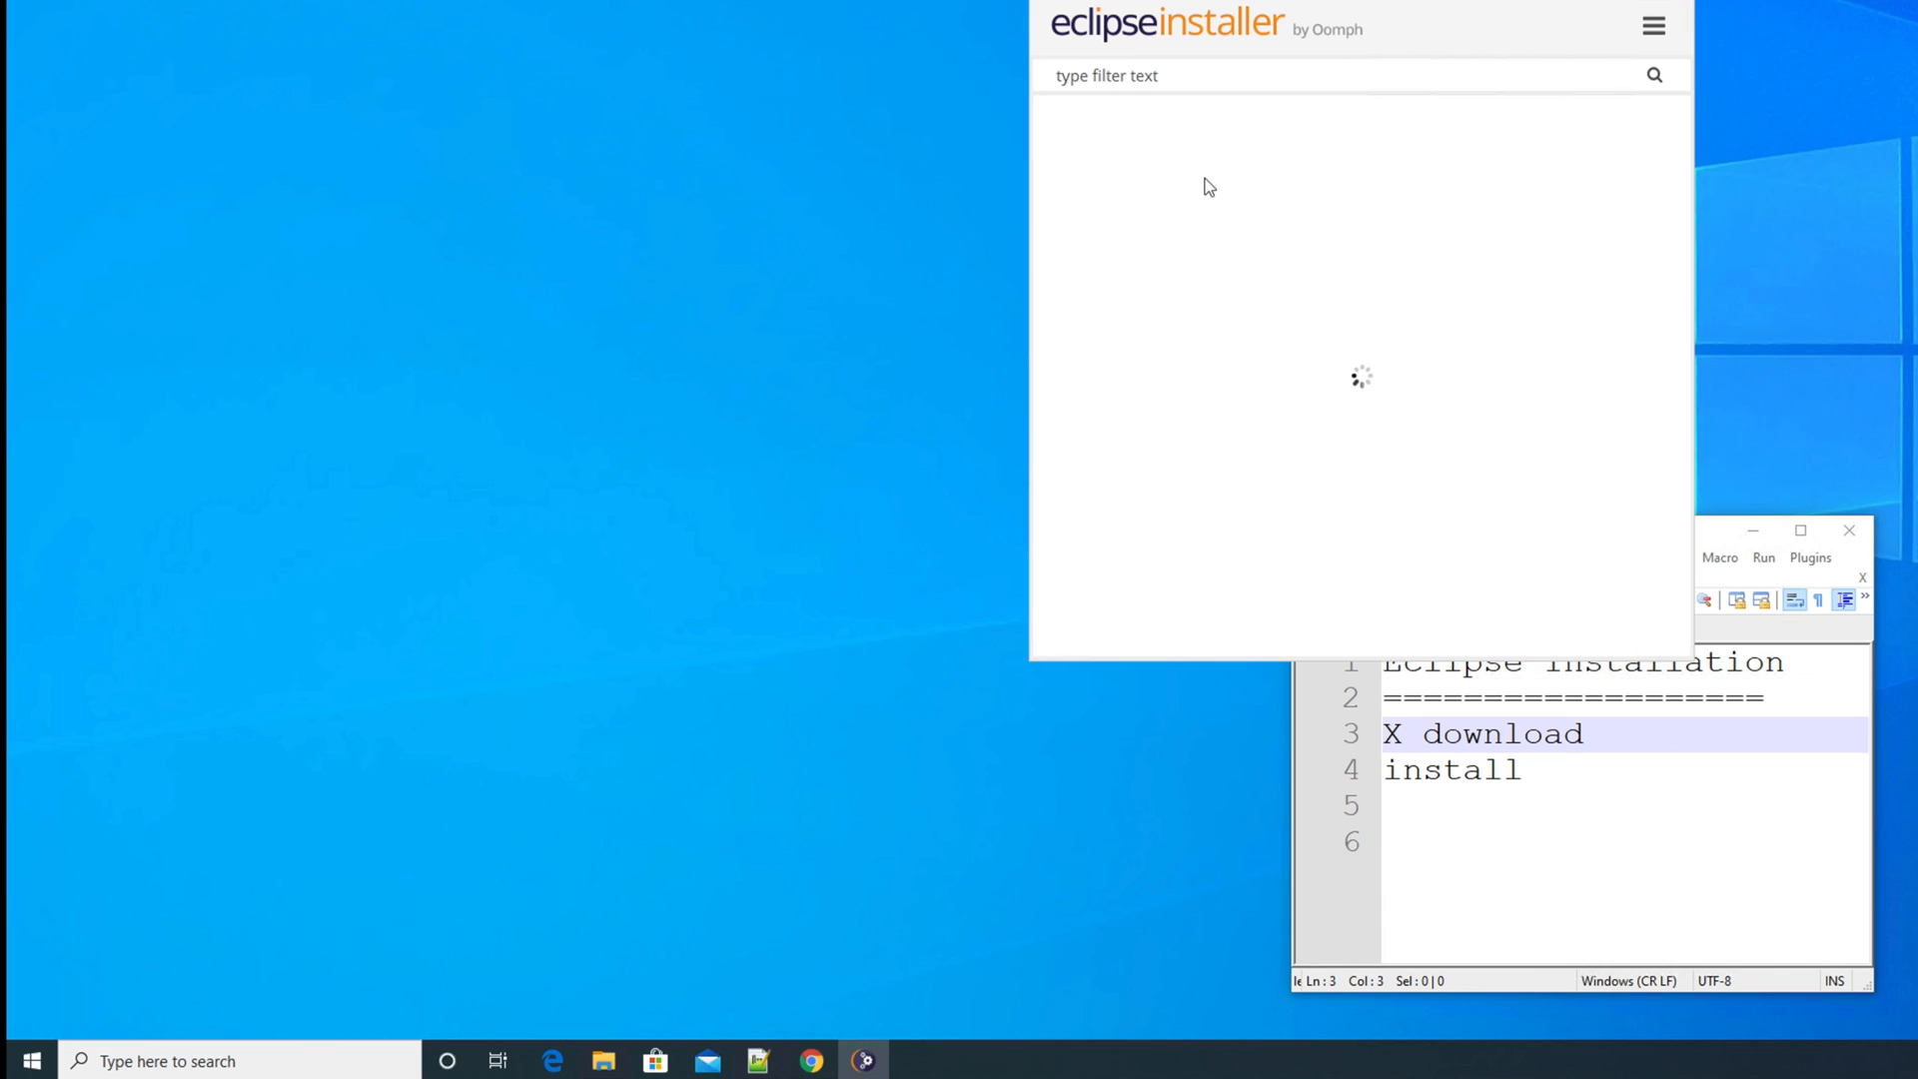
drag(1467, 6, 907, 85)
Browse the installer's package list and choose Eclipse IDE for Java Developers
drag(1120, 243, 1142, 196)
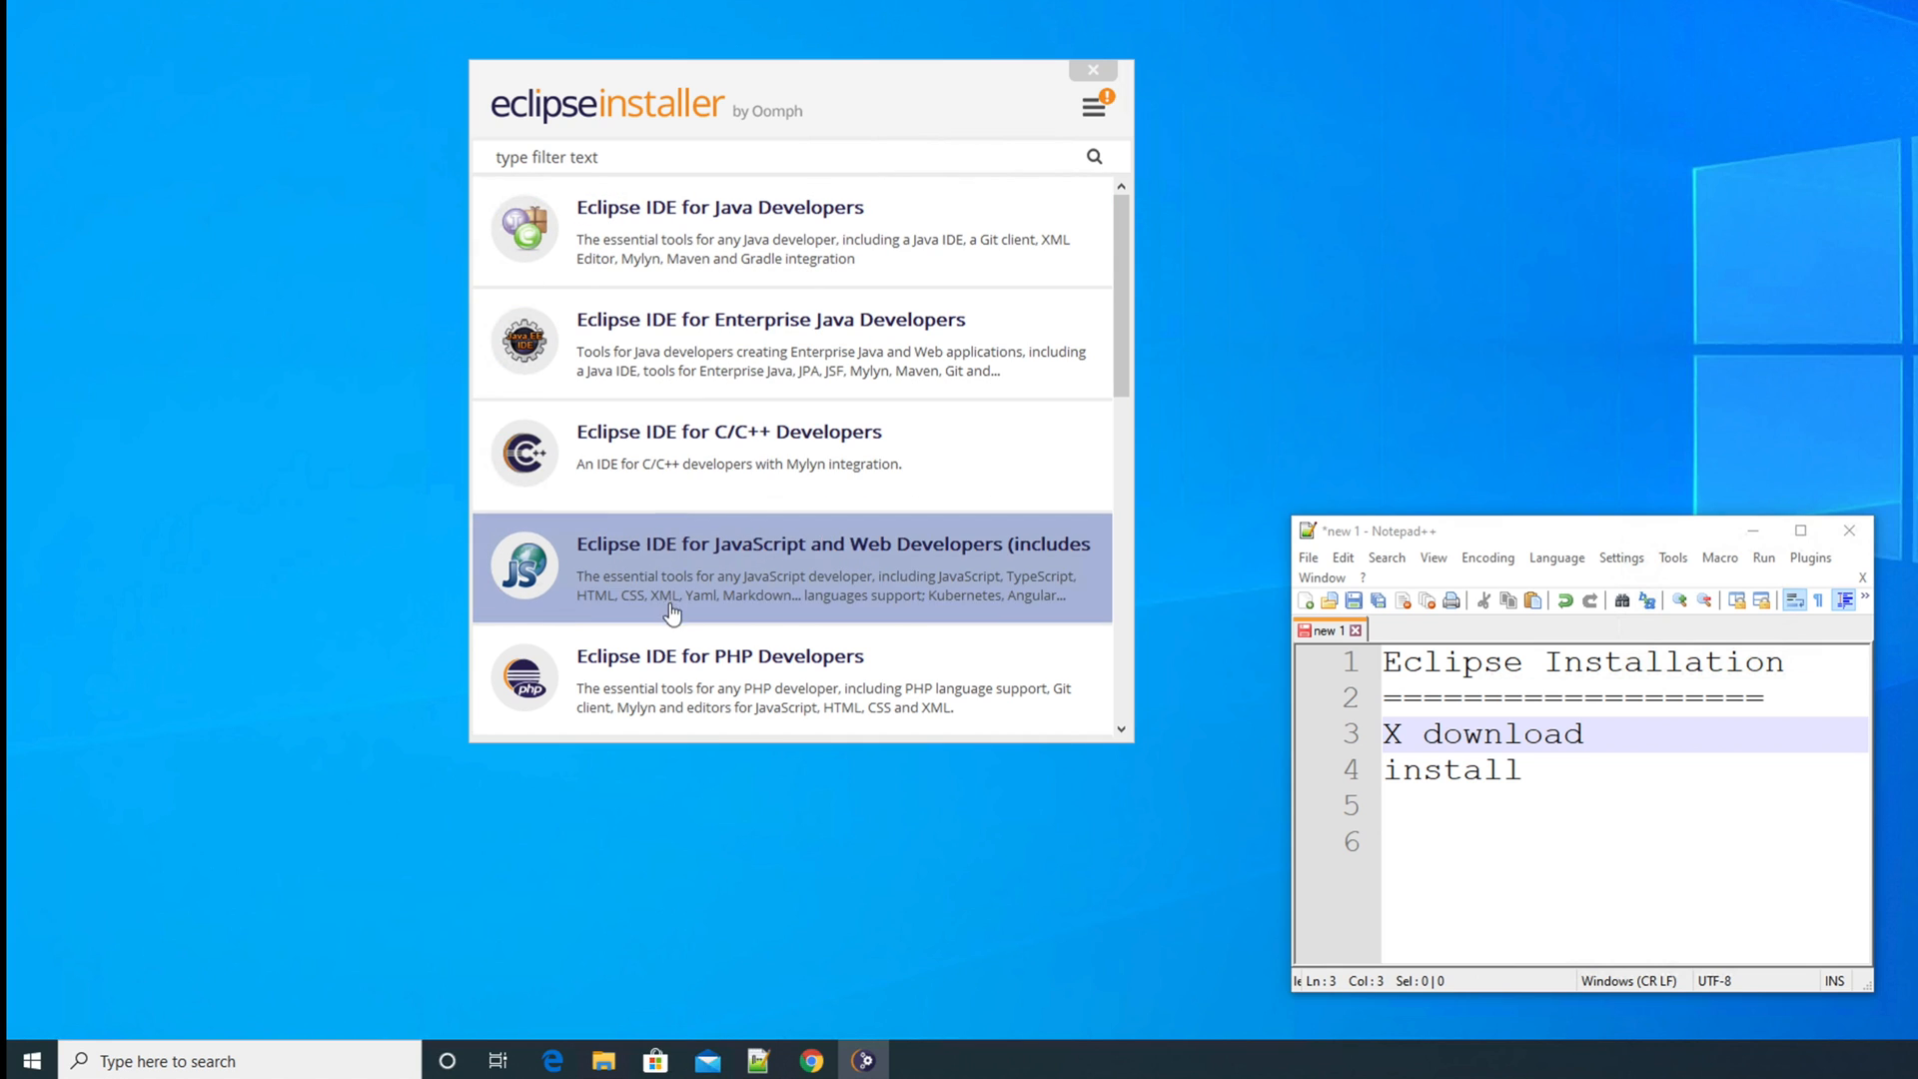
scroll(724, 668, down, 1)
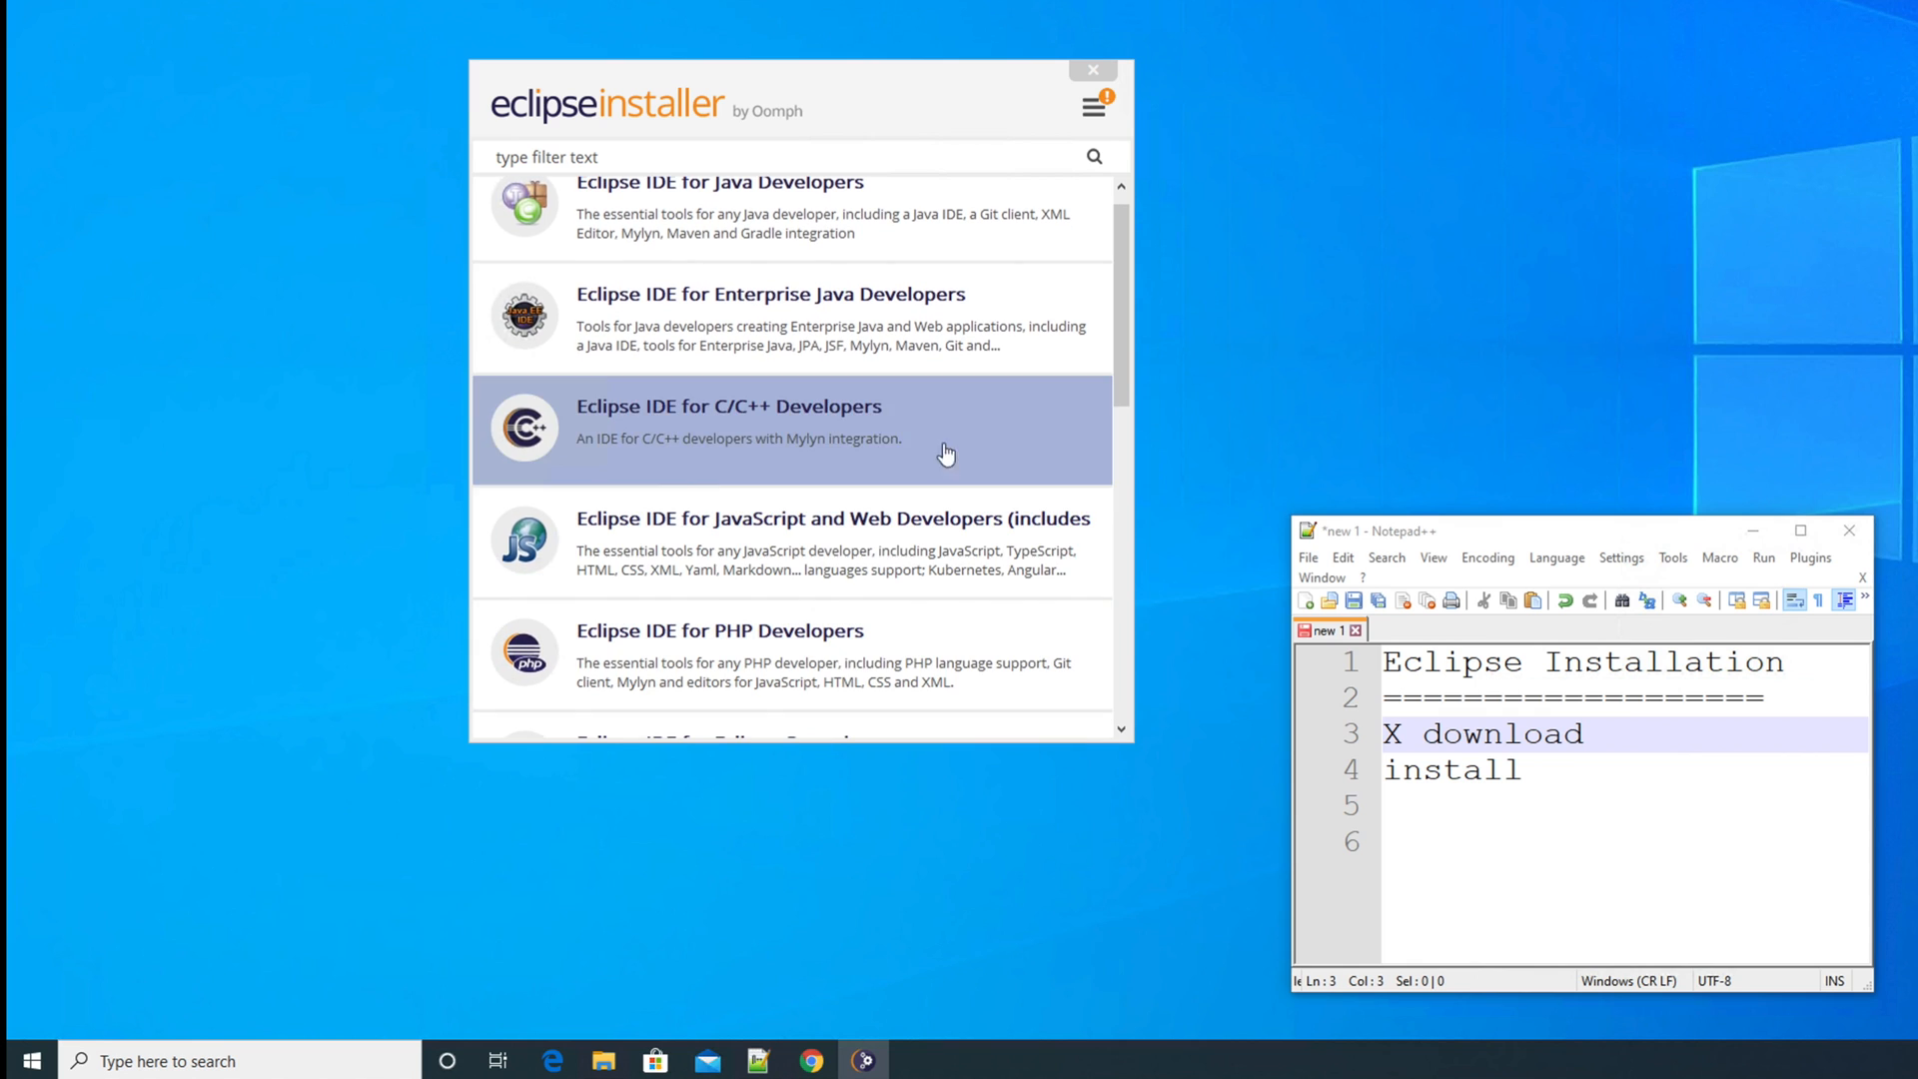
drag(1119, 294, 1138, 238)
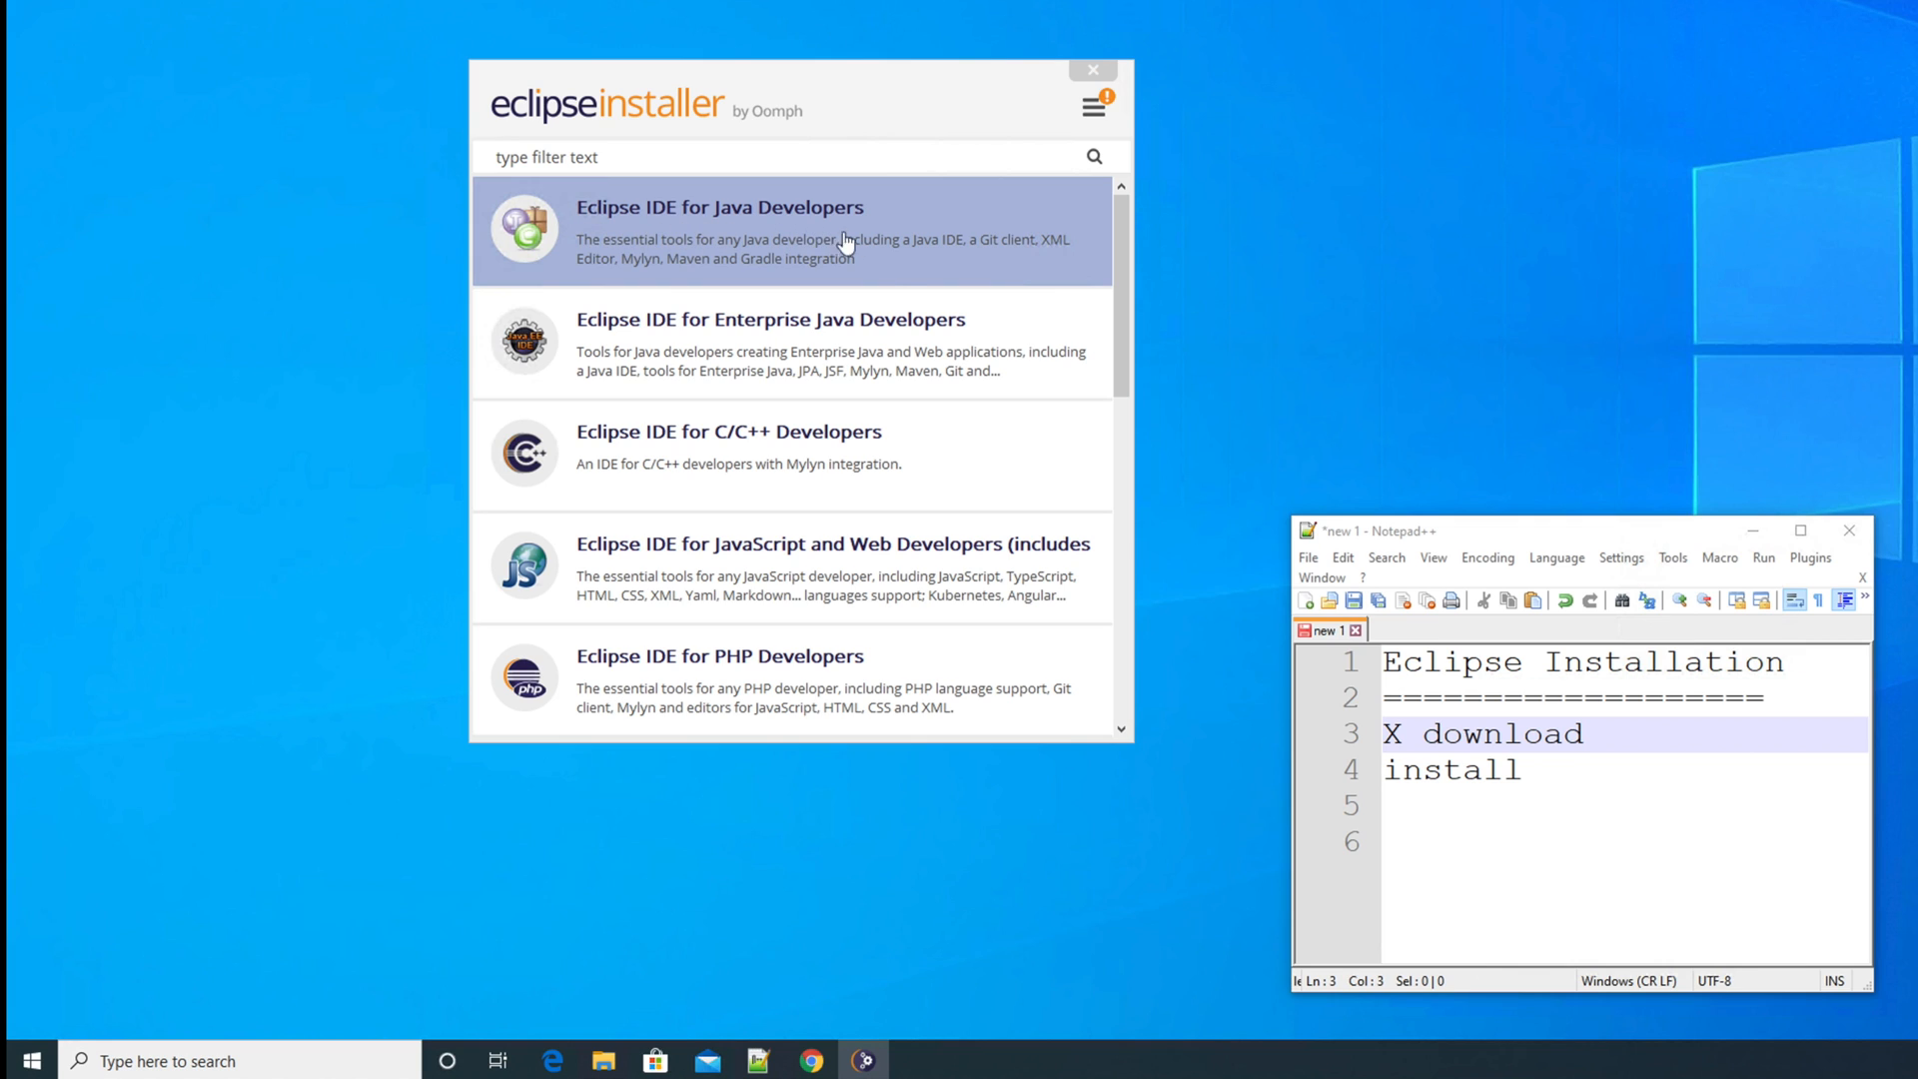
click(736, 231)
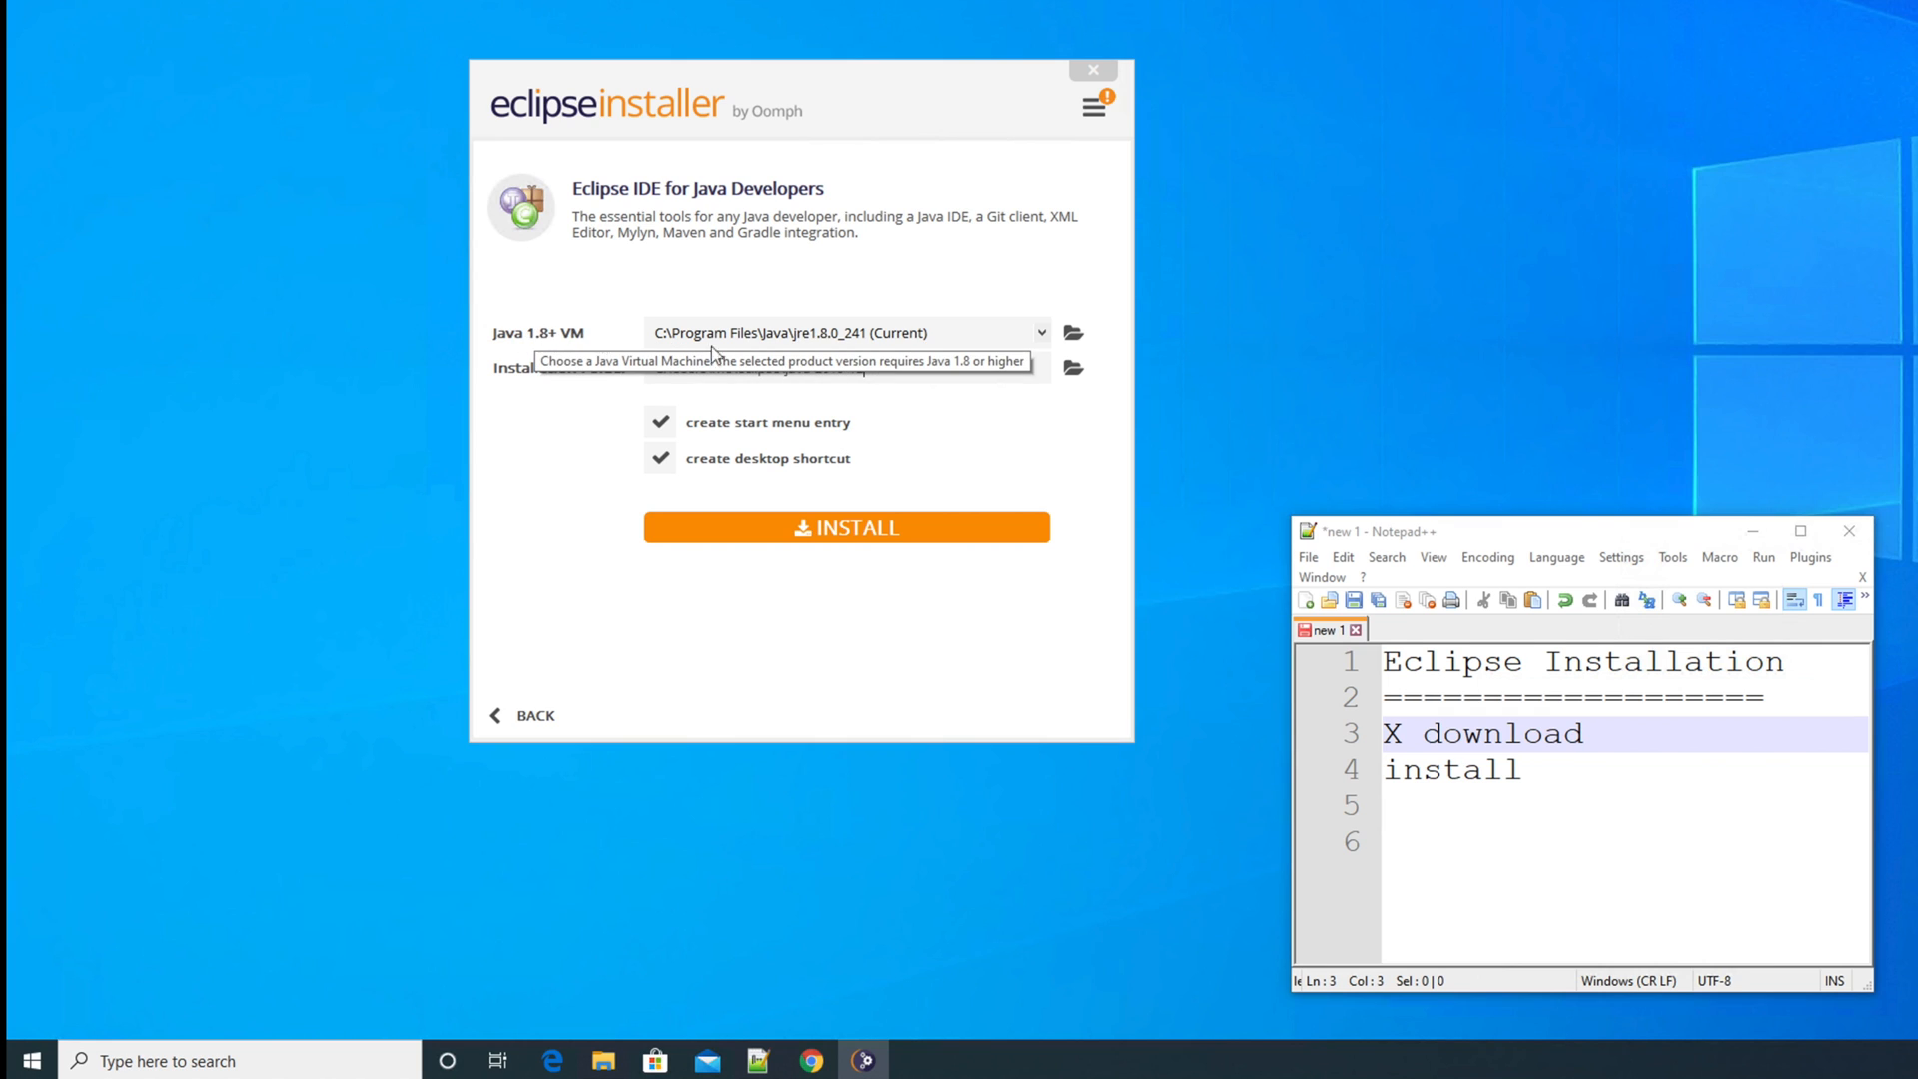
Review the available Java 1.8+ VM choices and the installation folder, leaving both unchanged
click(1042, 333)
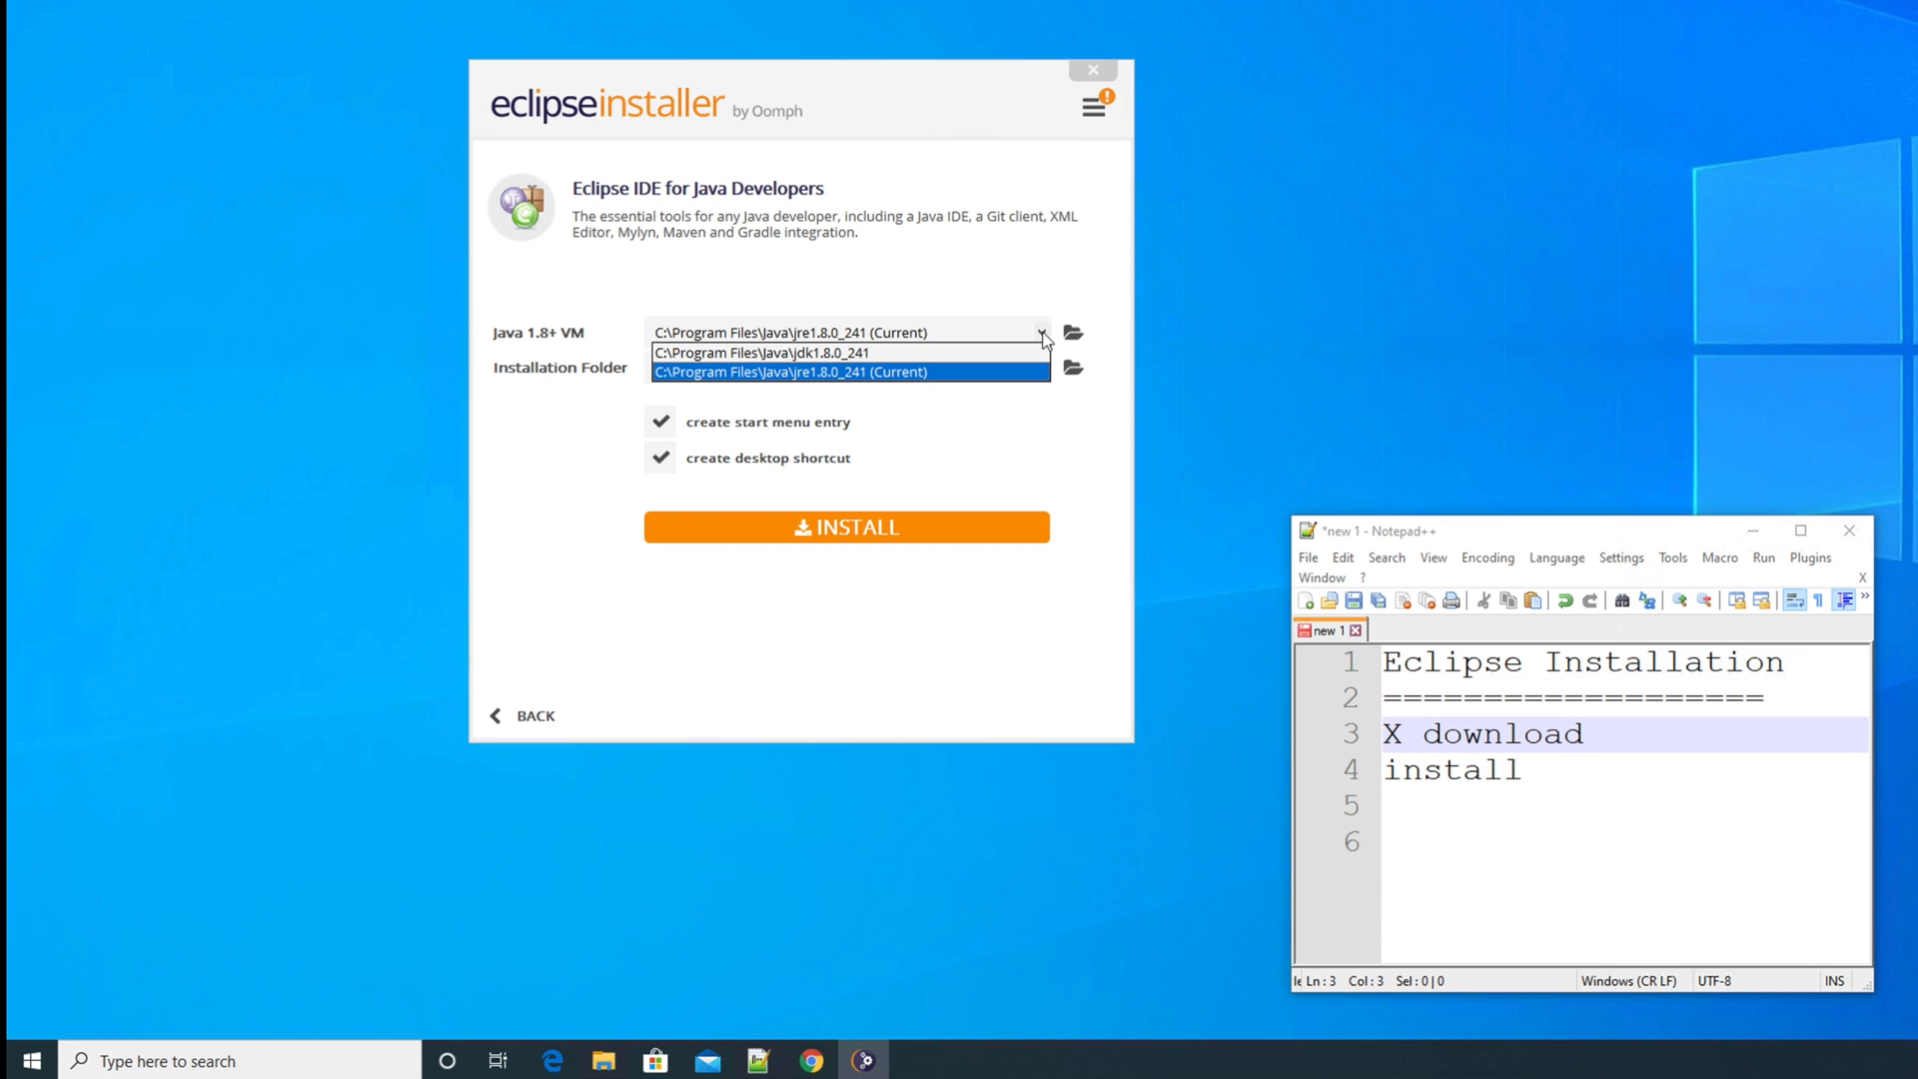
click(858, 239)
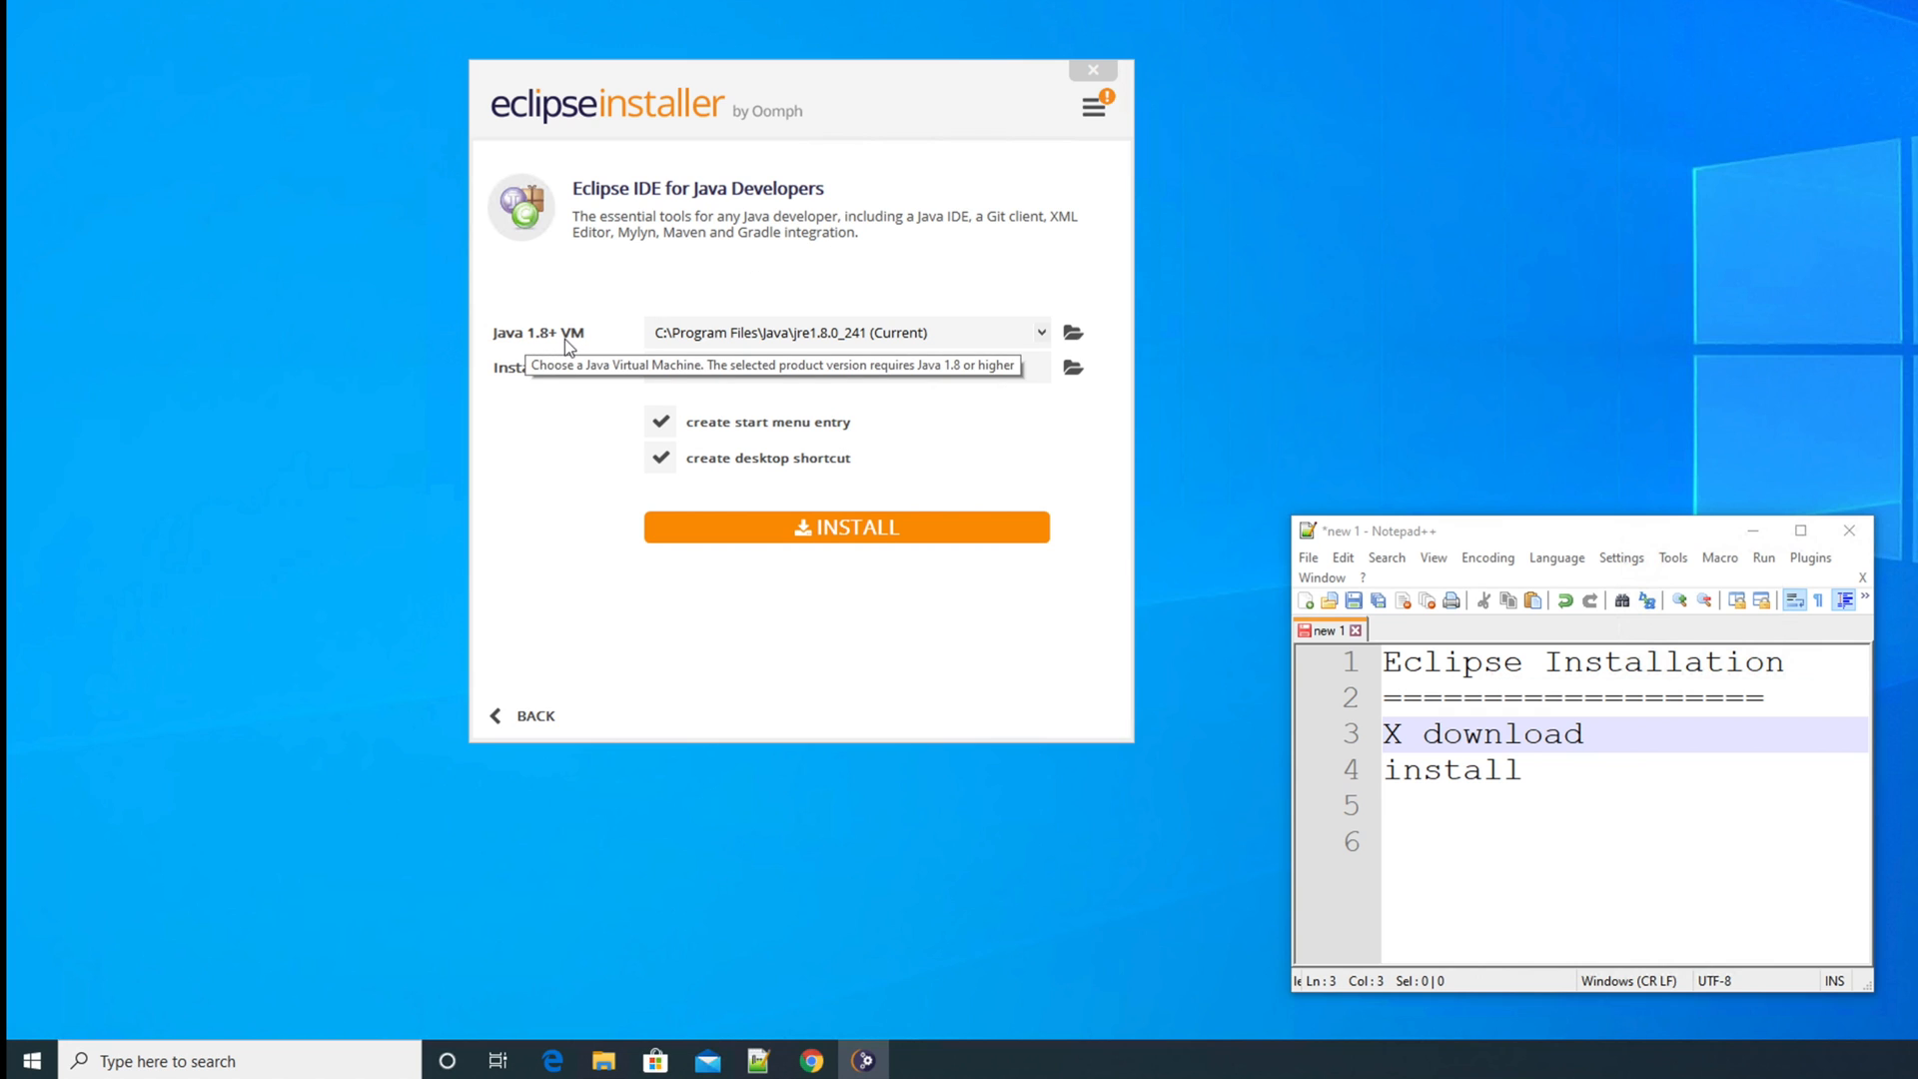
mouse_move(577, 372)
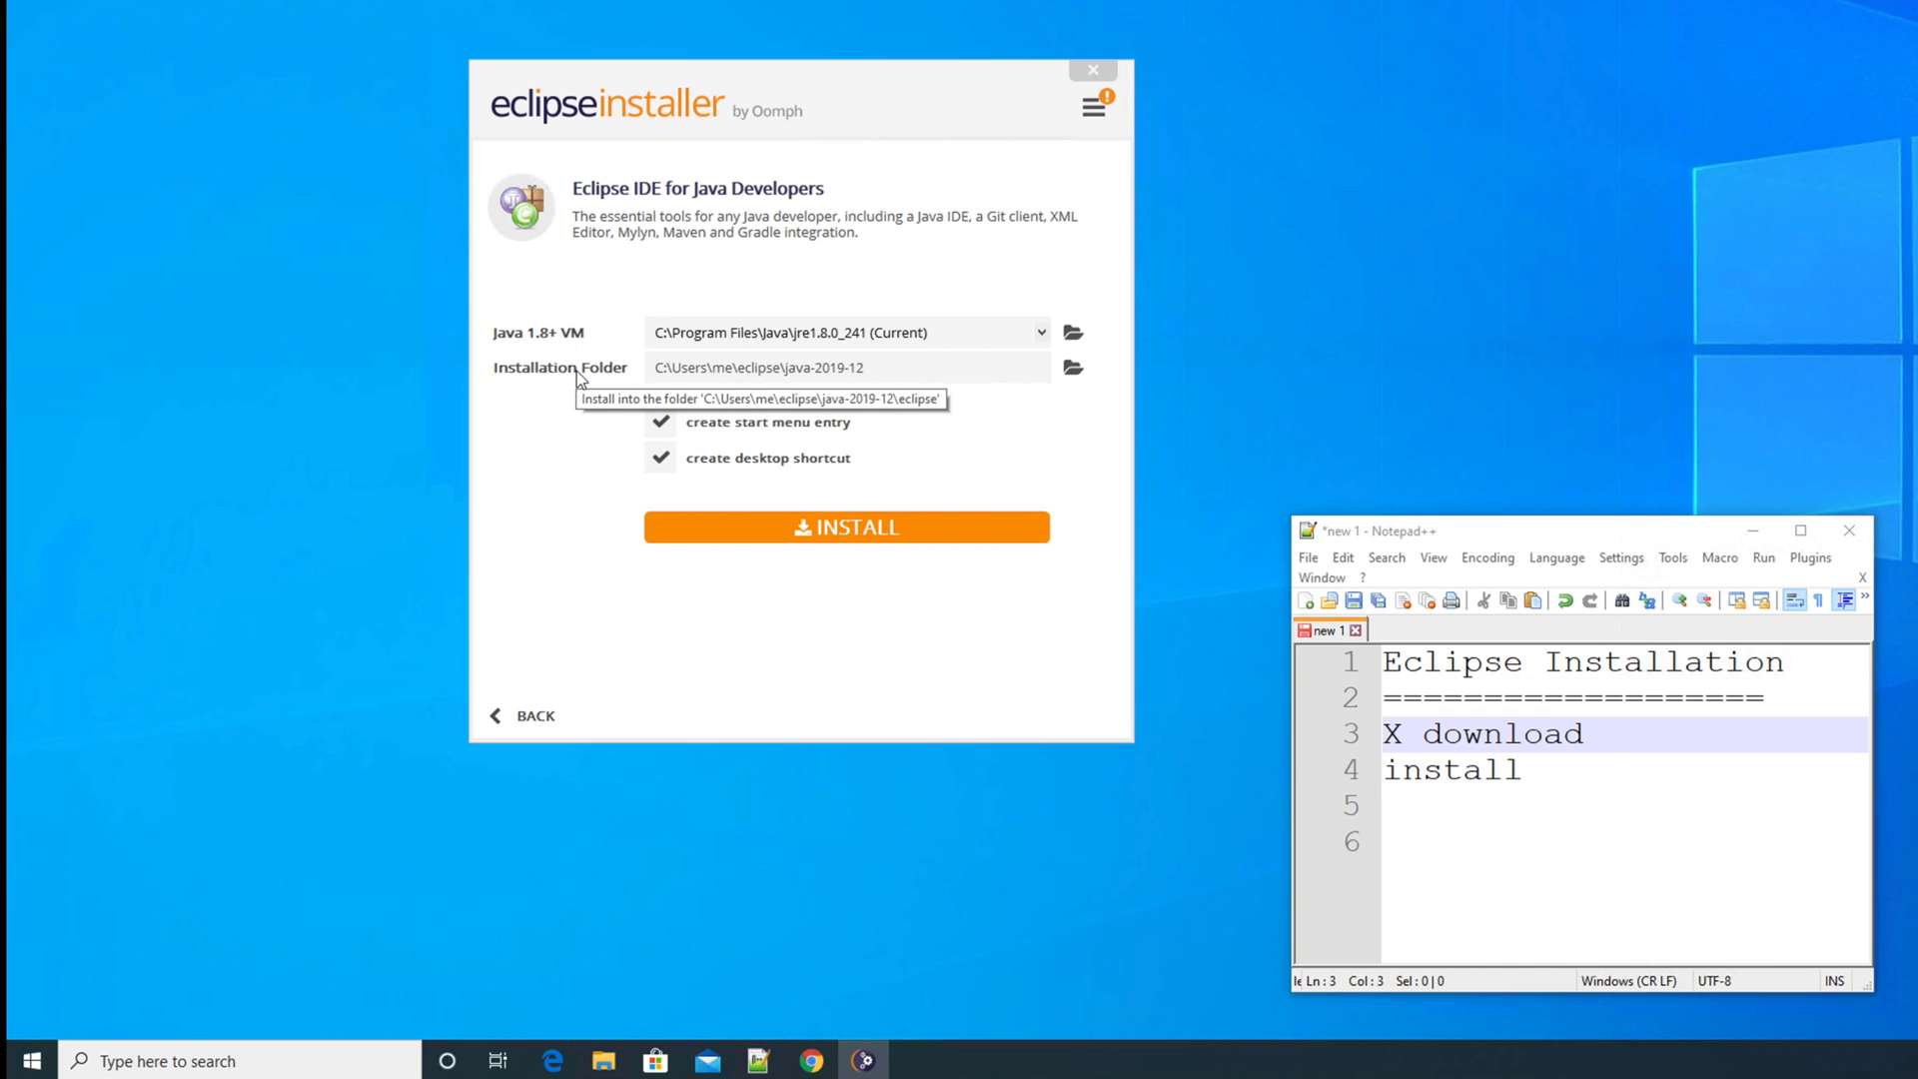
click(1041, 335)
click(928, 277)
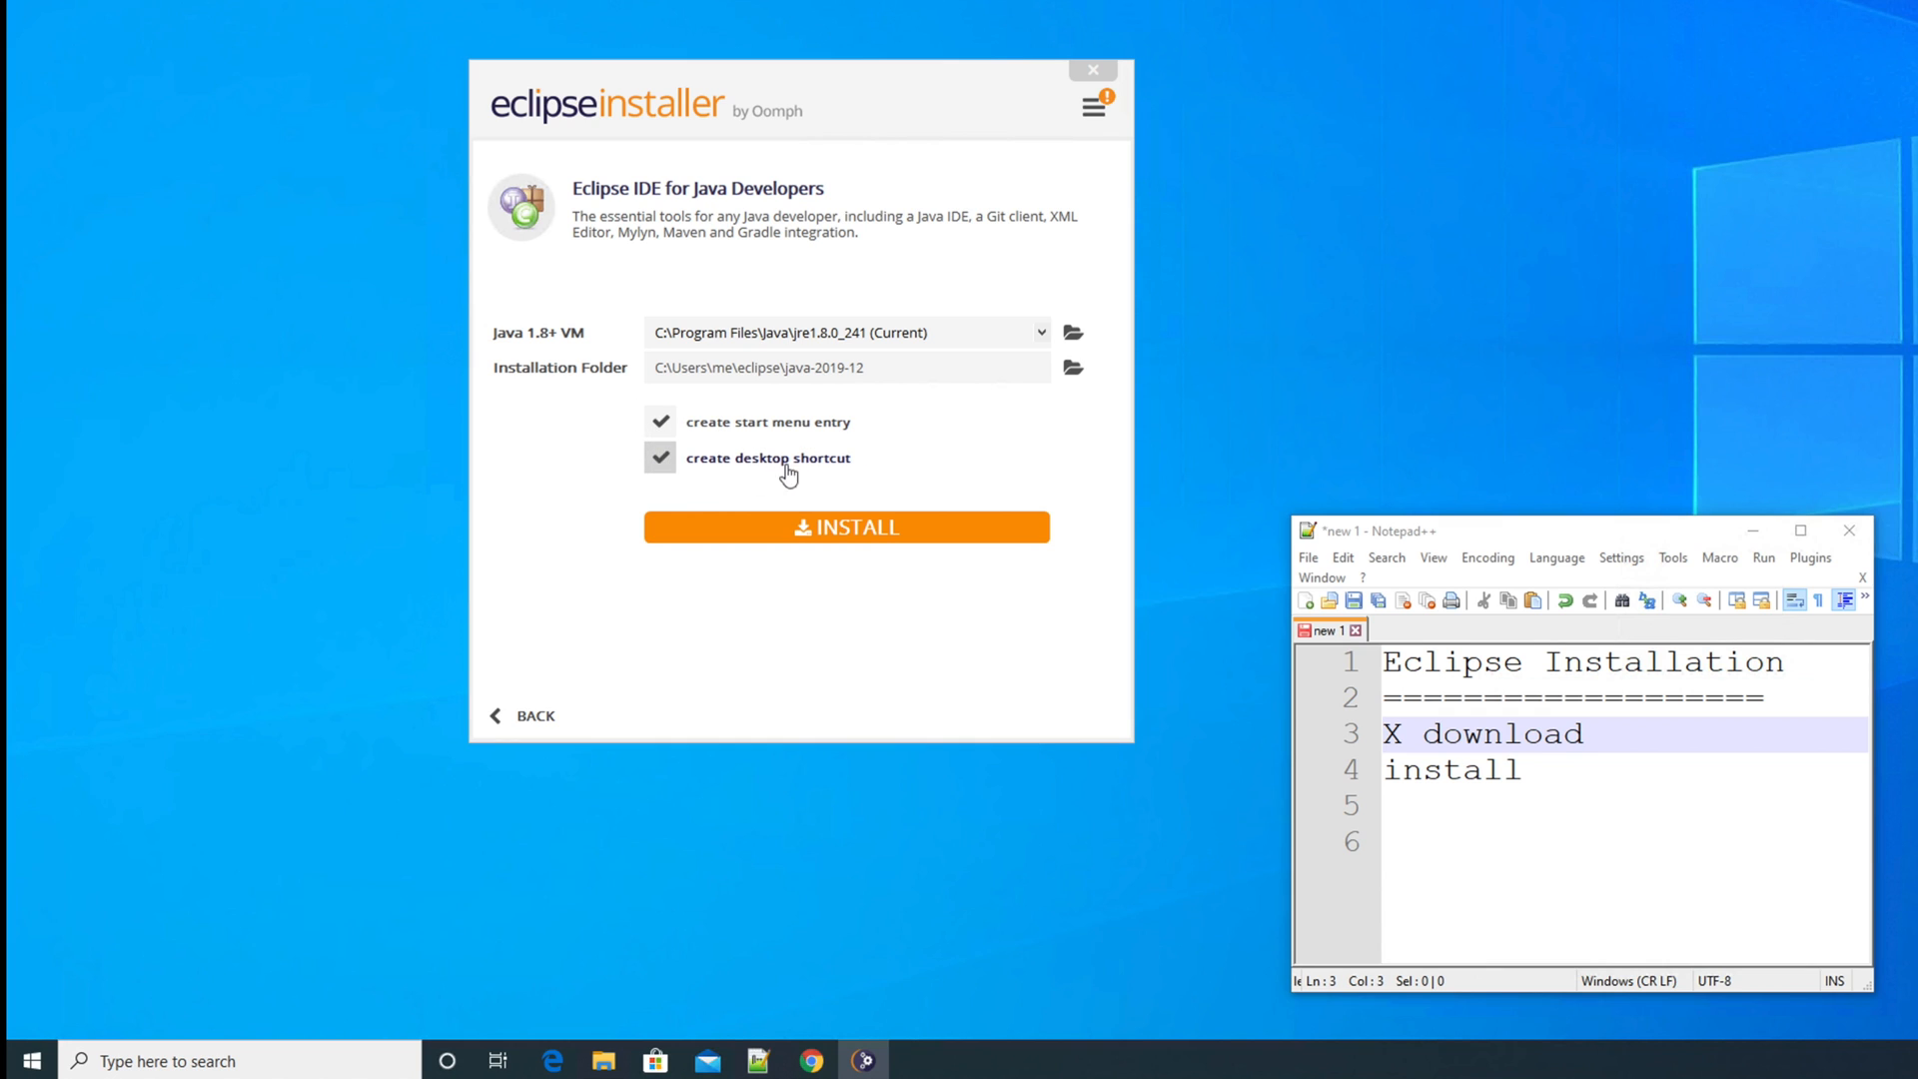
Start the installation without a desktop shortcut and accept the Eclipse Foundation Software User Agreement prompts
click(667, 461)
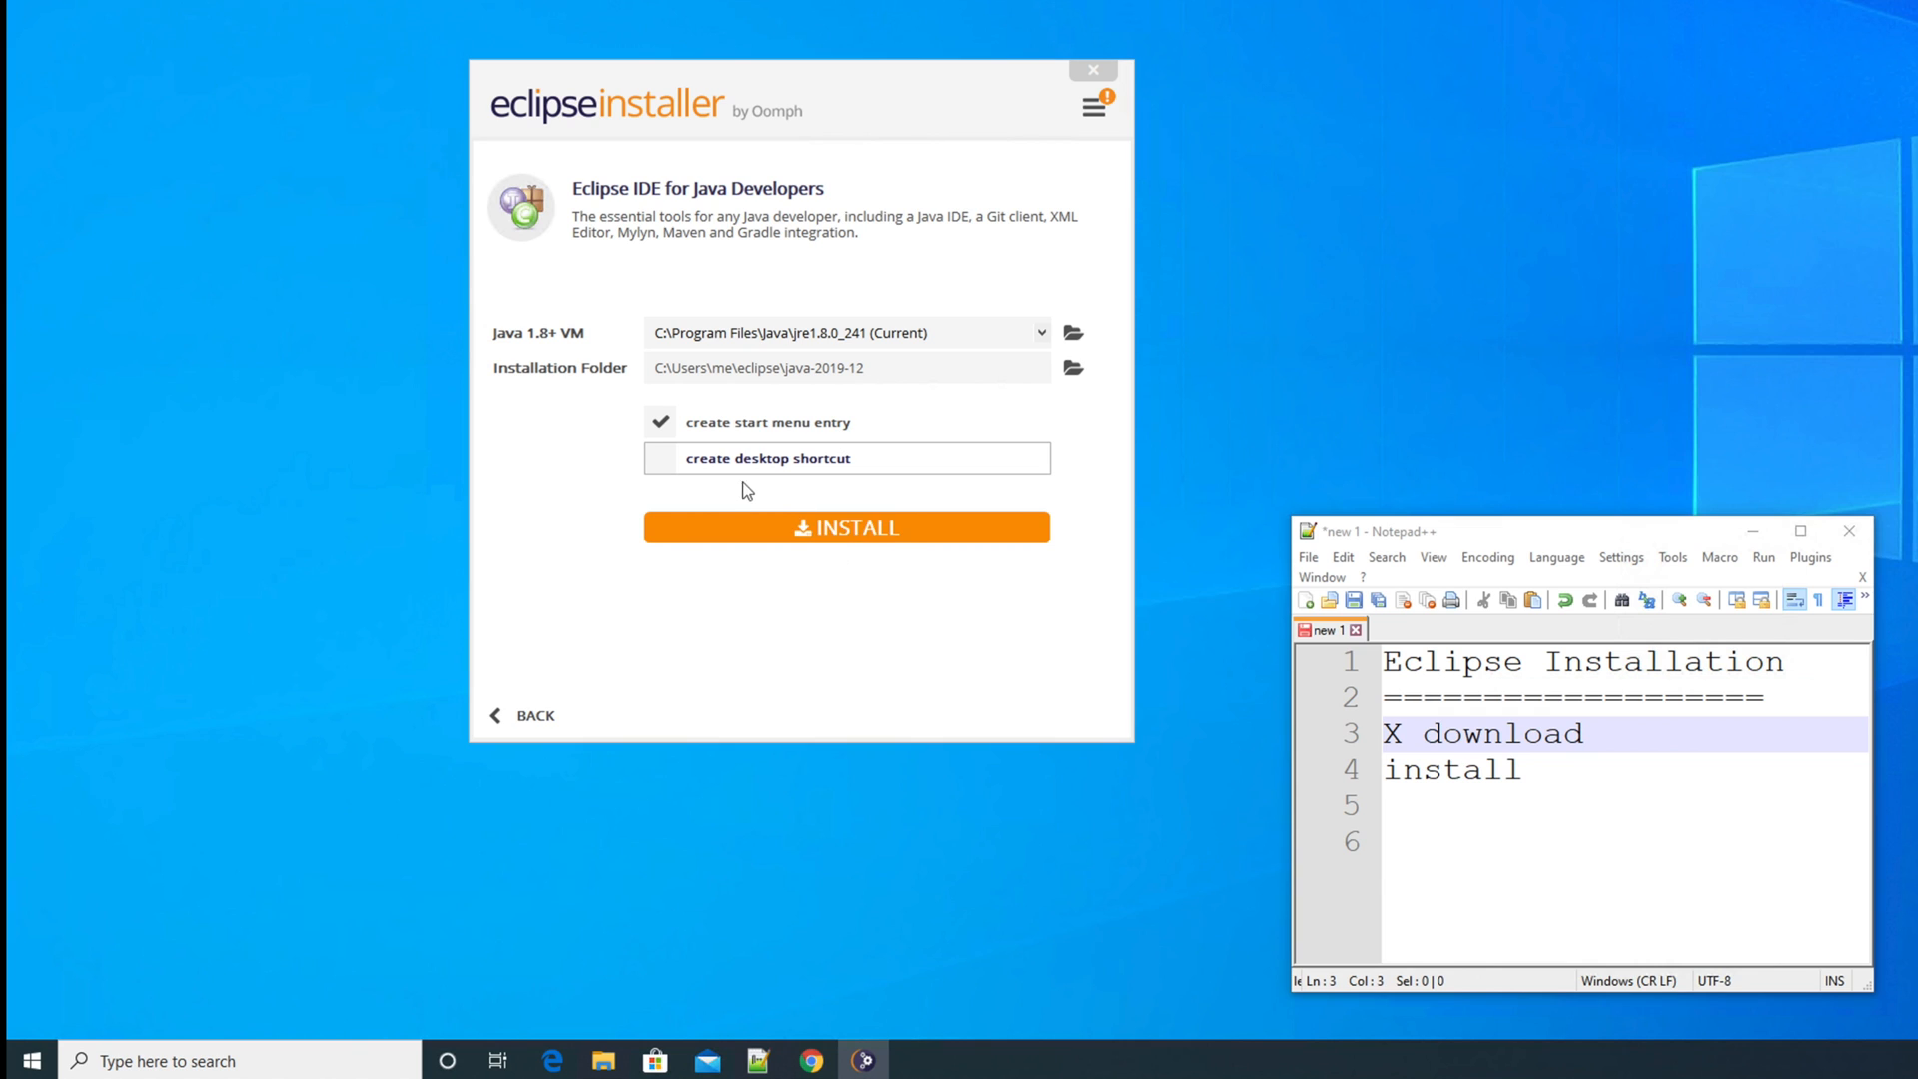
click(856, 532)
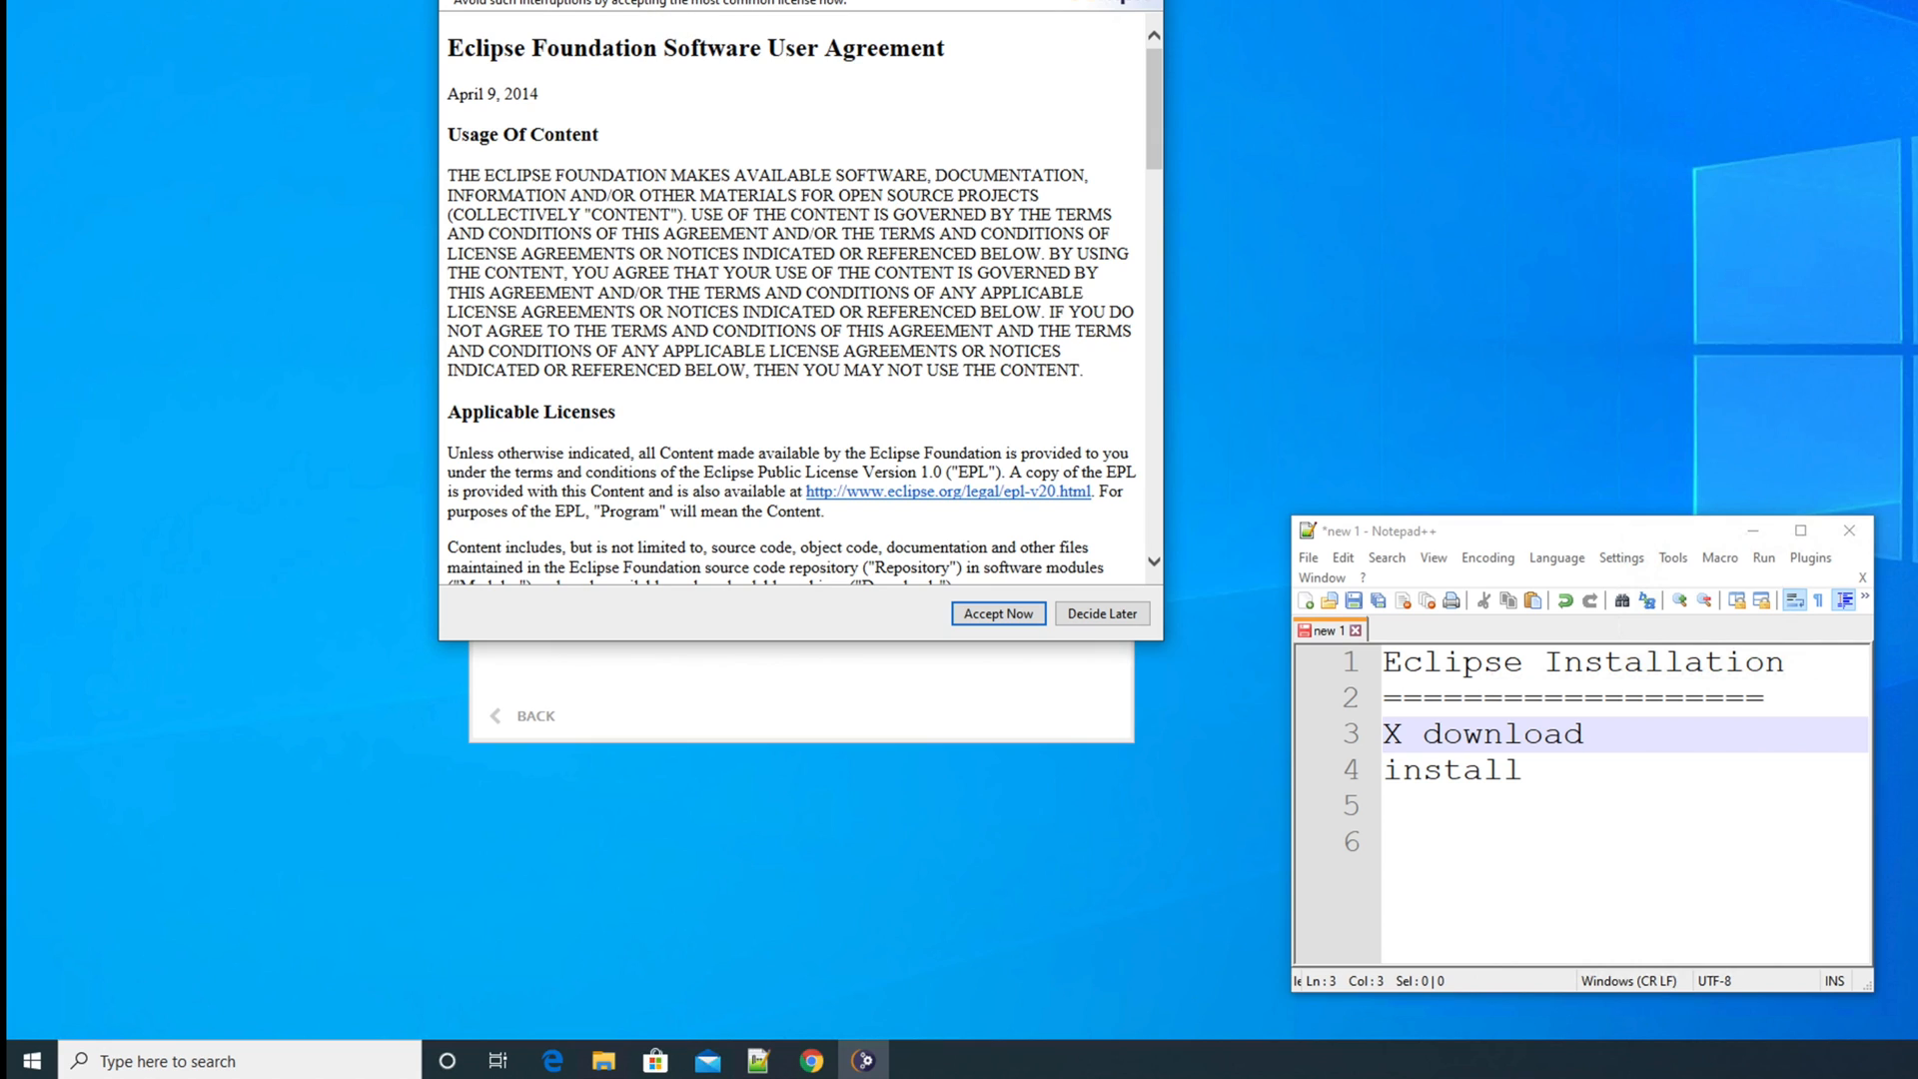
click(998, 615)
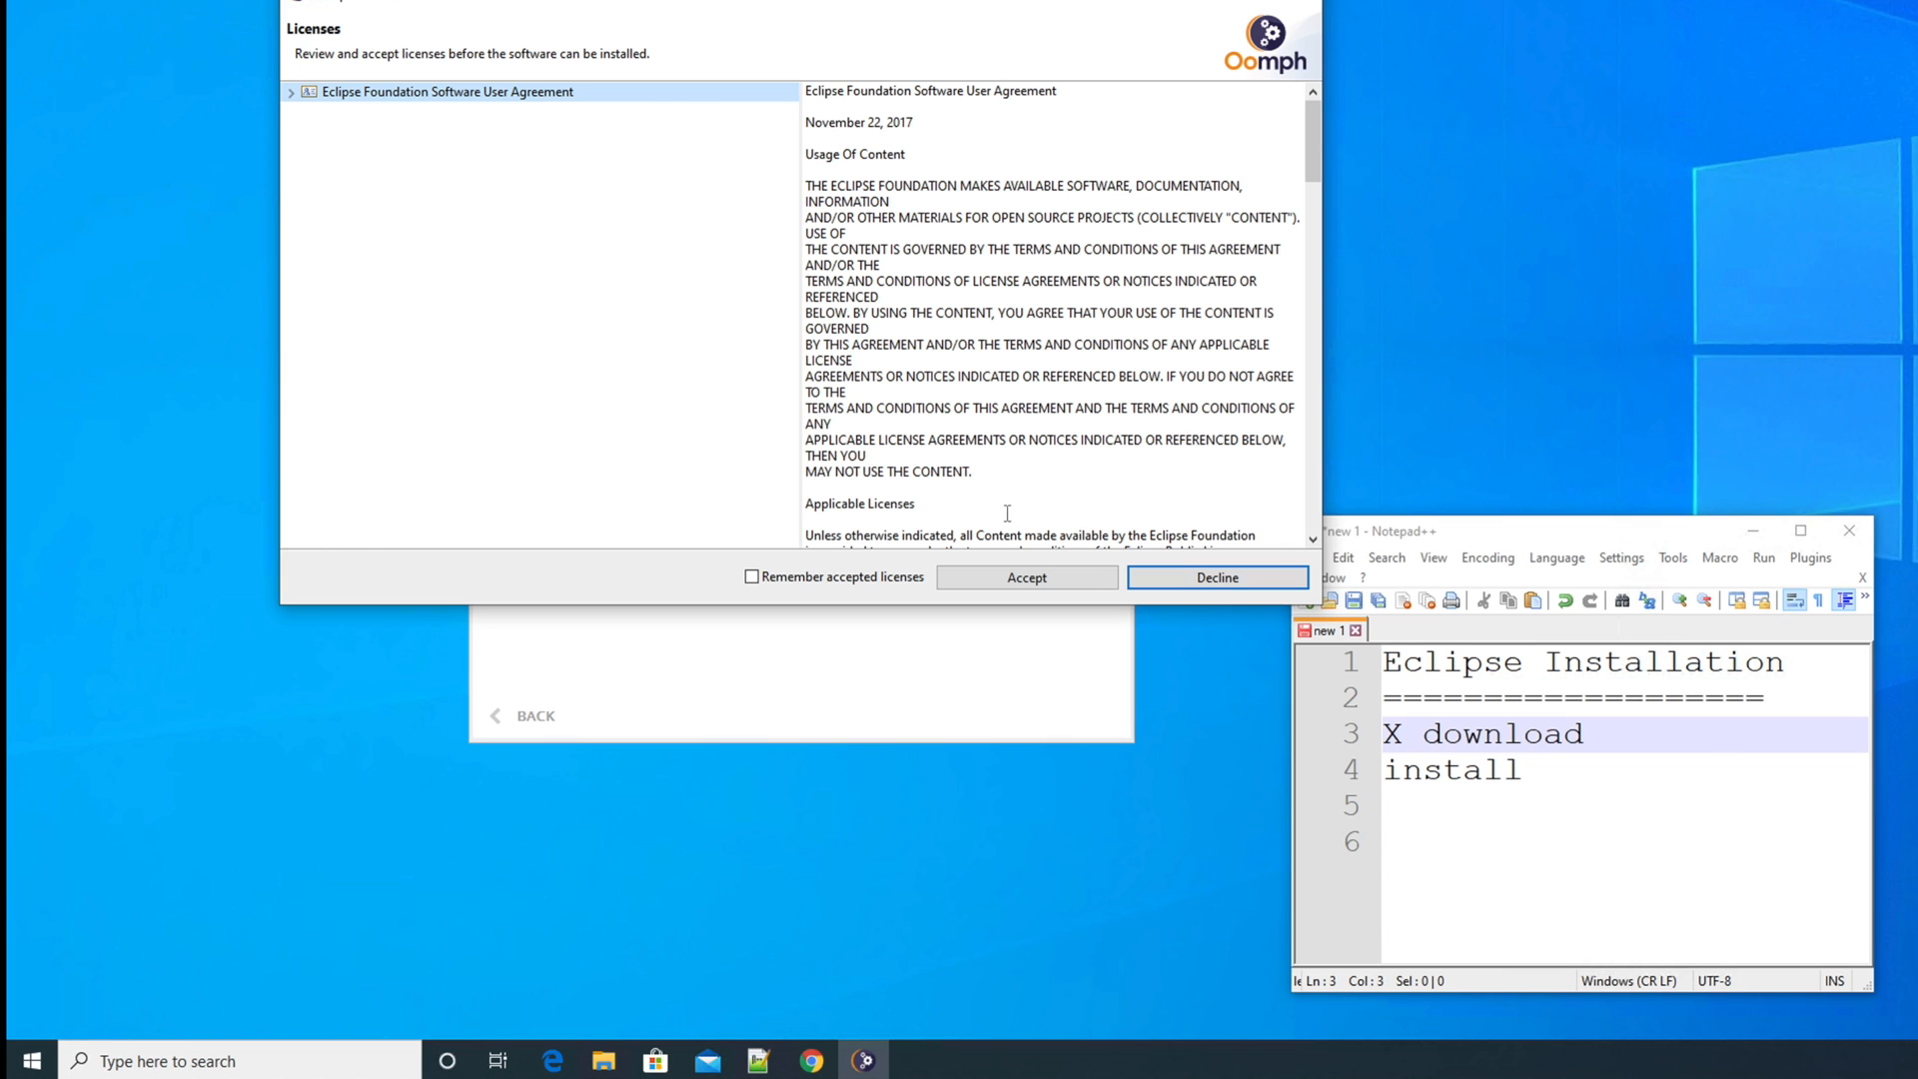
click(1047, 579)
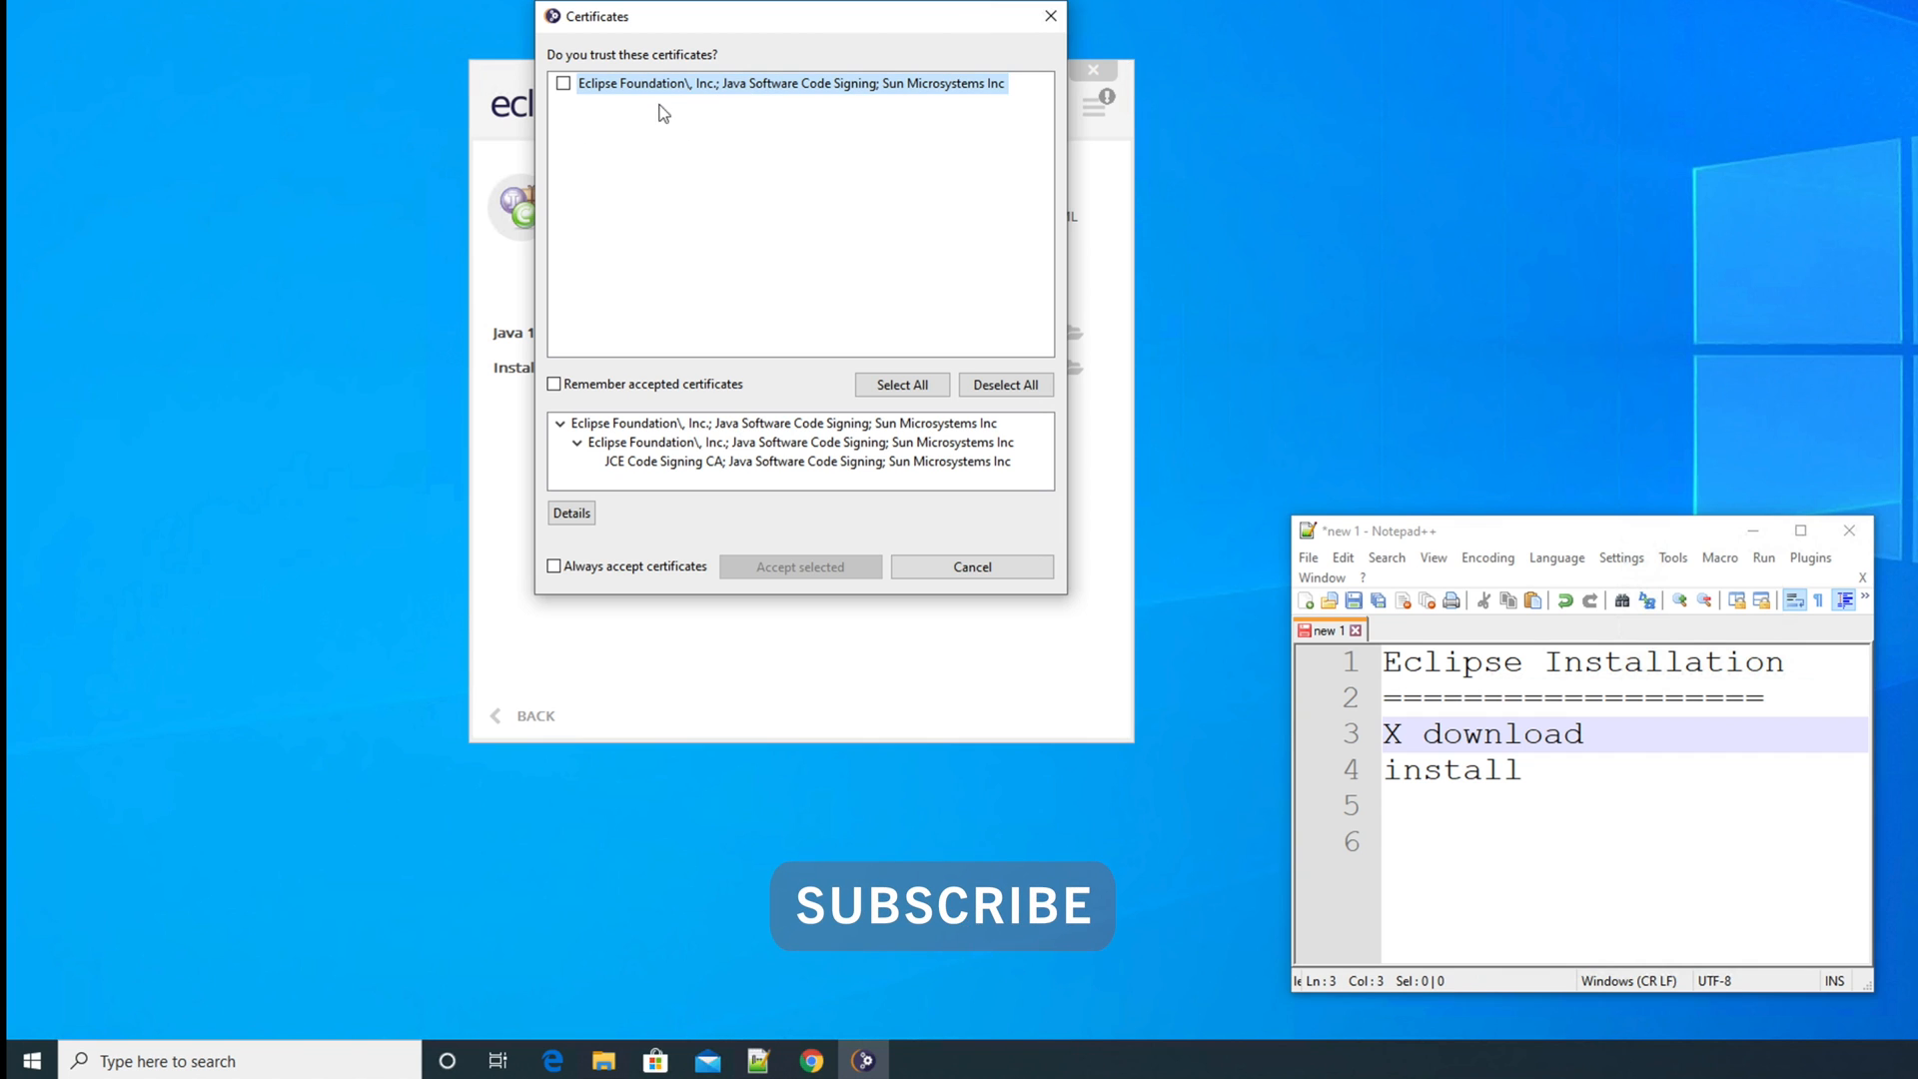
Trust the Eclipse Foundation code-signing certificate with certificates always accepted, and continue the installation
click(564, 84)
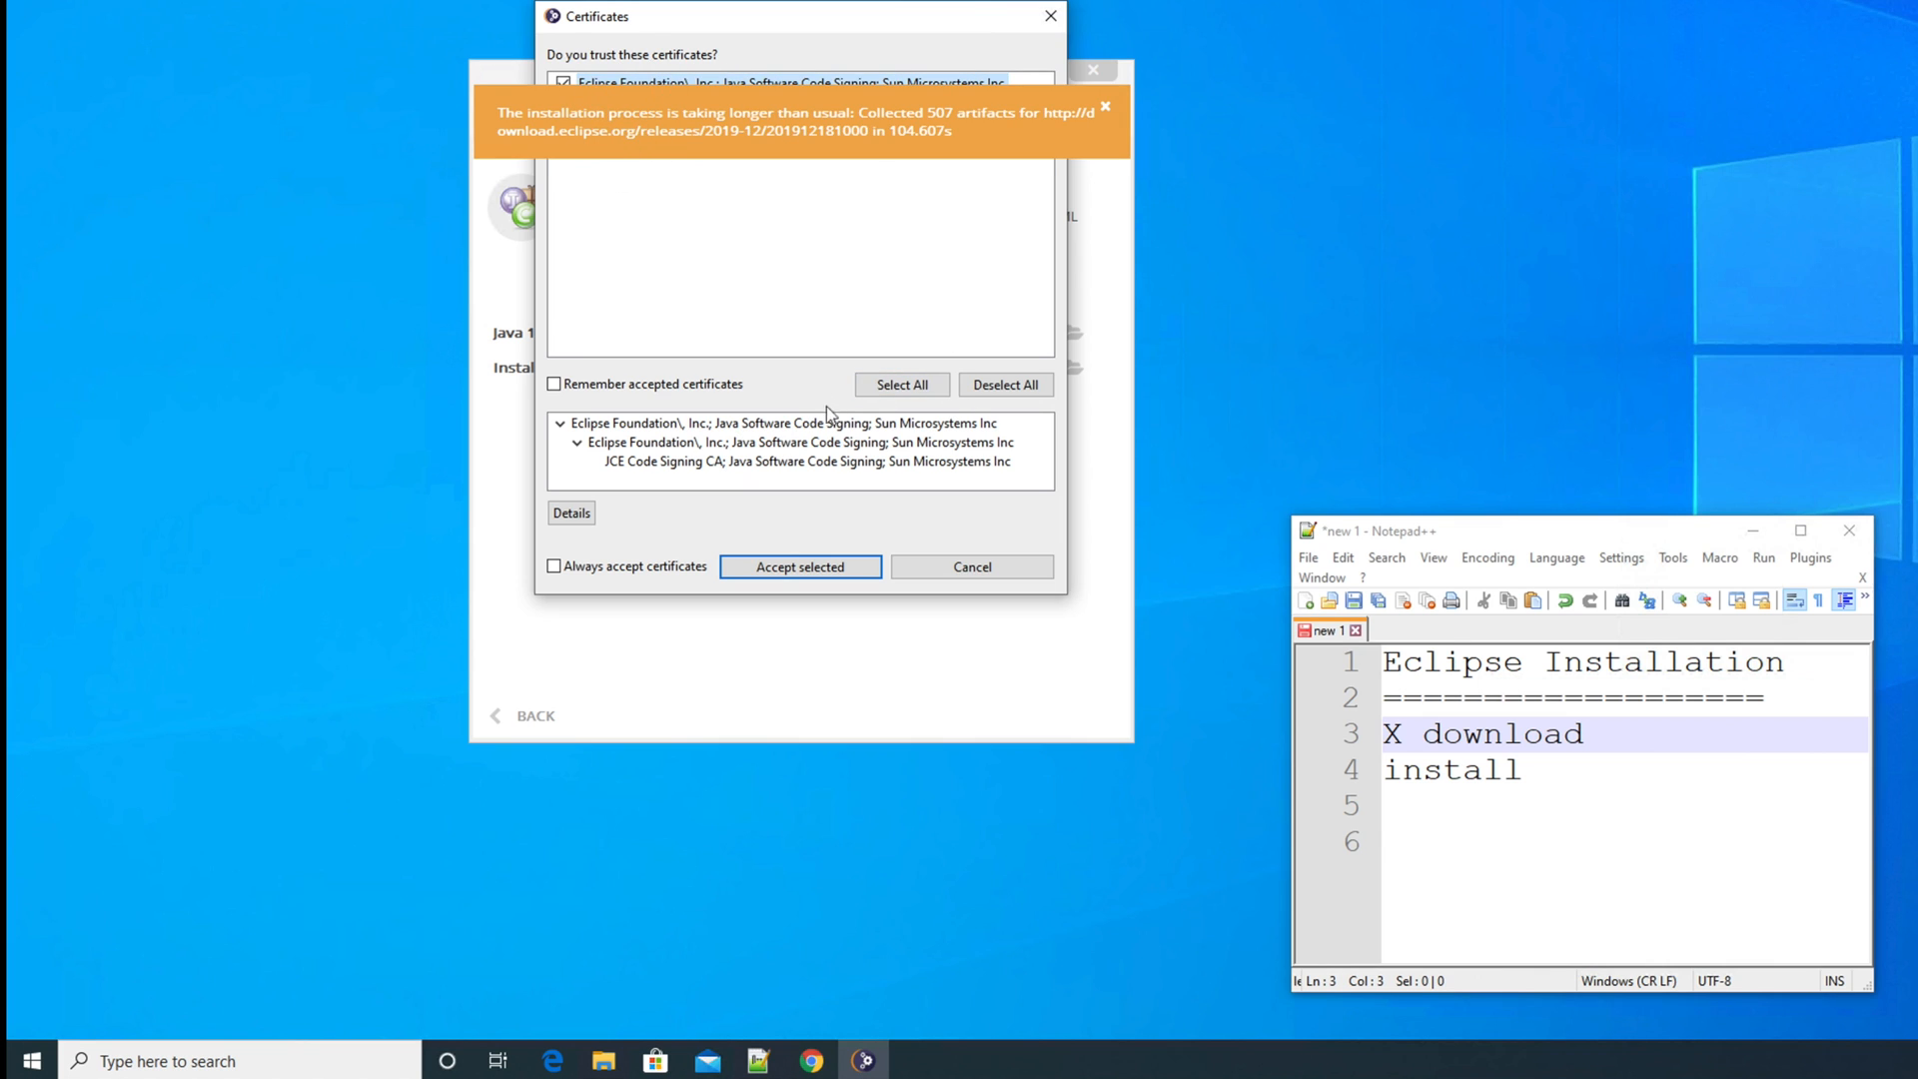
click(905, 385)
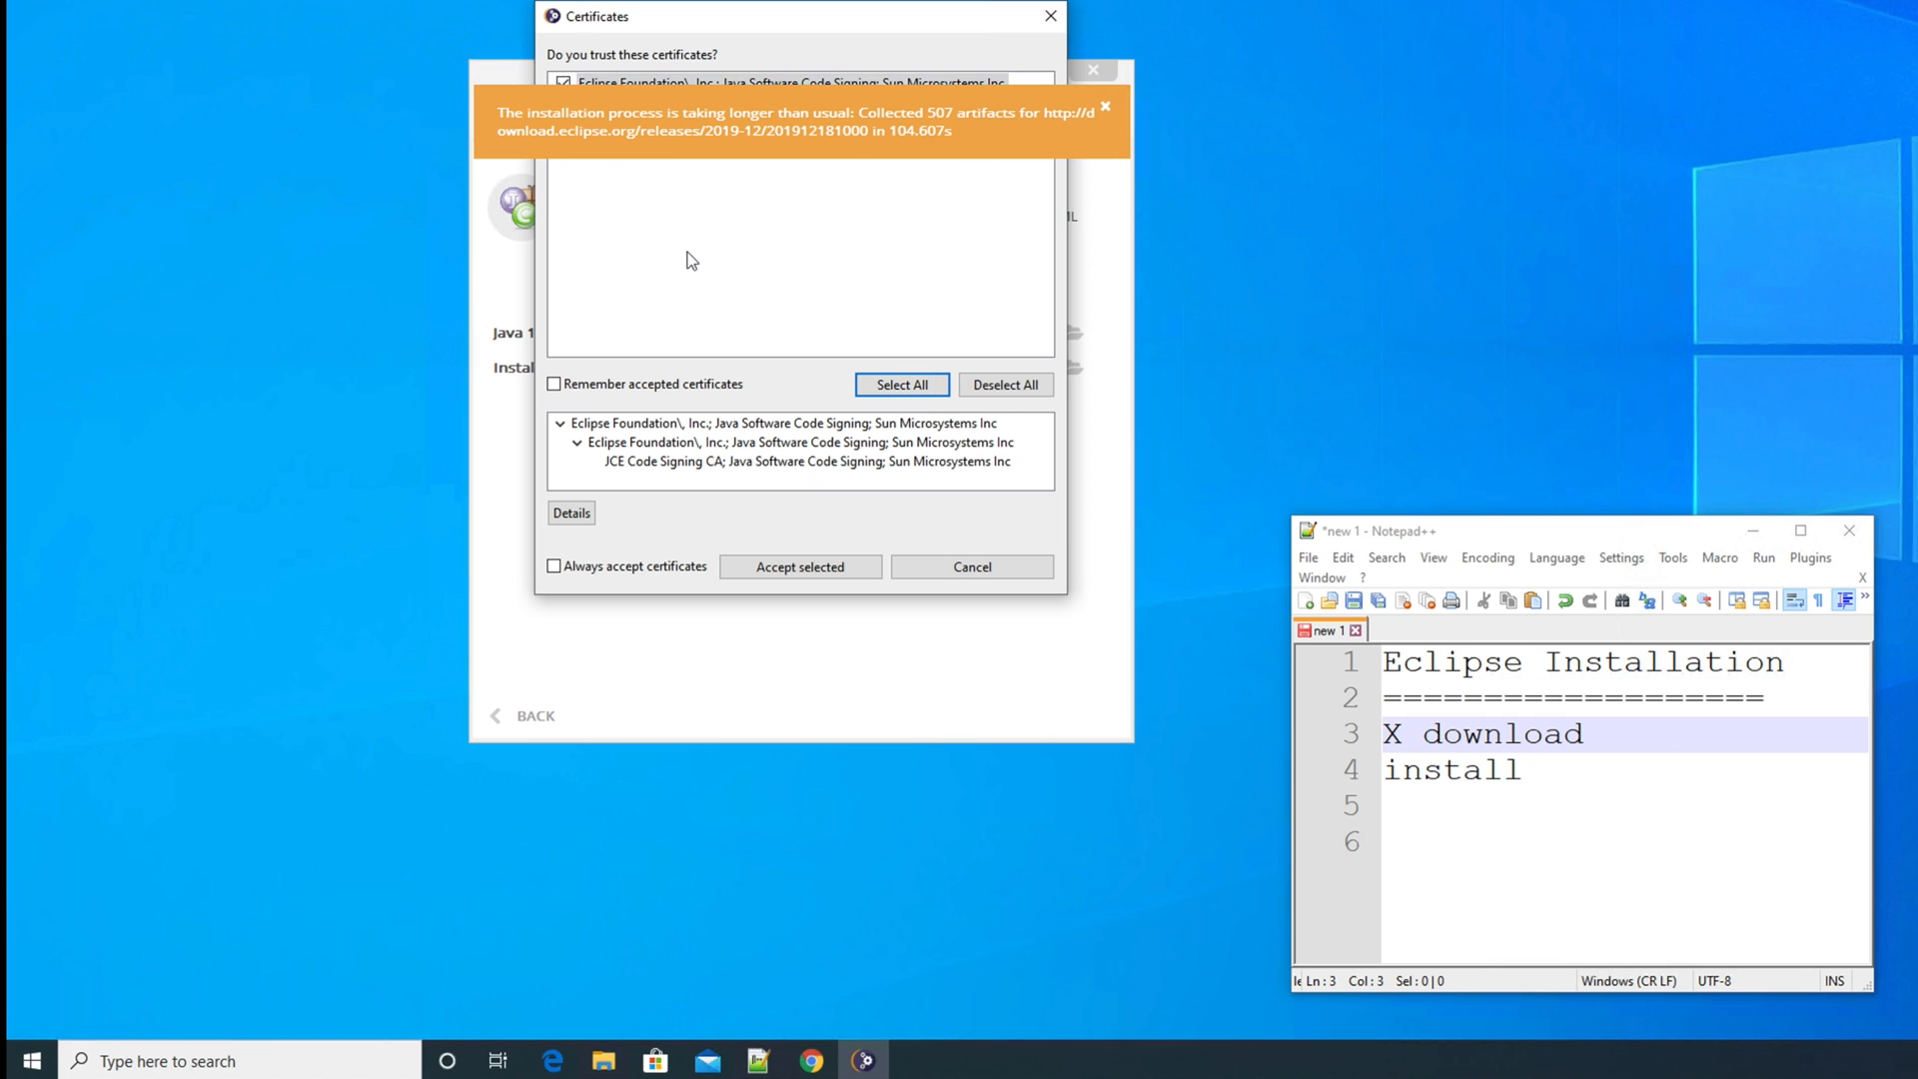
click(1106, 108)
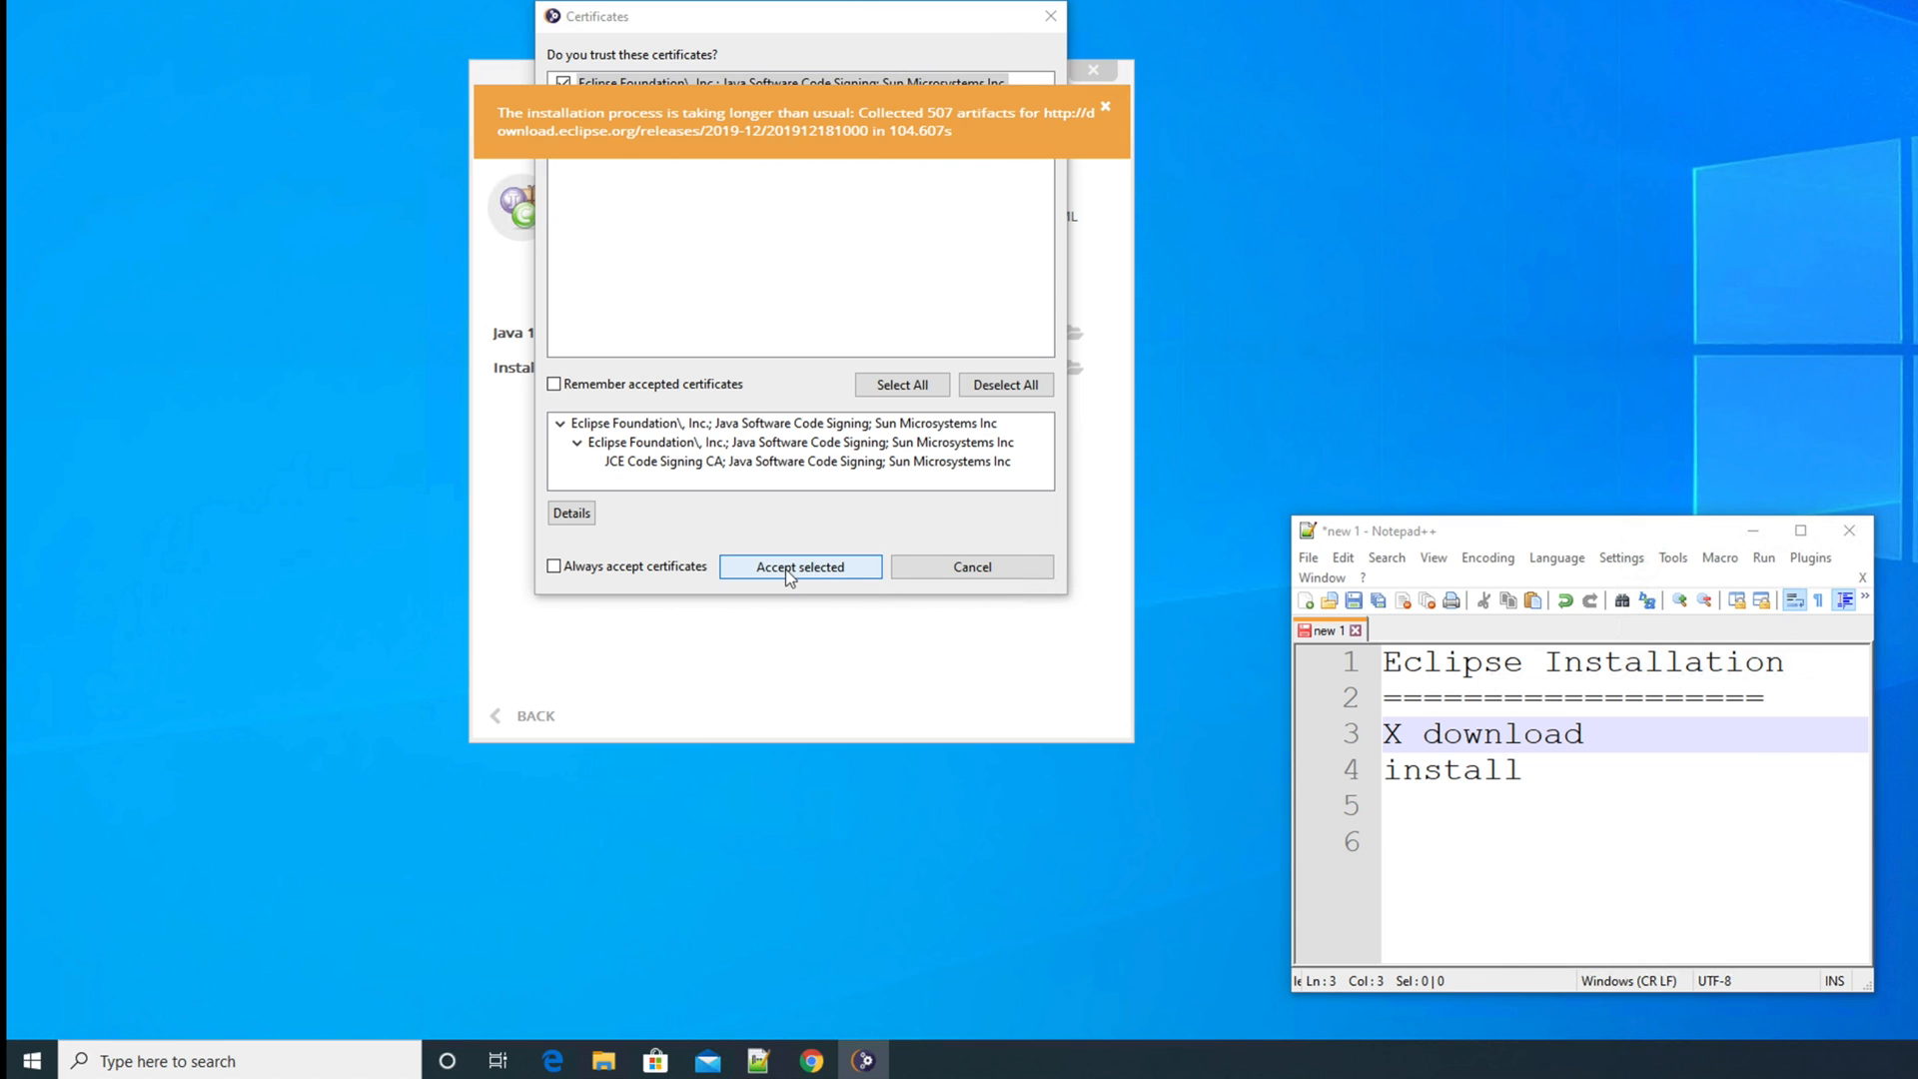
click(554, 567)
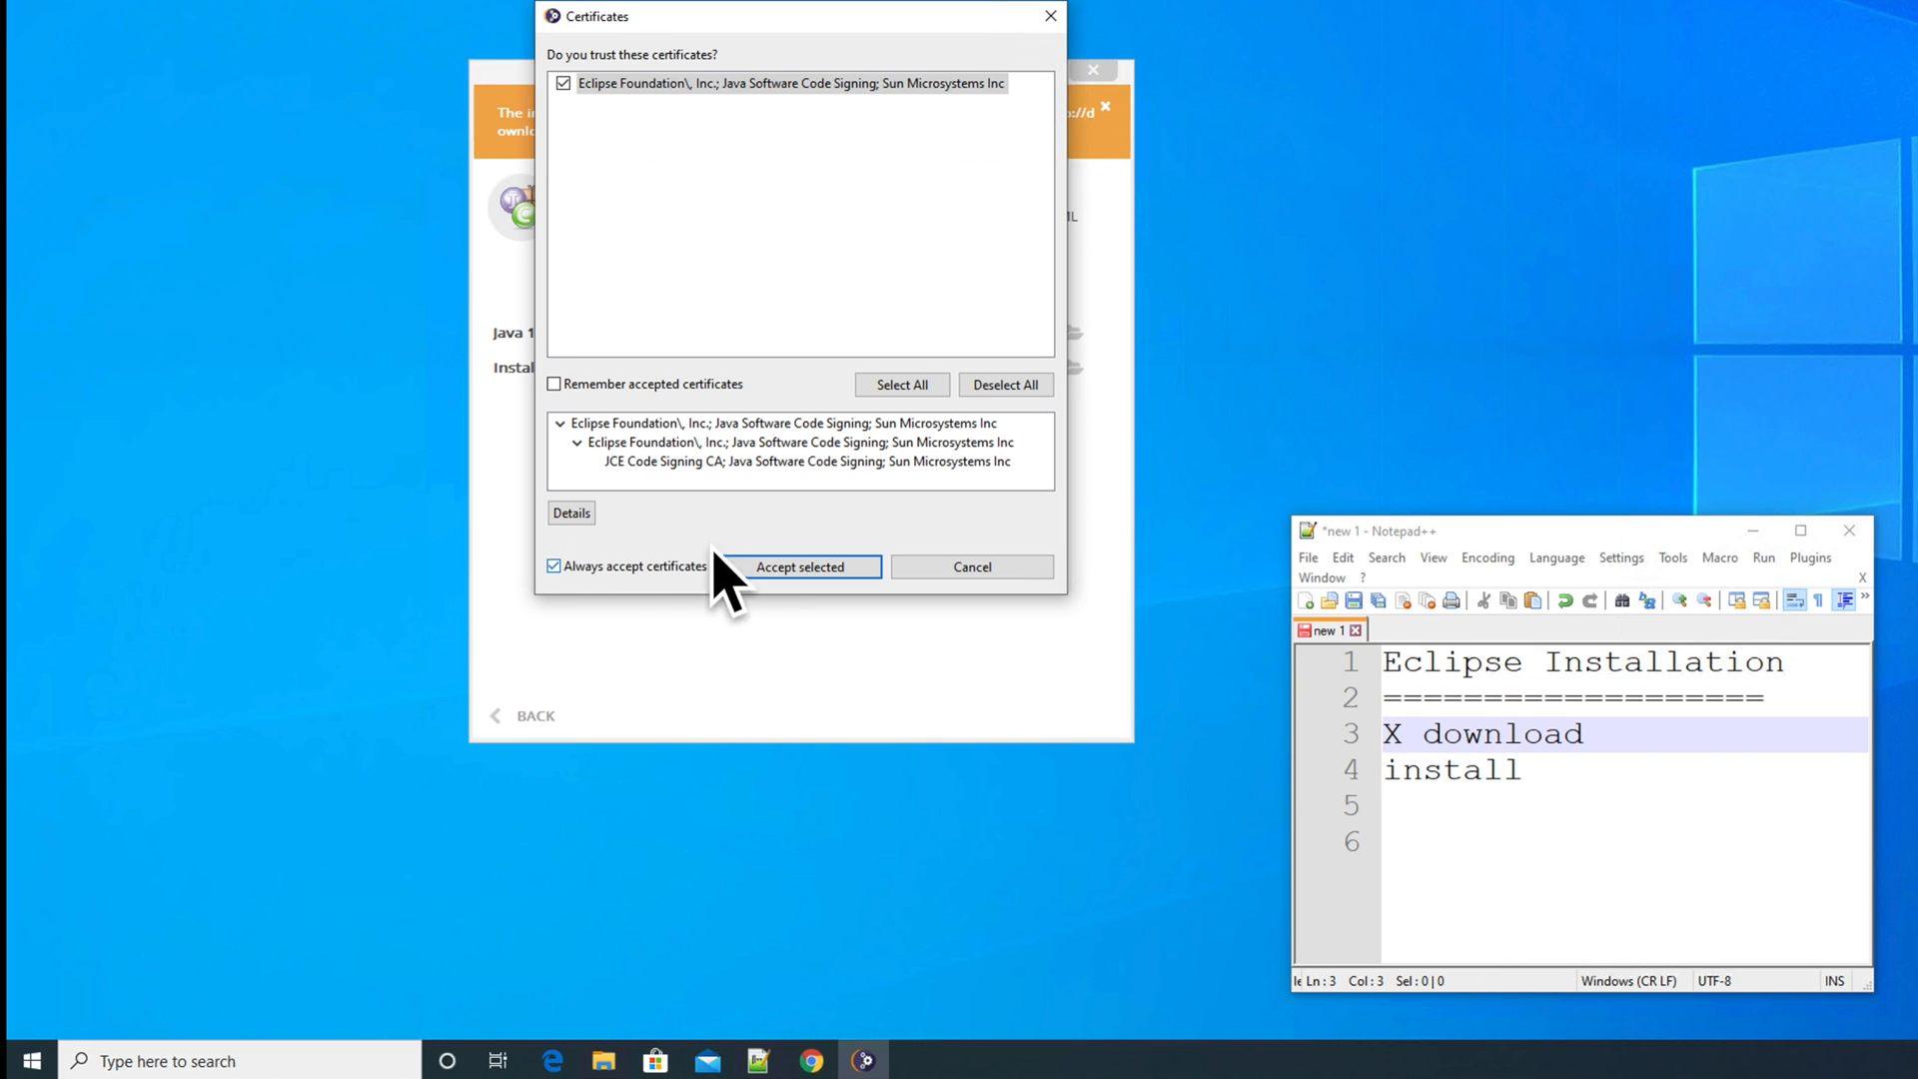
click(769, 577)
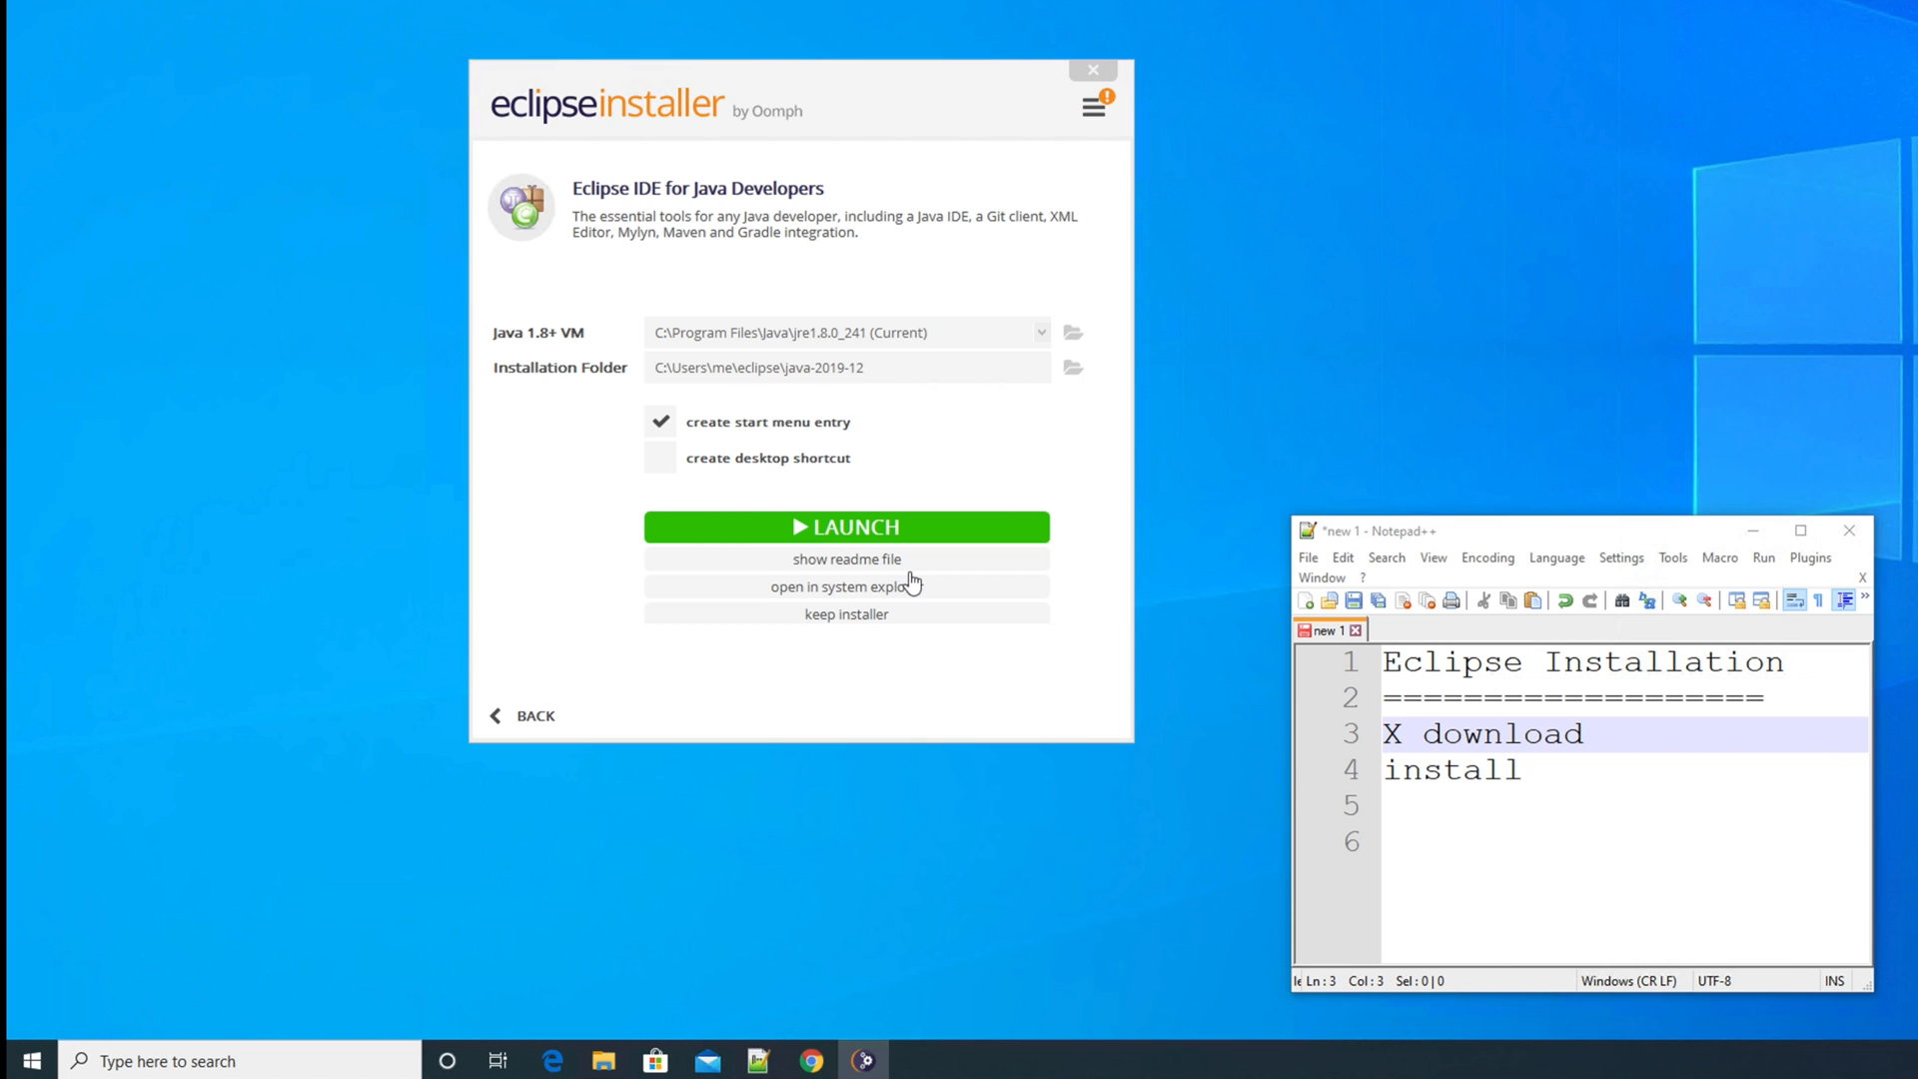
Launch Eclipse from the finished installer and cancel the workspace selection
click(847, 530)
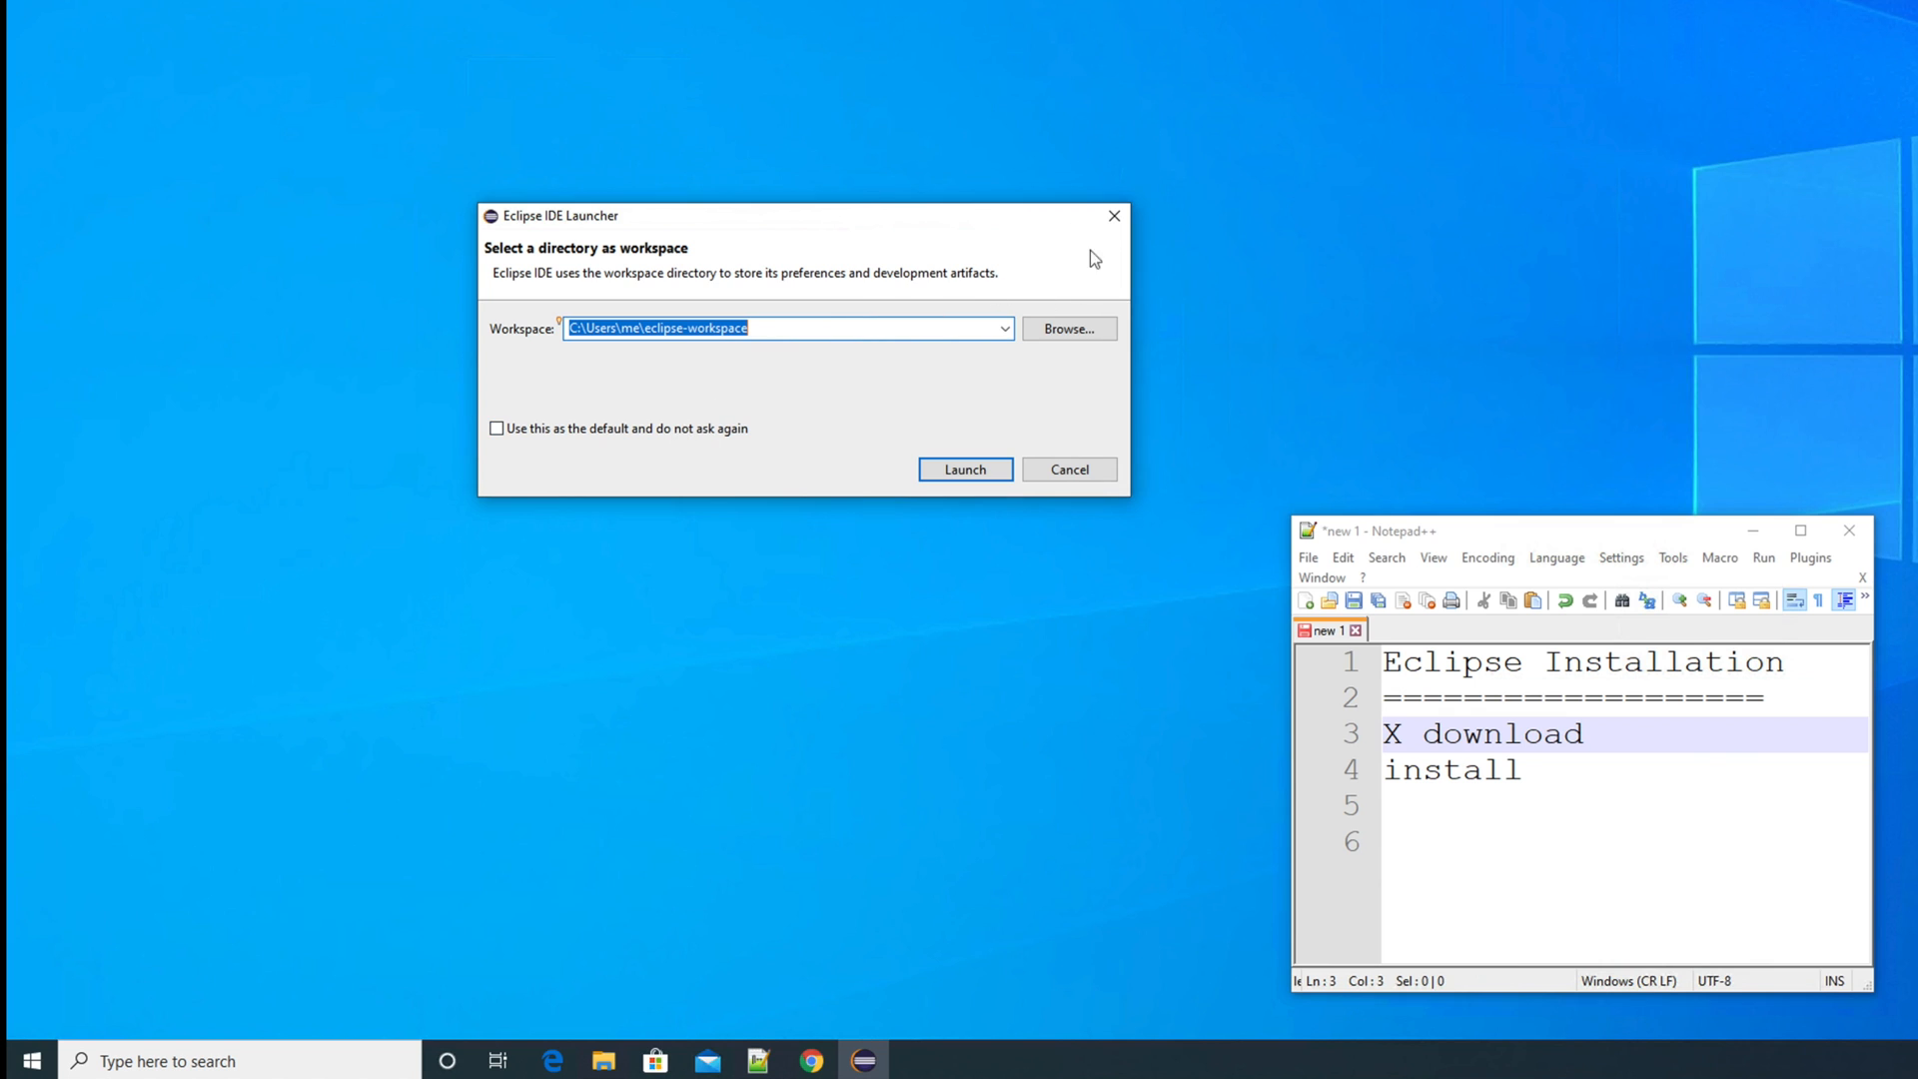
click(1070, 469)
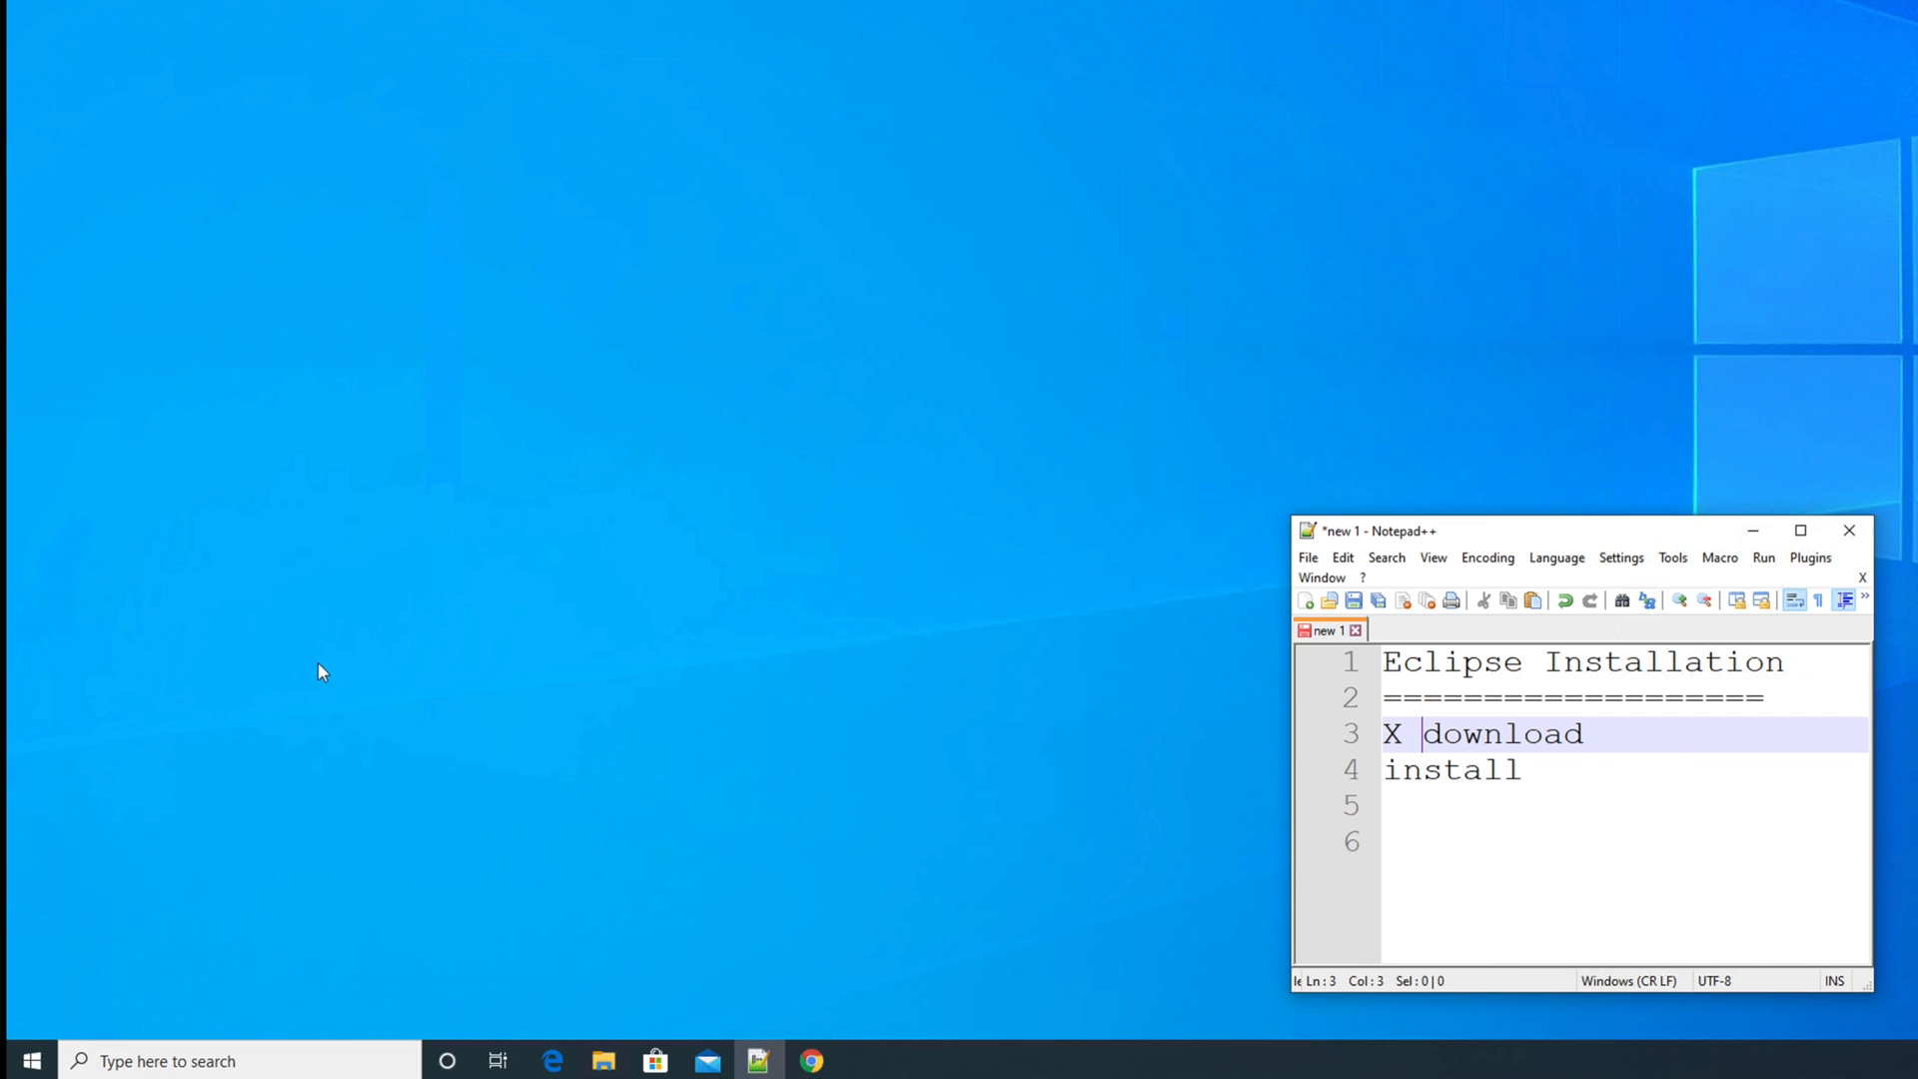
Find Eclipse IDE for Java Developers - 2019-12 through Windows search, start it, and inspect the proposed workspace path
click(172, 1061)
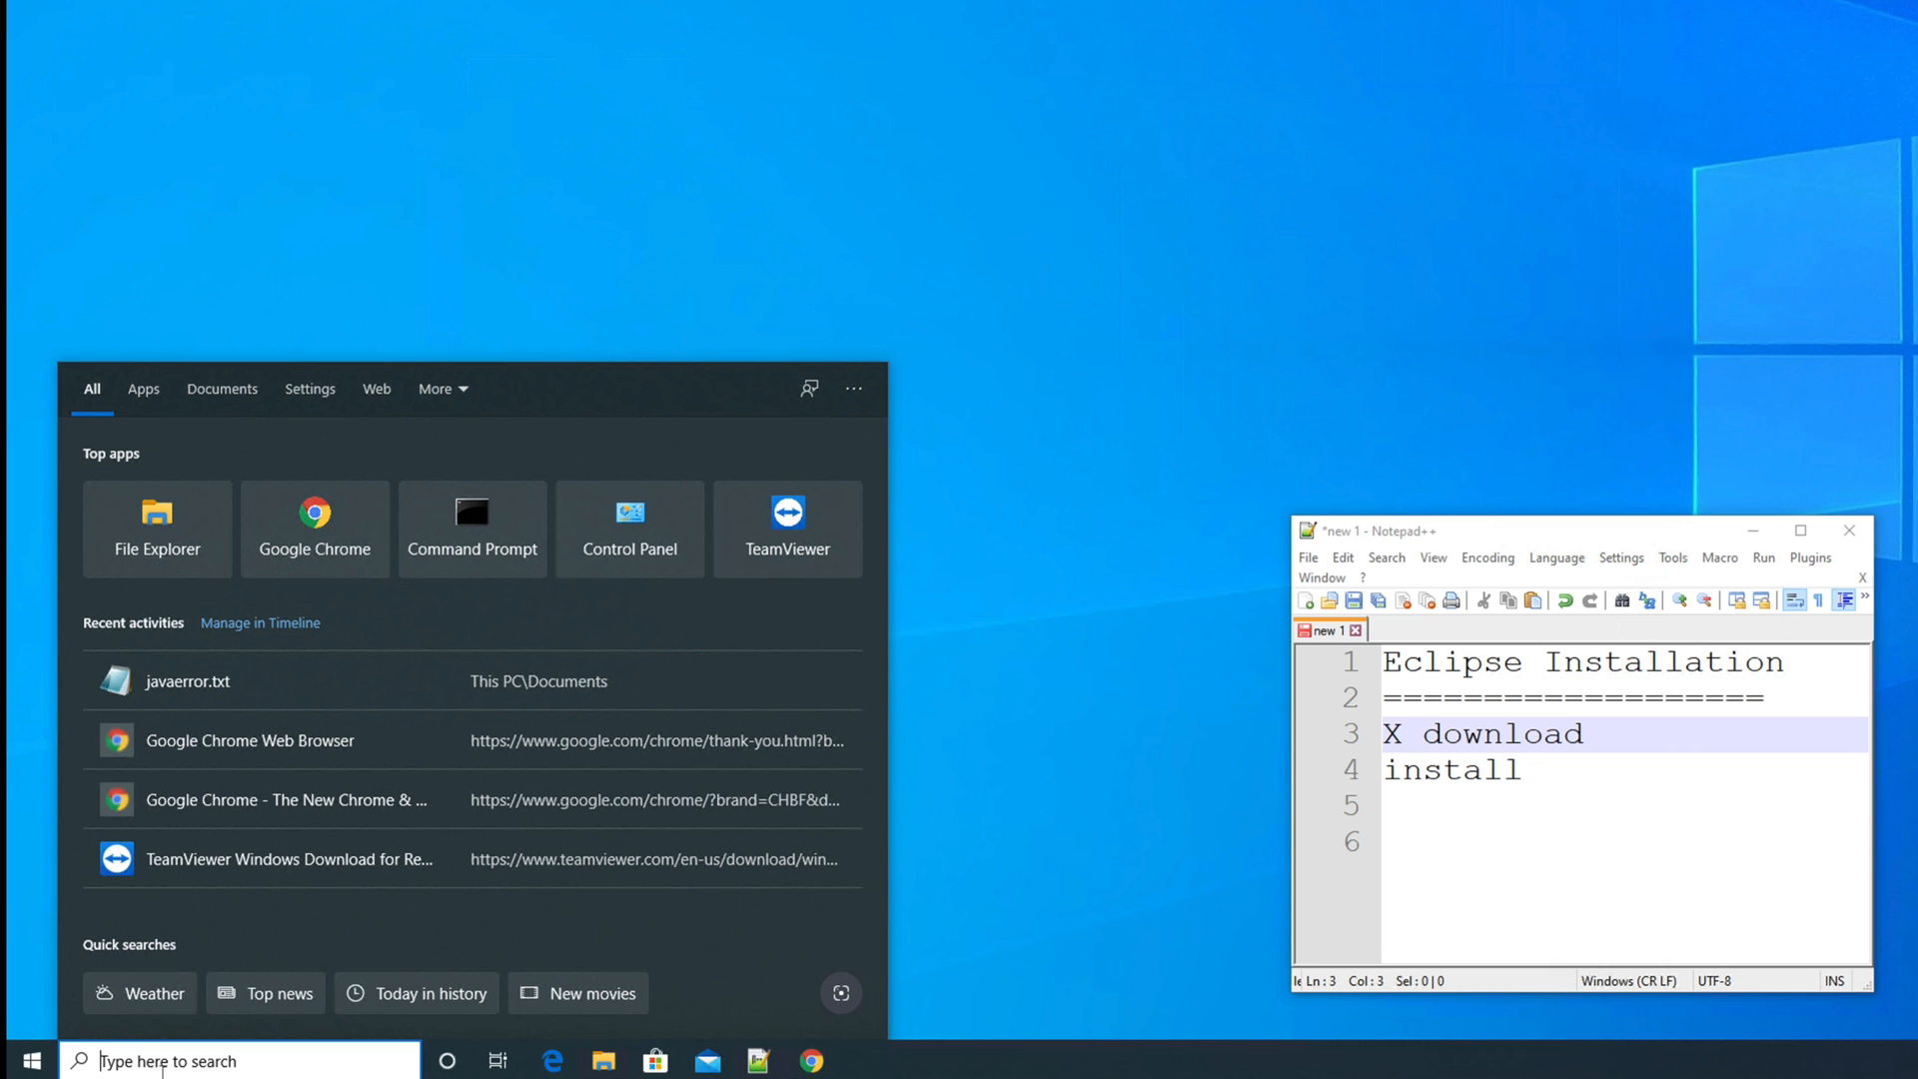
text(ec)
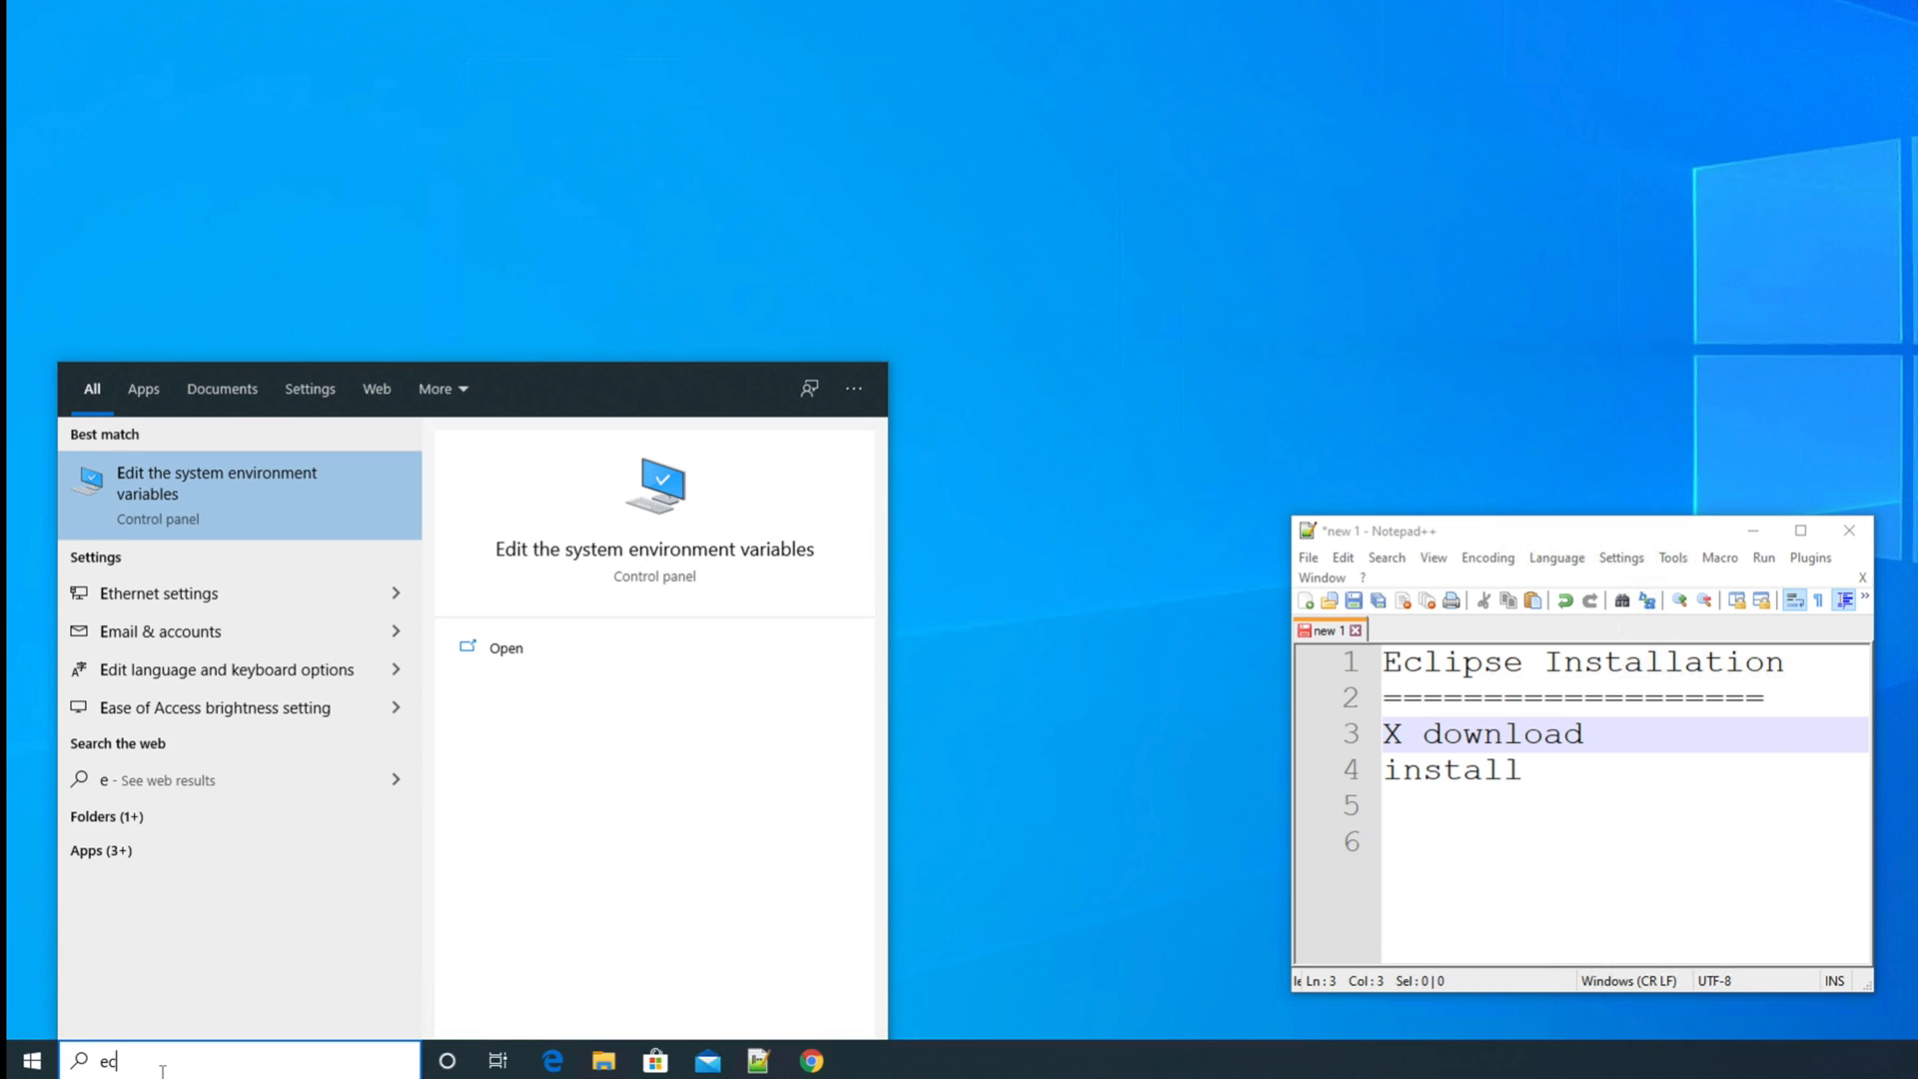
text(lip)
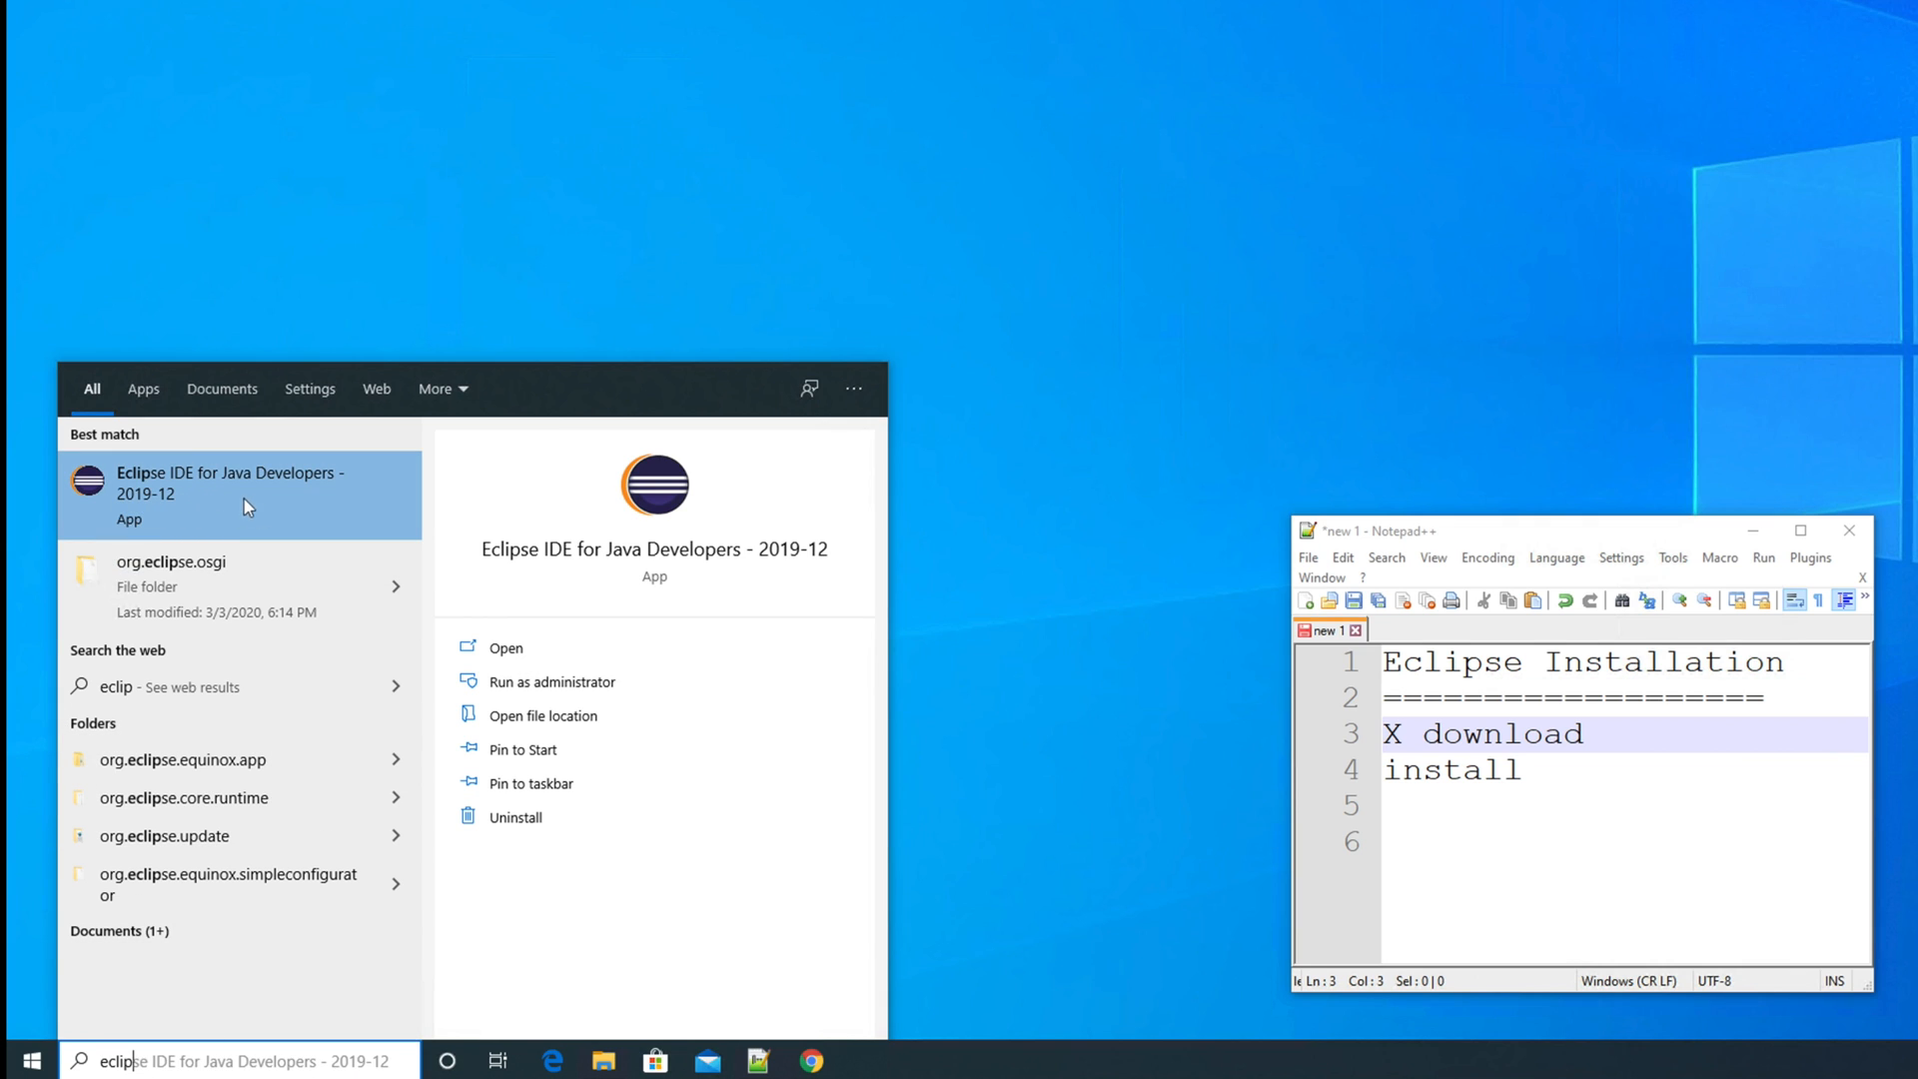
click(174, 496)
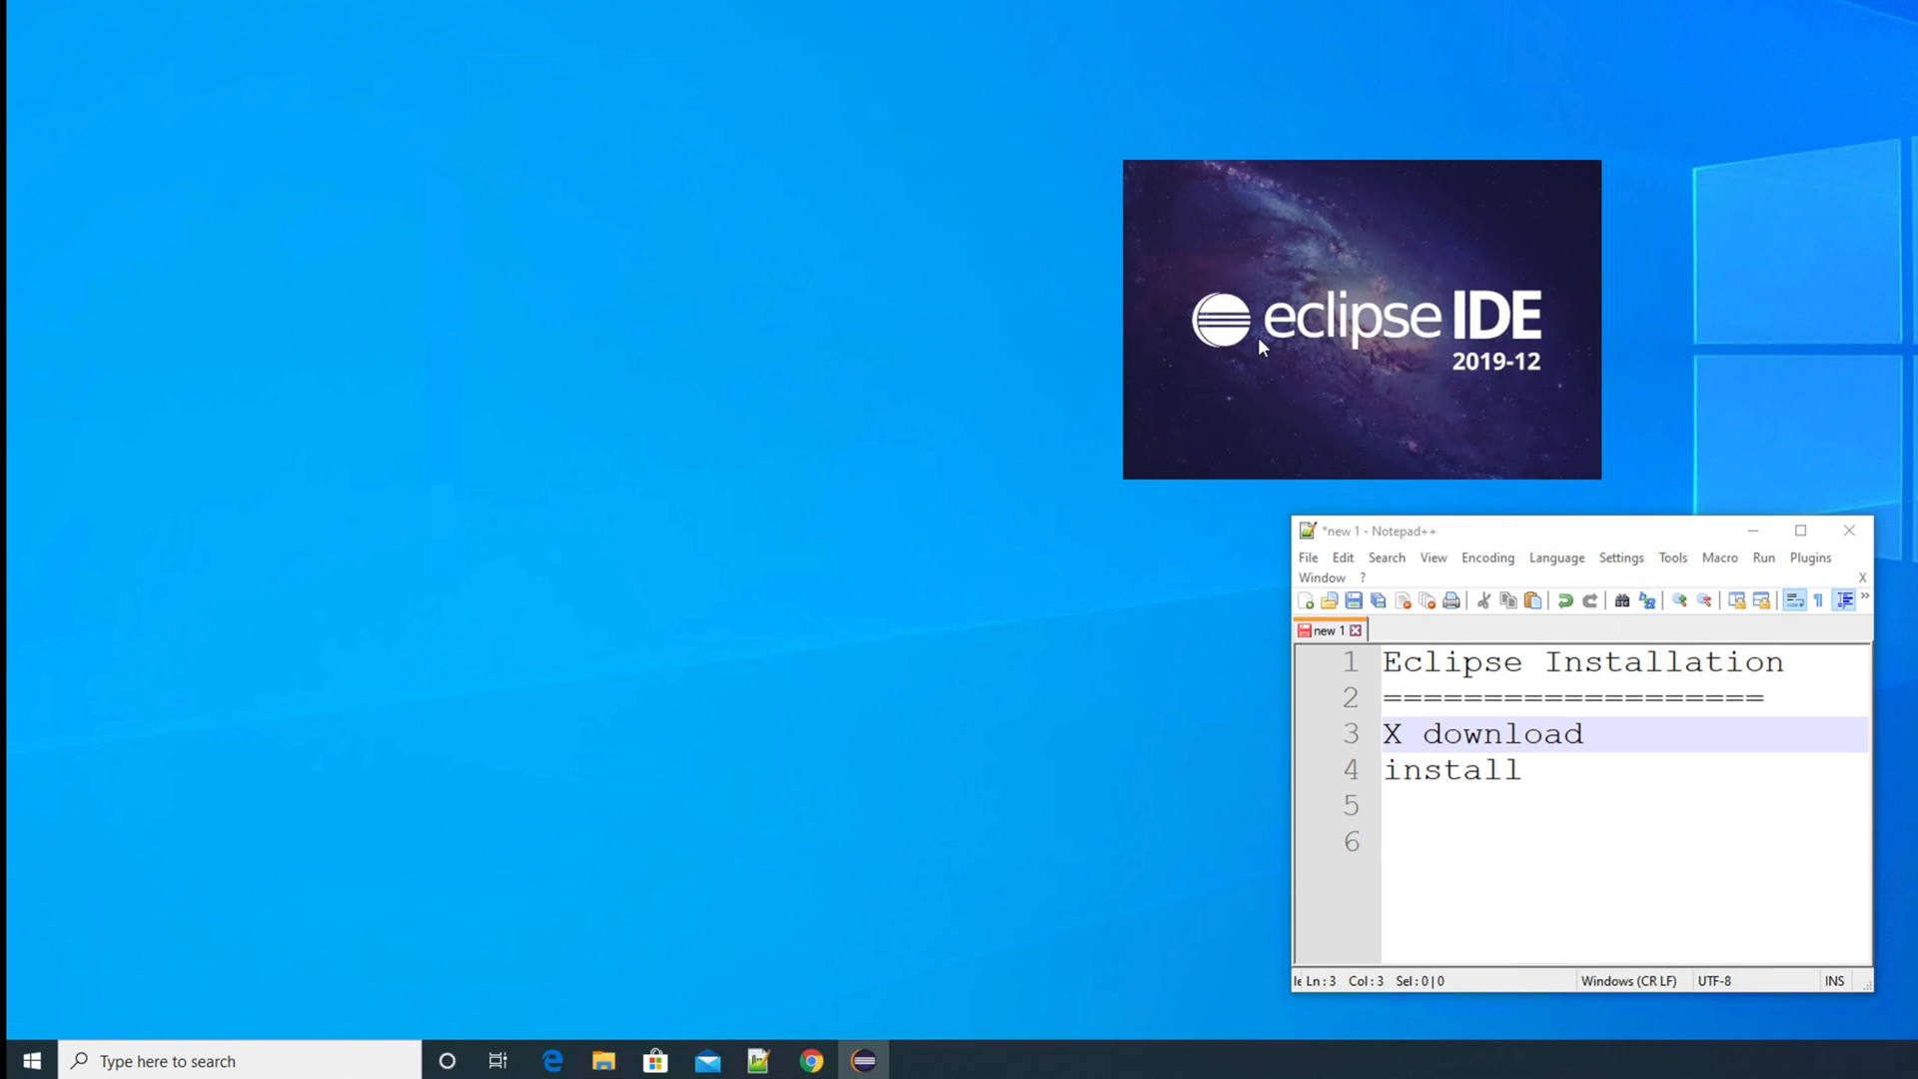
drag(1394, 124, 706, 210)
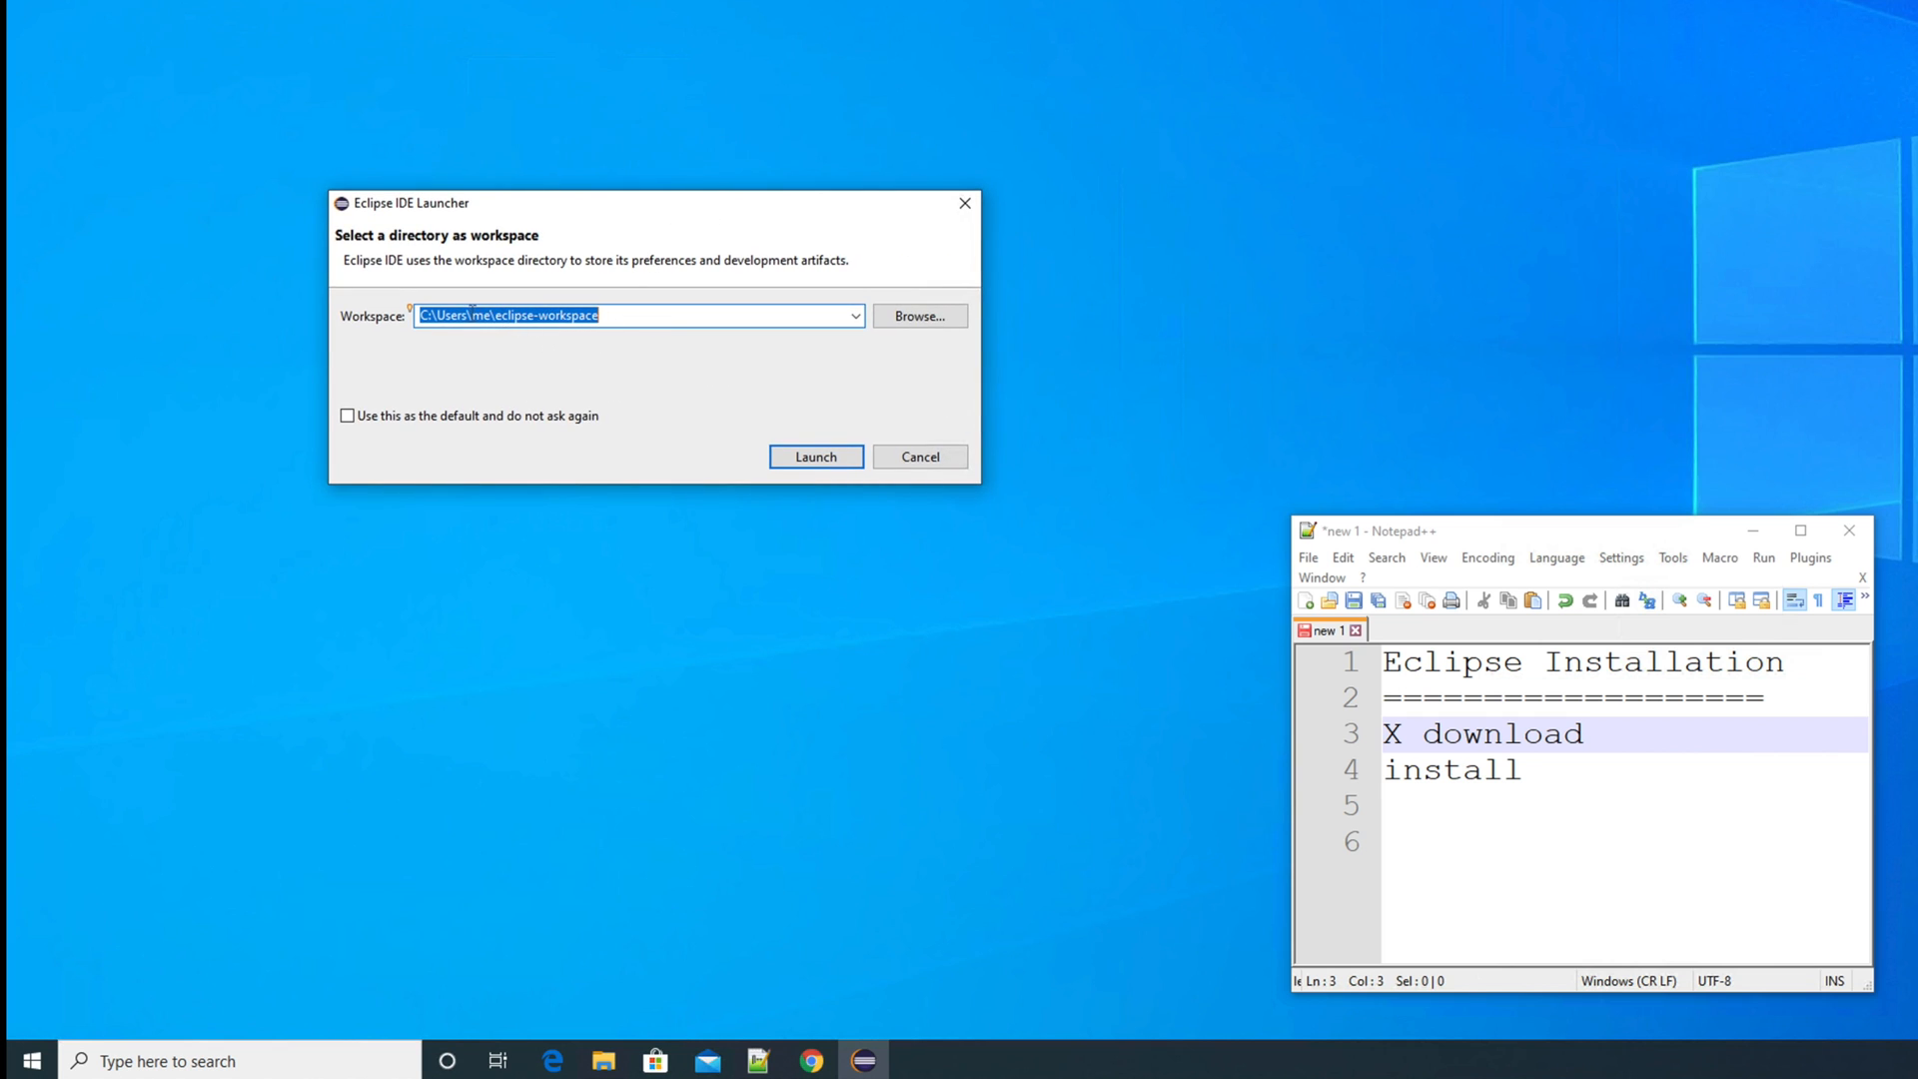
click(473, 310)
drag(605, 316, 490, 315)
Create a folder named java_program in the root of Local Disk (C:) using File Explorer
click(605, 1062)
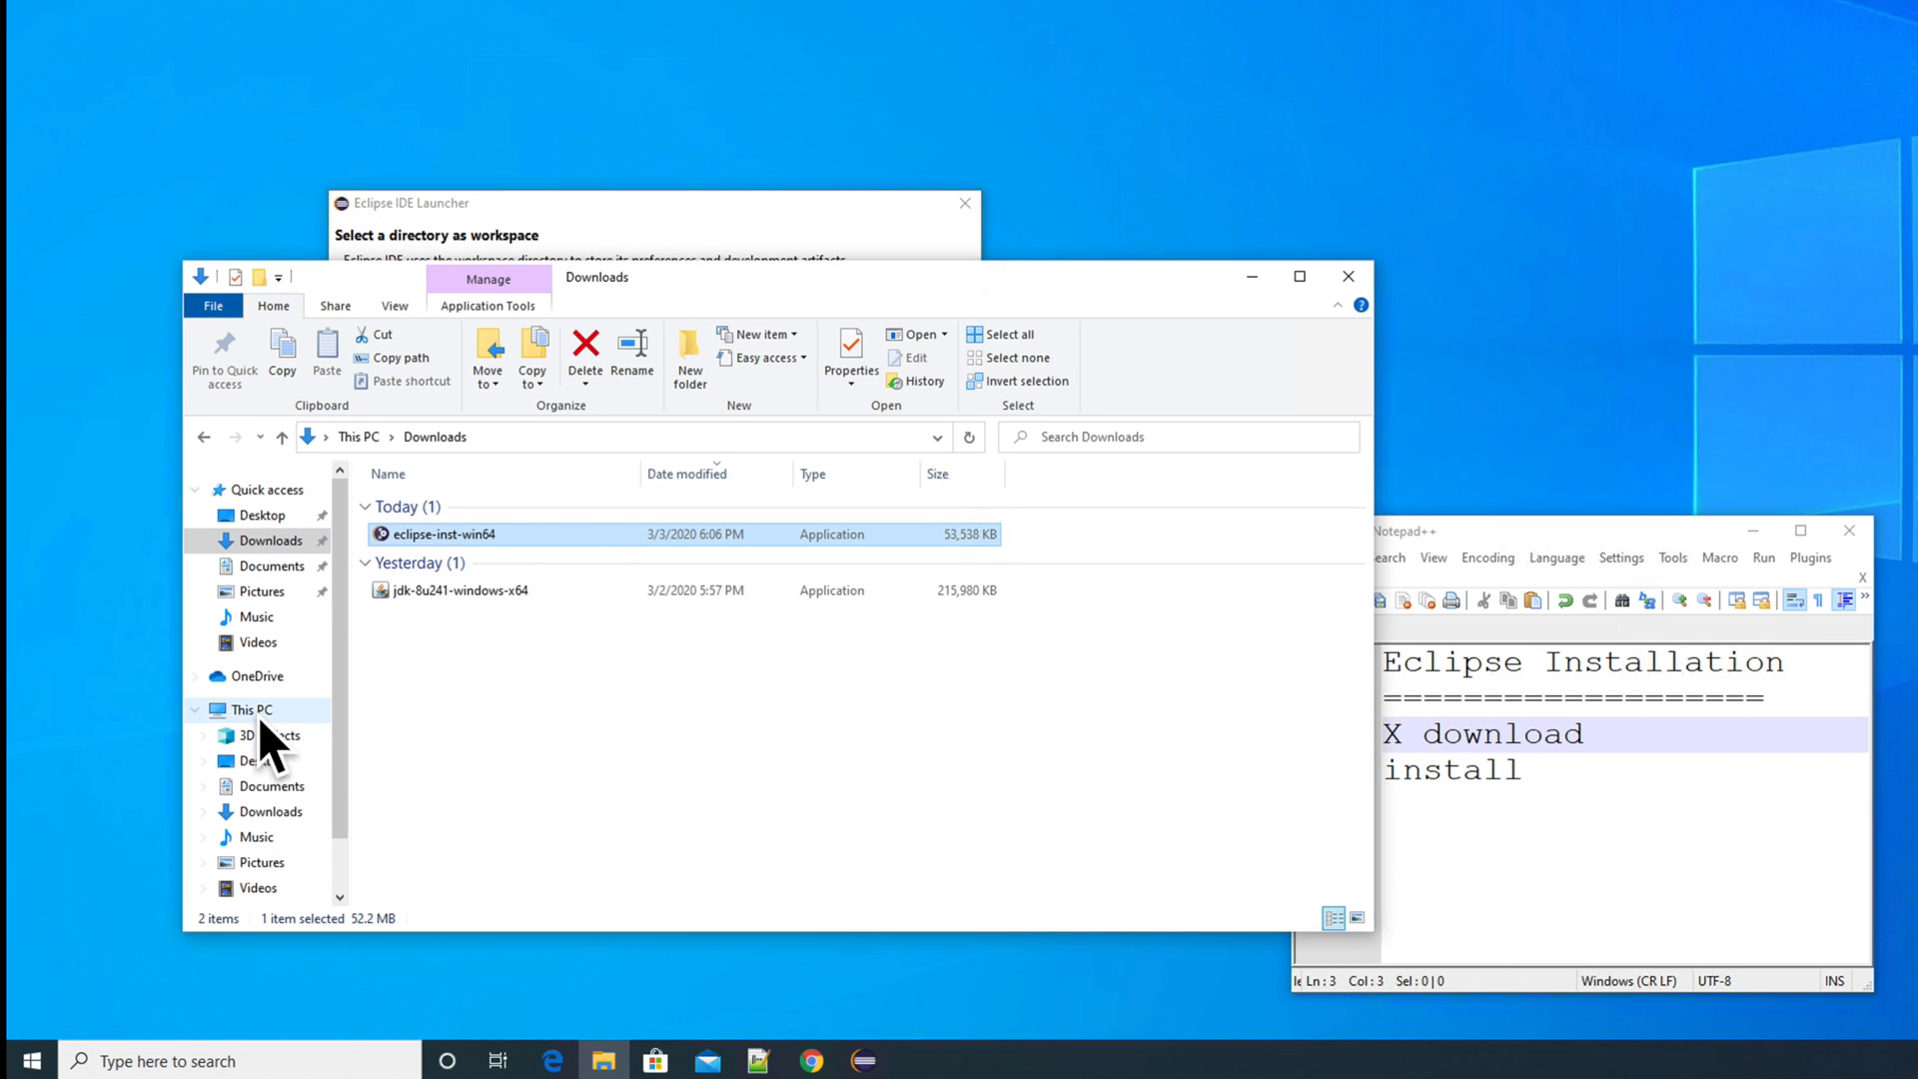
click(254, 711)
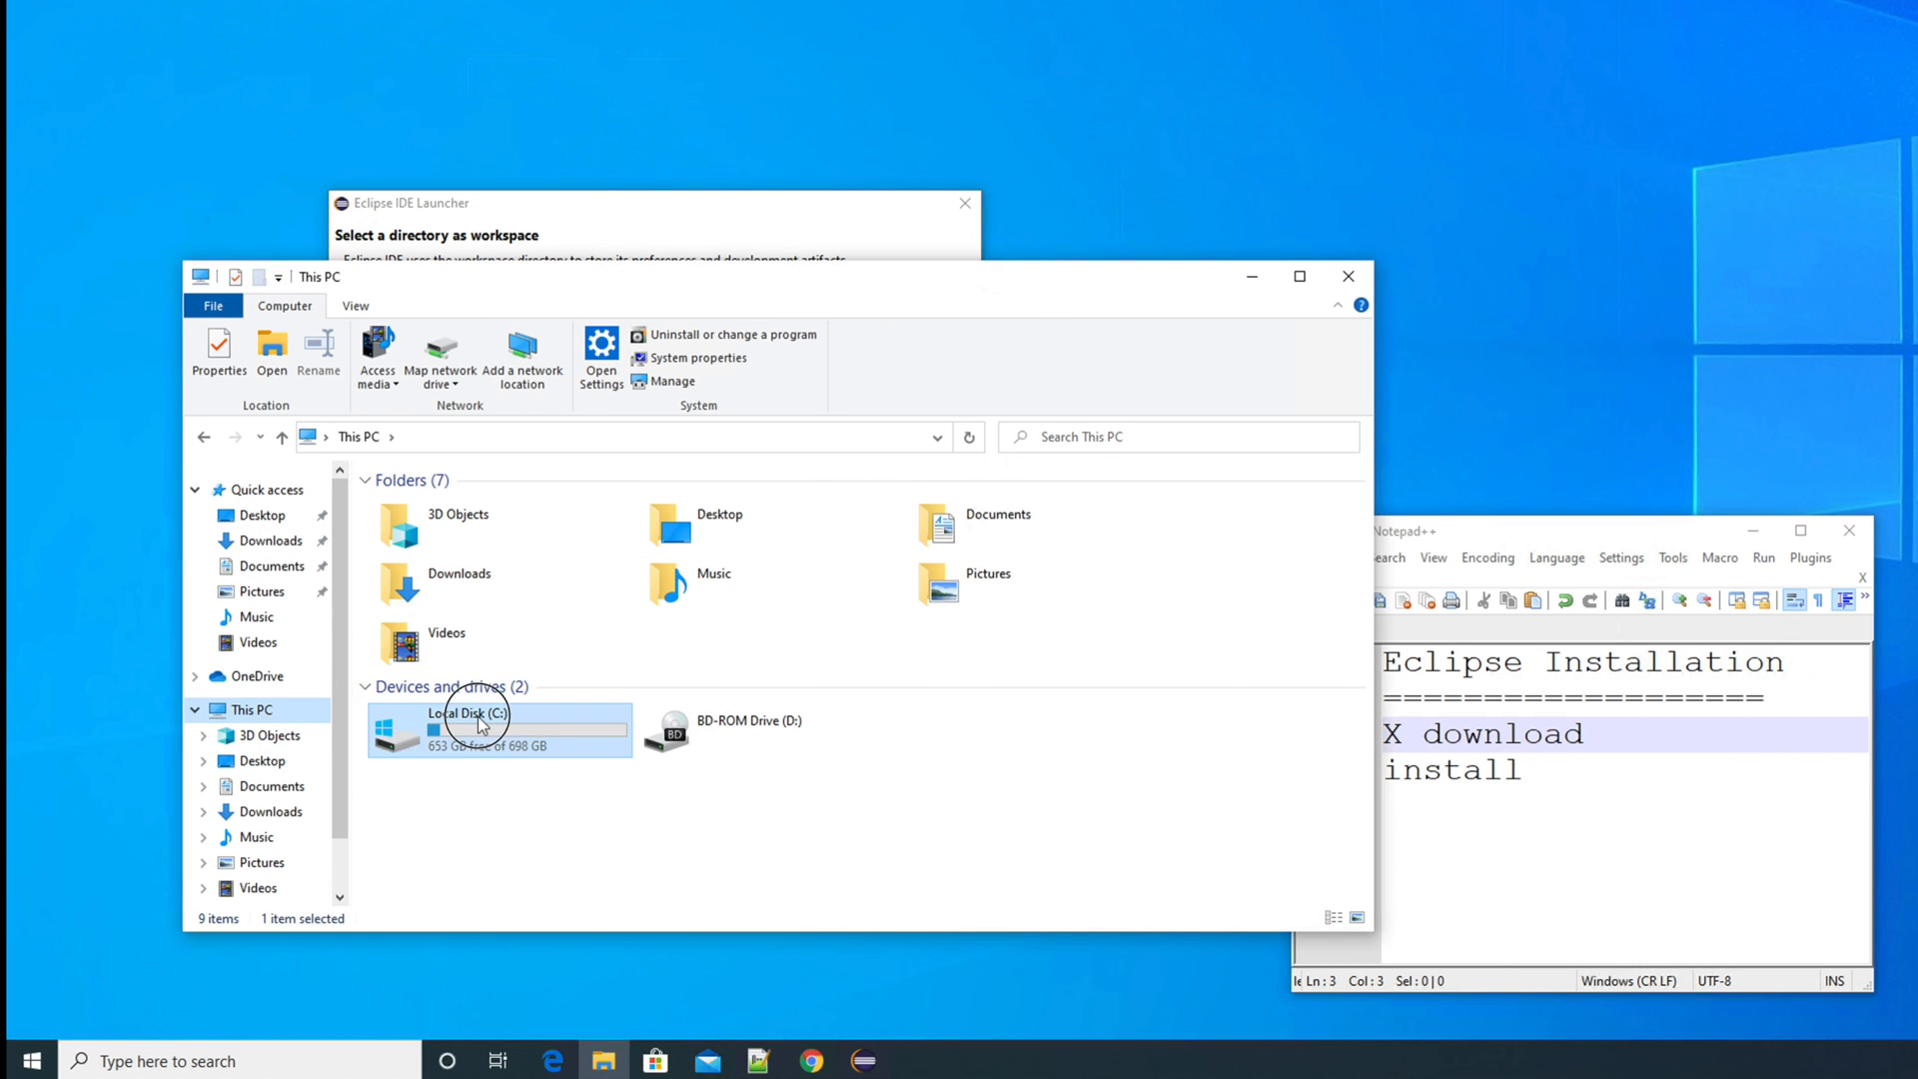
double_click(481, 711)
right_click(496, 749)
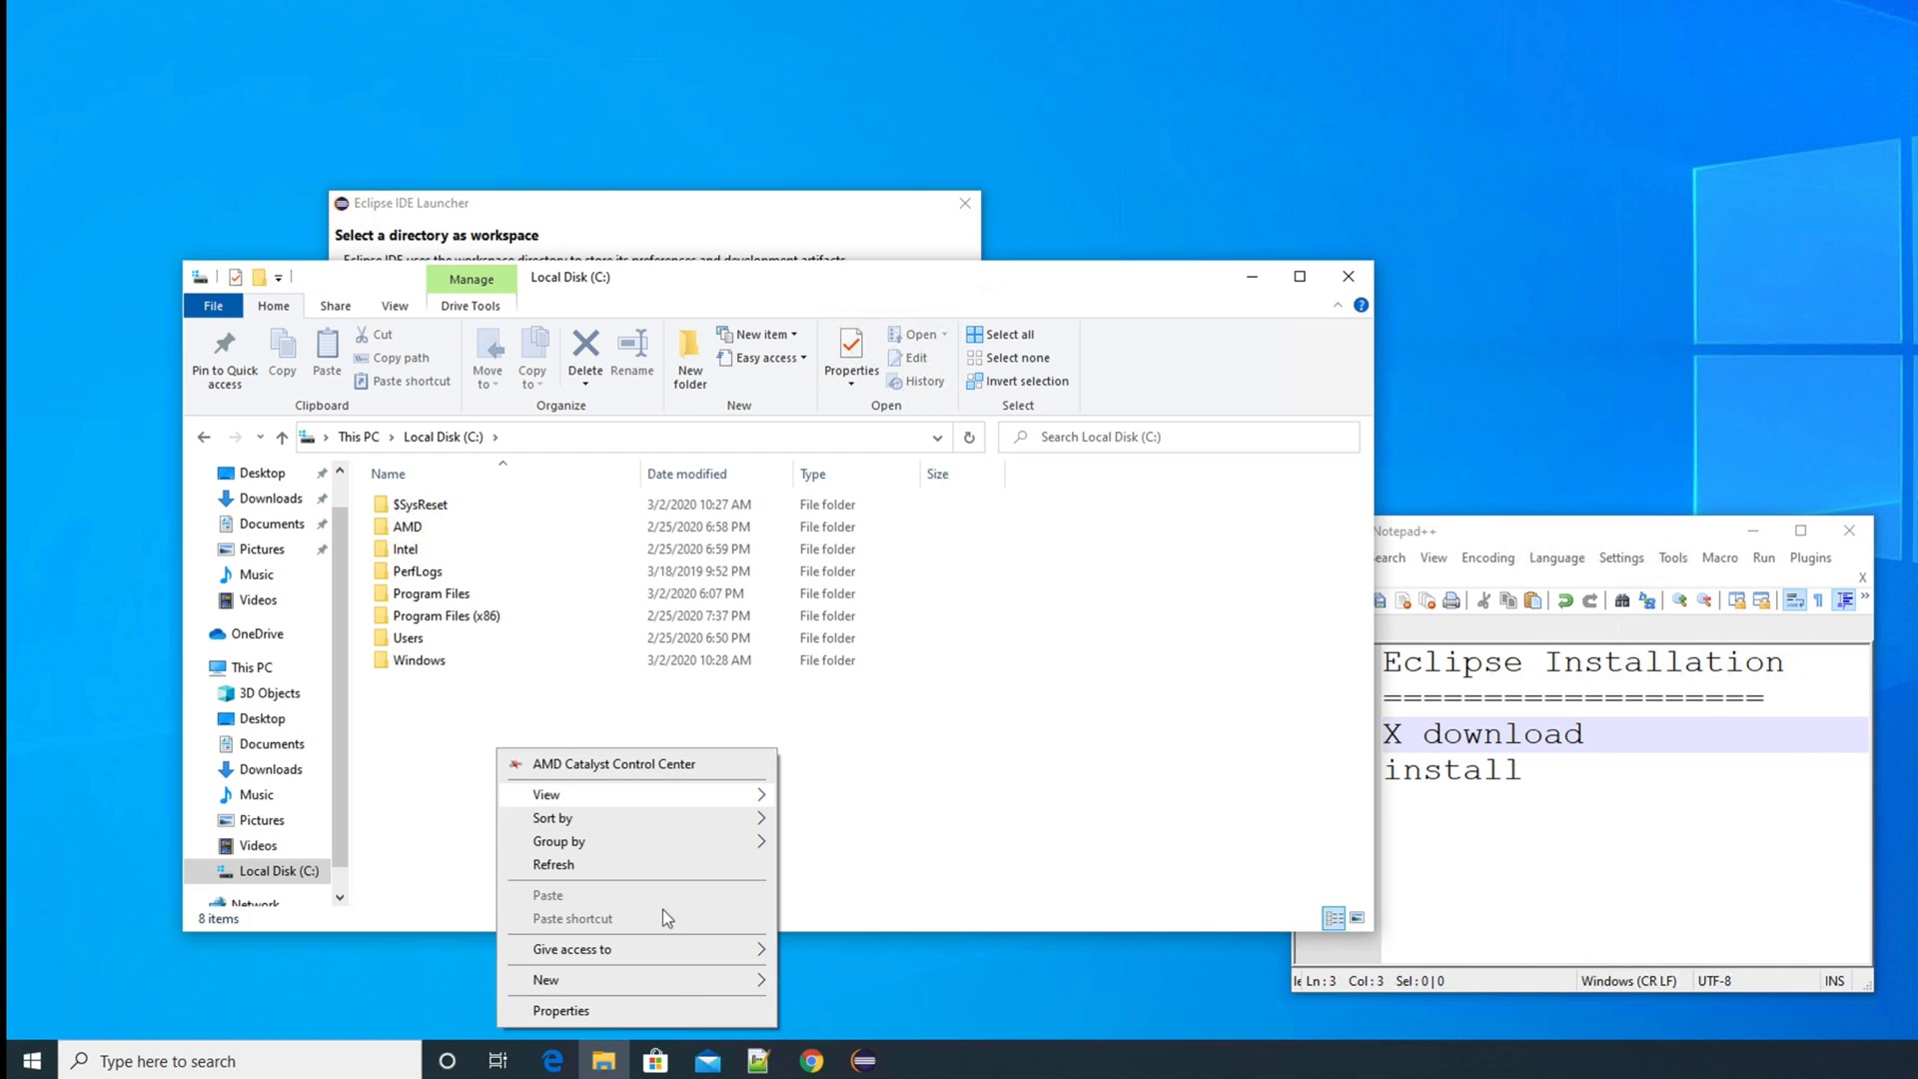
mouse_move(609, 975)
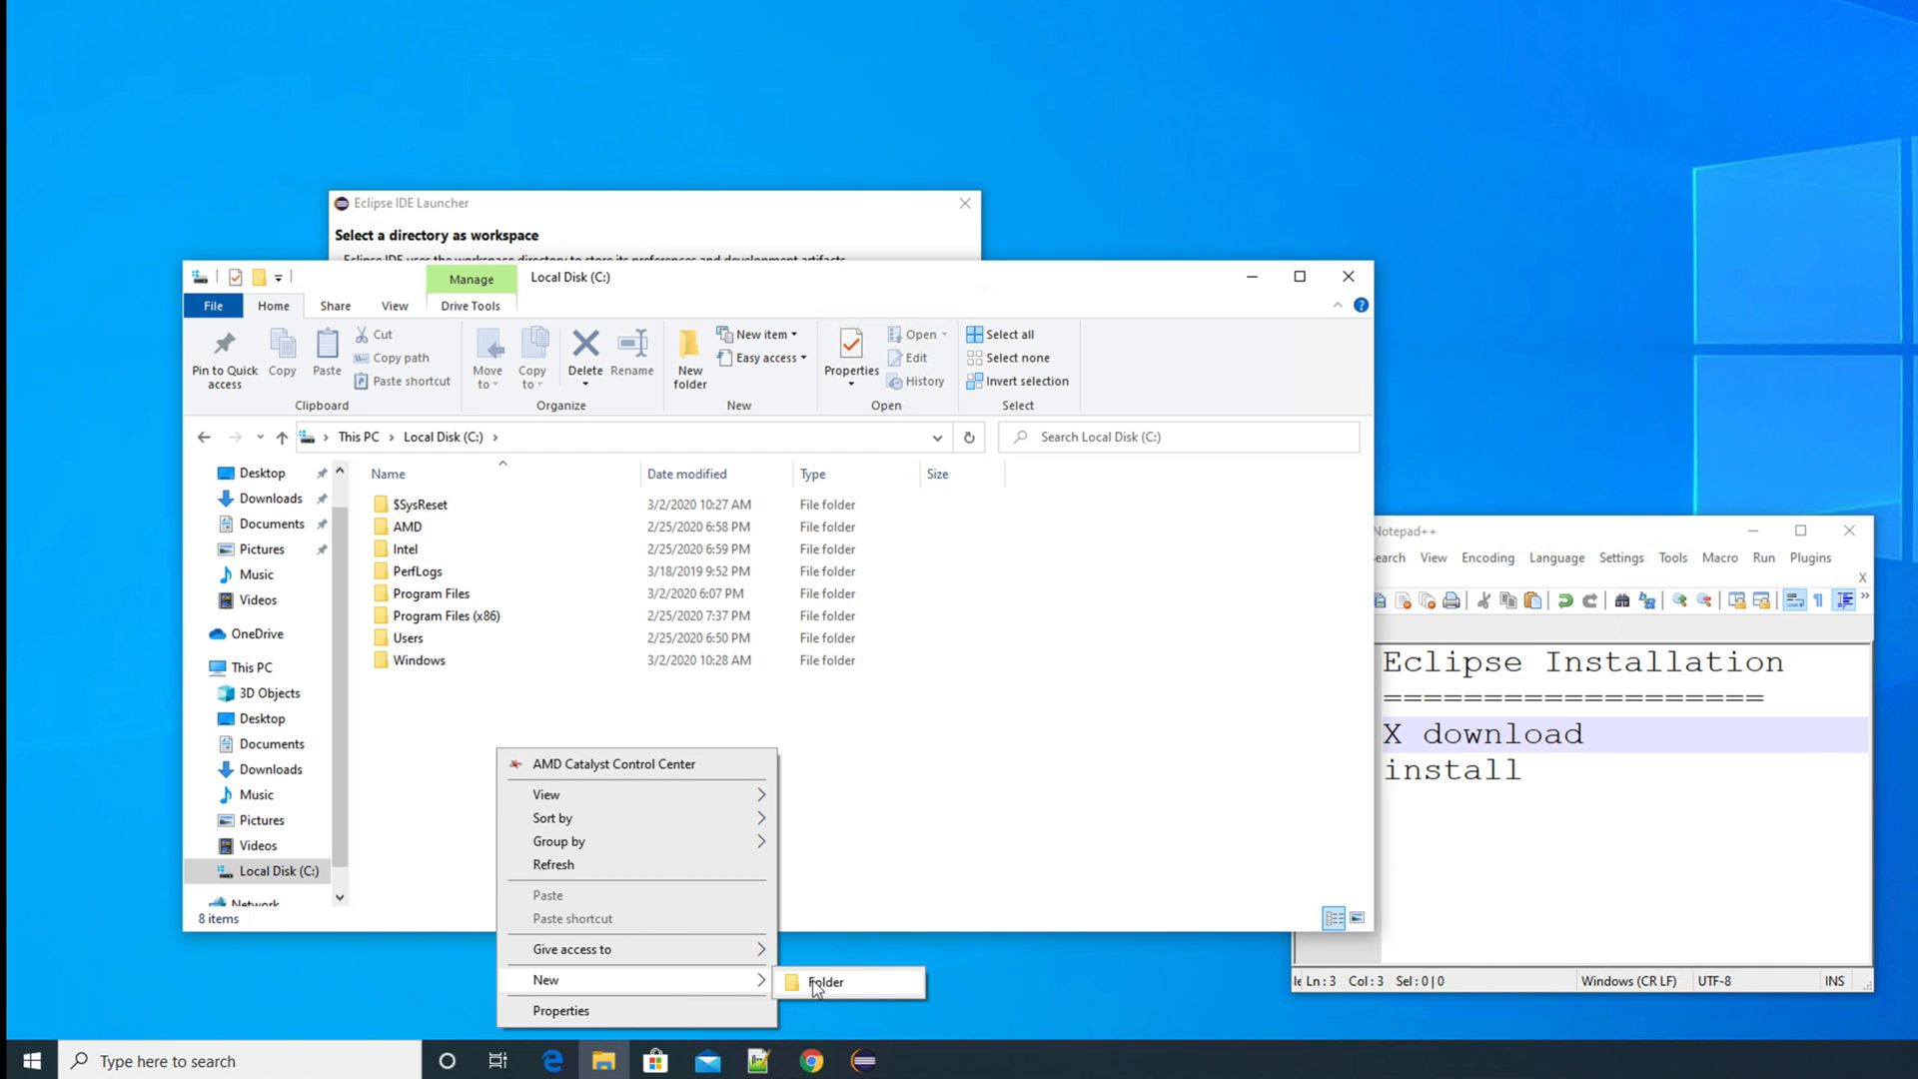
click(811, 979)
text(java)
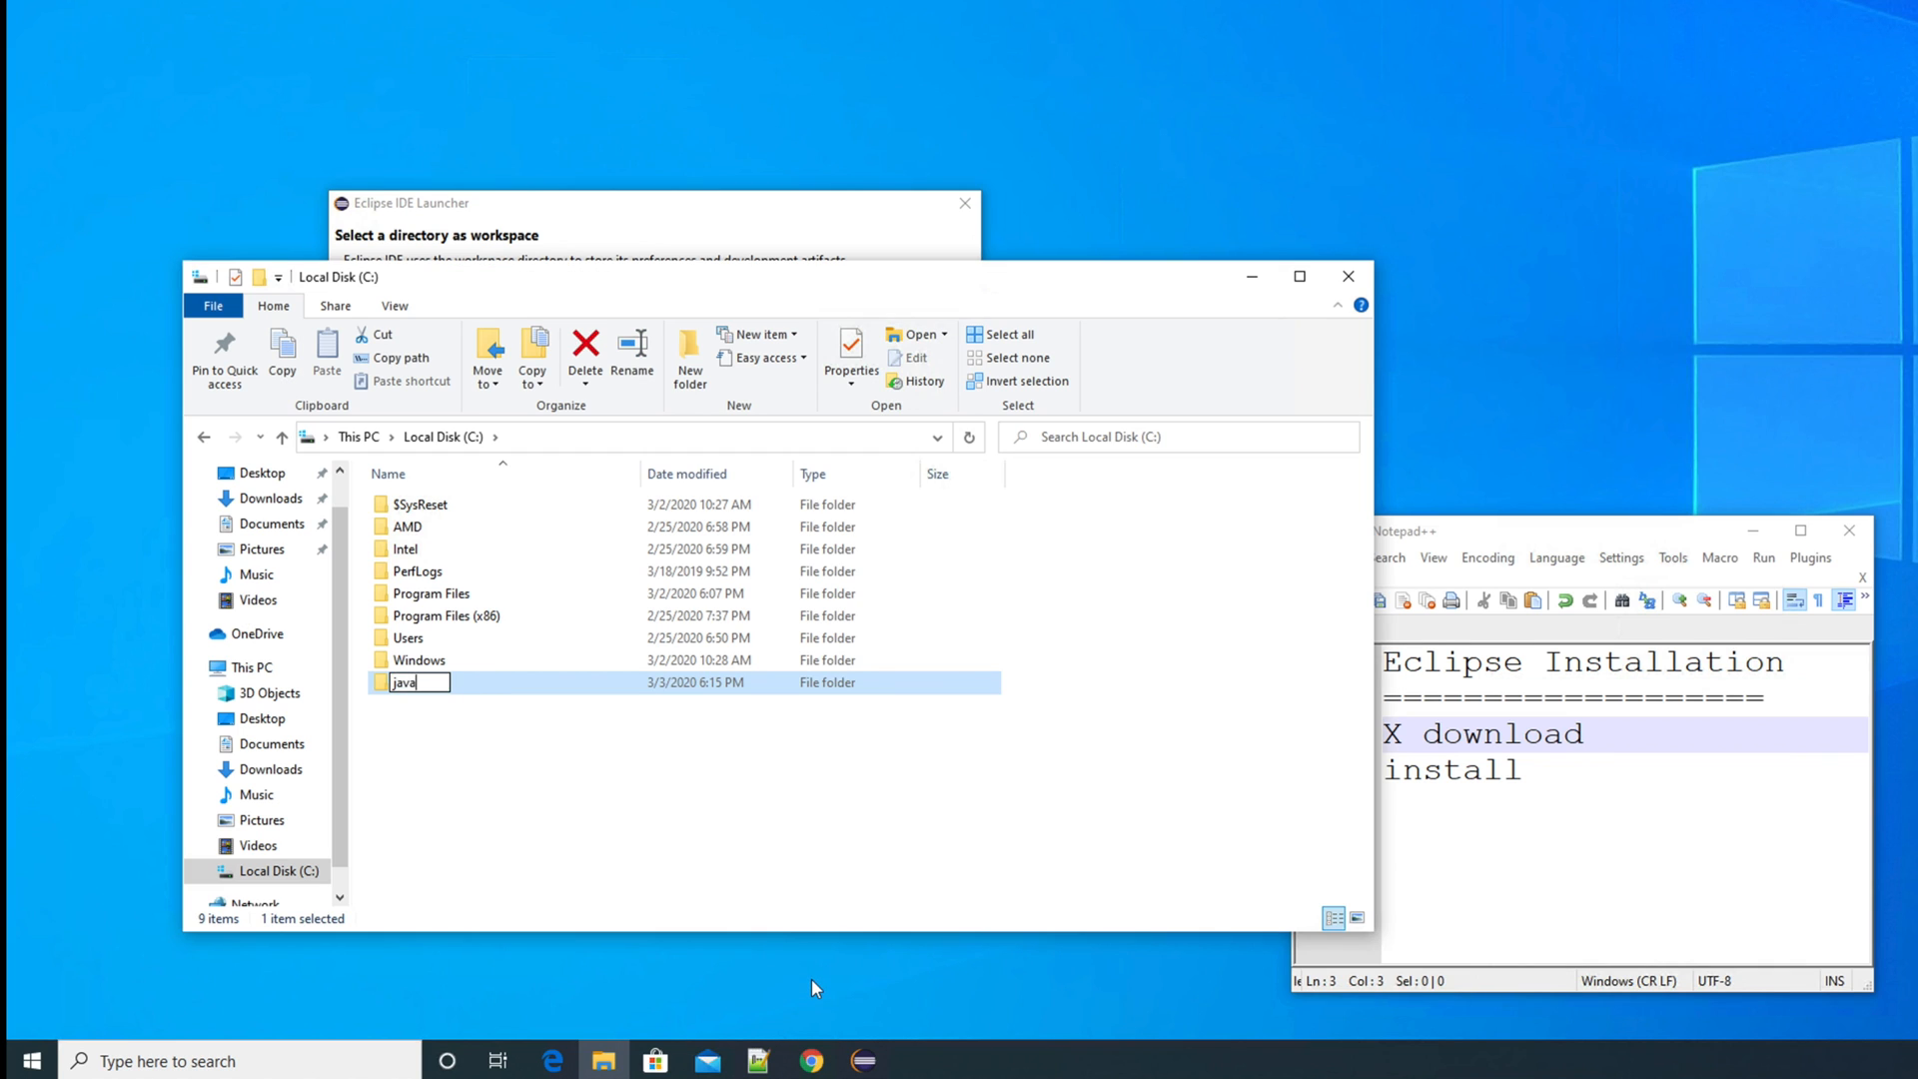
text(_program)
key(BackSpace)
key(BackSpace)
key(BackSpace)
text(a)
key(BackSpace)
text(ram)
key(Return)
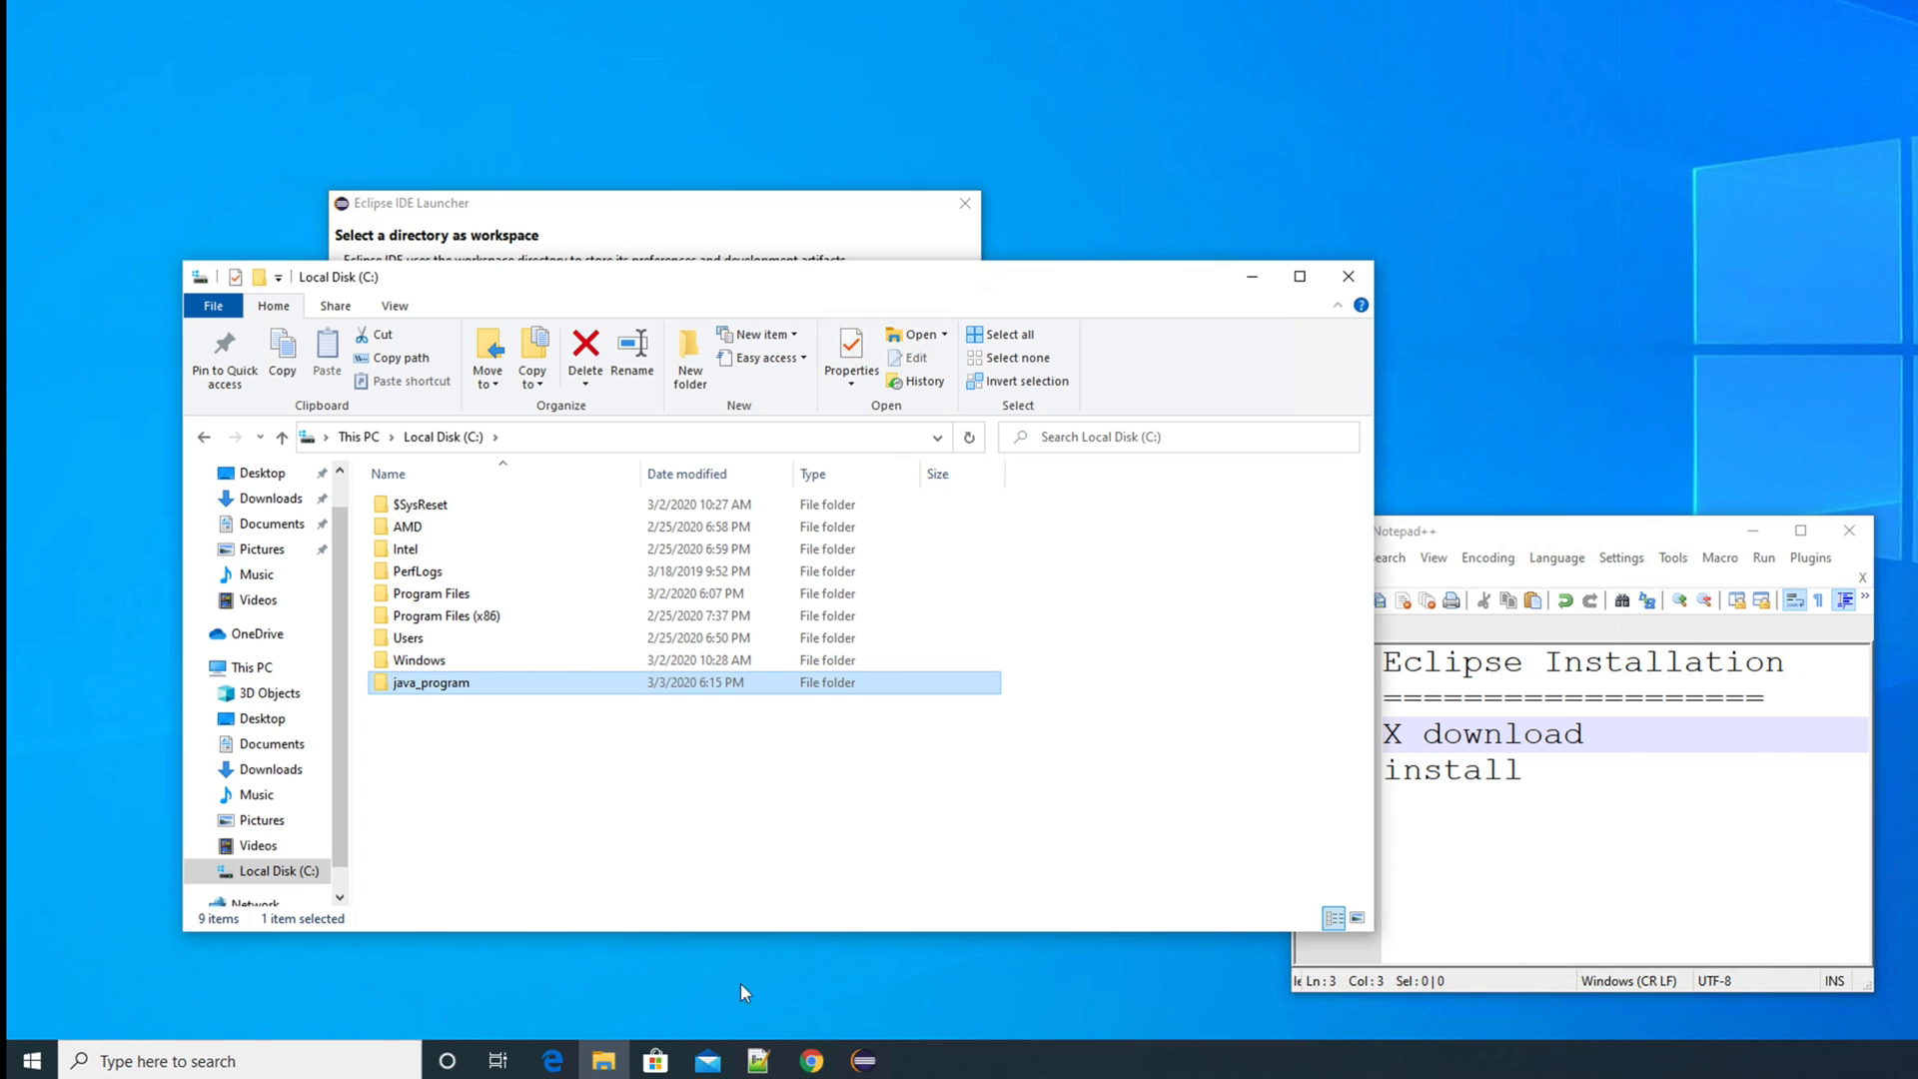
click(467, 680)
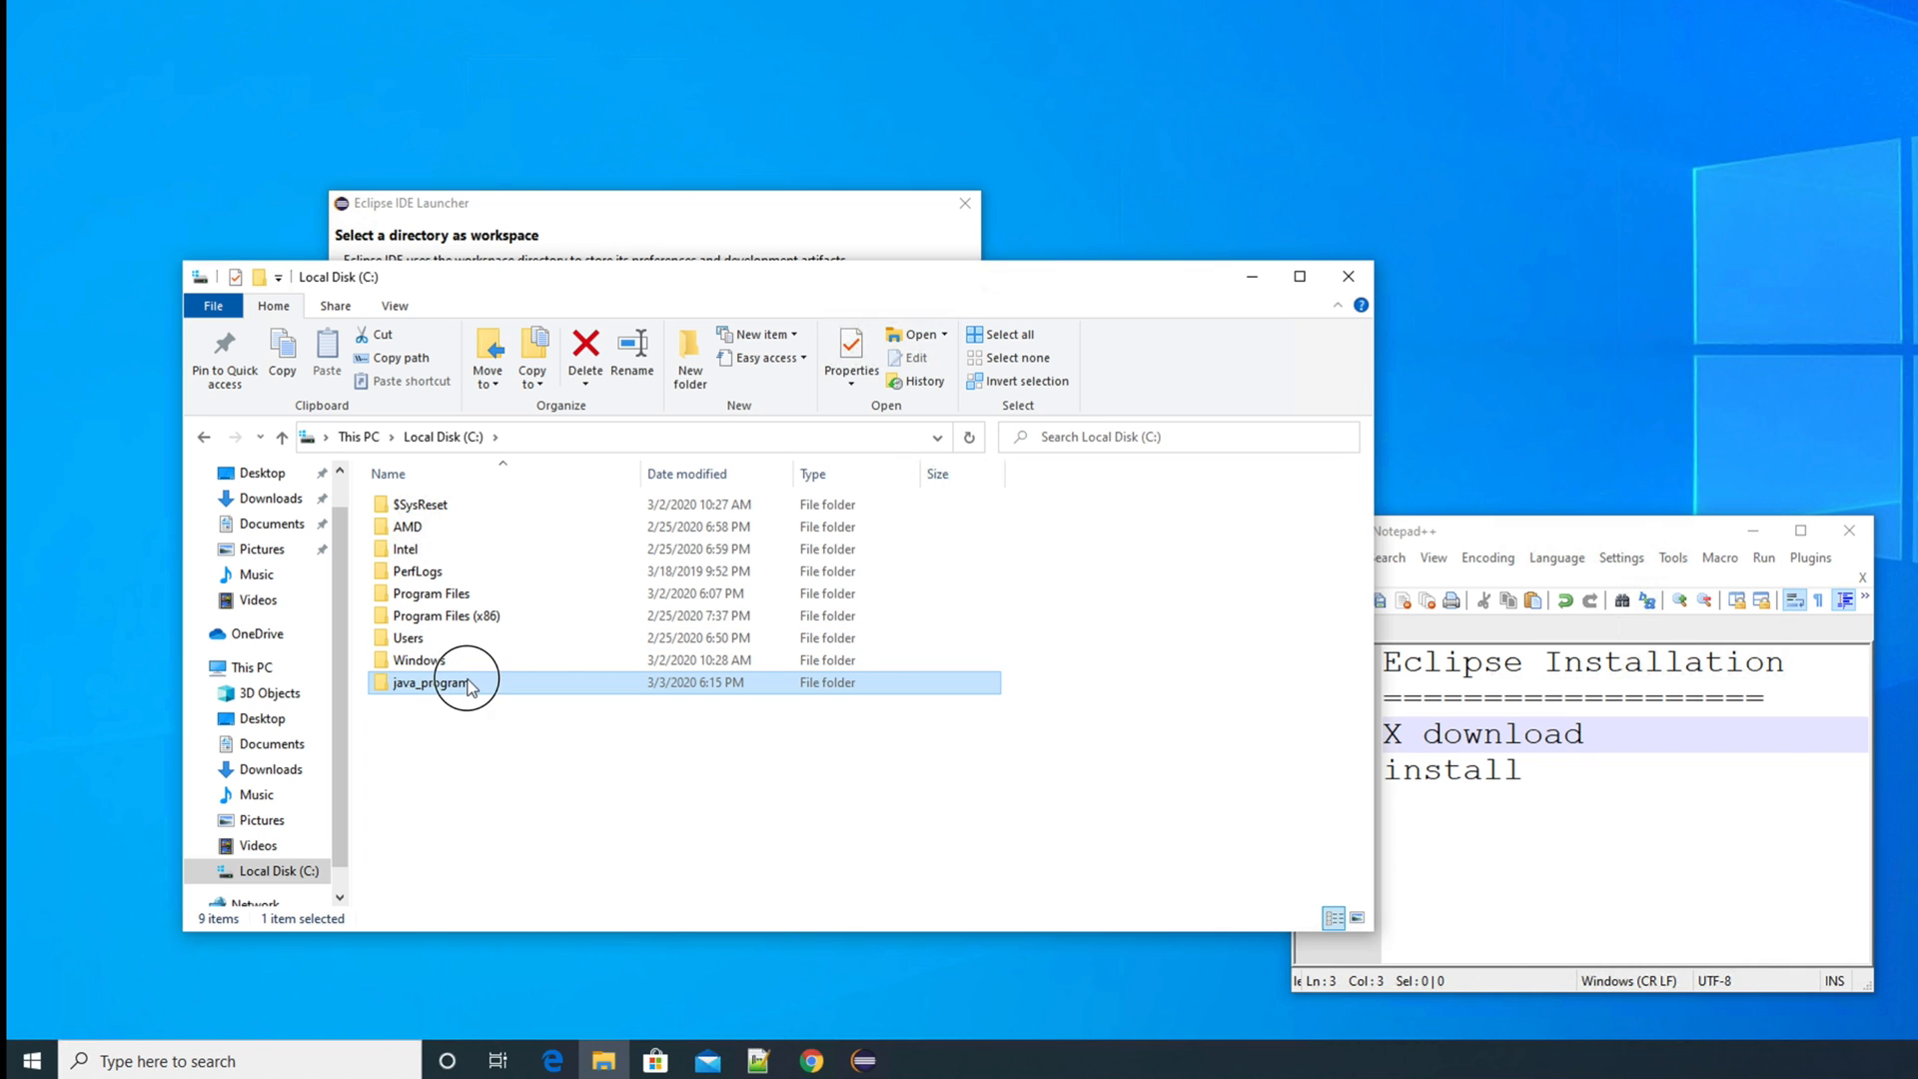
Choose C:\java_program as the workspace directory in the Eclipse launcher and launch the IDE
click(619, 215)
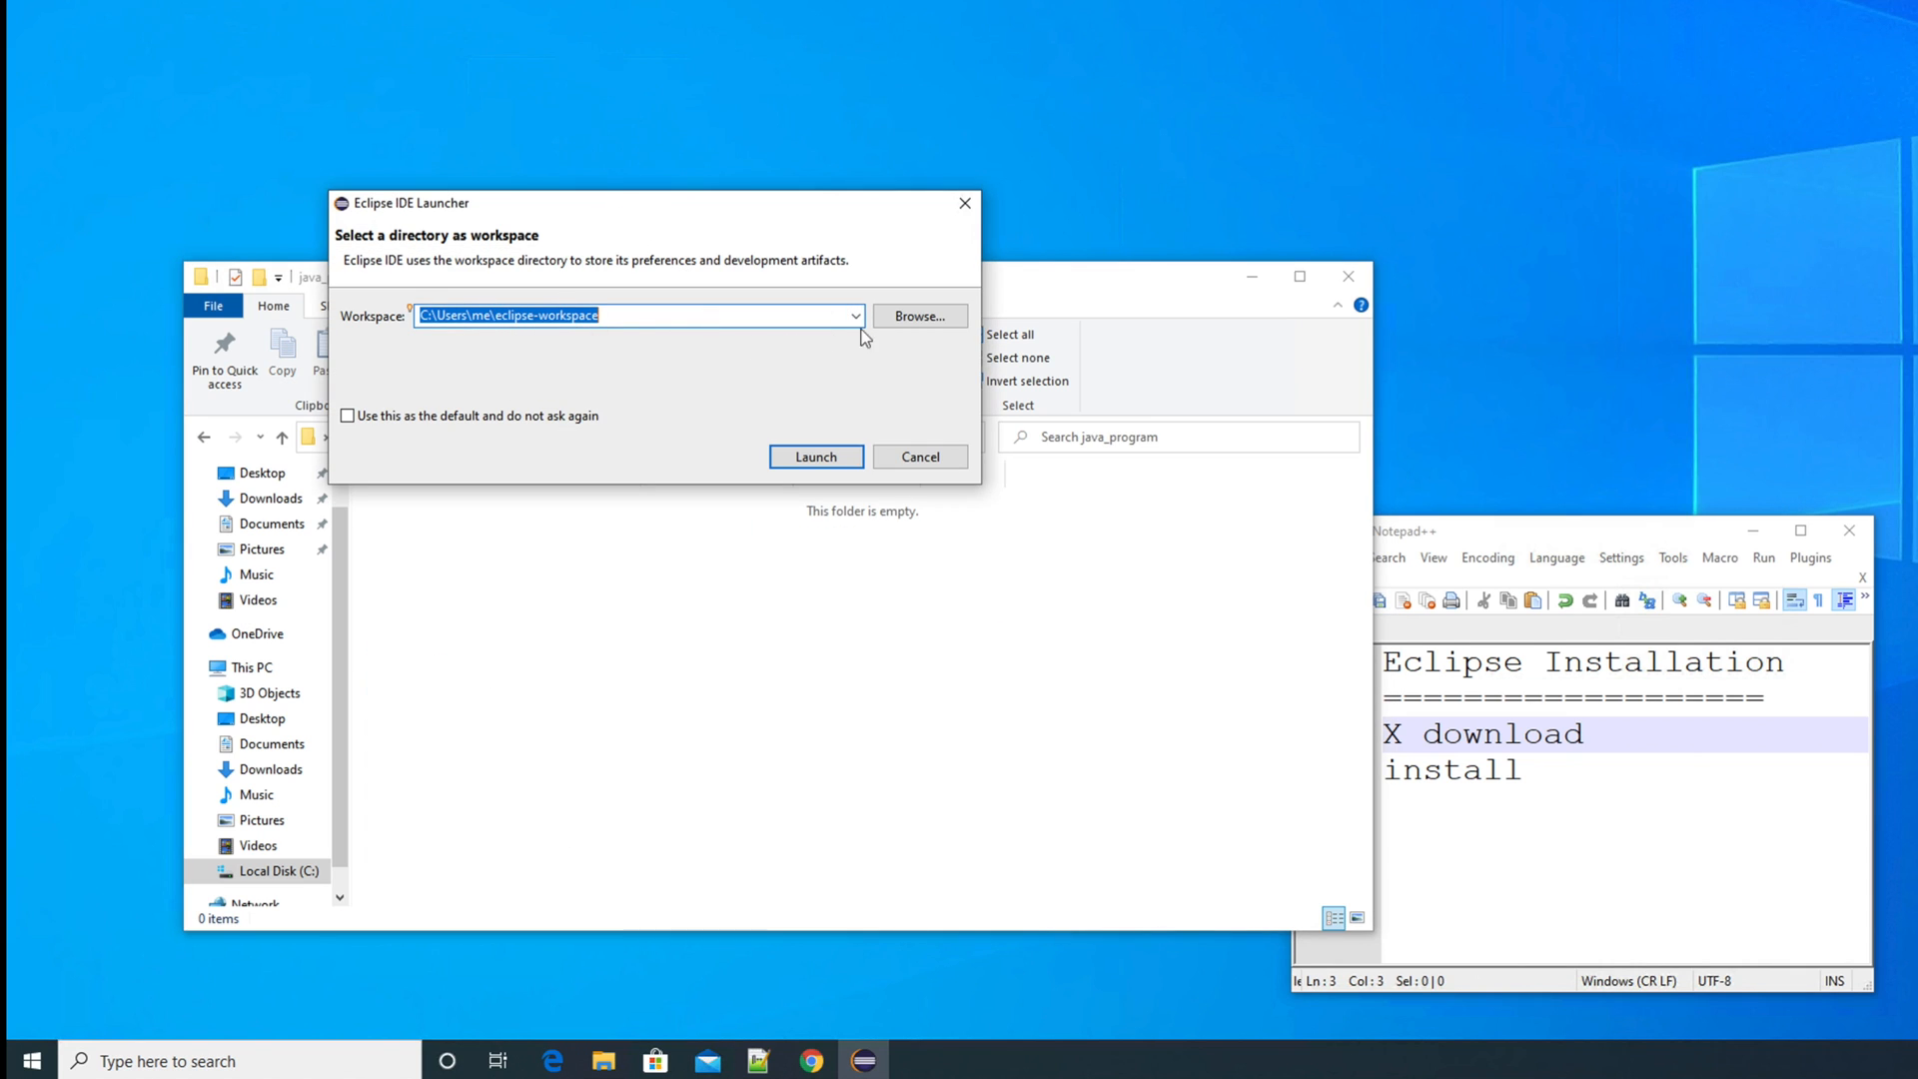
click(913, 317)
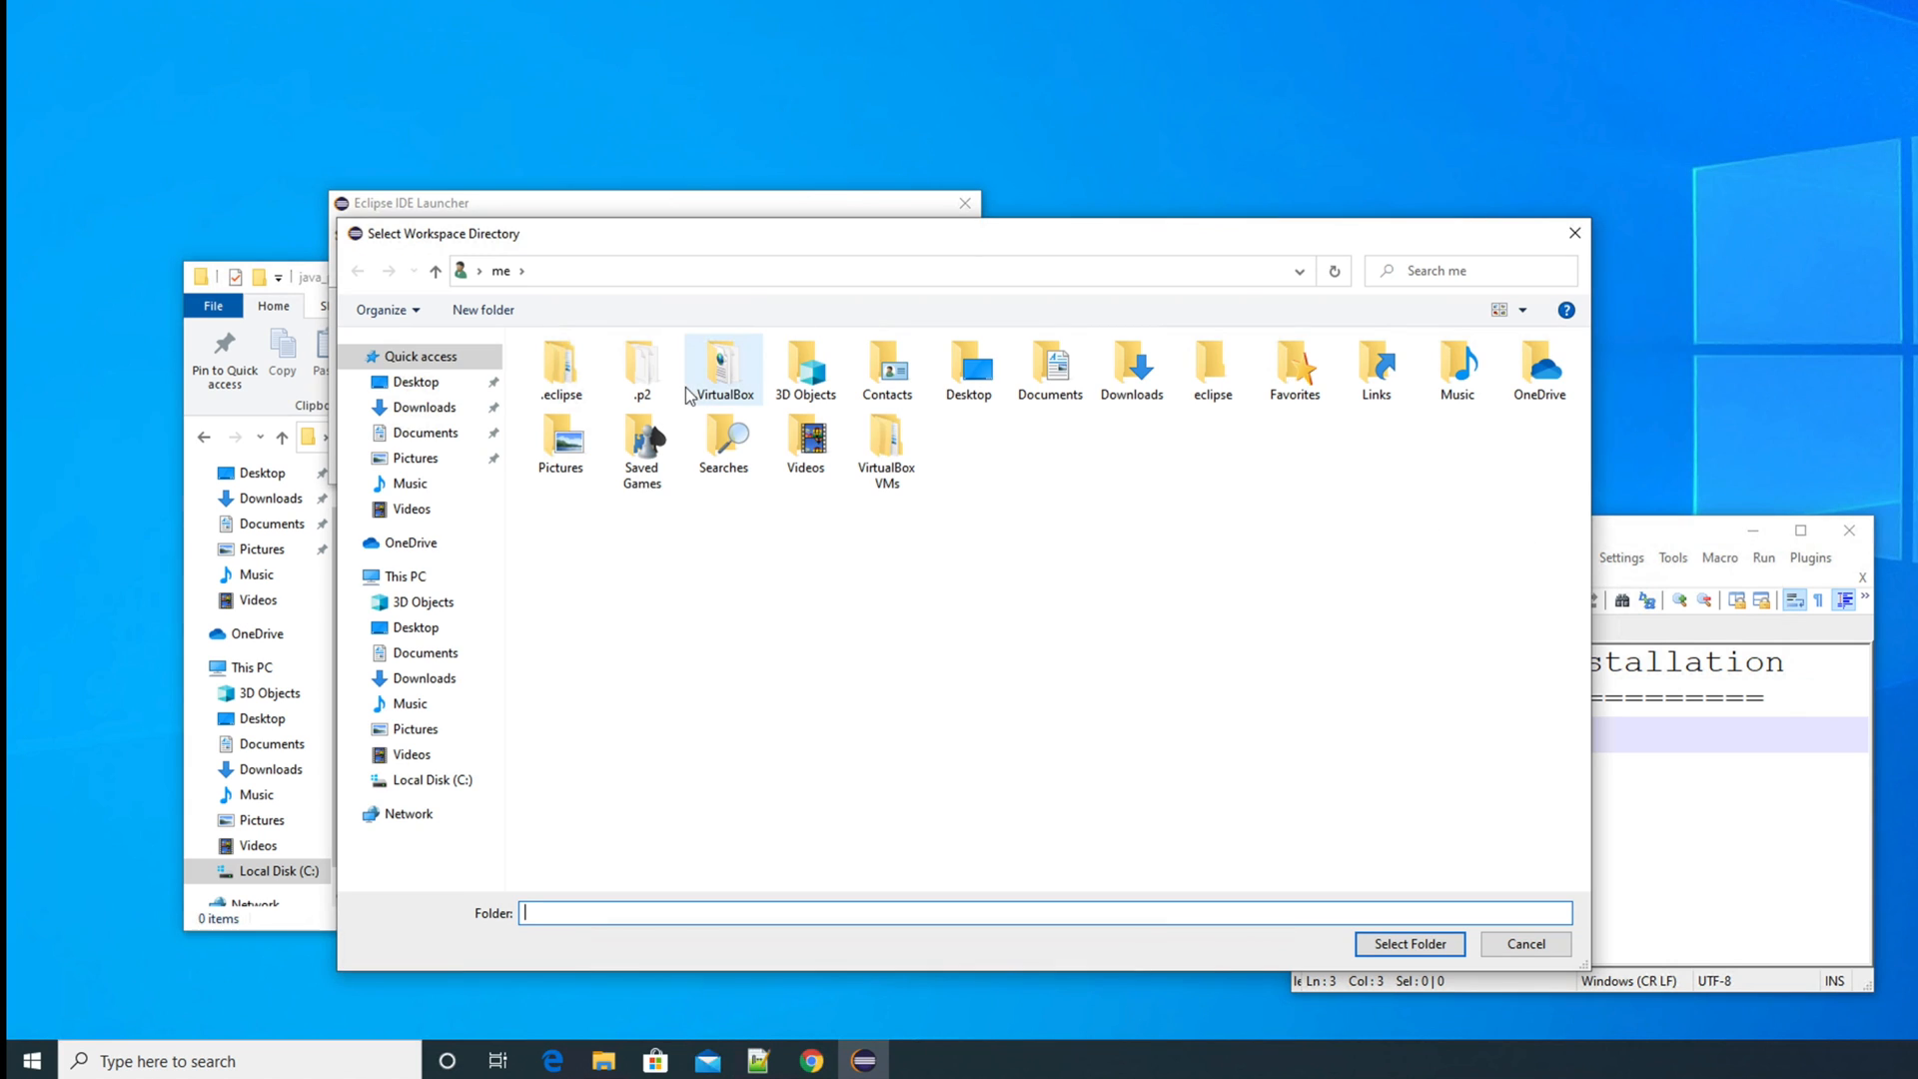
click(460, 579)
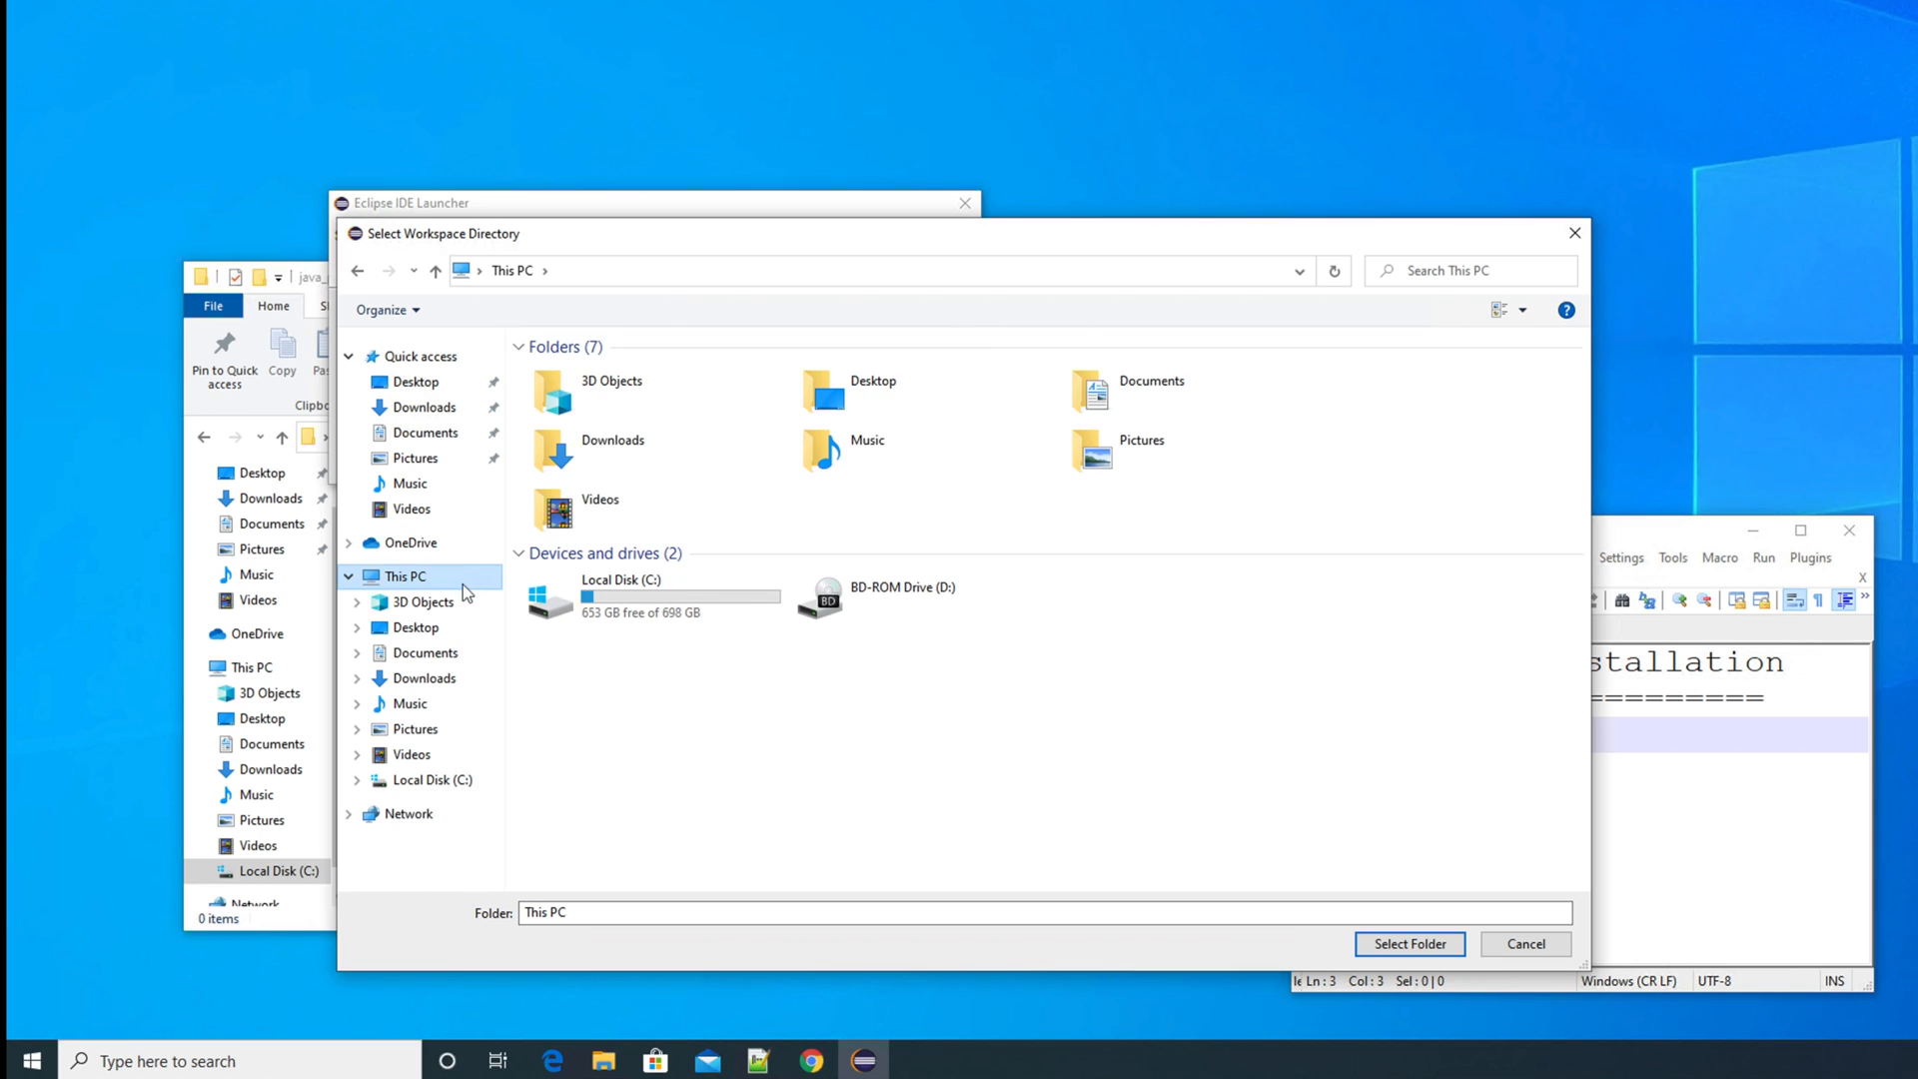
double_click(609, 584)
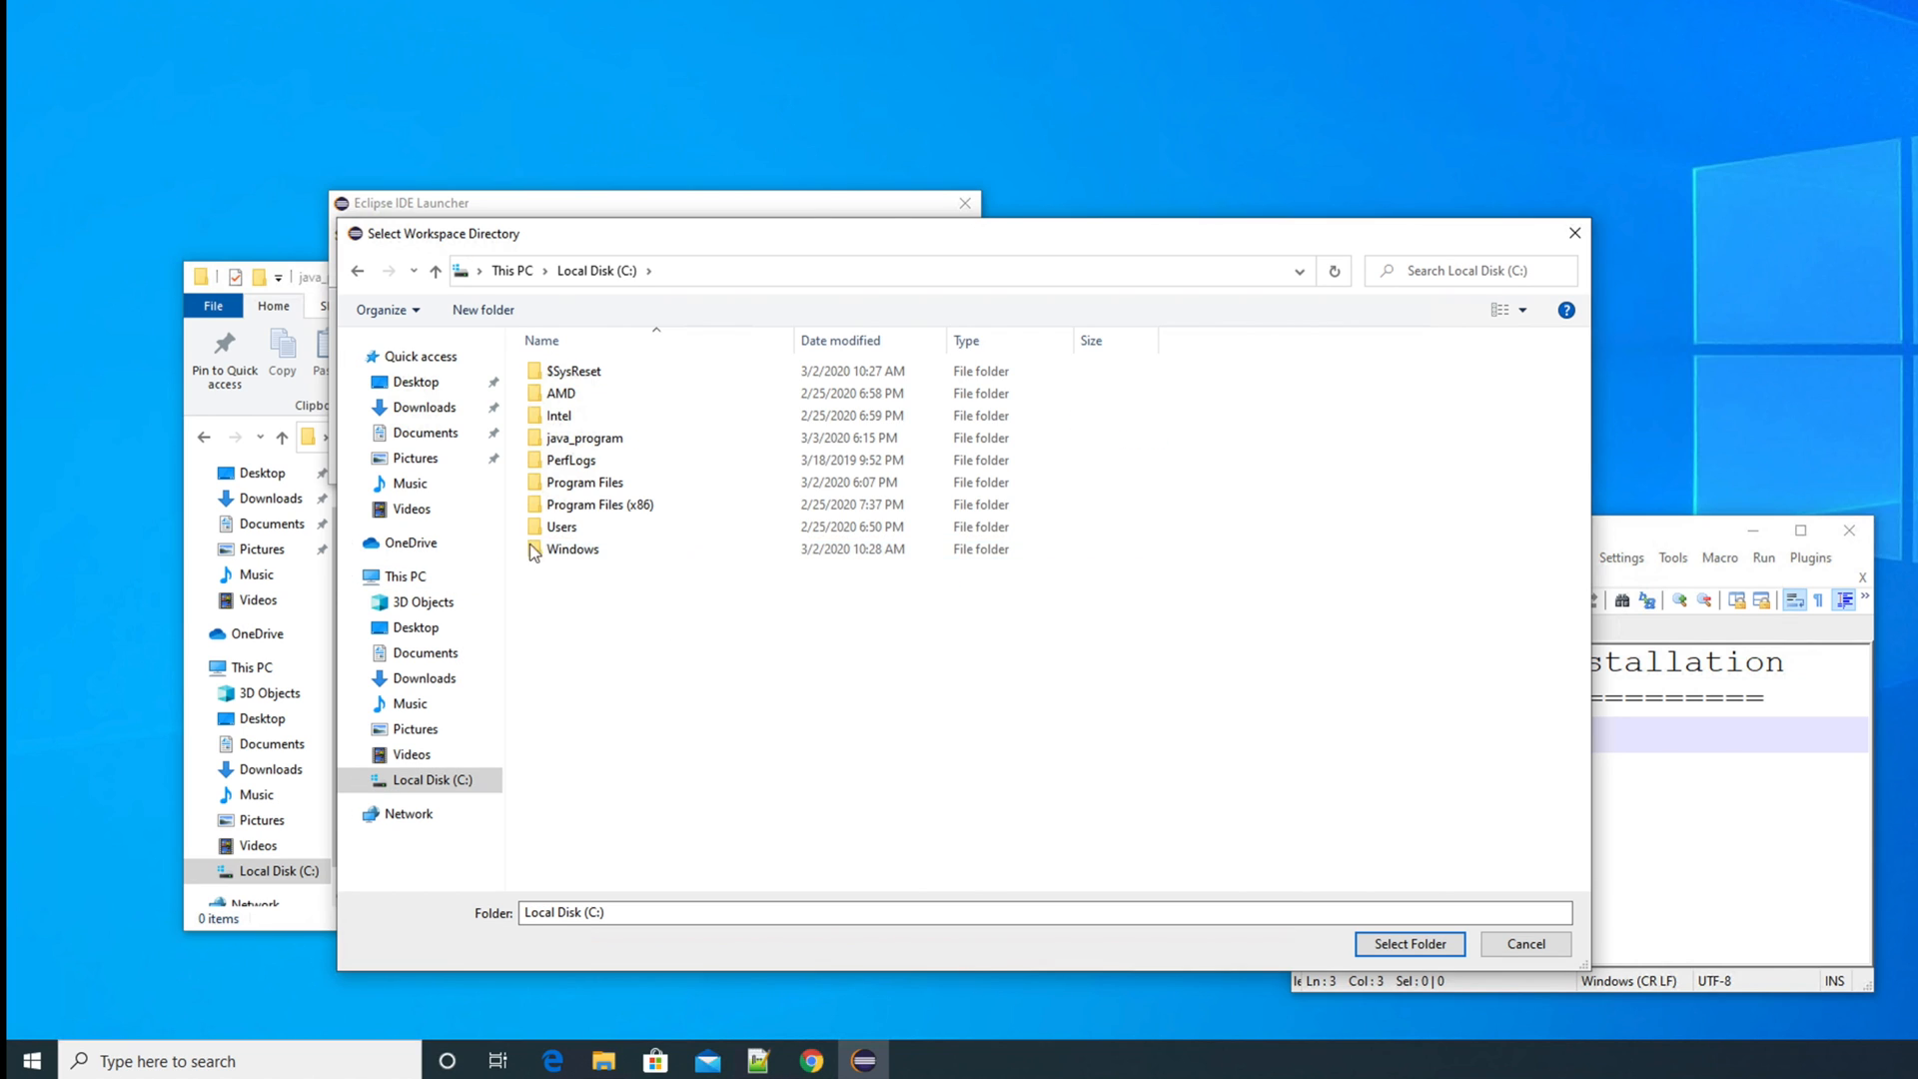
click(585, 440)
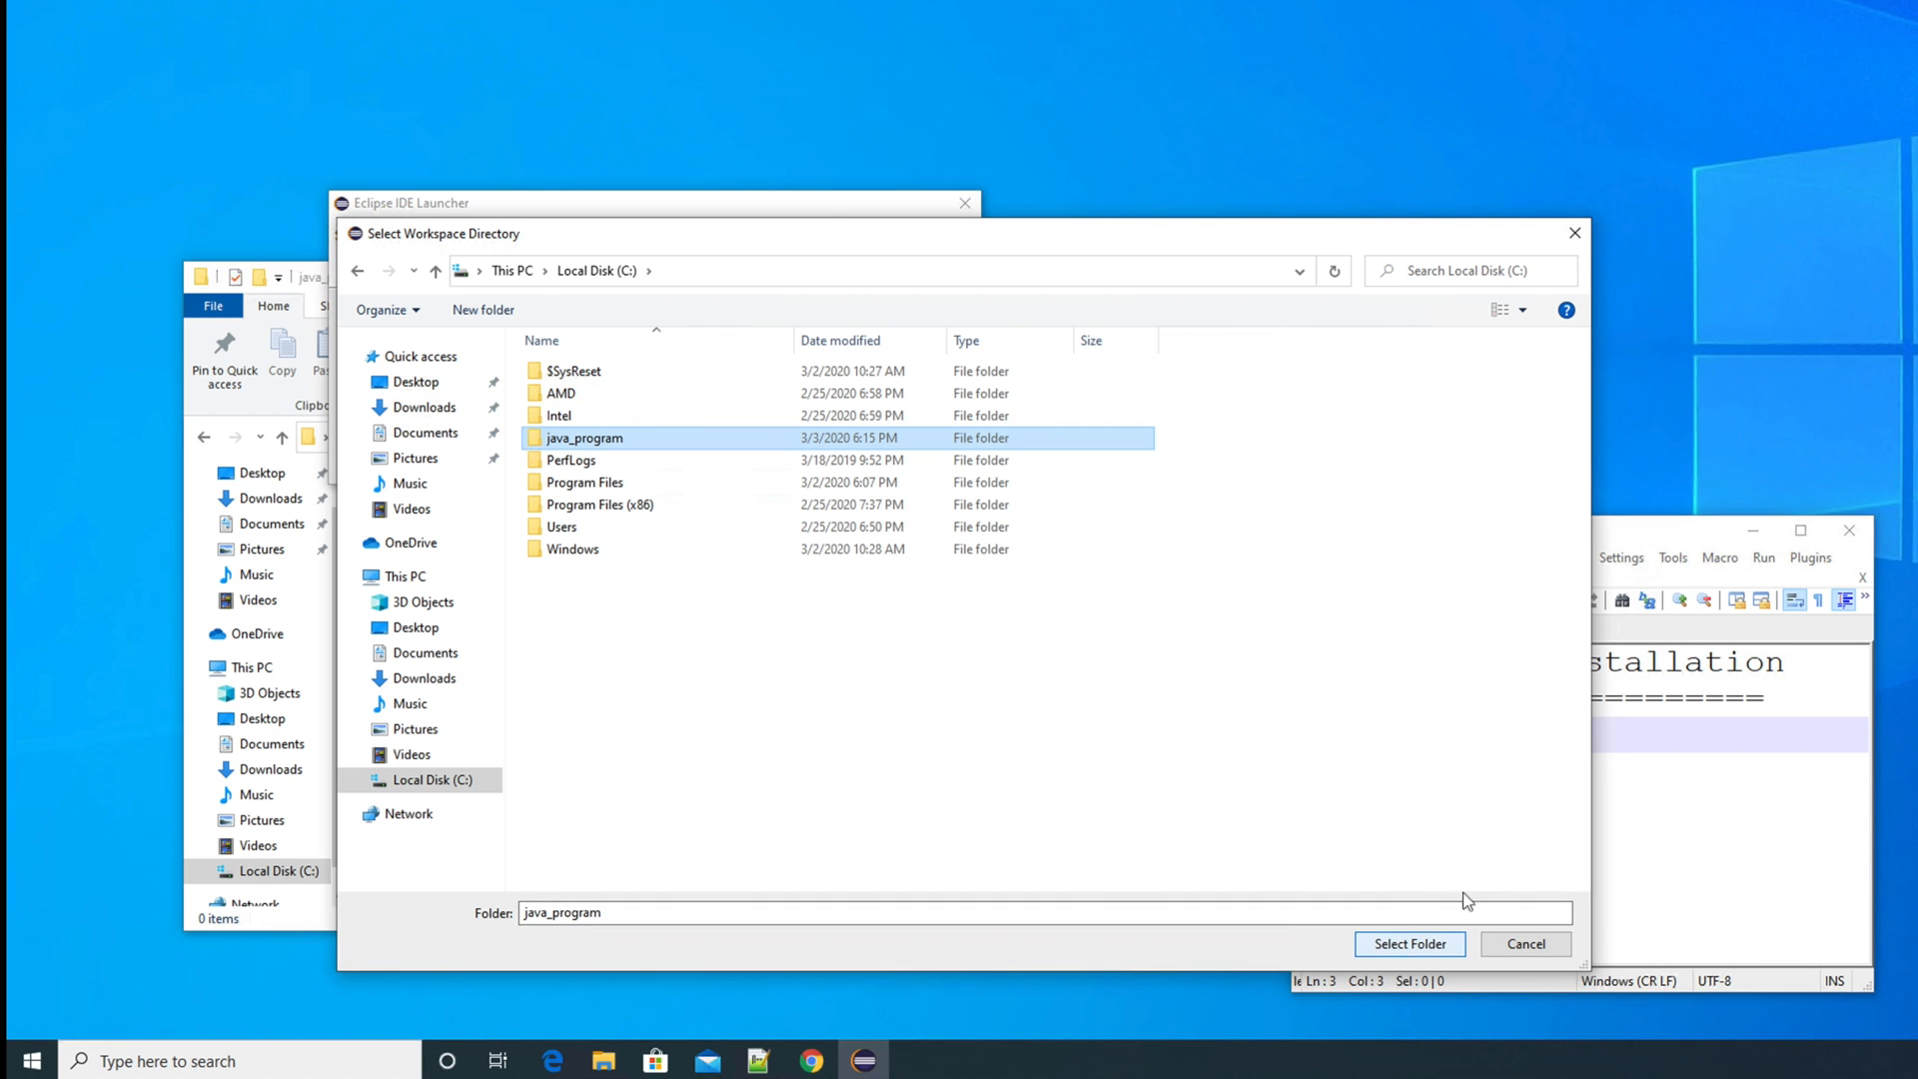
drag(1590, 753, 1190, 710)
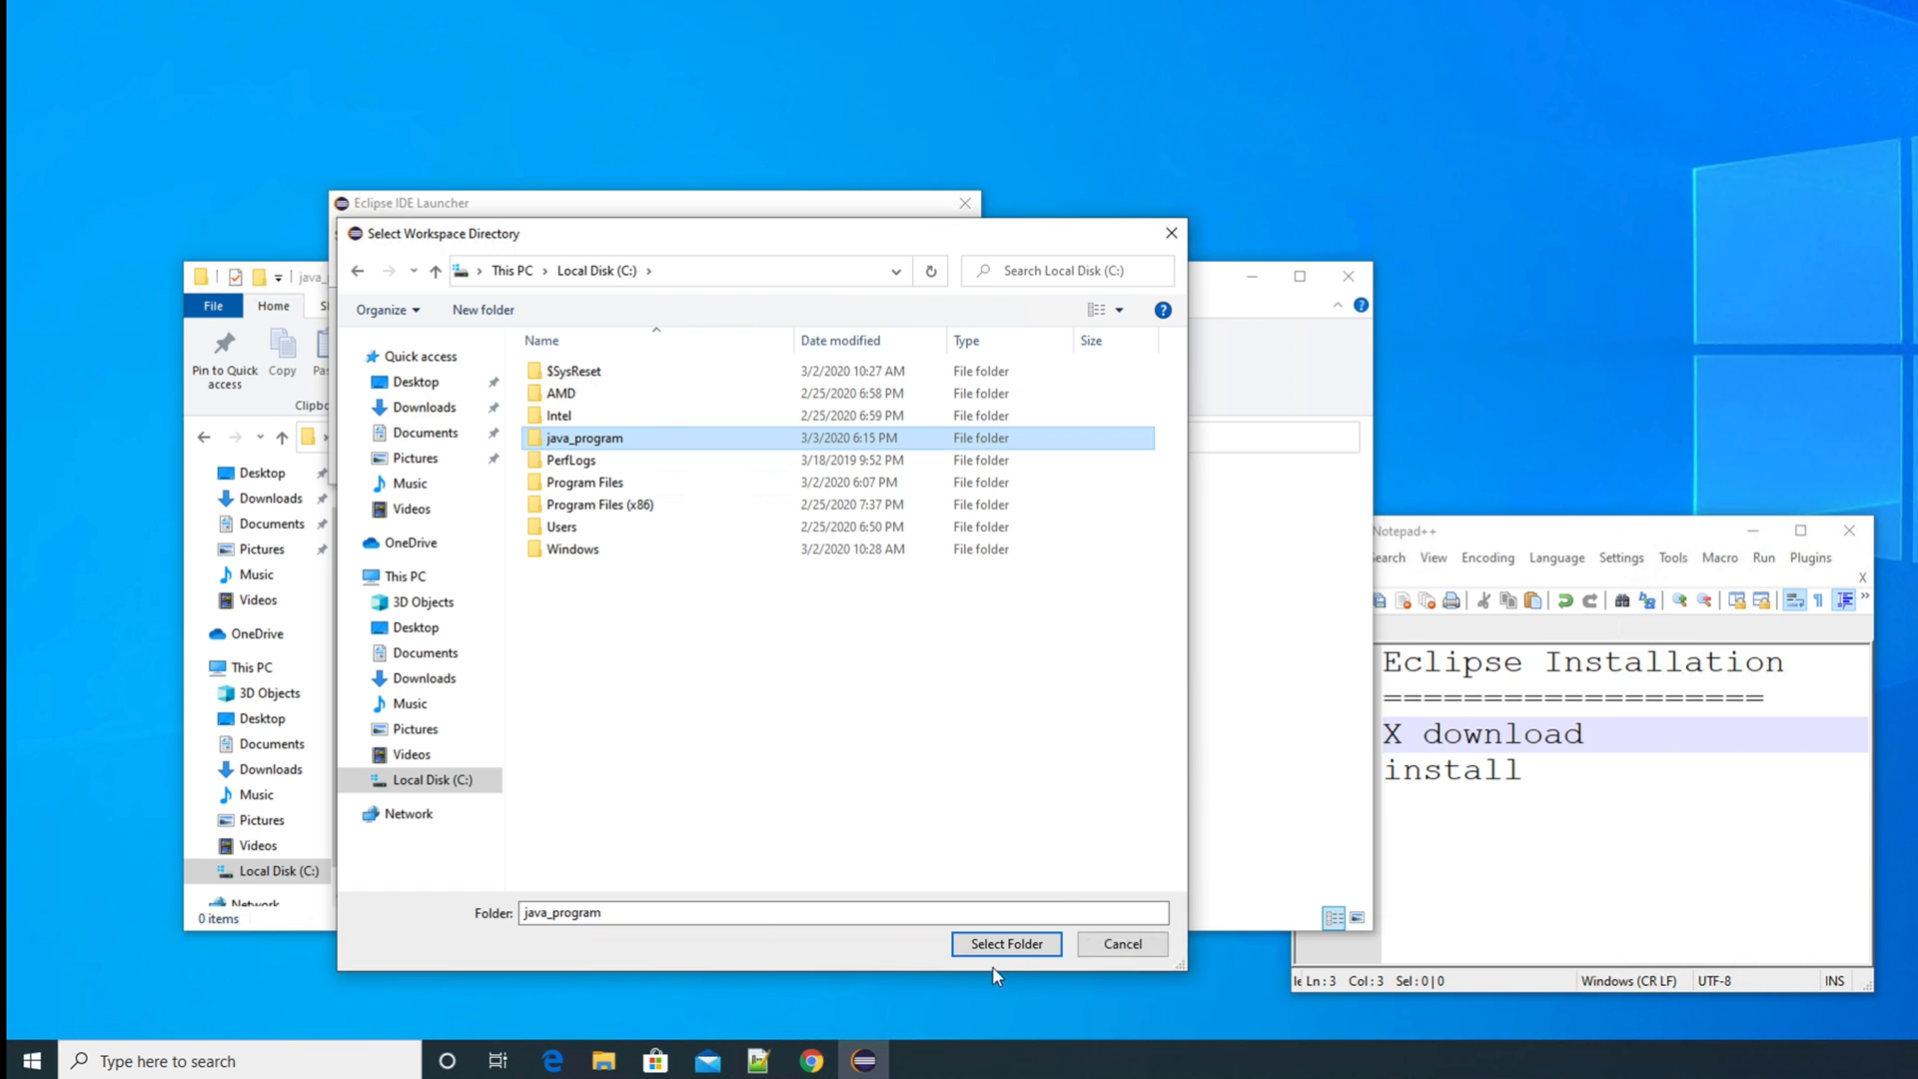
click(1007, 944)
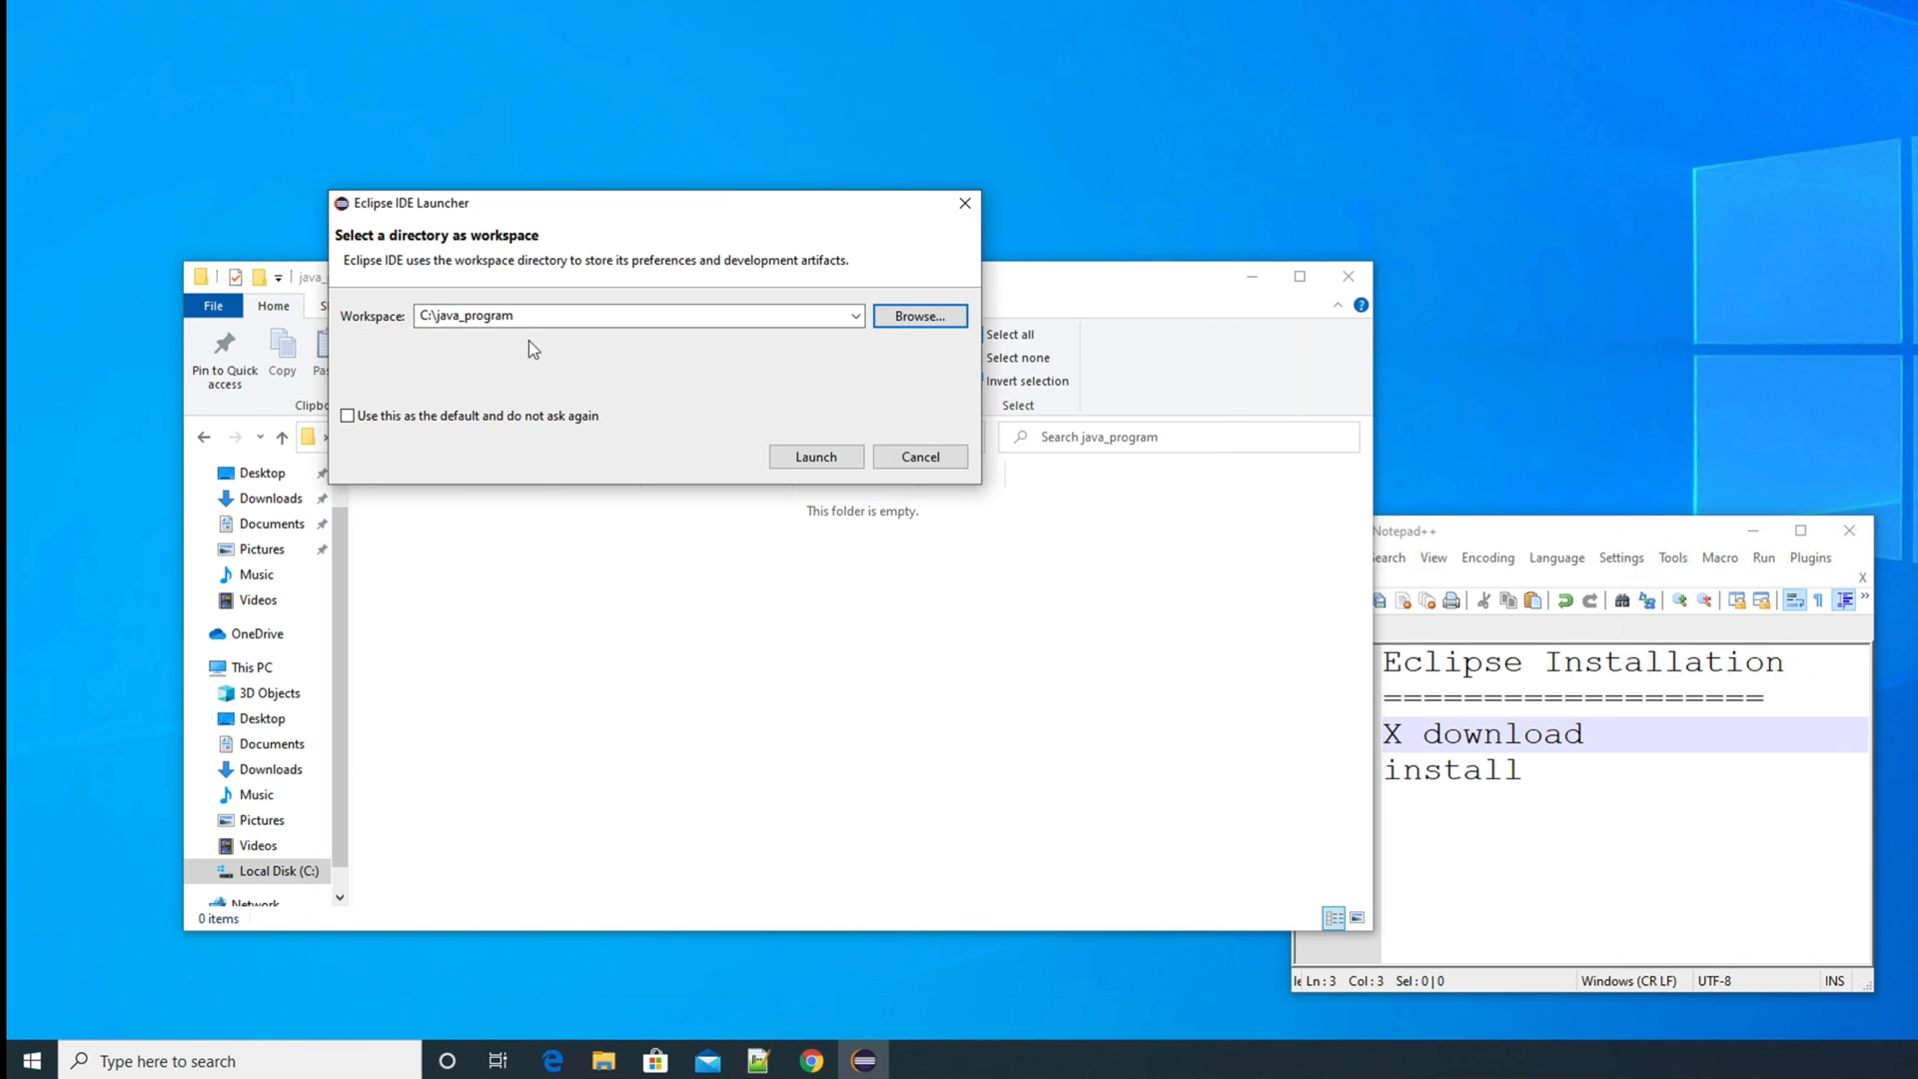
click(814, 457)
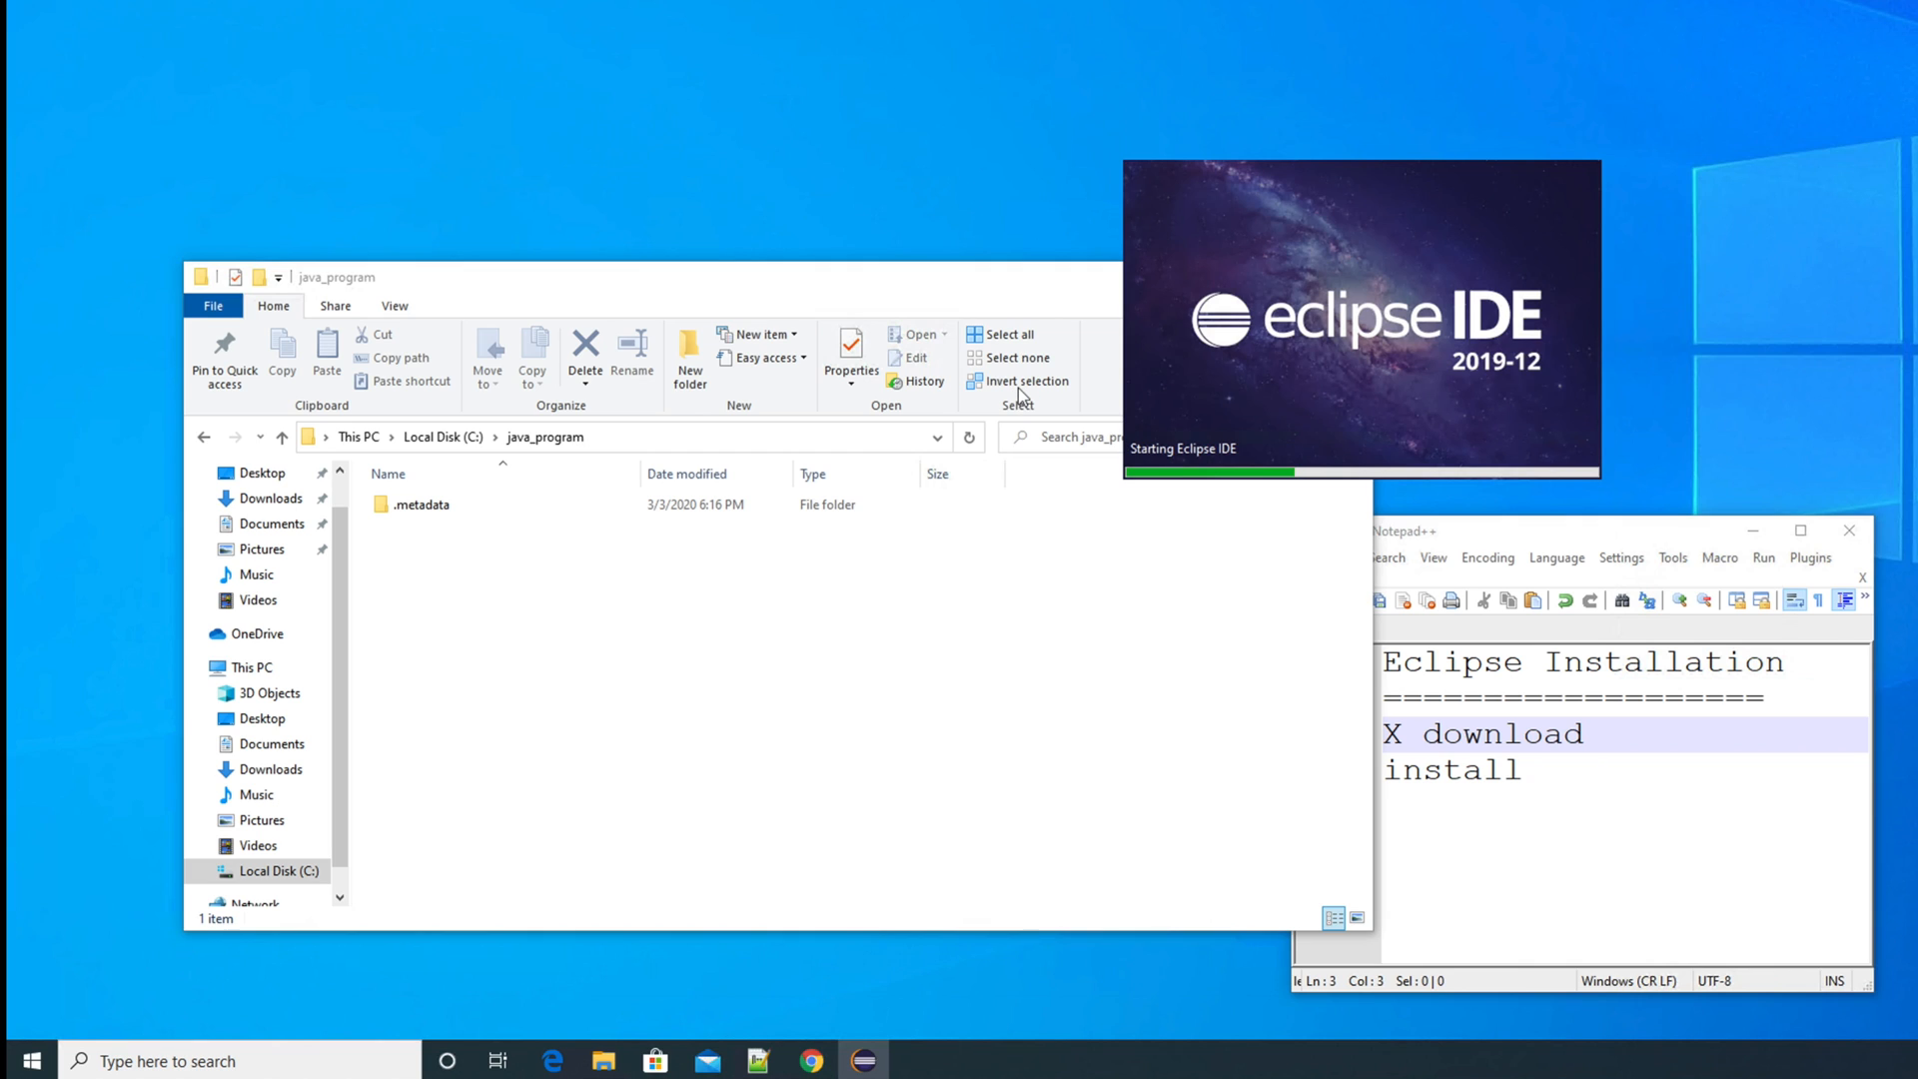
Minimize the File Explorer window showing java_program and close the Welcome page in Eclipse
click(995, 302)
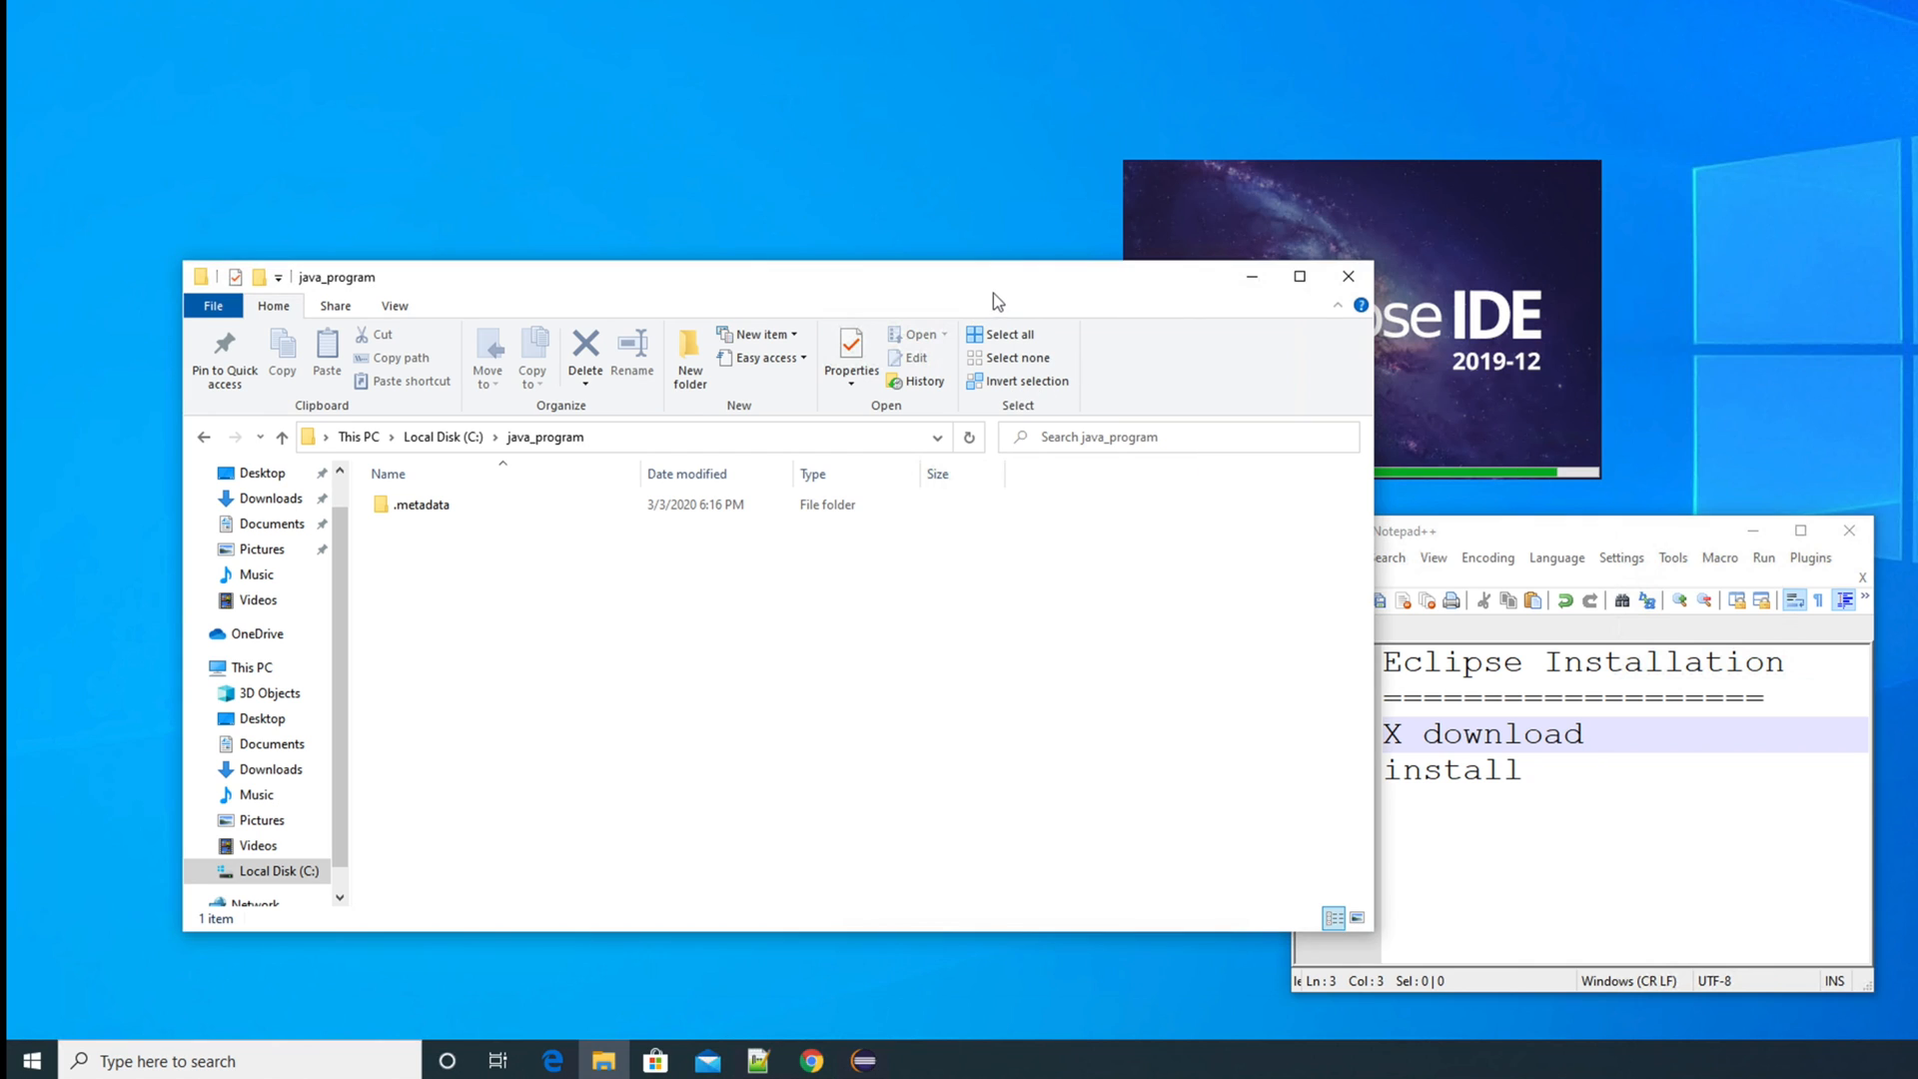
click(1249, 277)
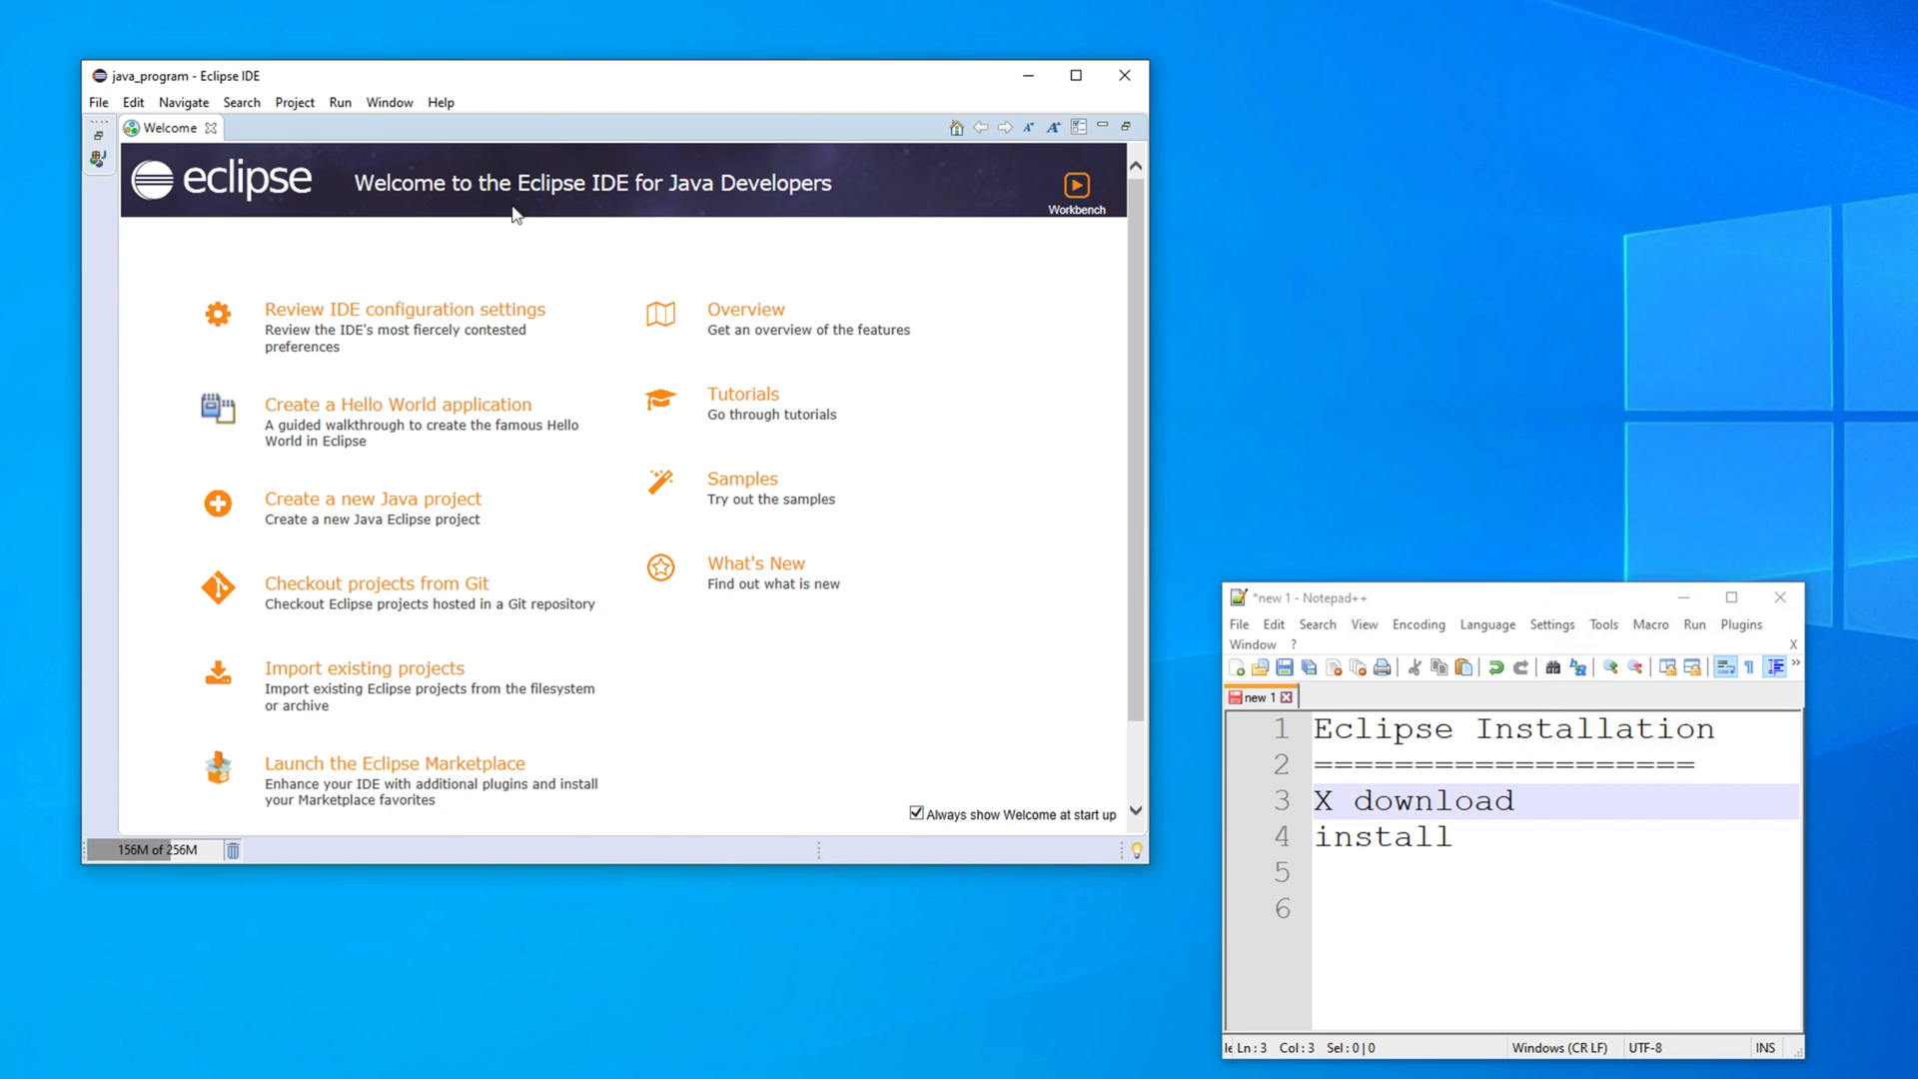
drag(517, 183, 829, 186)
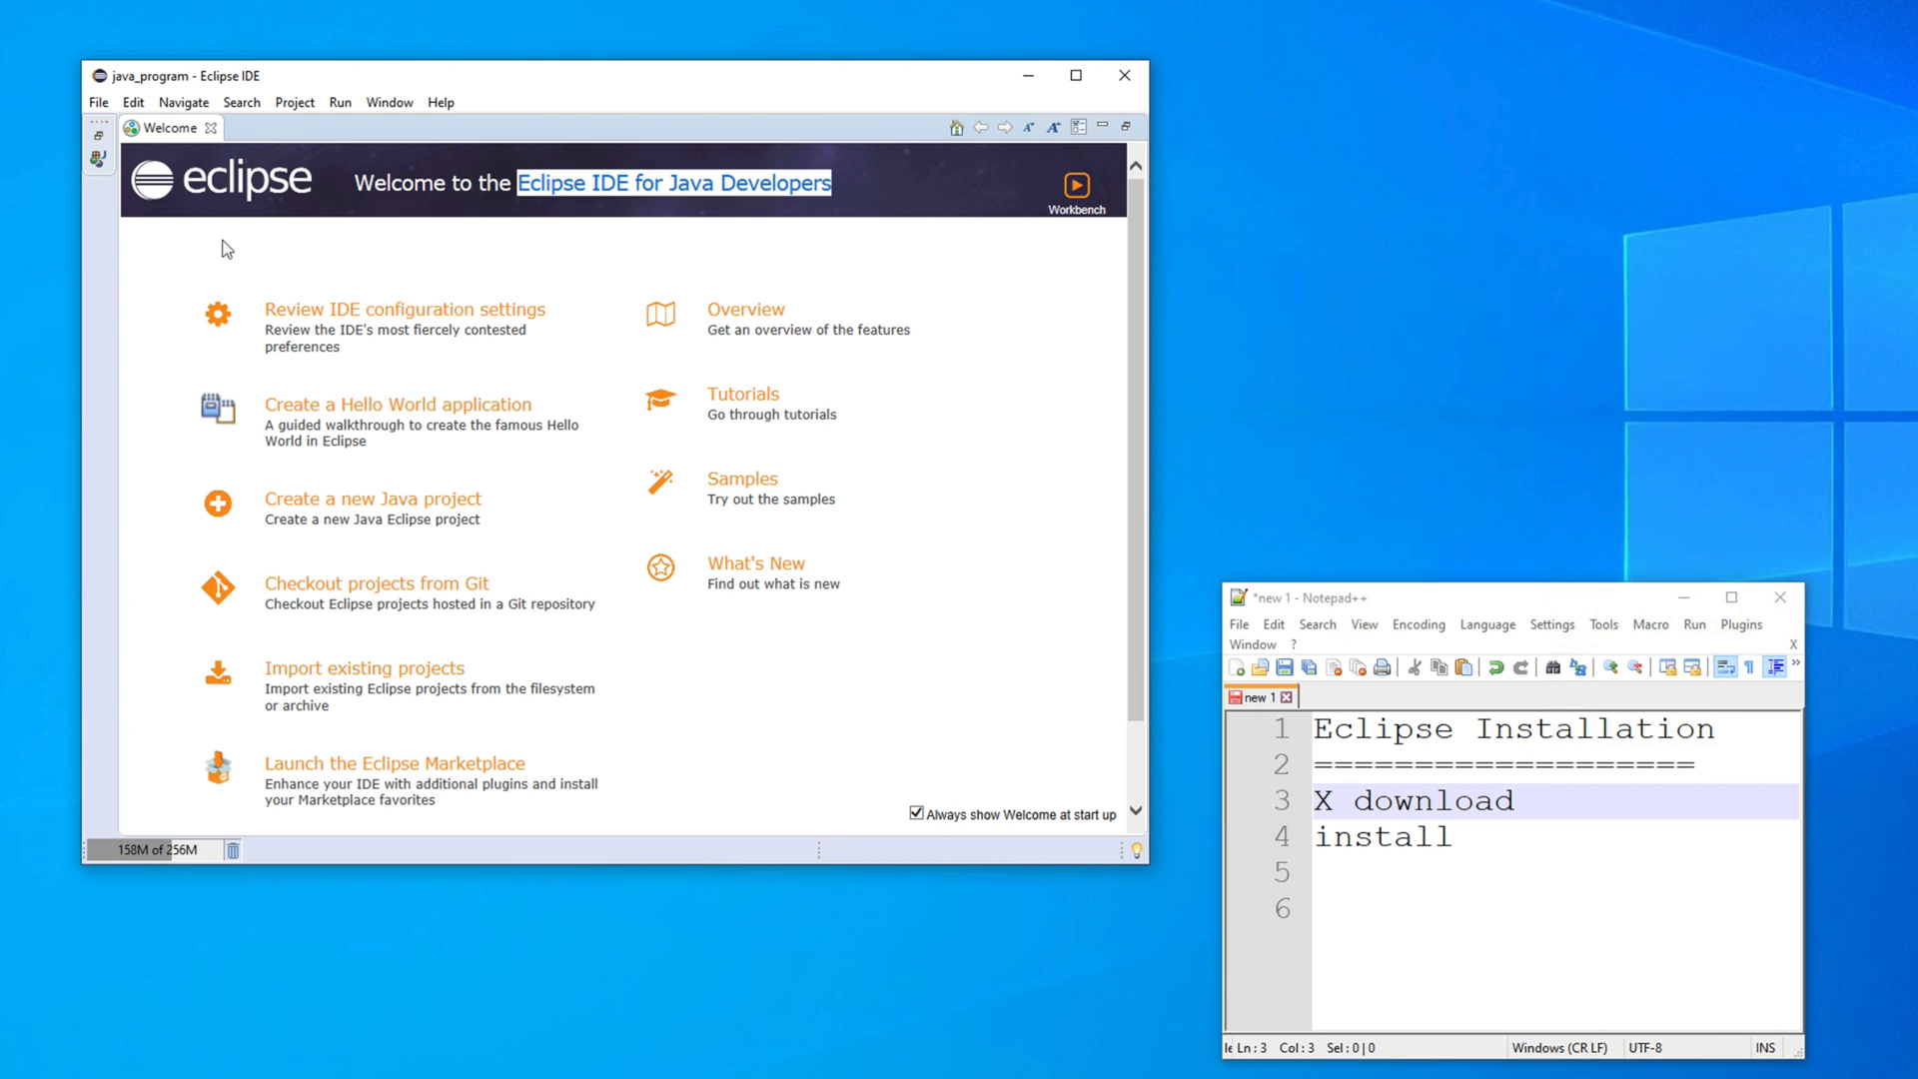
click(212, 130)
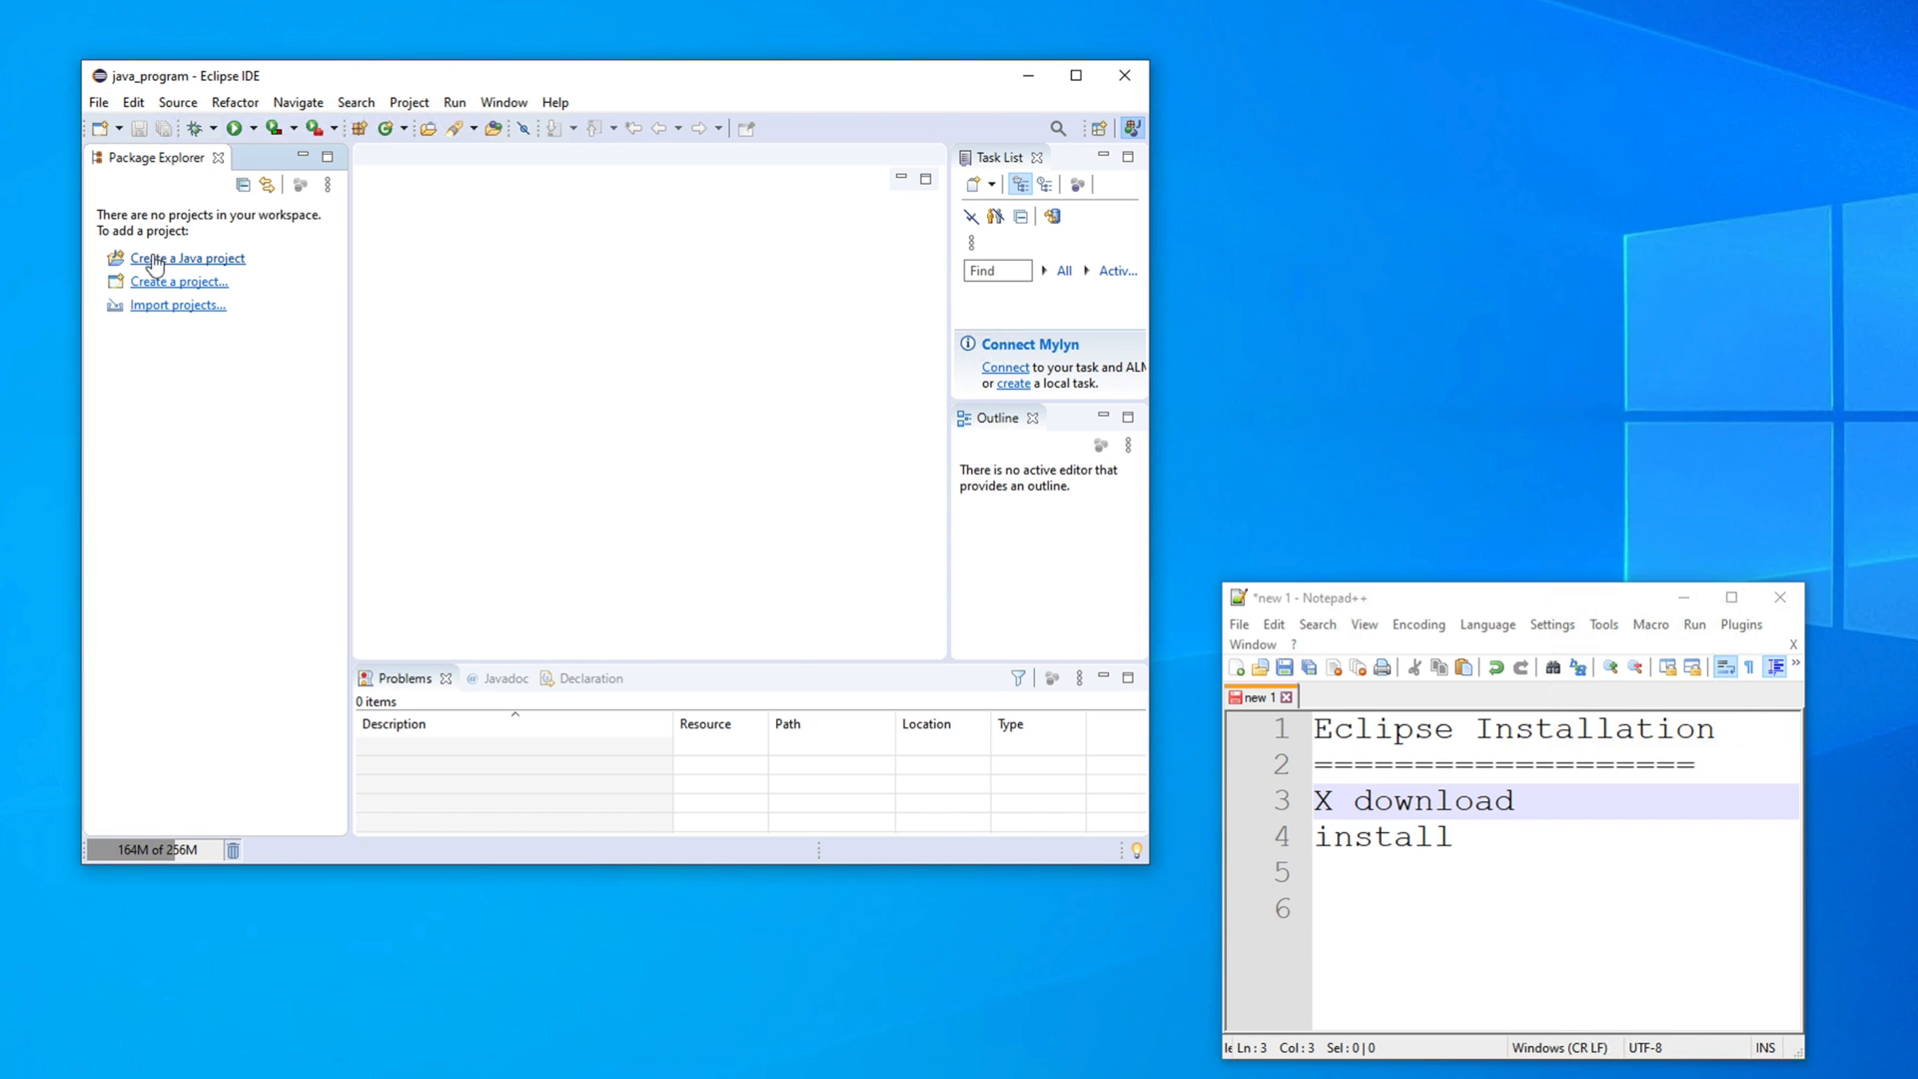
Start a new Java project named First_java in the default location with the JavaSE-1.8 execution environment
click(98, 102)
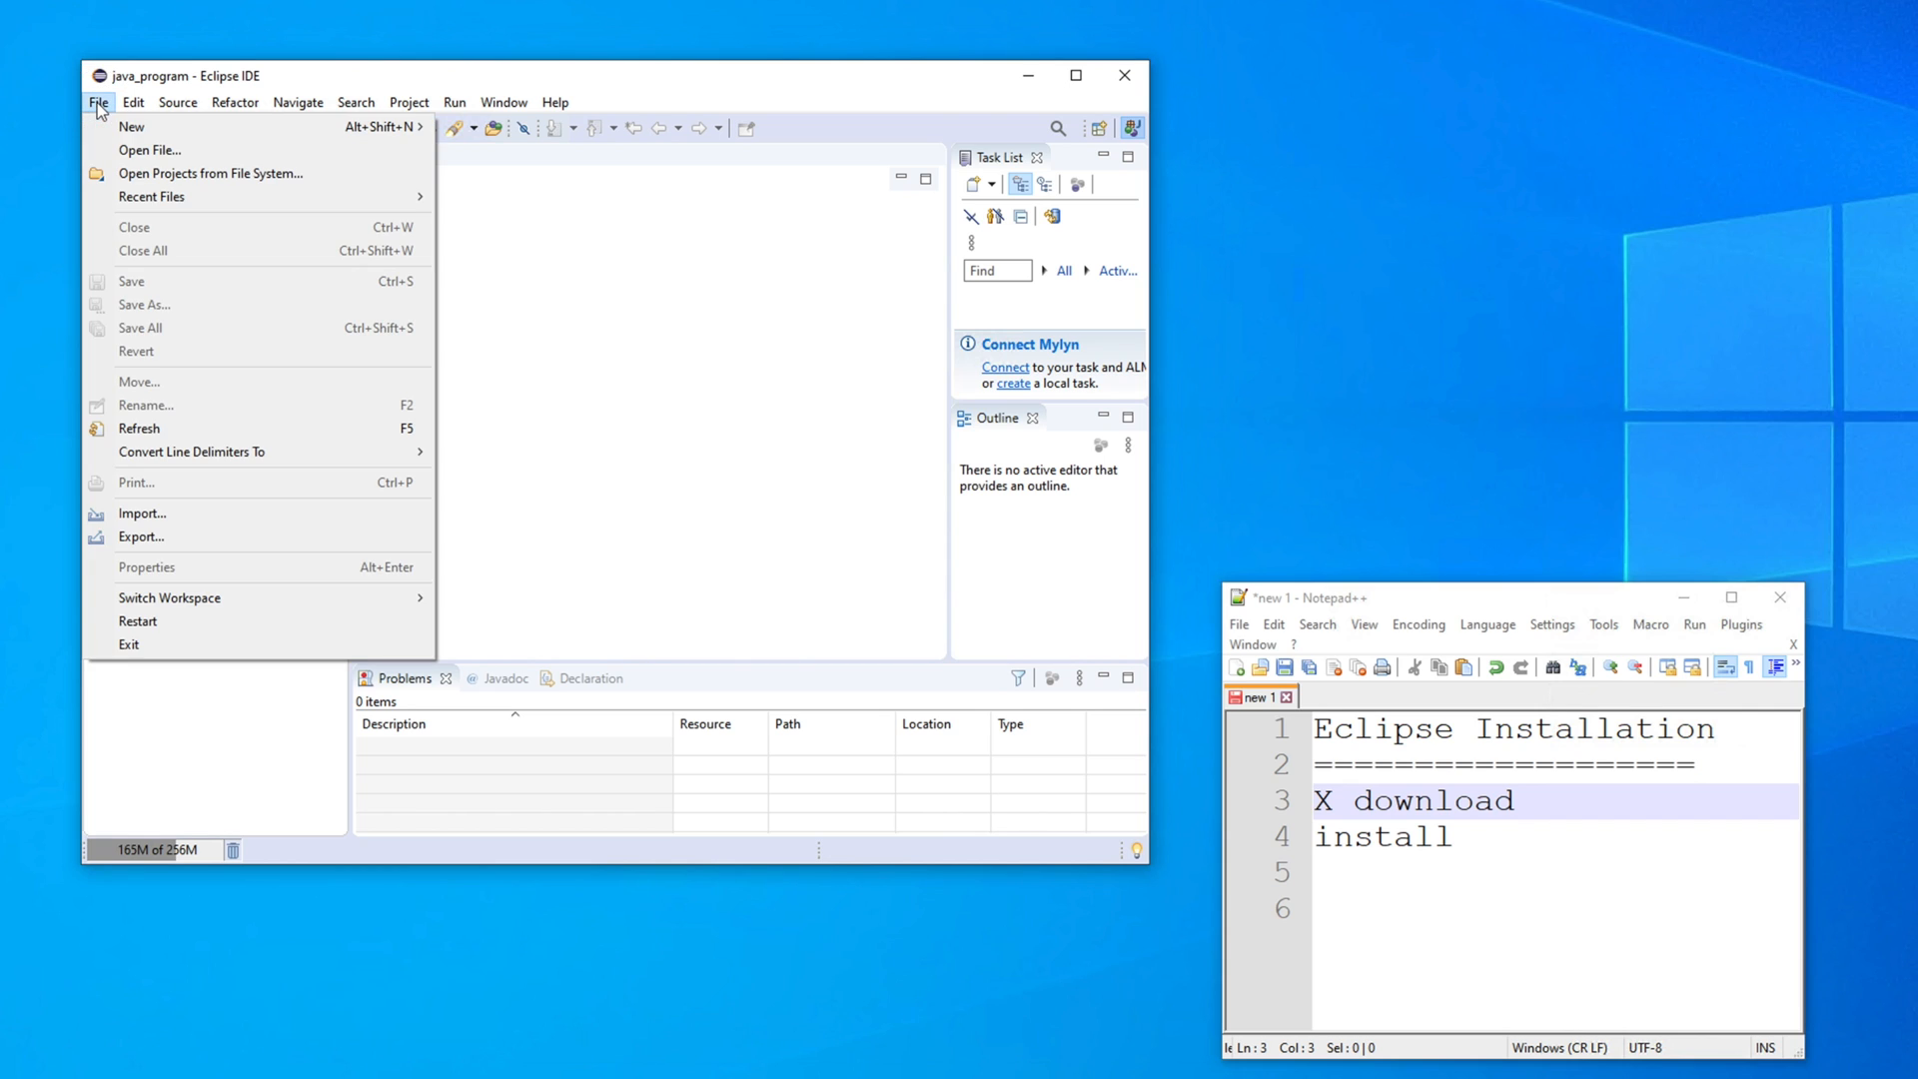
mouse_move(155, 131)
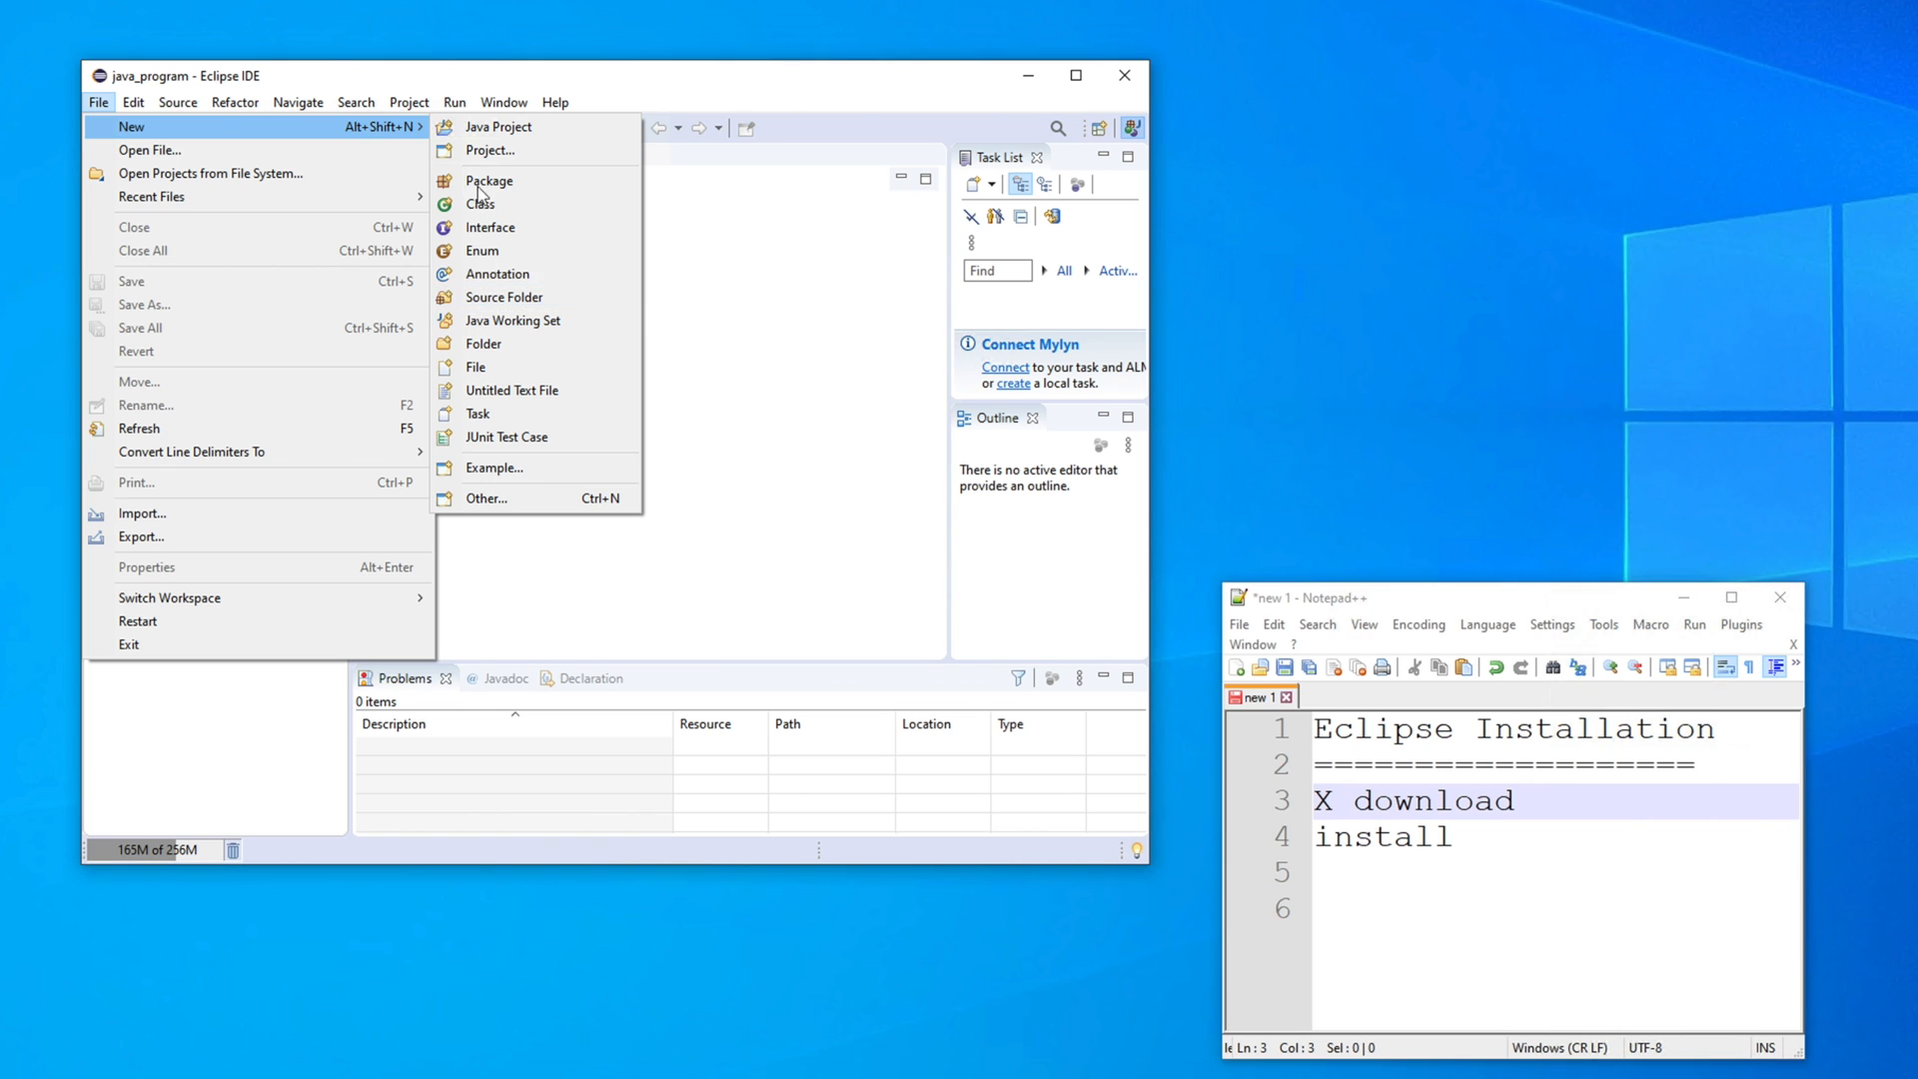
click(514, 131)
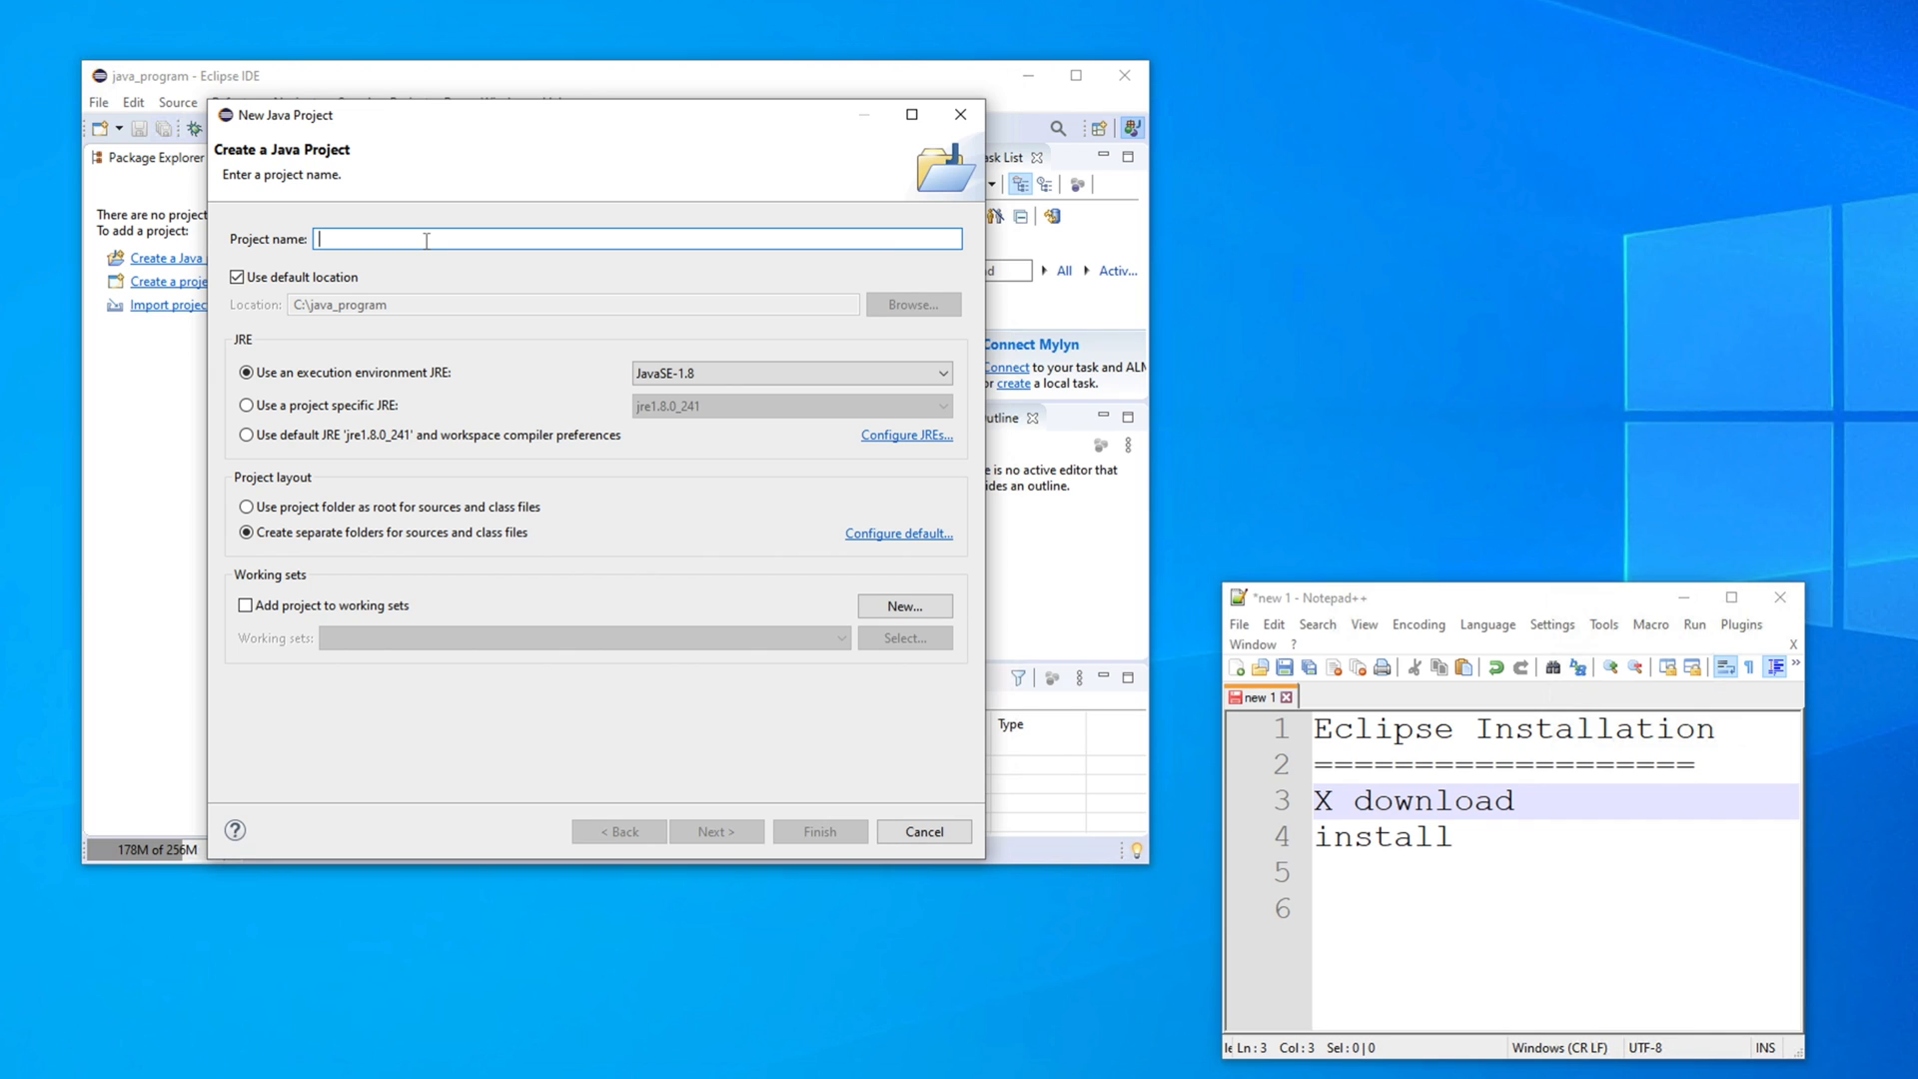
text(First)
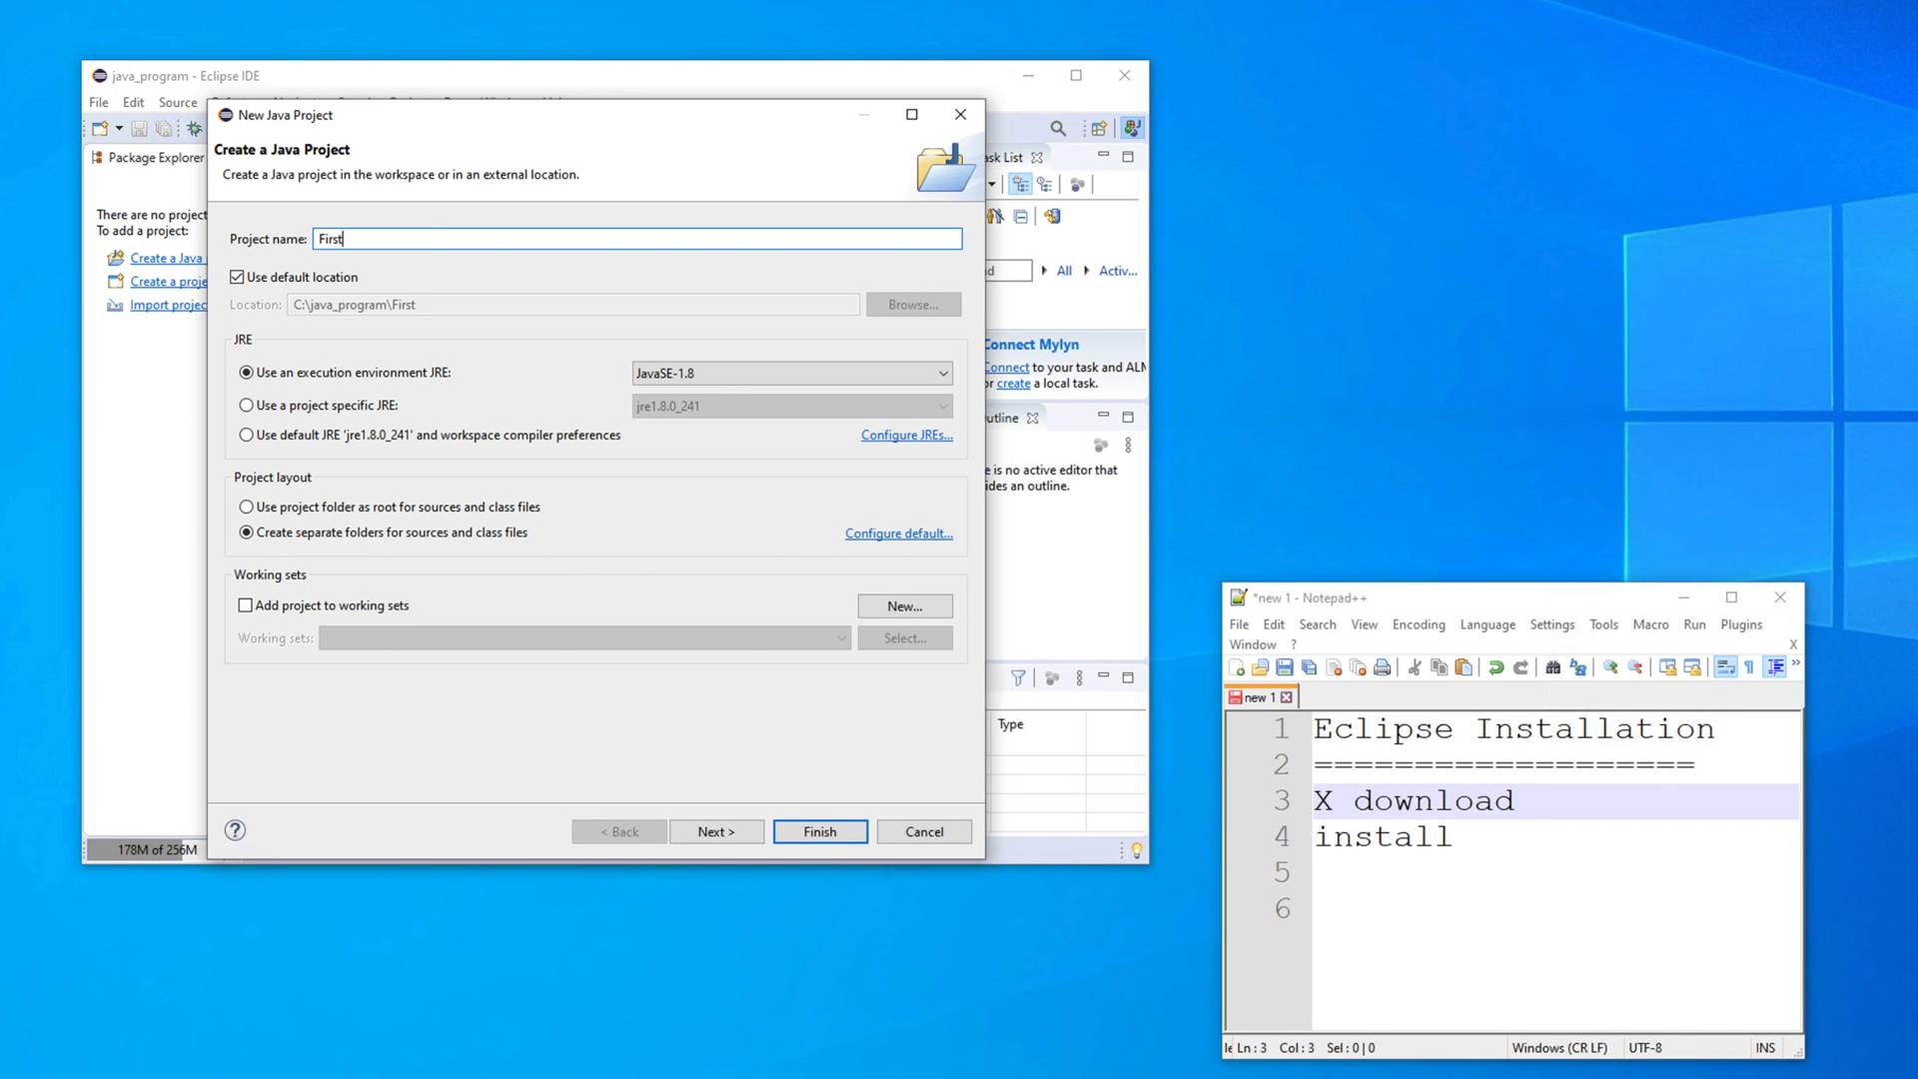
text(_java)
click(751, 379)
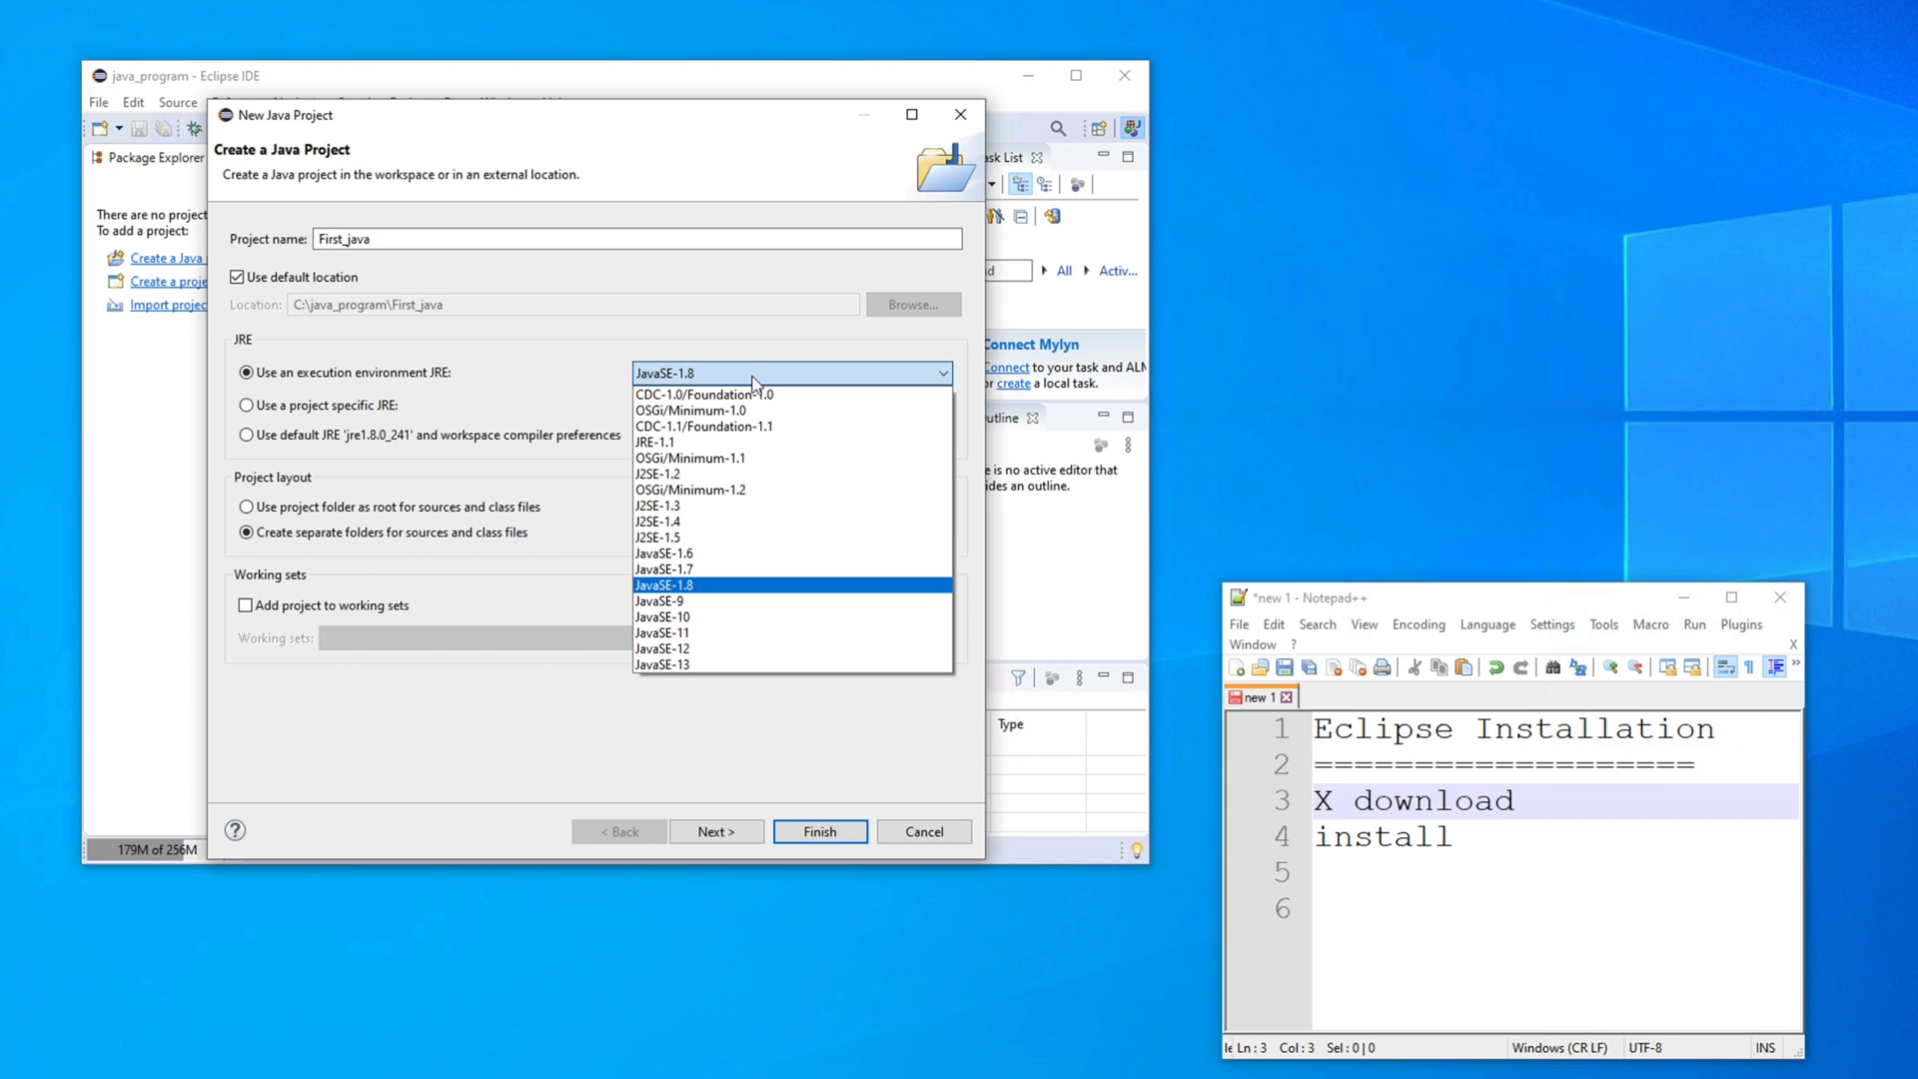
click(707, 591)
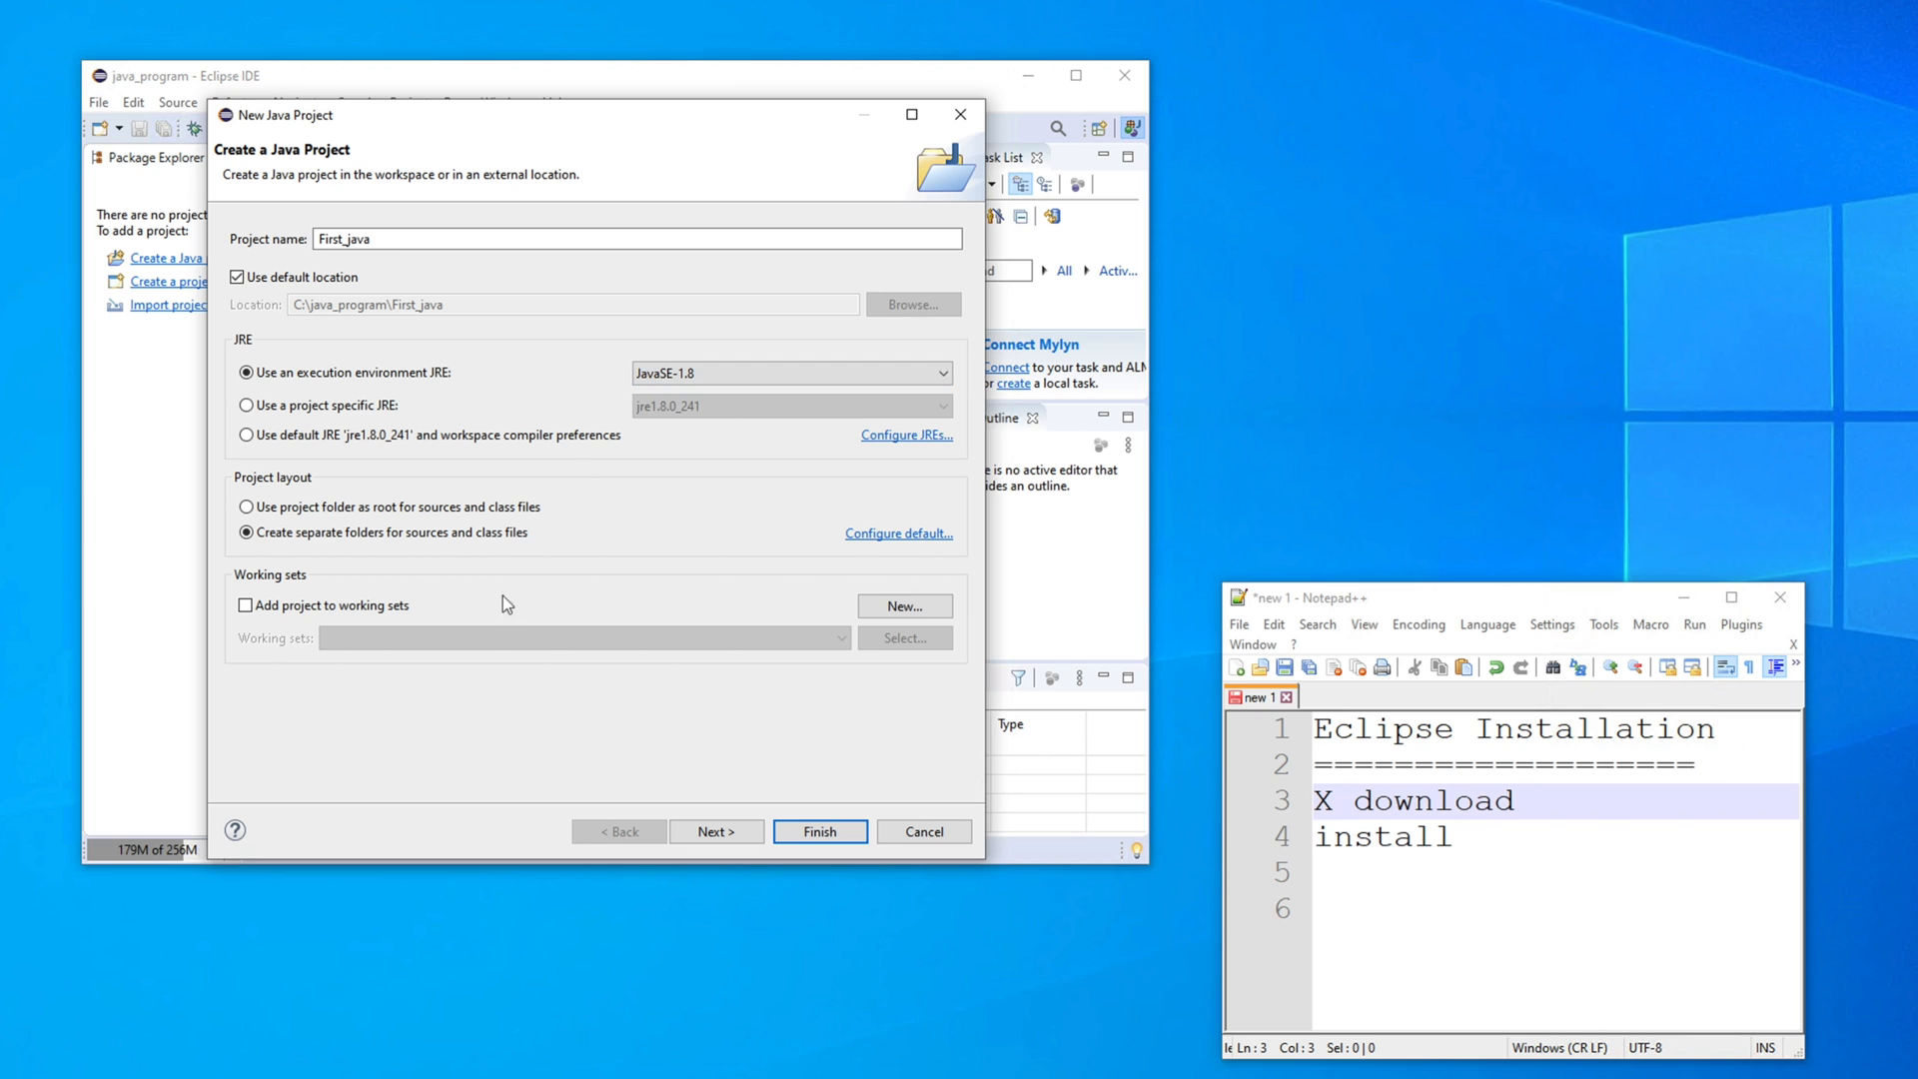
Open Command Prompt below the project name field and check the installed Java version with java -version
key(super)
text(cmd)
key(Return)
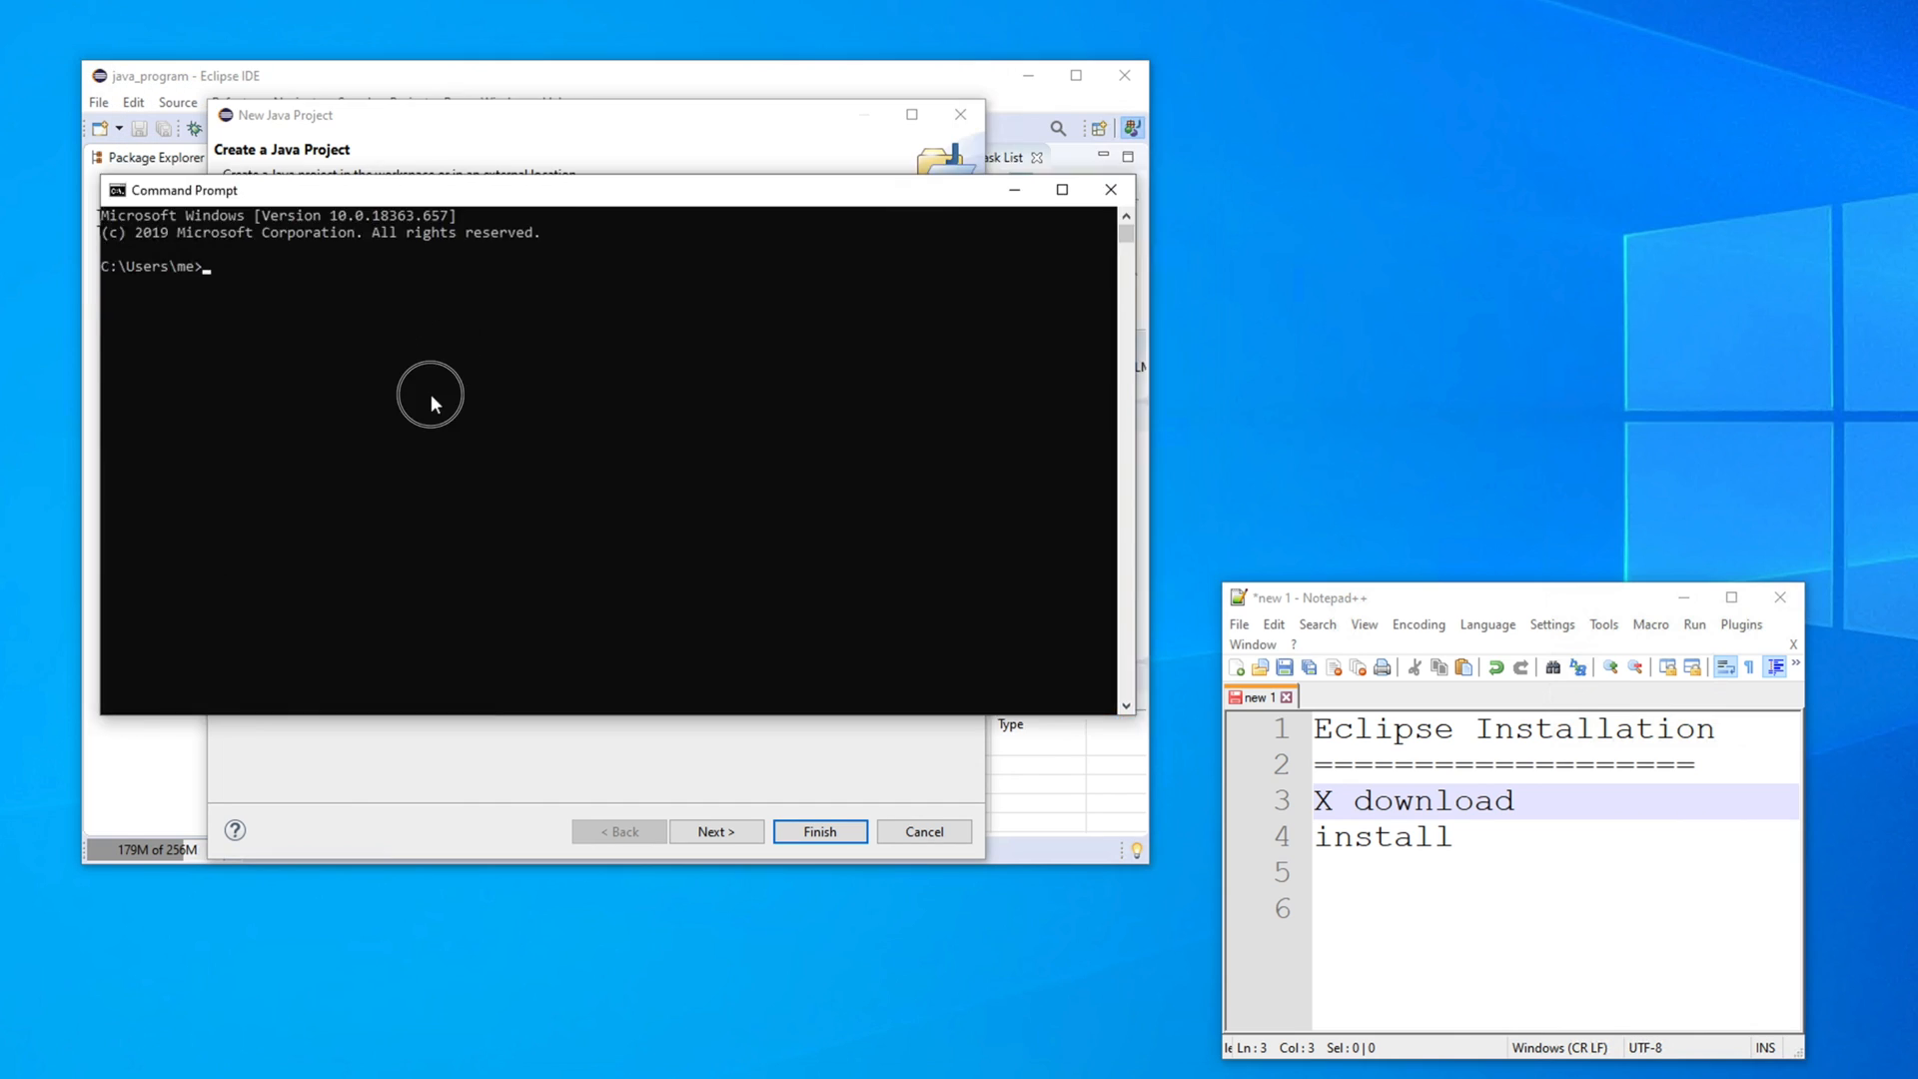
drag(482, 195, 473, 410)
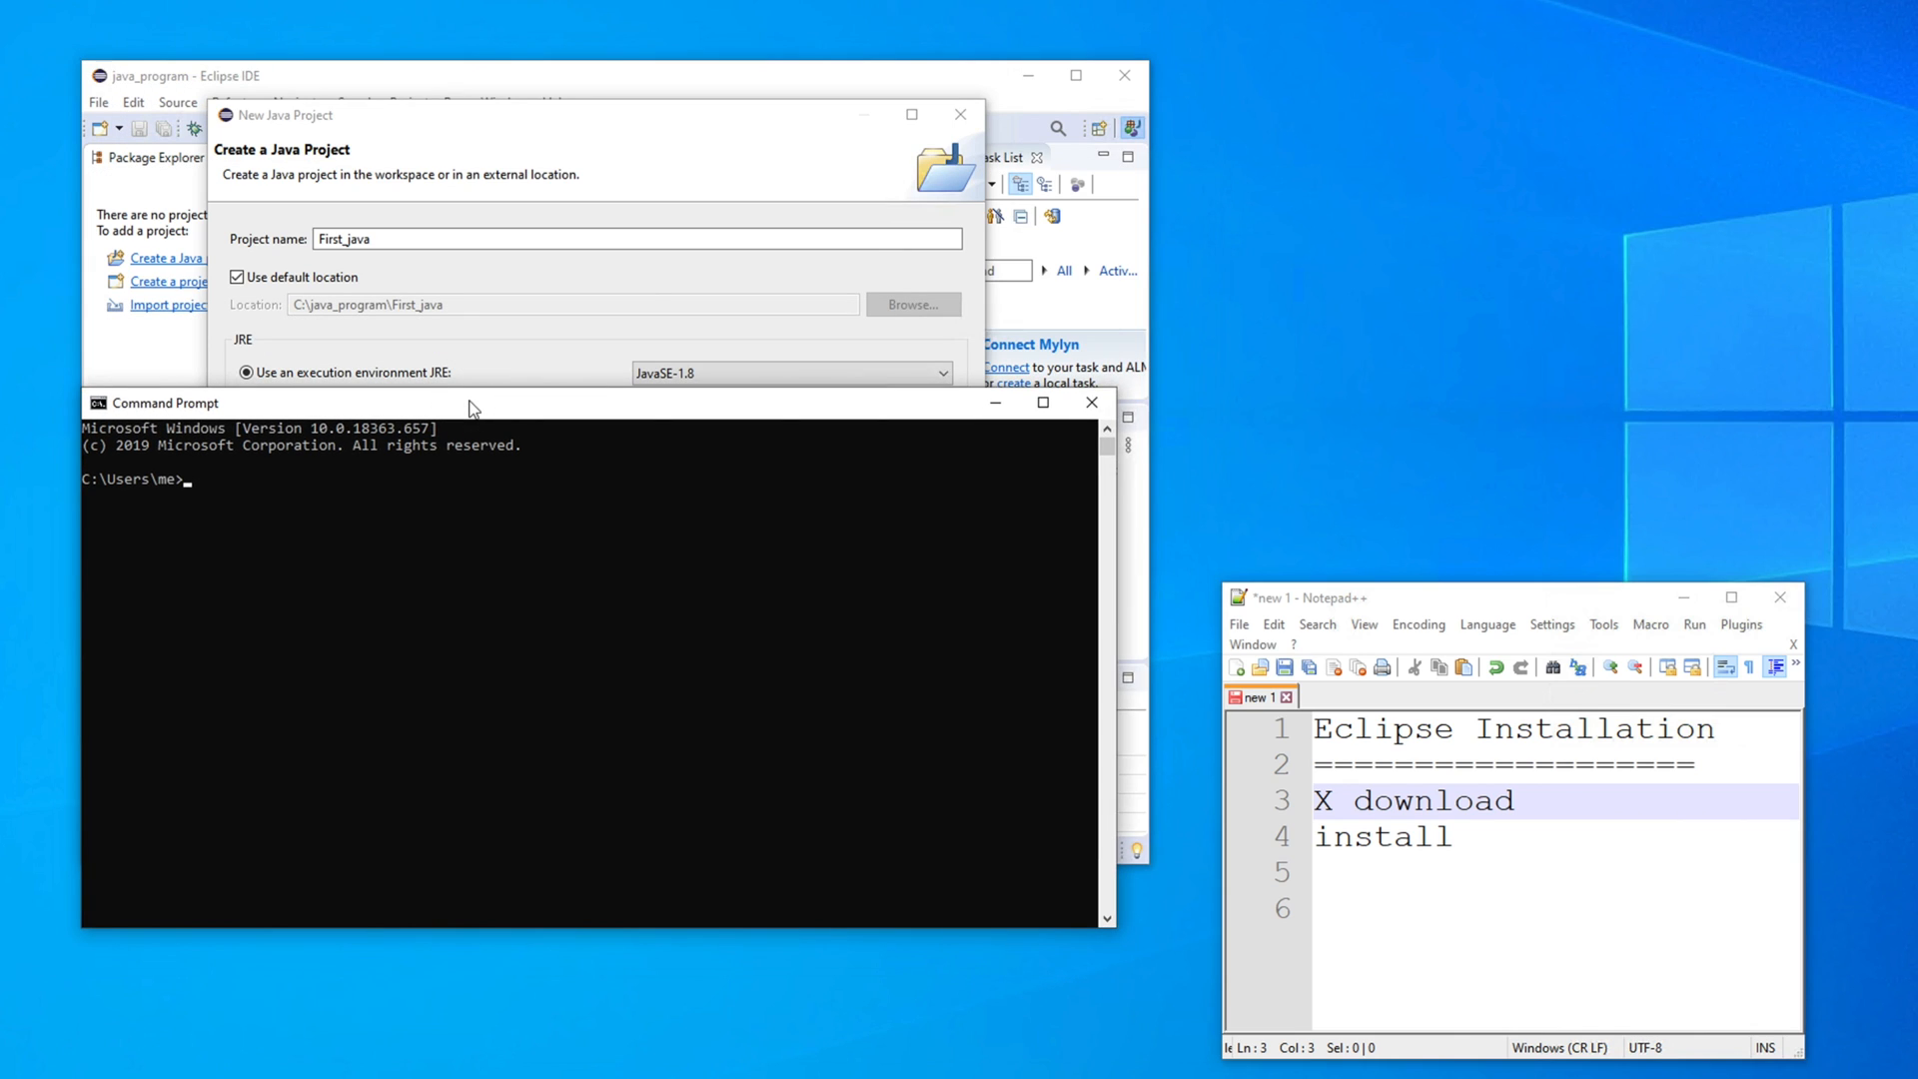
text(java -version)
key(Return)
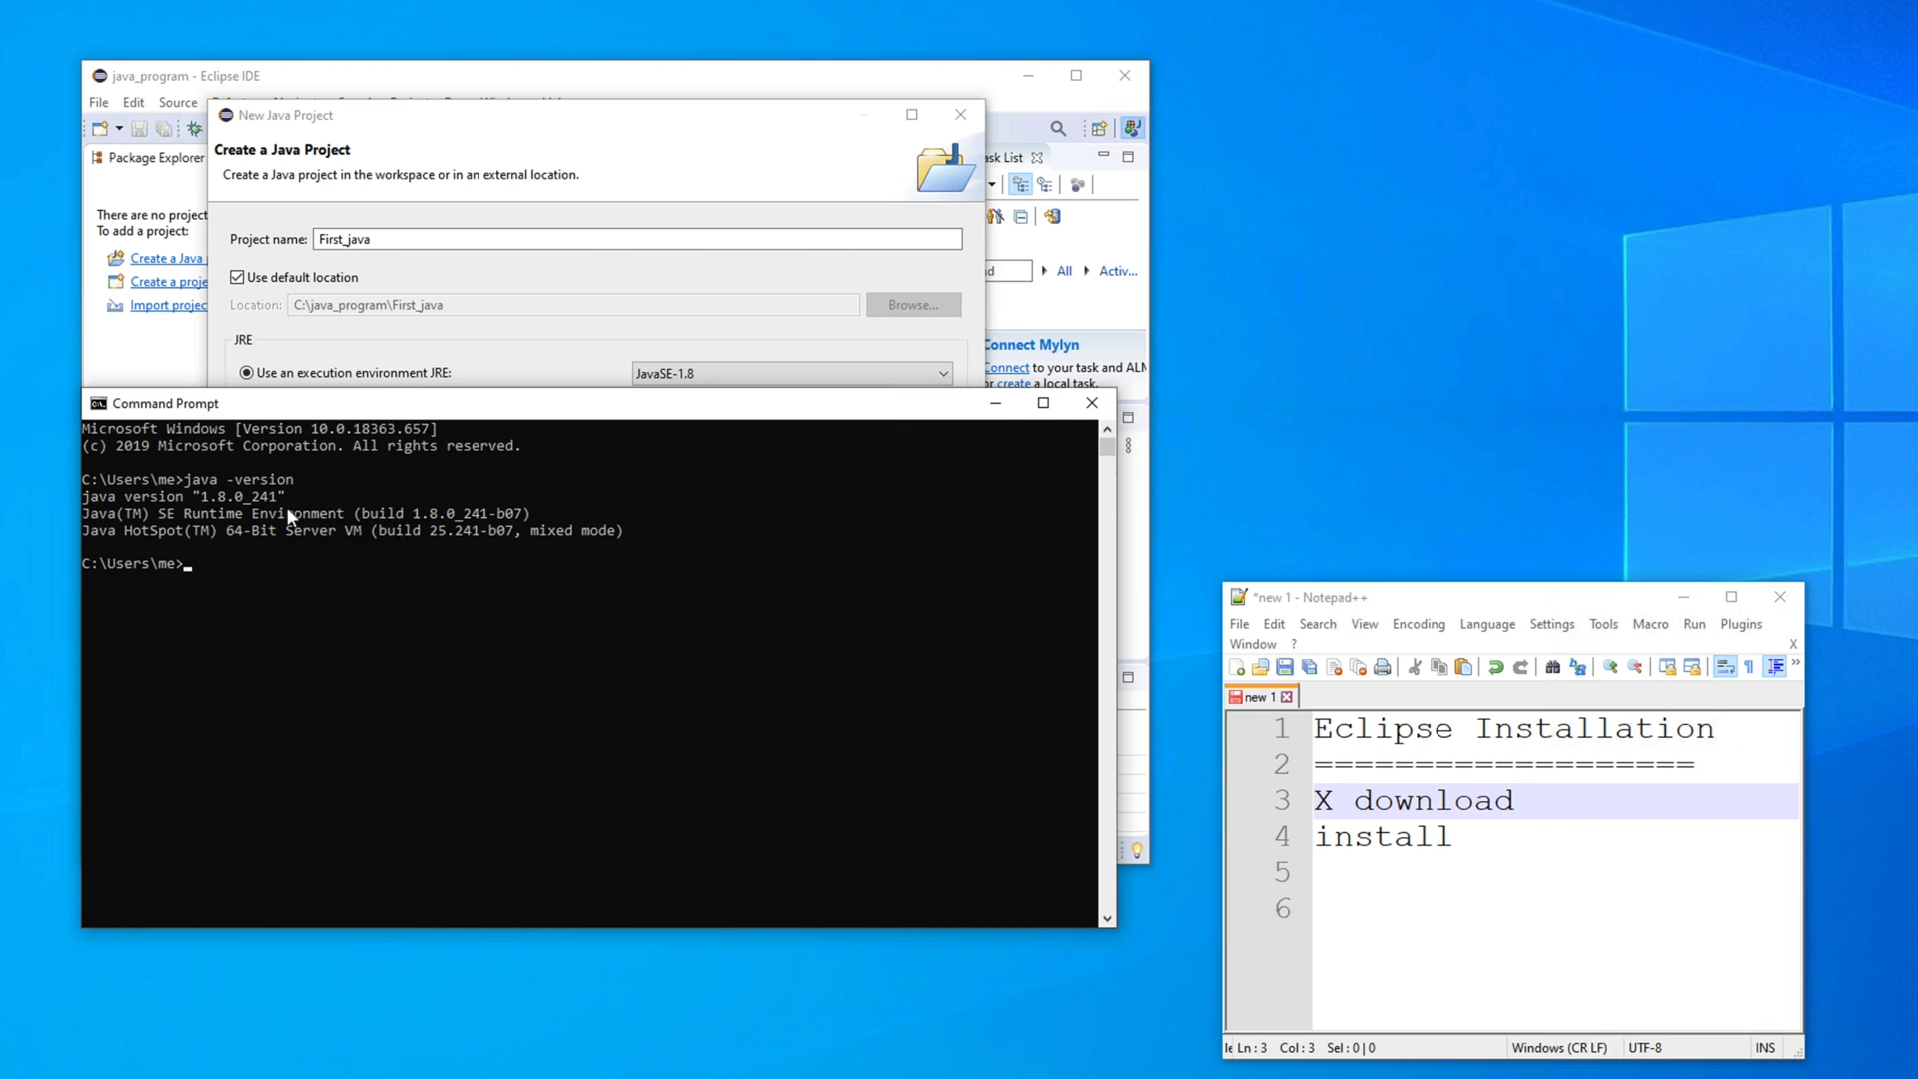
Return to Eclipse, finish creating the First_java project, and expand it to select its src folder
click(550, 118)
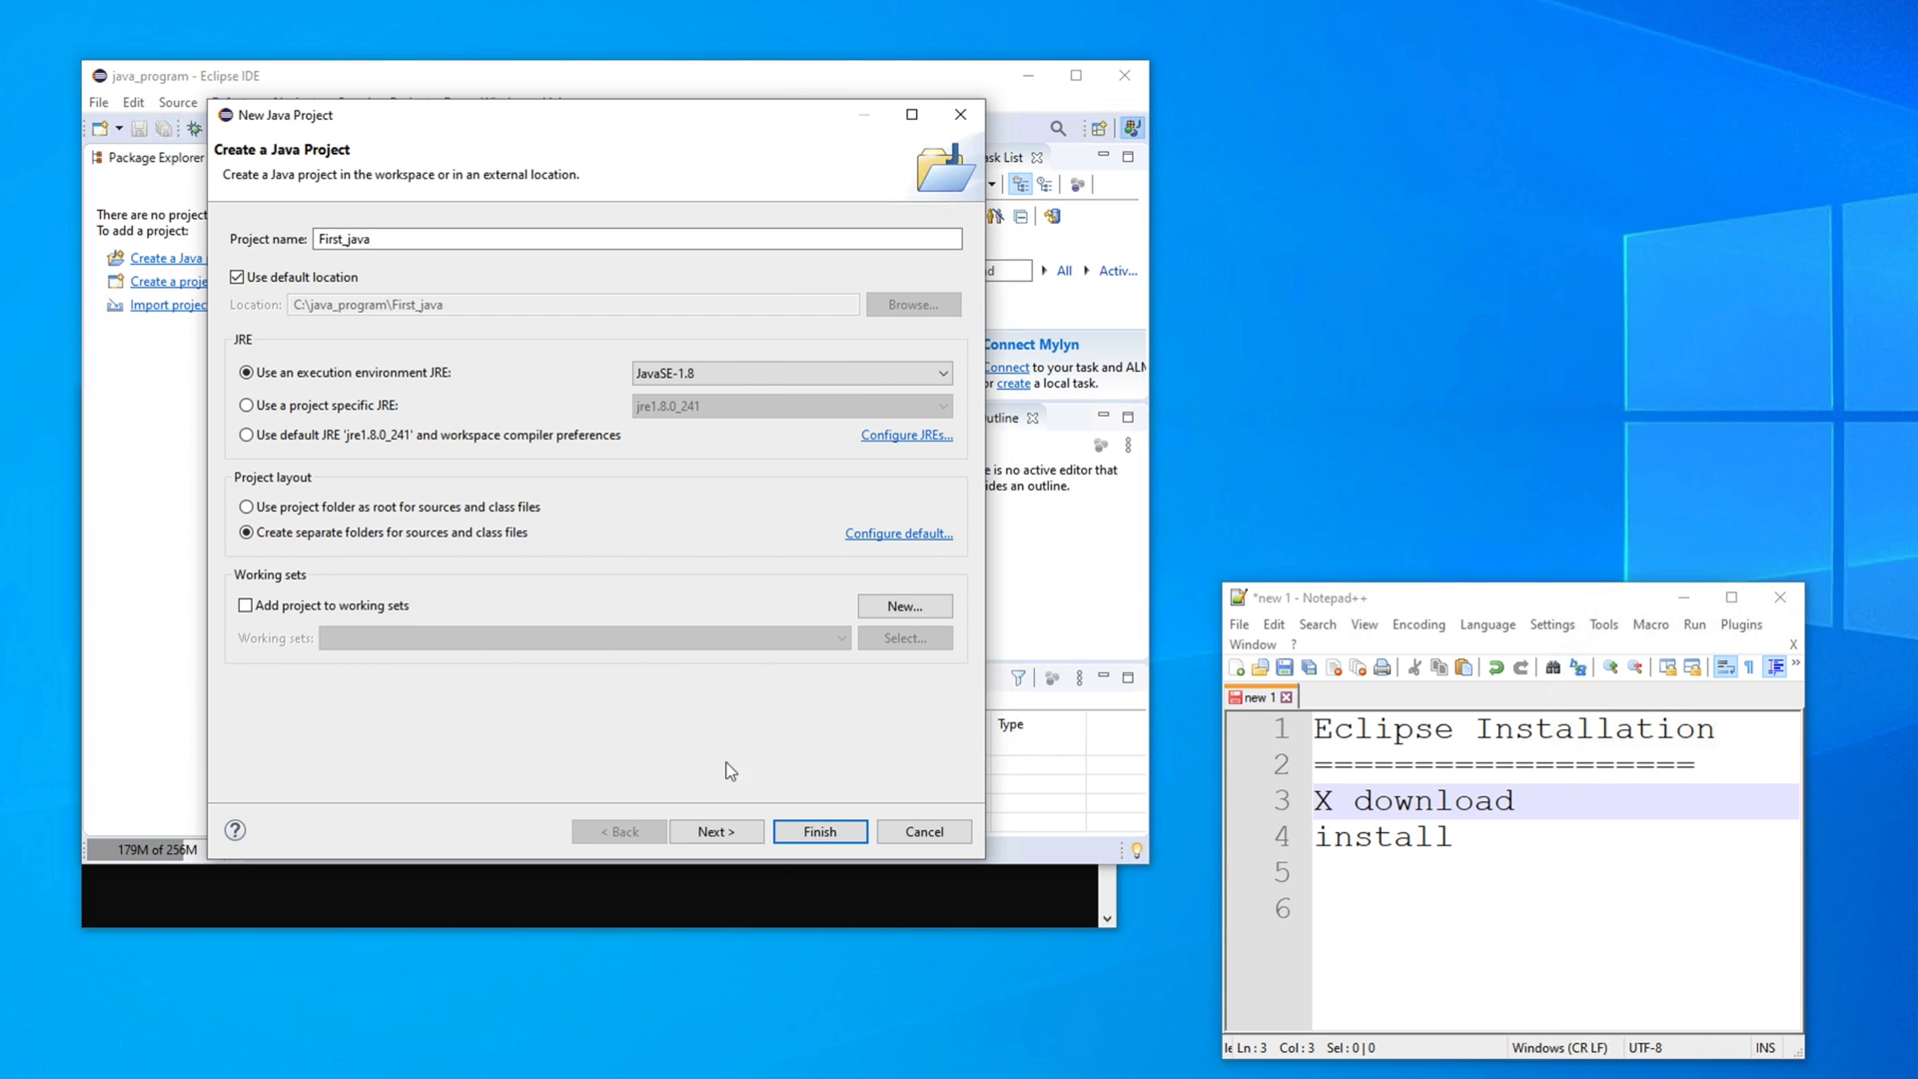
click(820, 832)
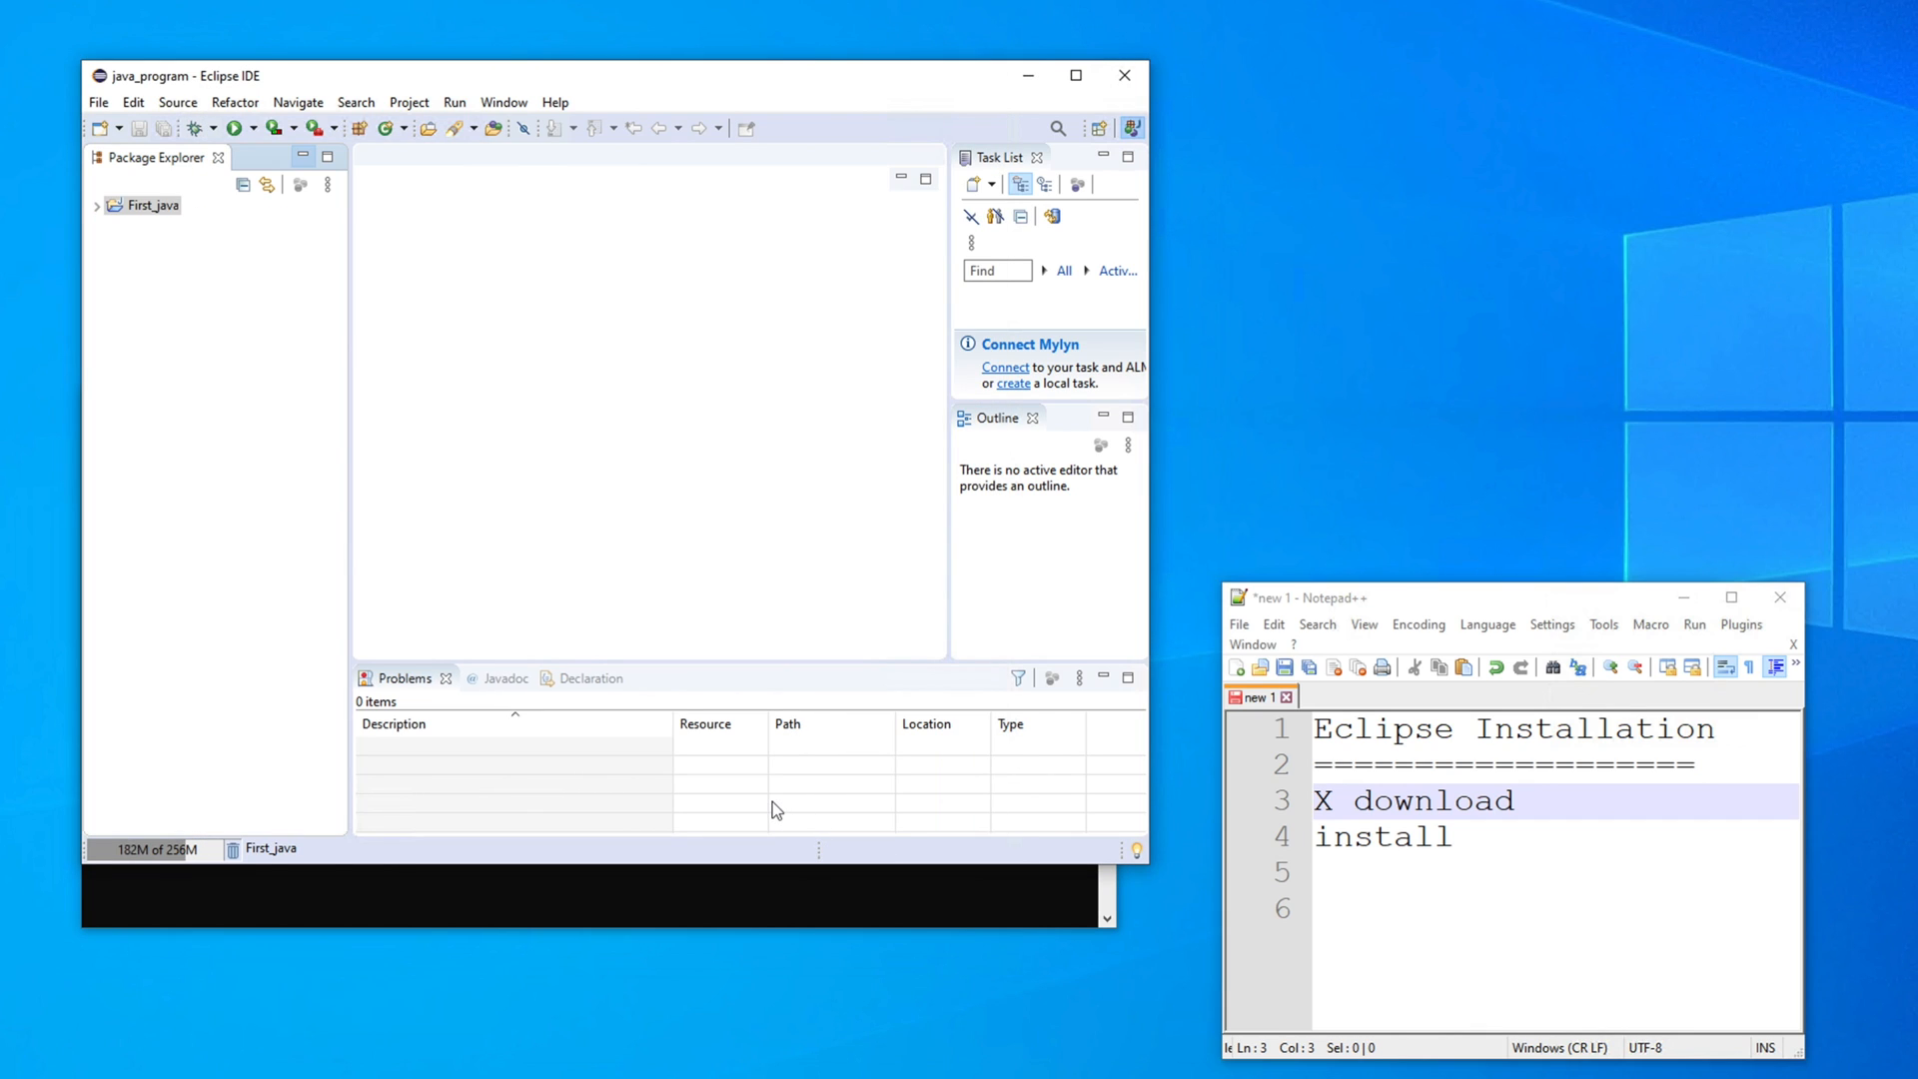
click(97, 210)
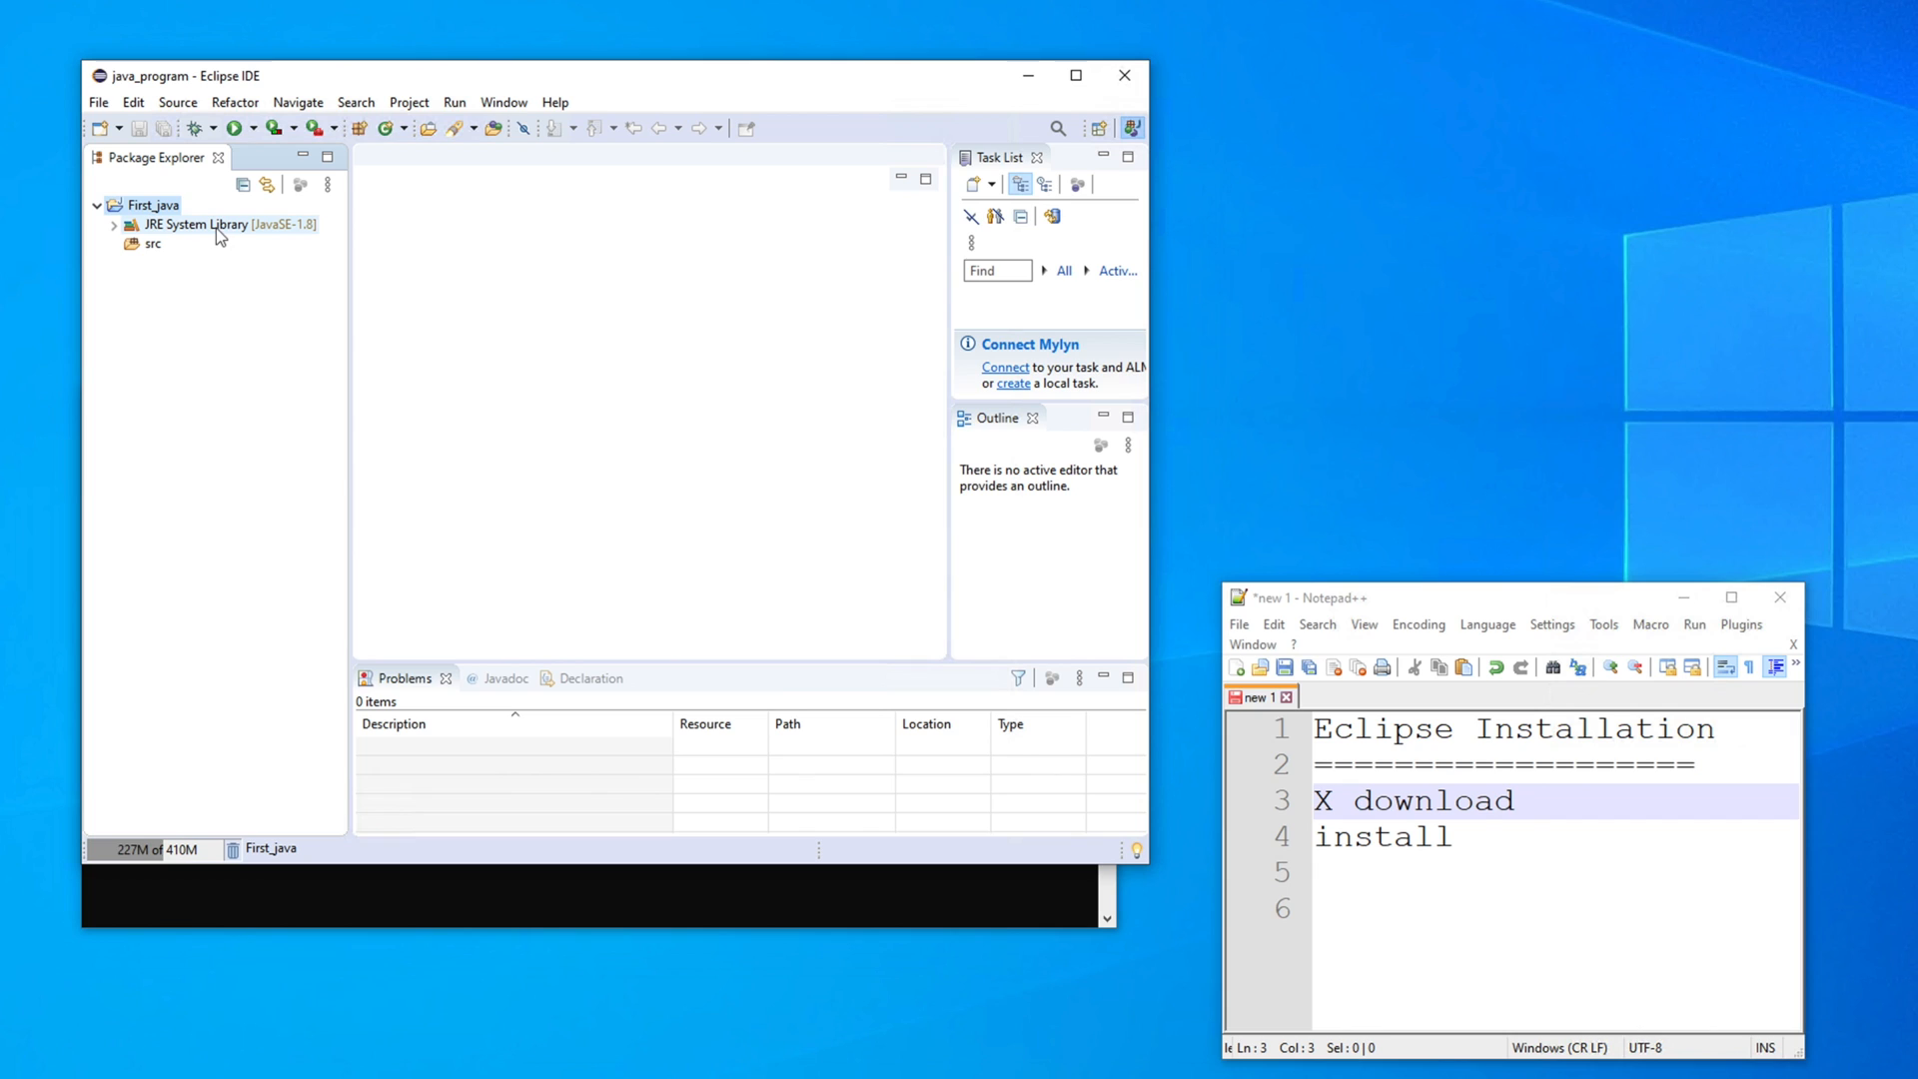
click(151, 243)
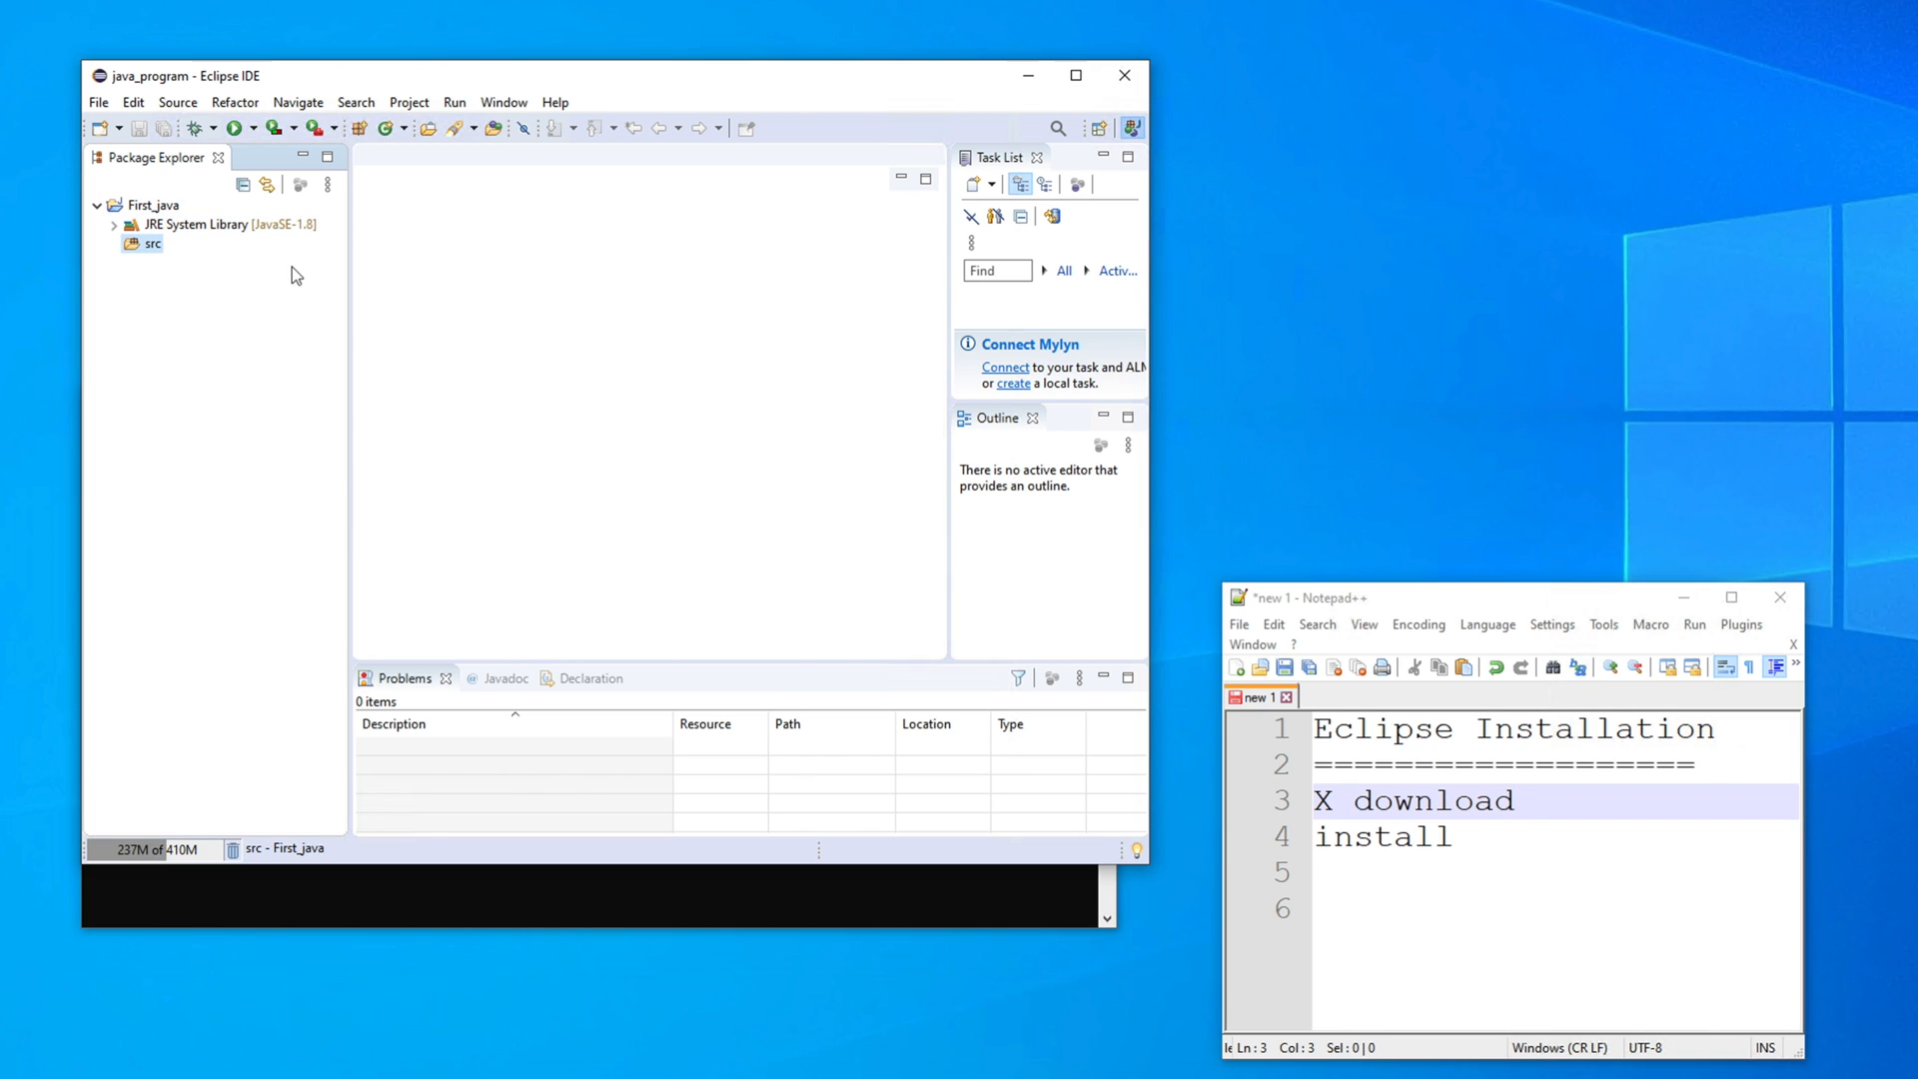
right_click(153, 249)
mouse_move(265, 265)
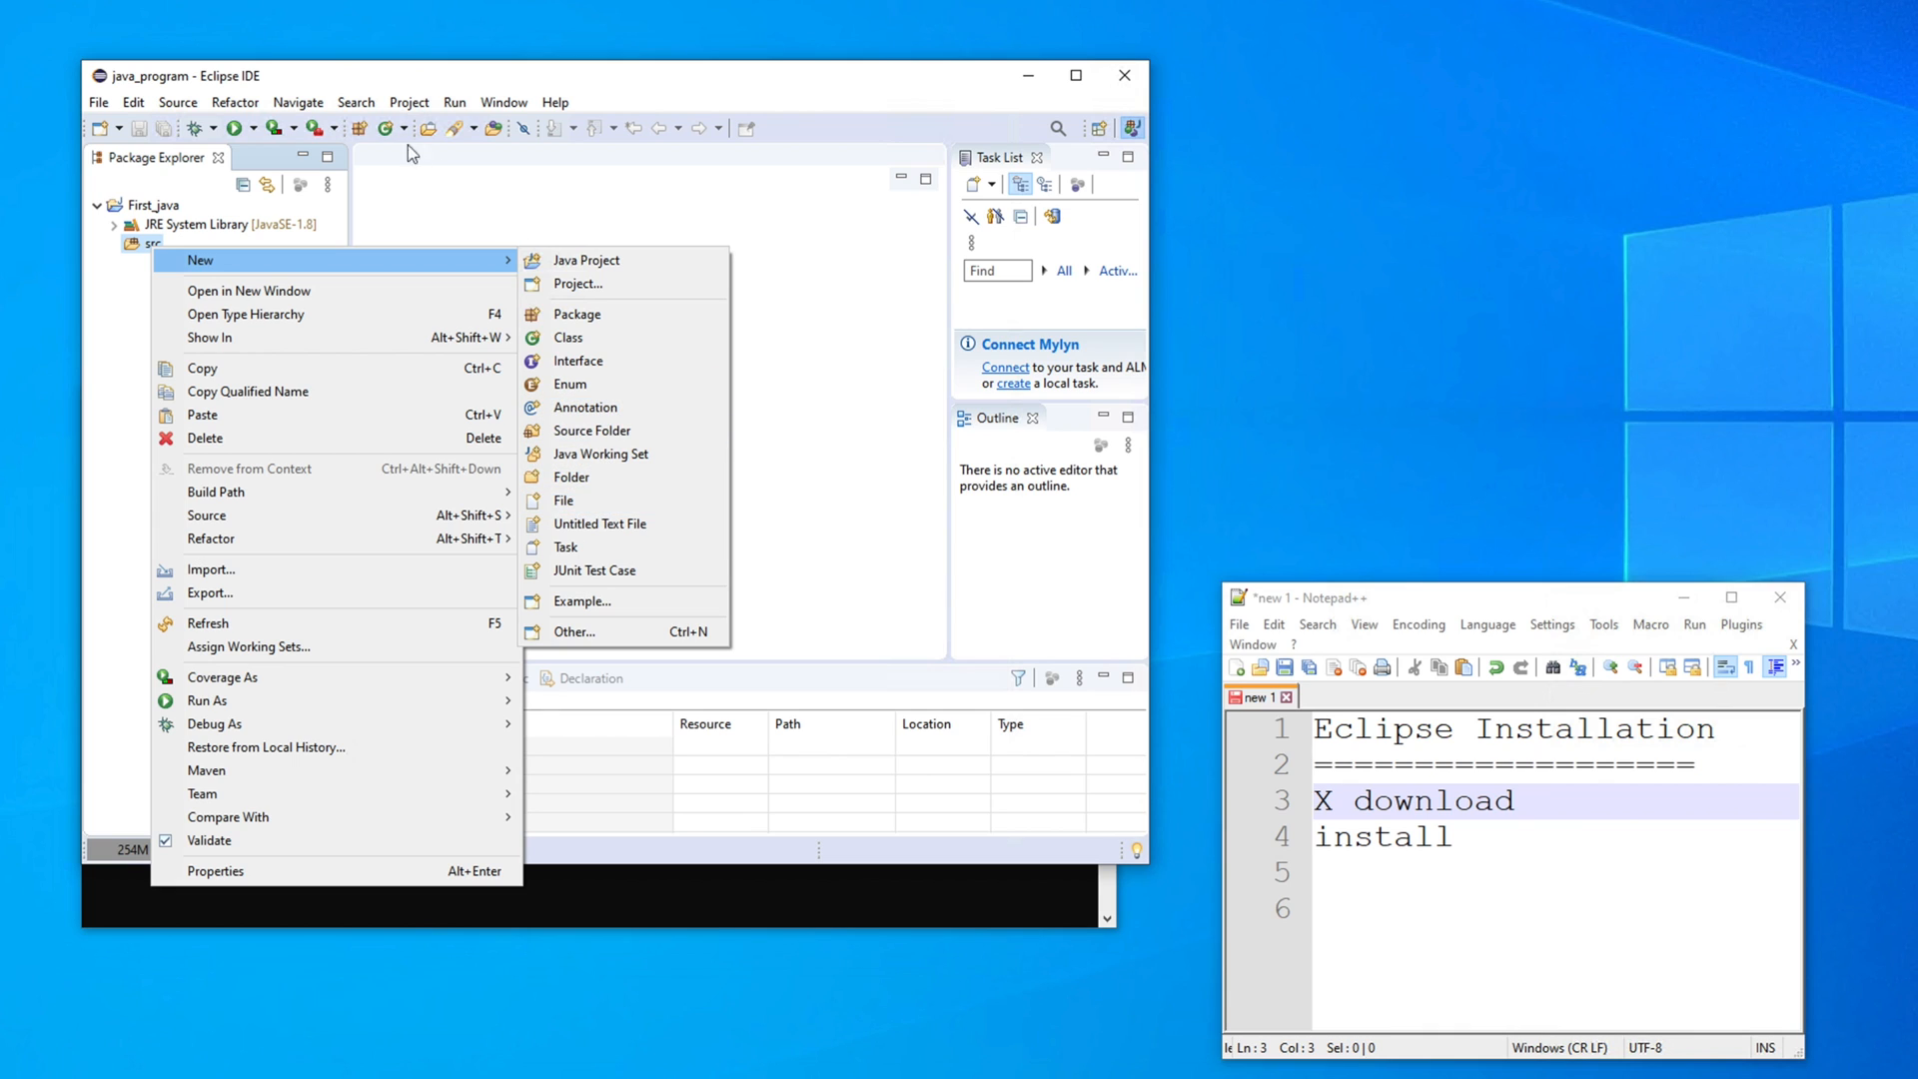
click(400, 78)
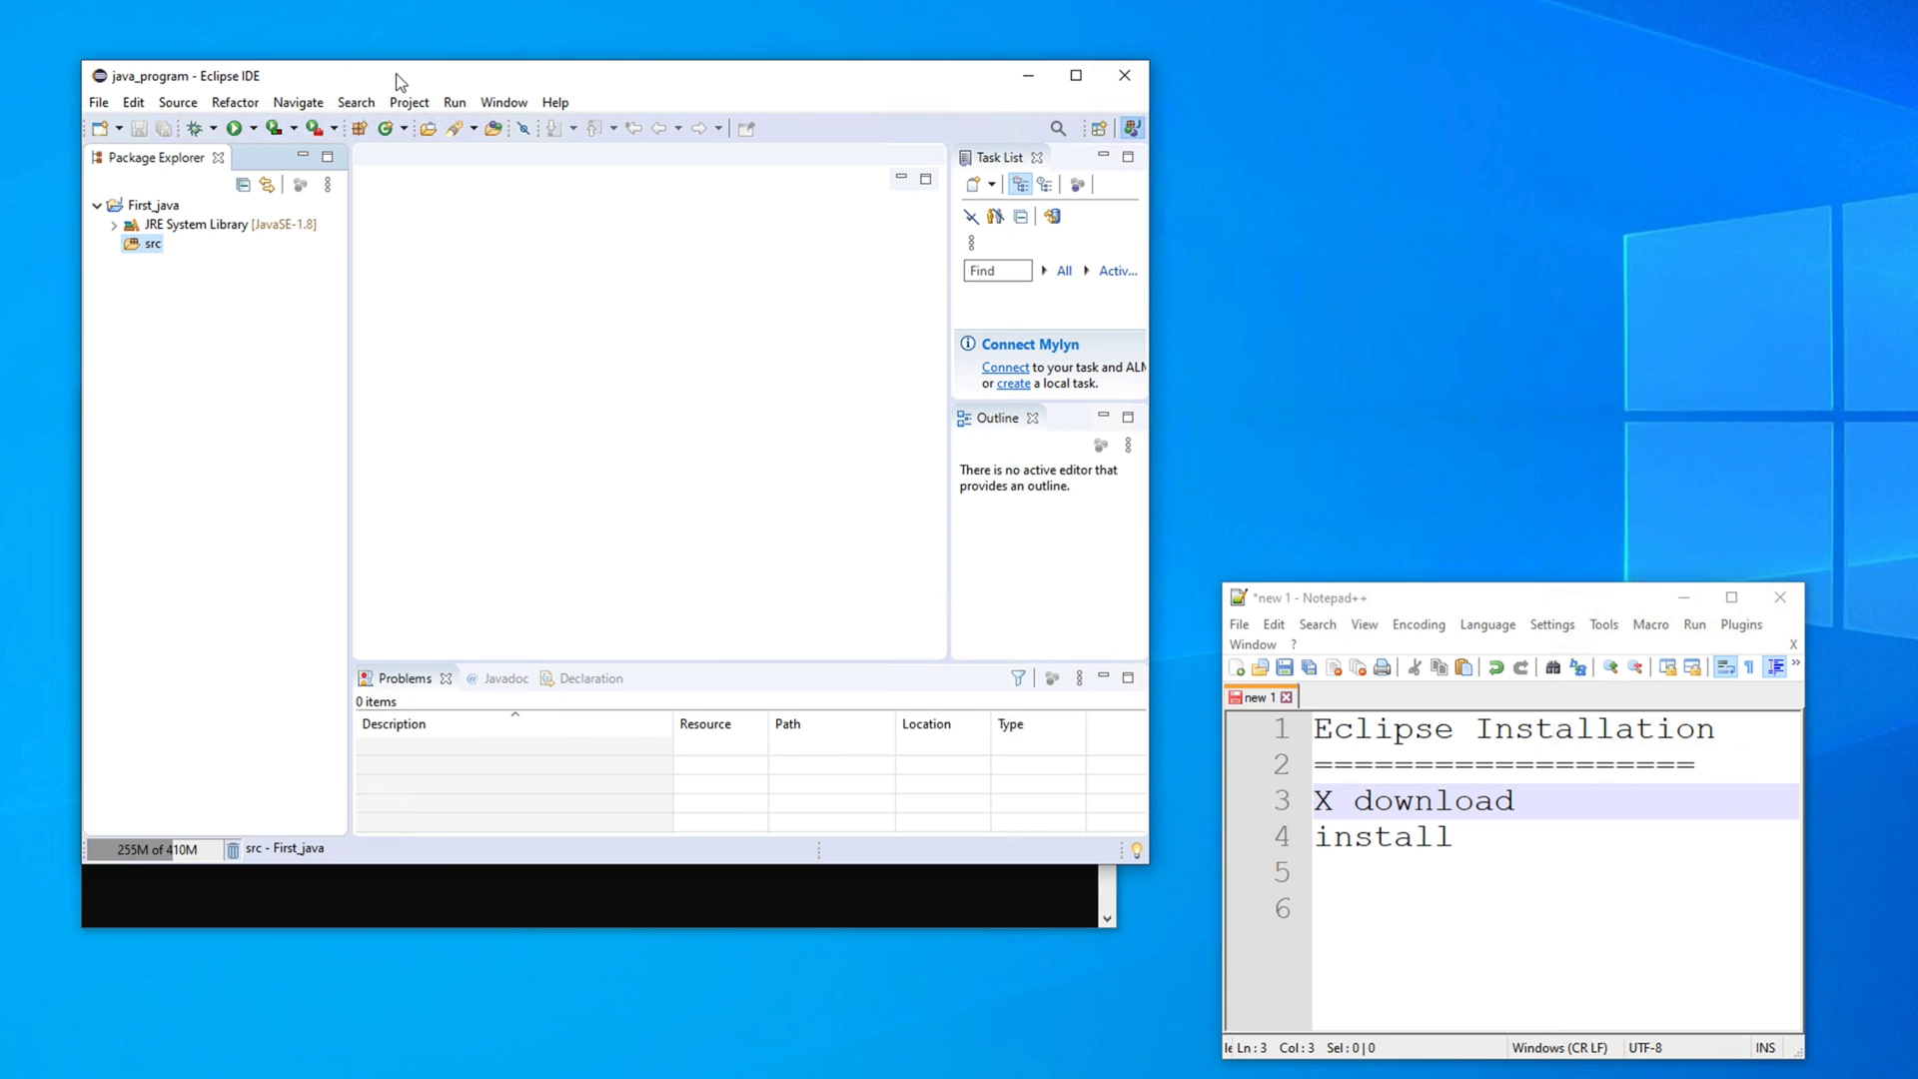
click(387, 133)
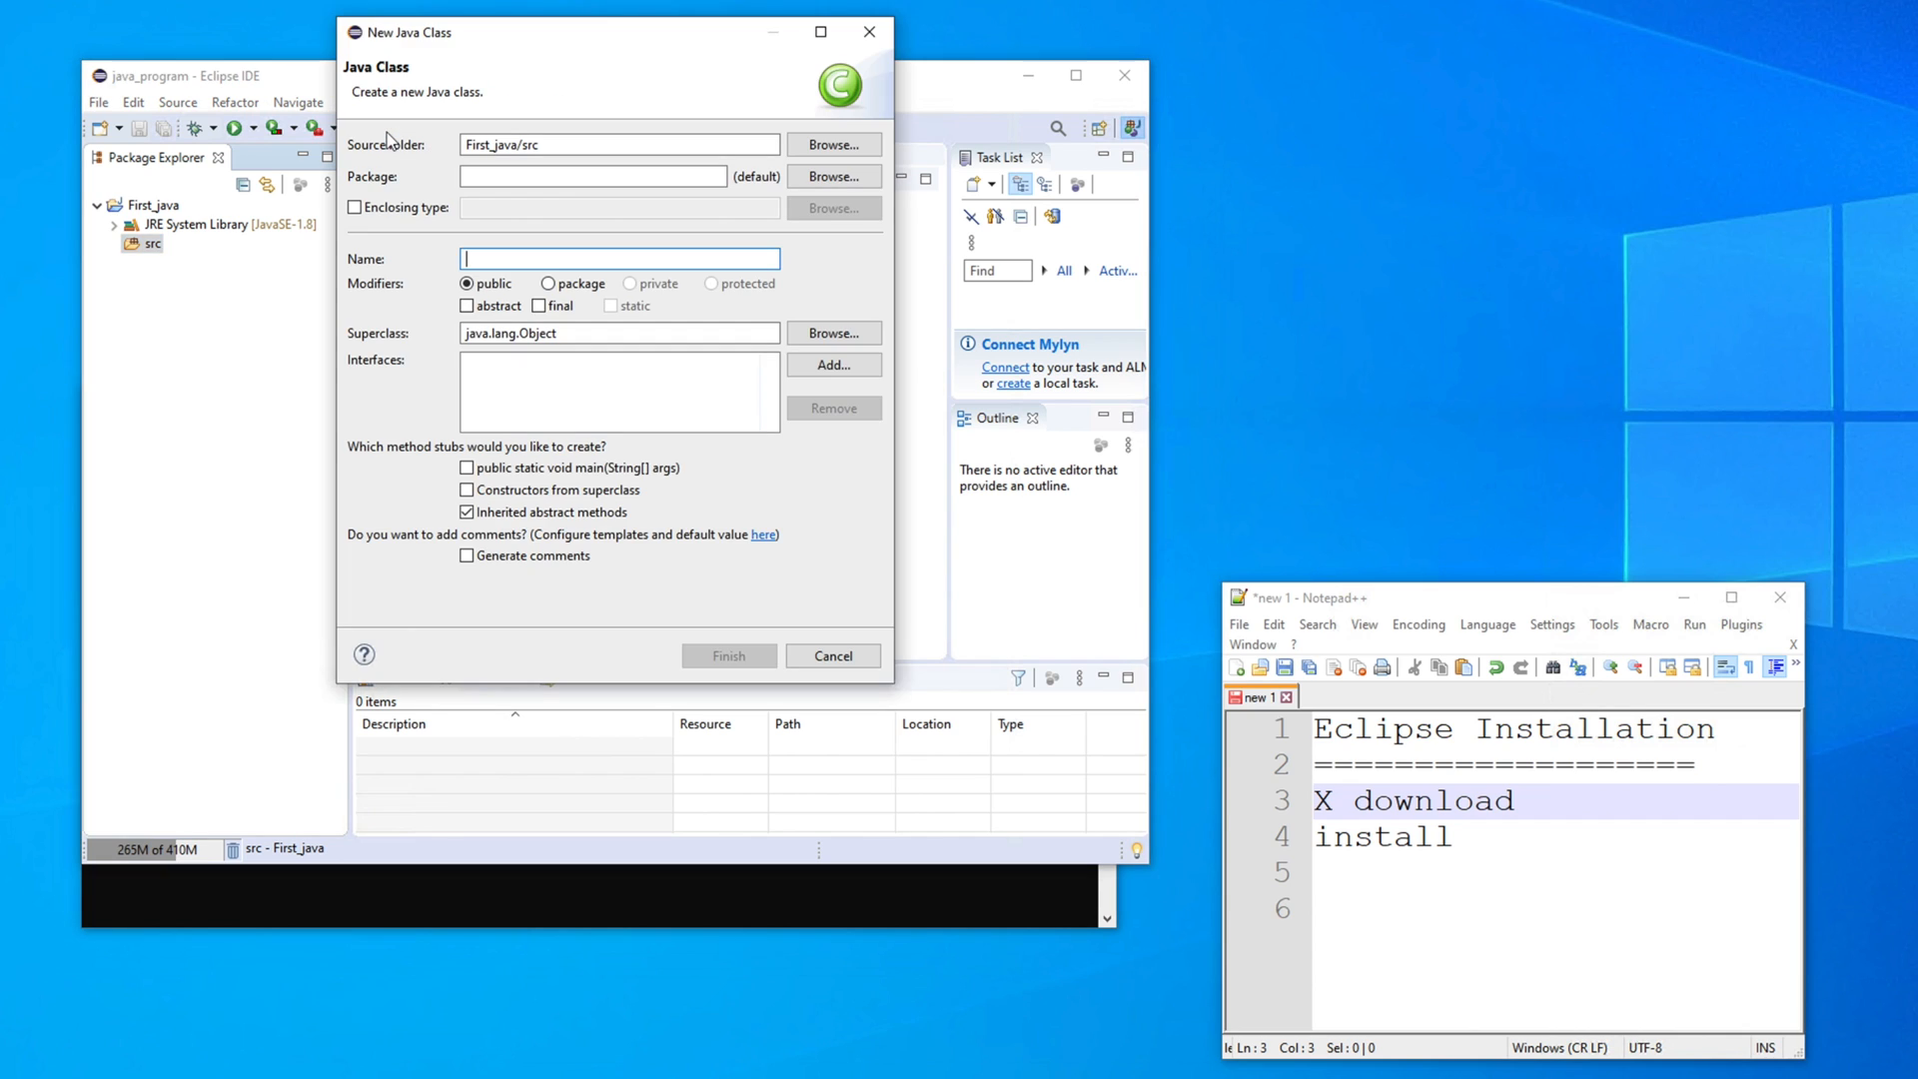
click(869, 31)
click(153, 250)
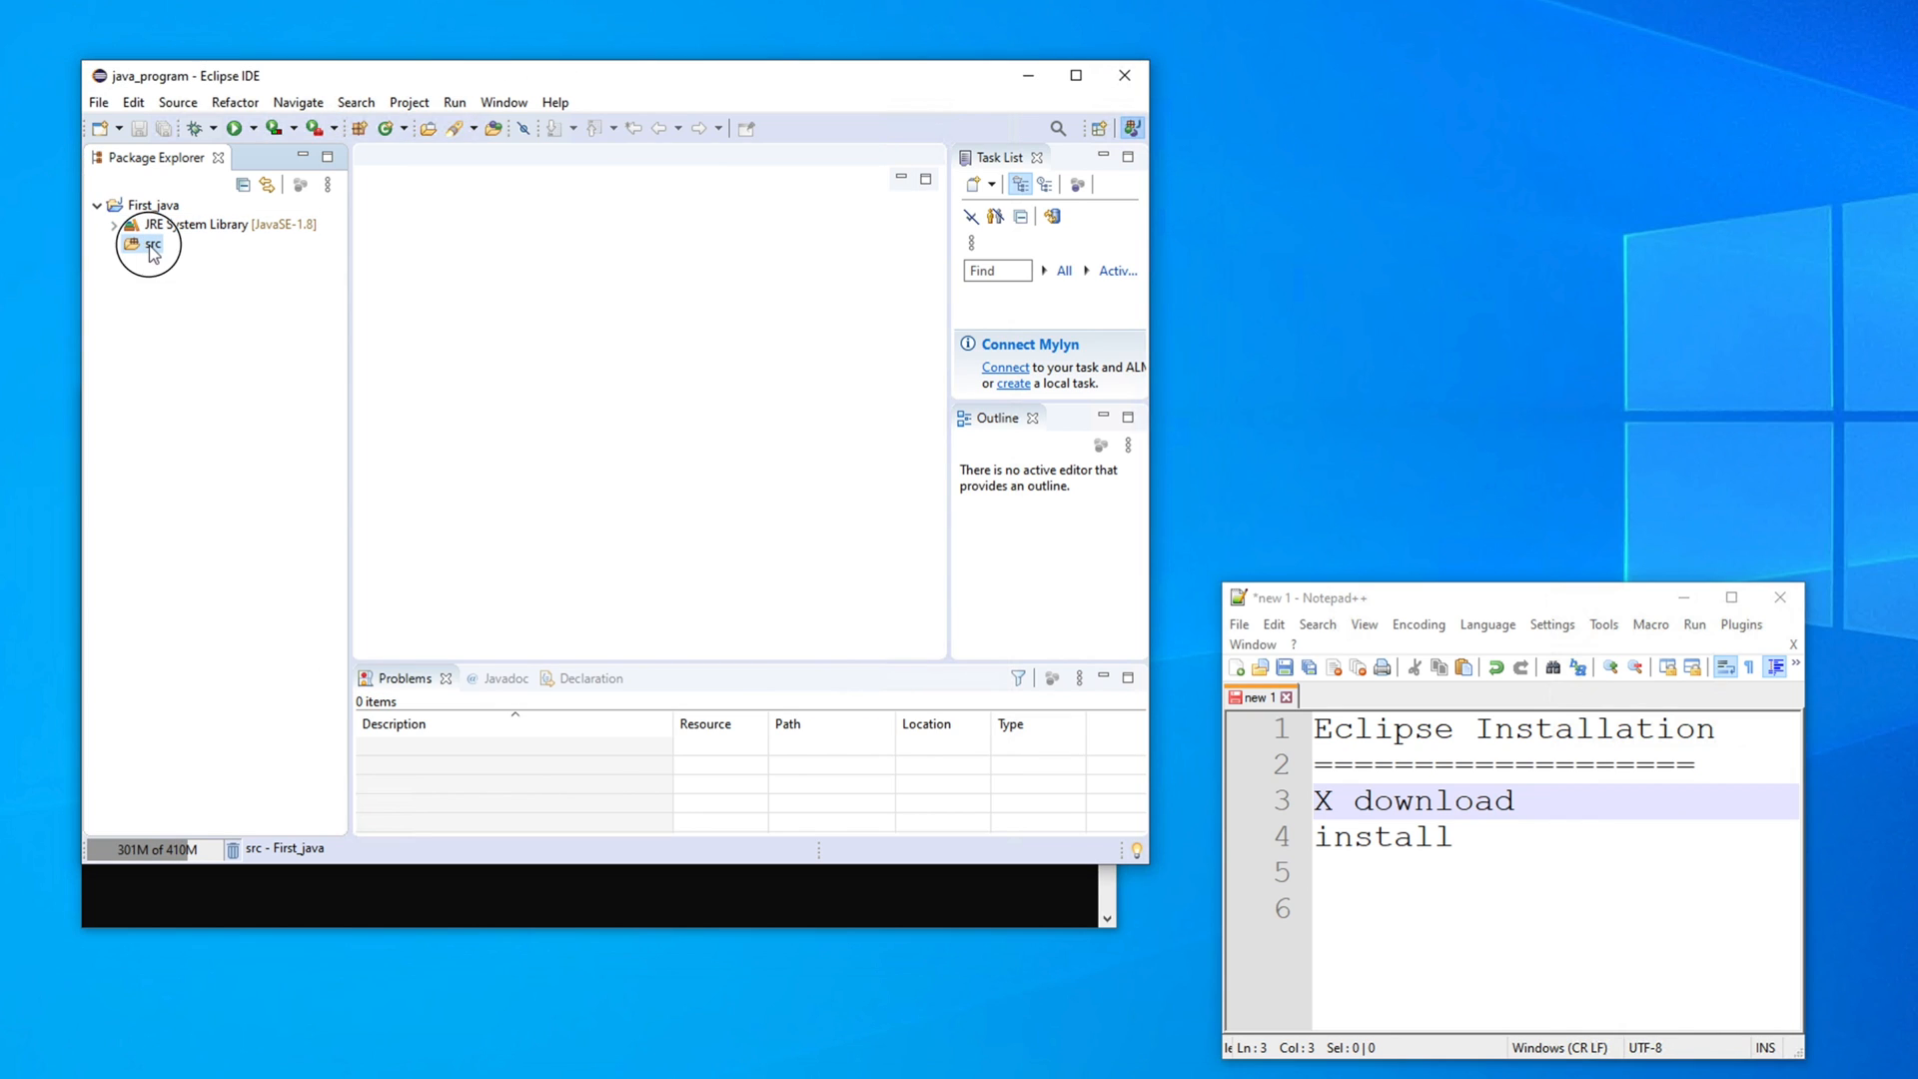
click(98, 102)
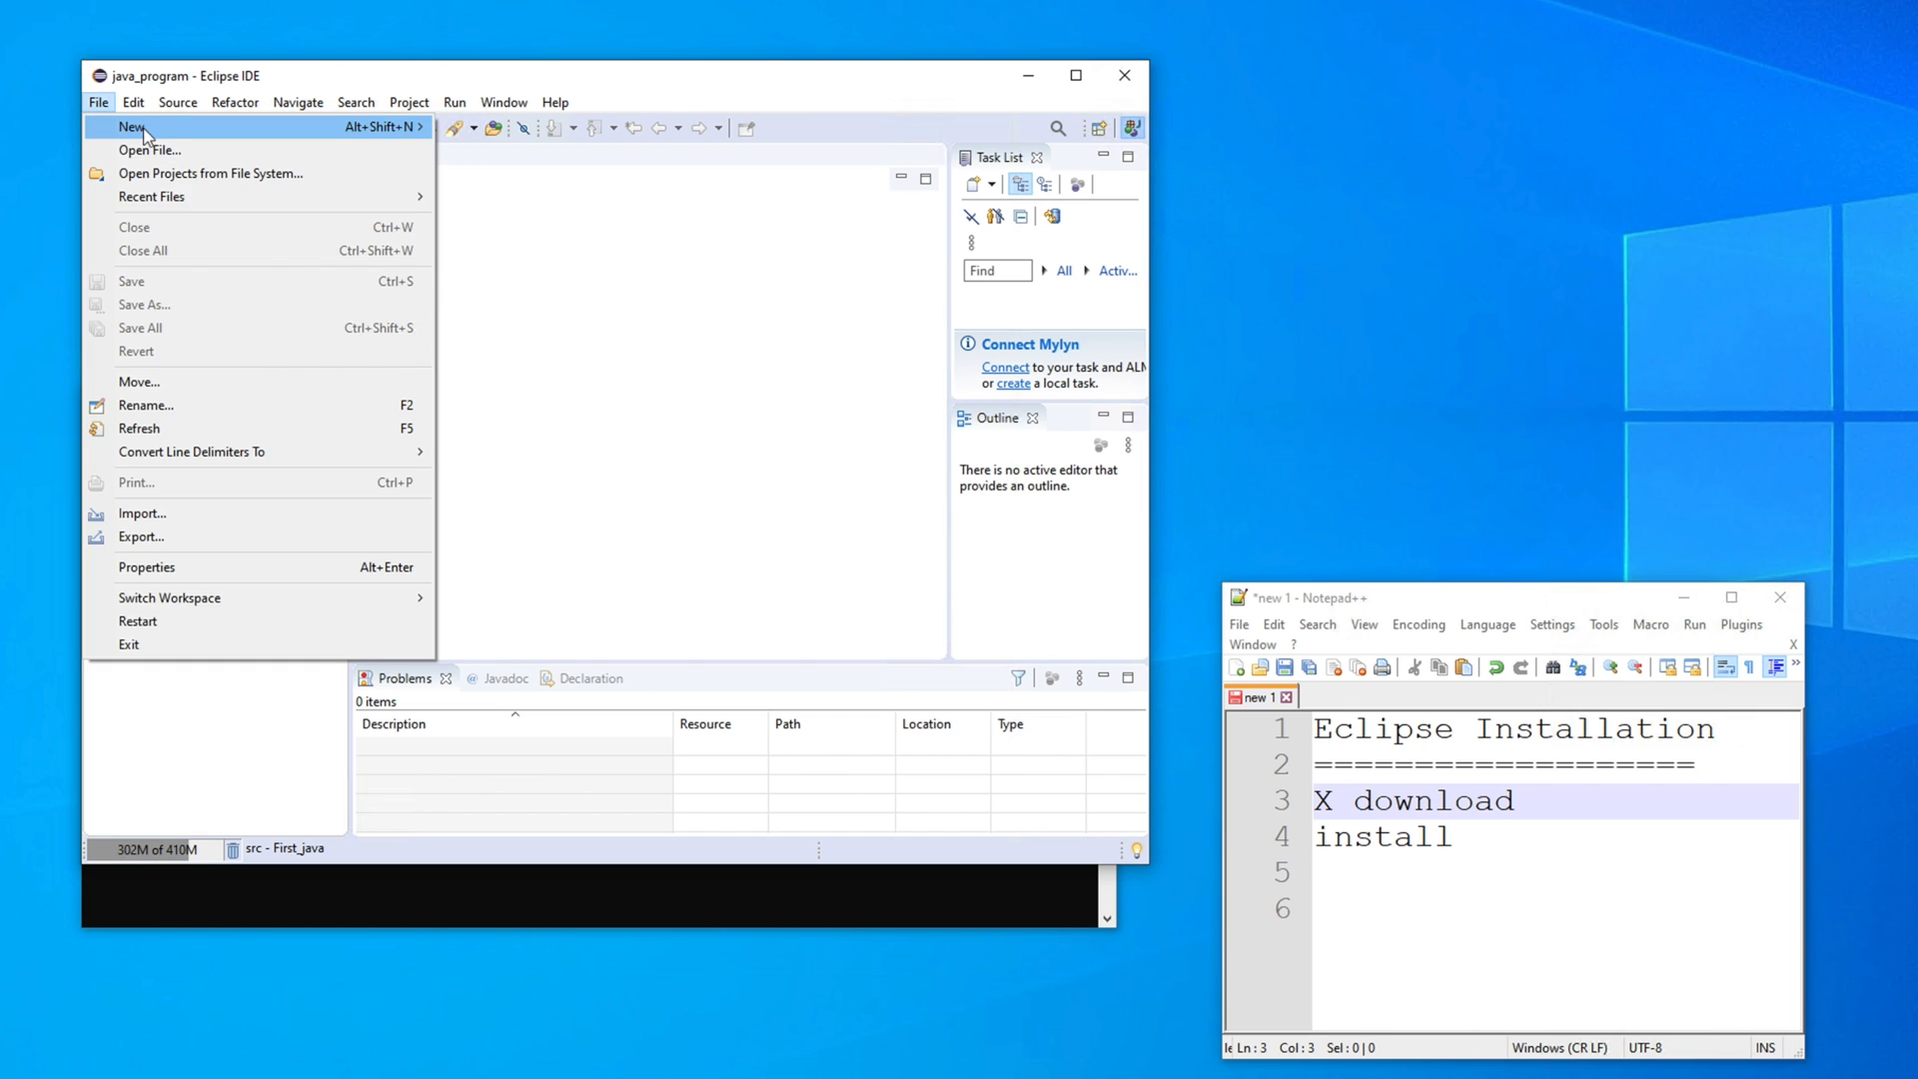
mouse_move(132, 127)
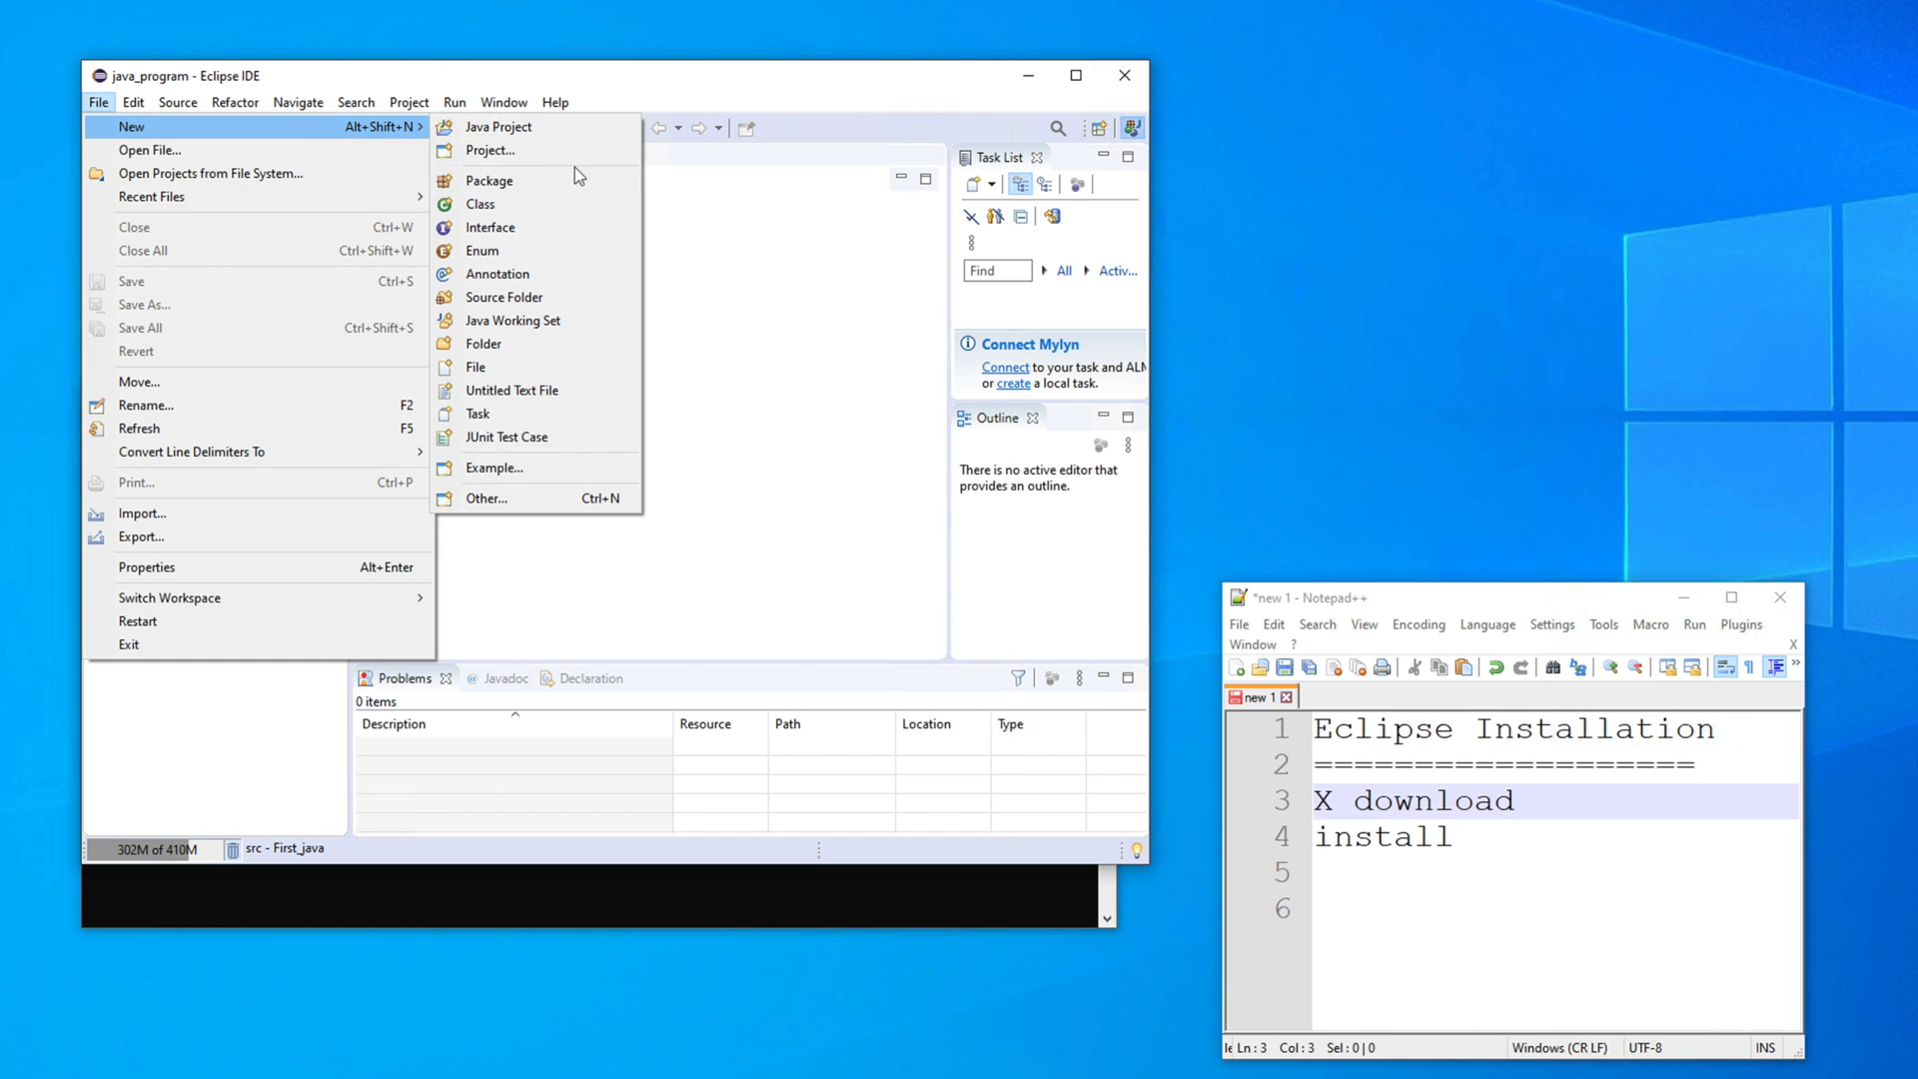
click(505, 207)
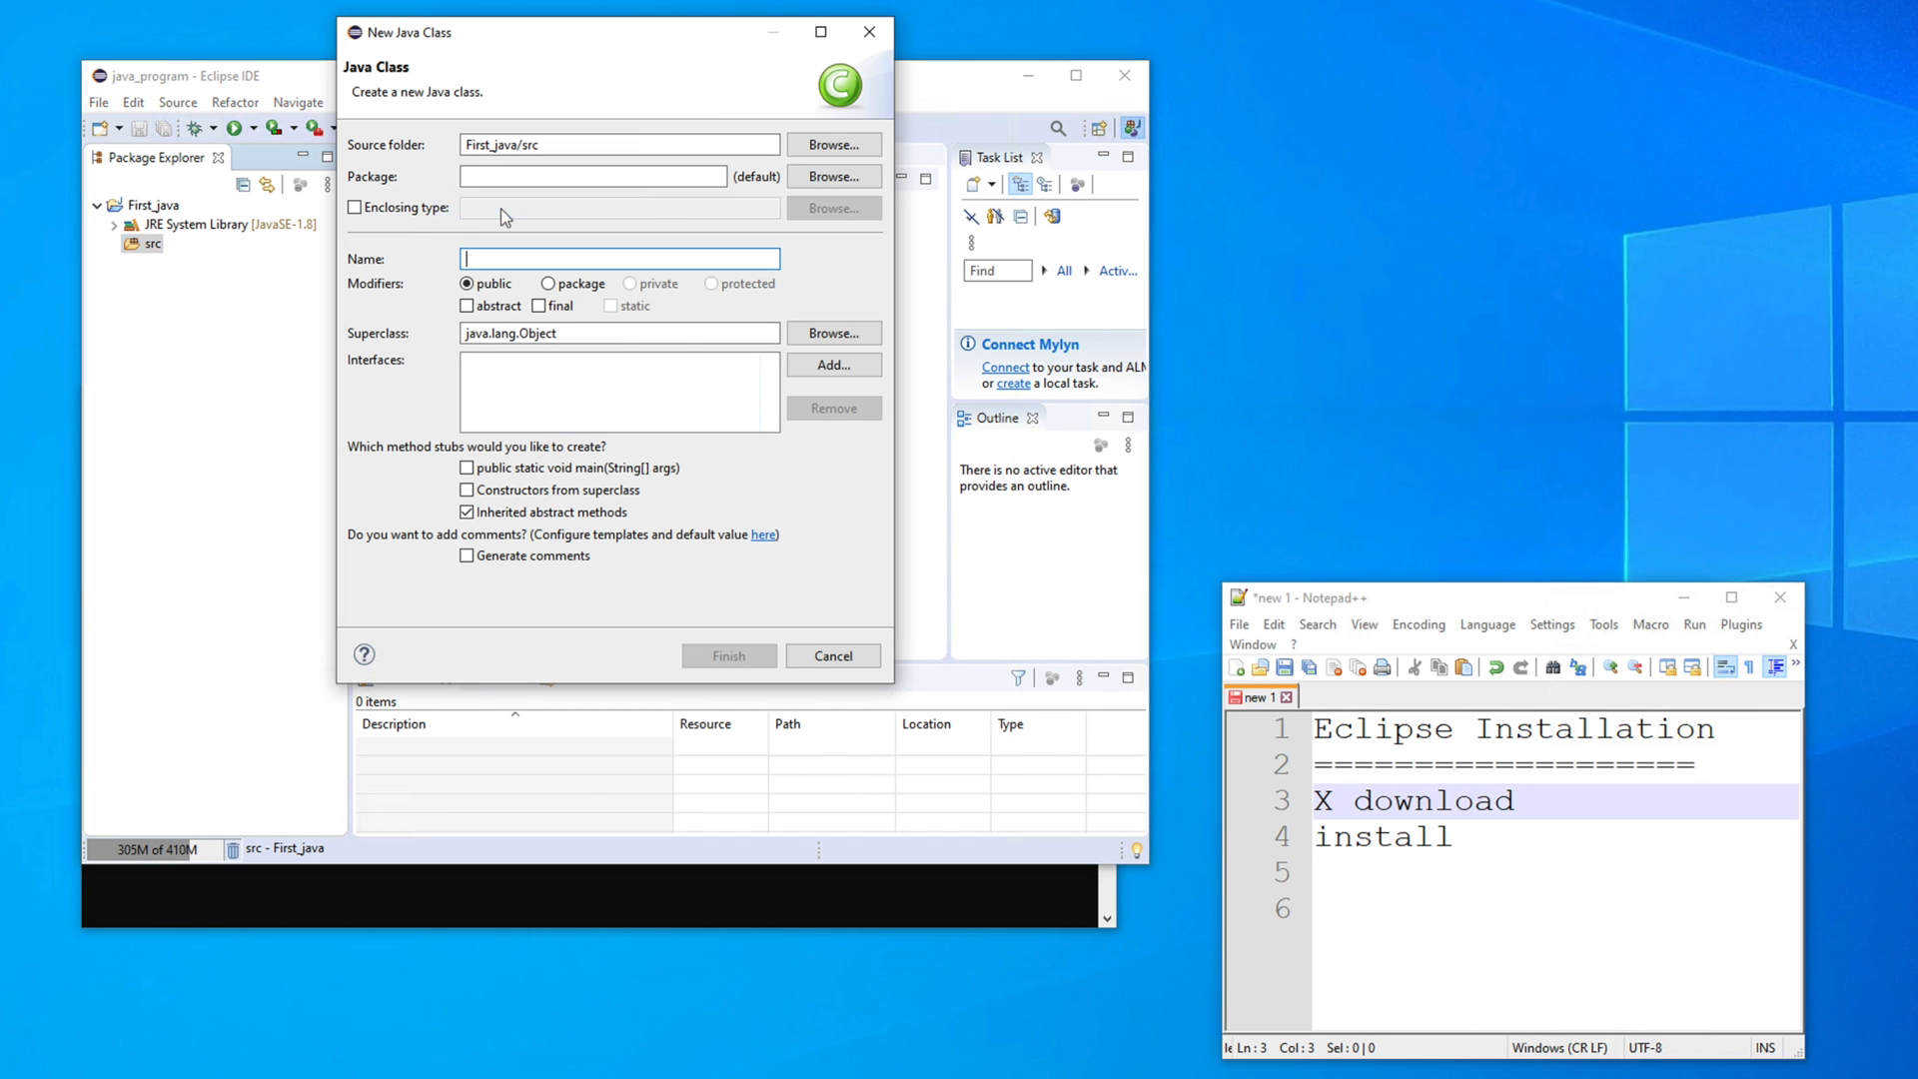
click(870, 33)
Create a public class named HelloJava in First_java/src with a public static void main(String[] args) method stub
click(386, 130)
drag(437, 35, 410, 149)
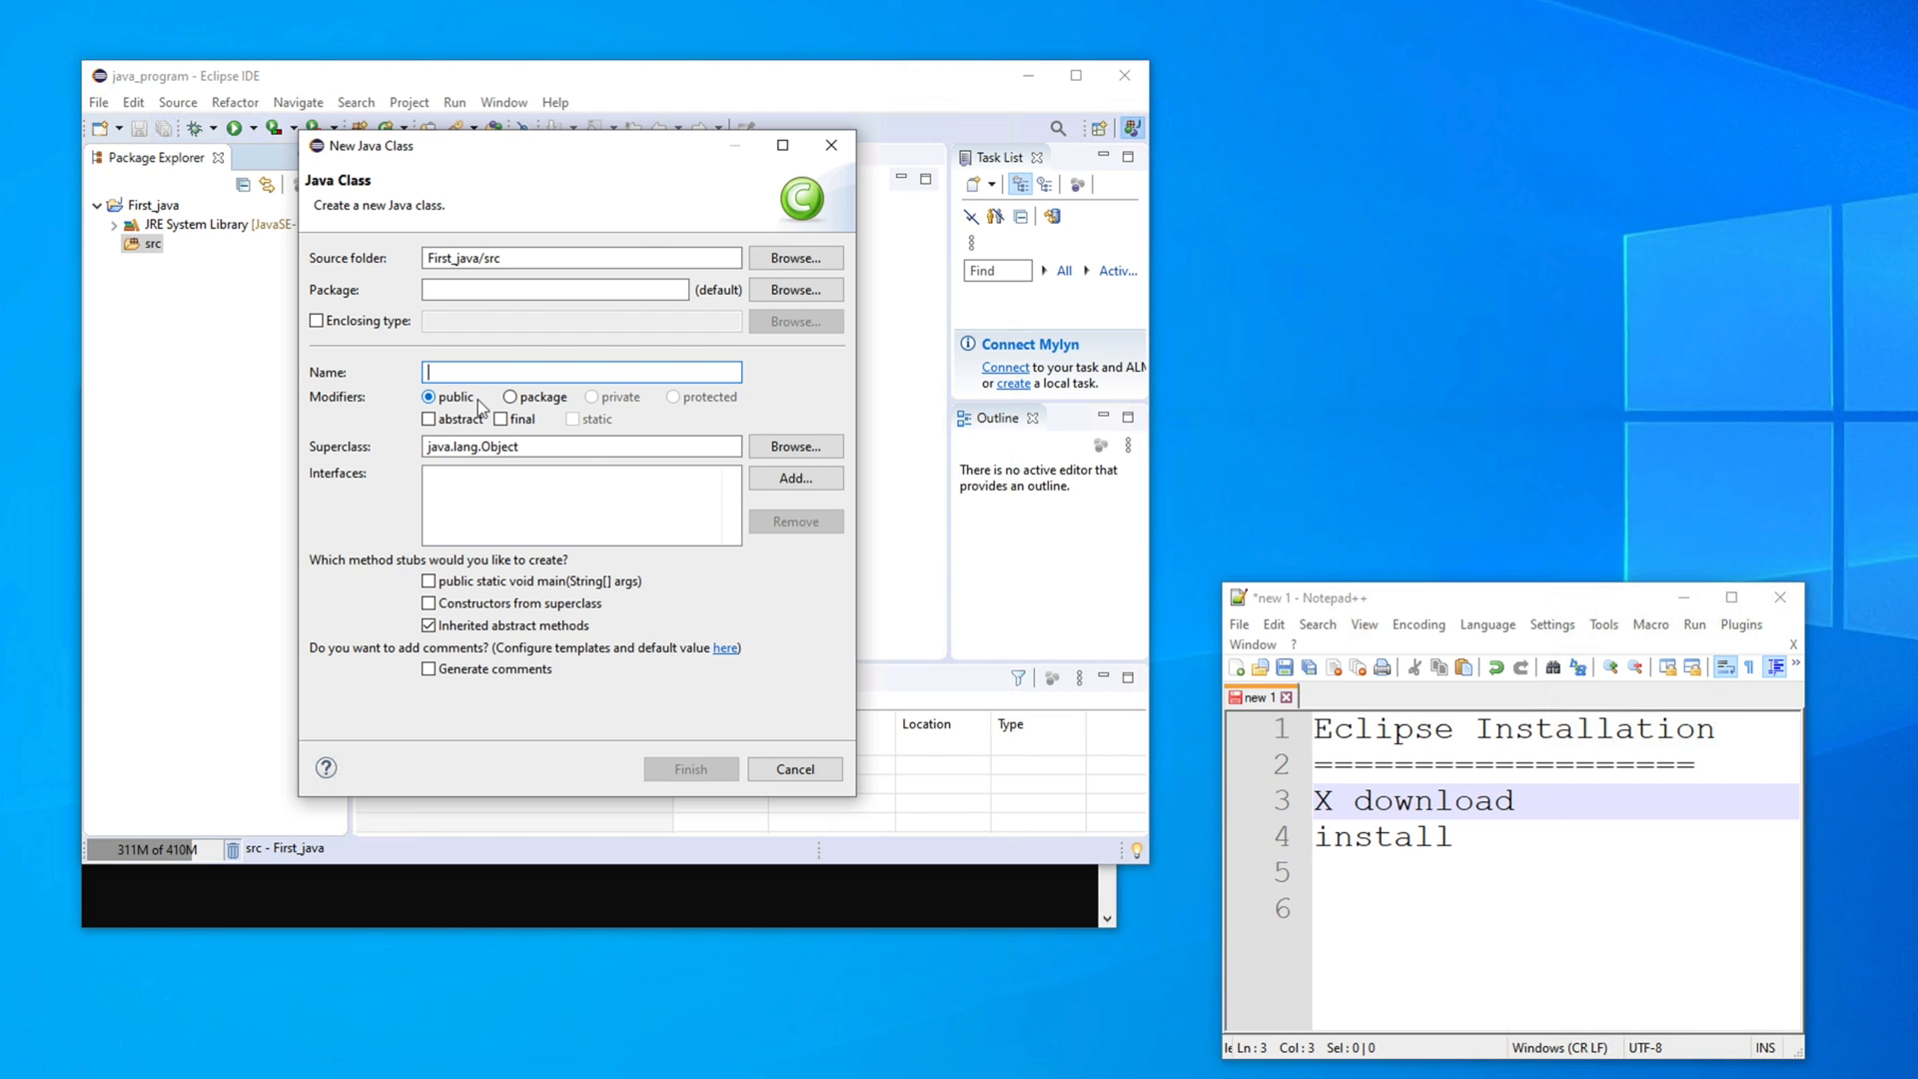
text(HelloJava)
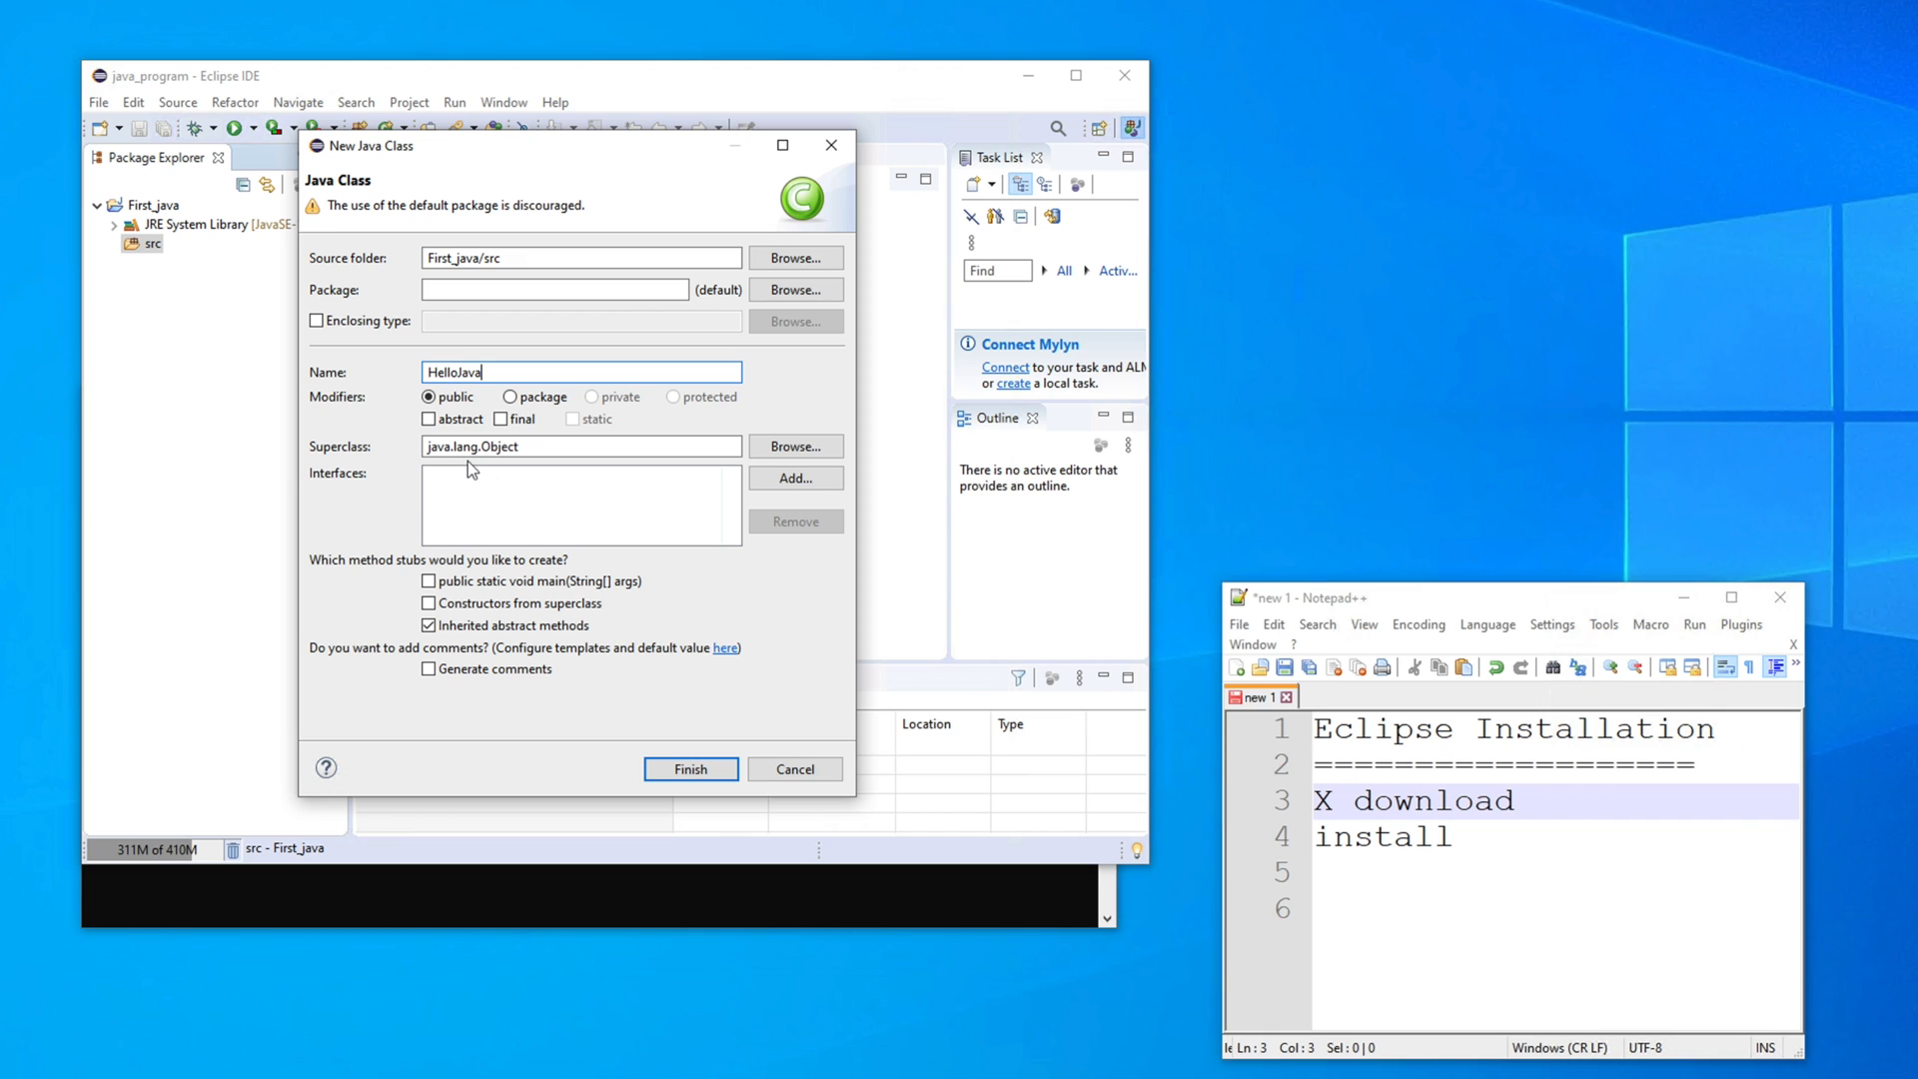
click(428, 581)
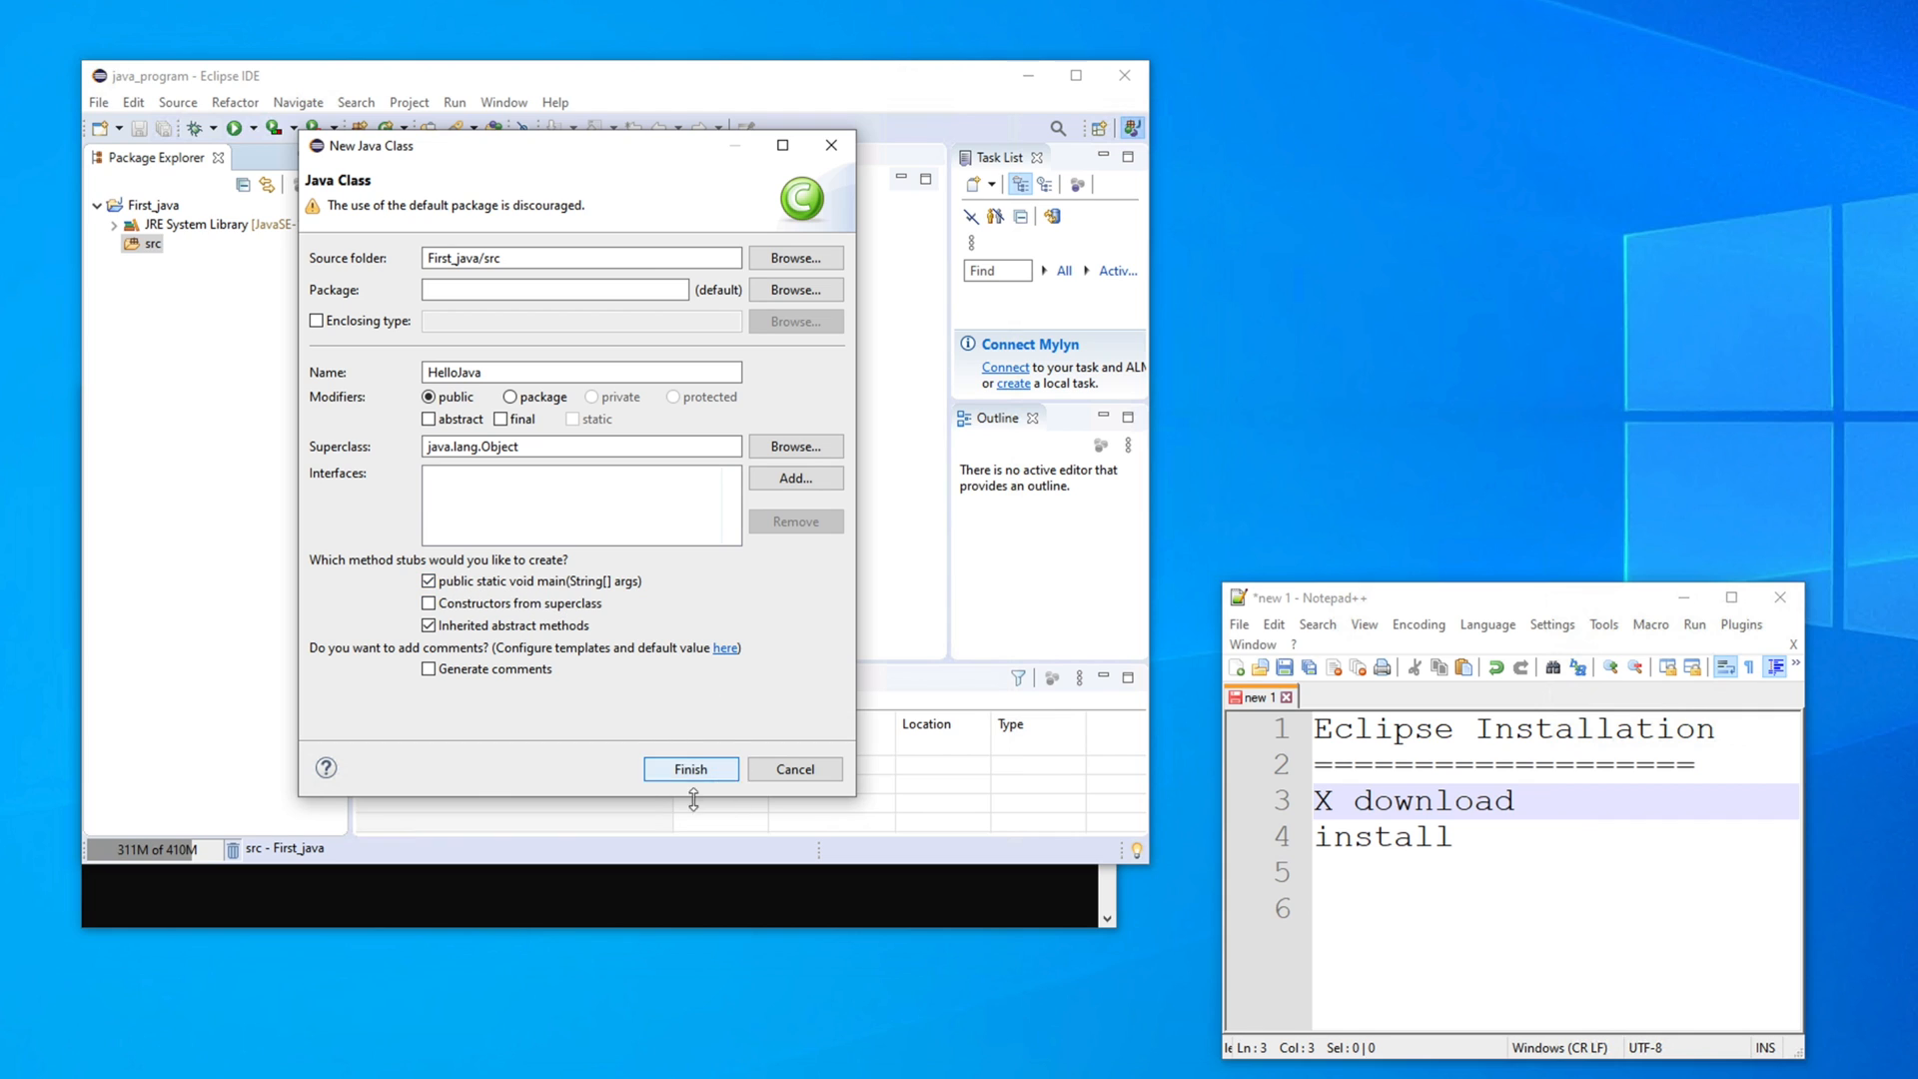
click(697, 769)
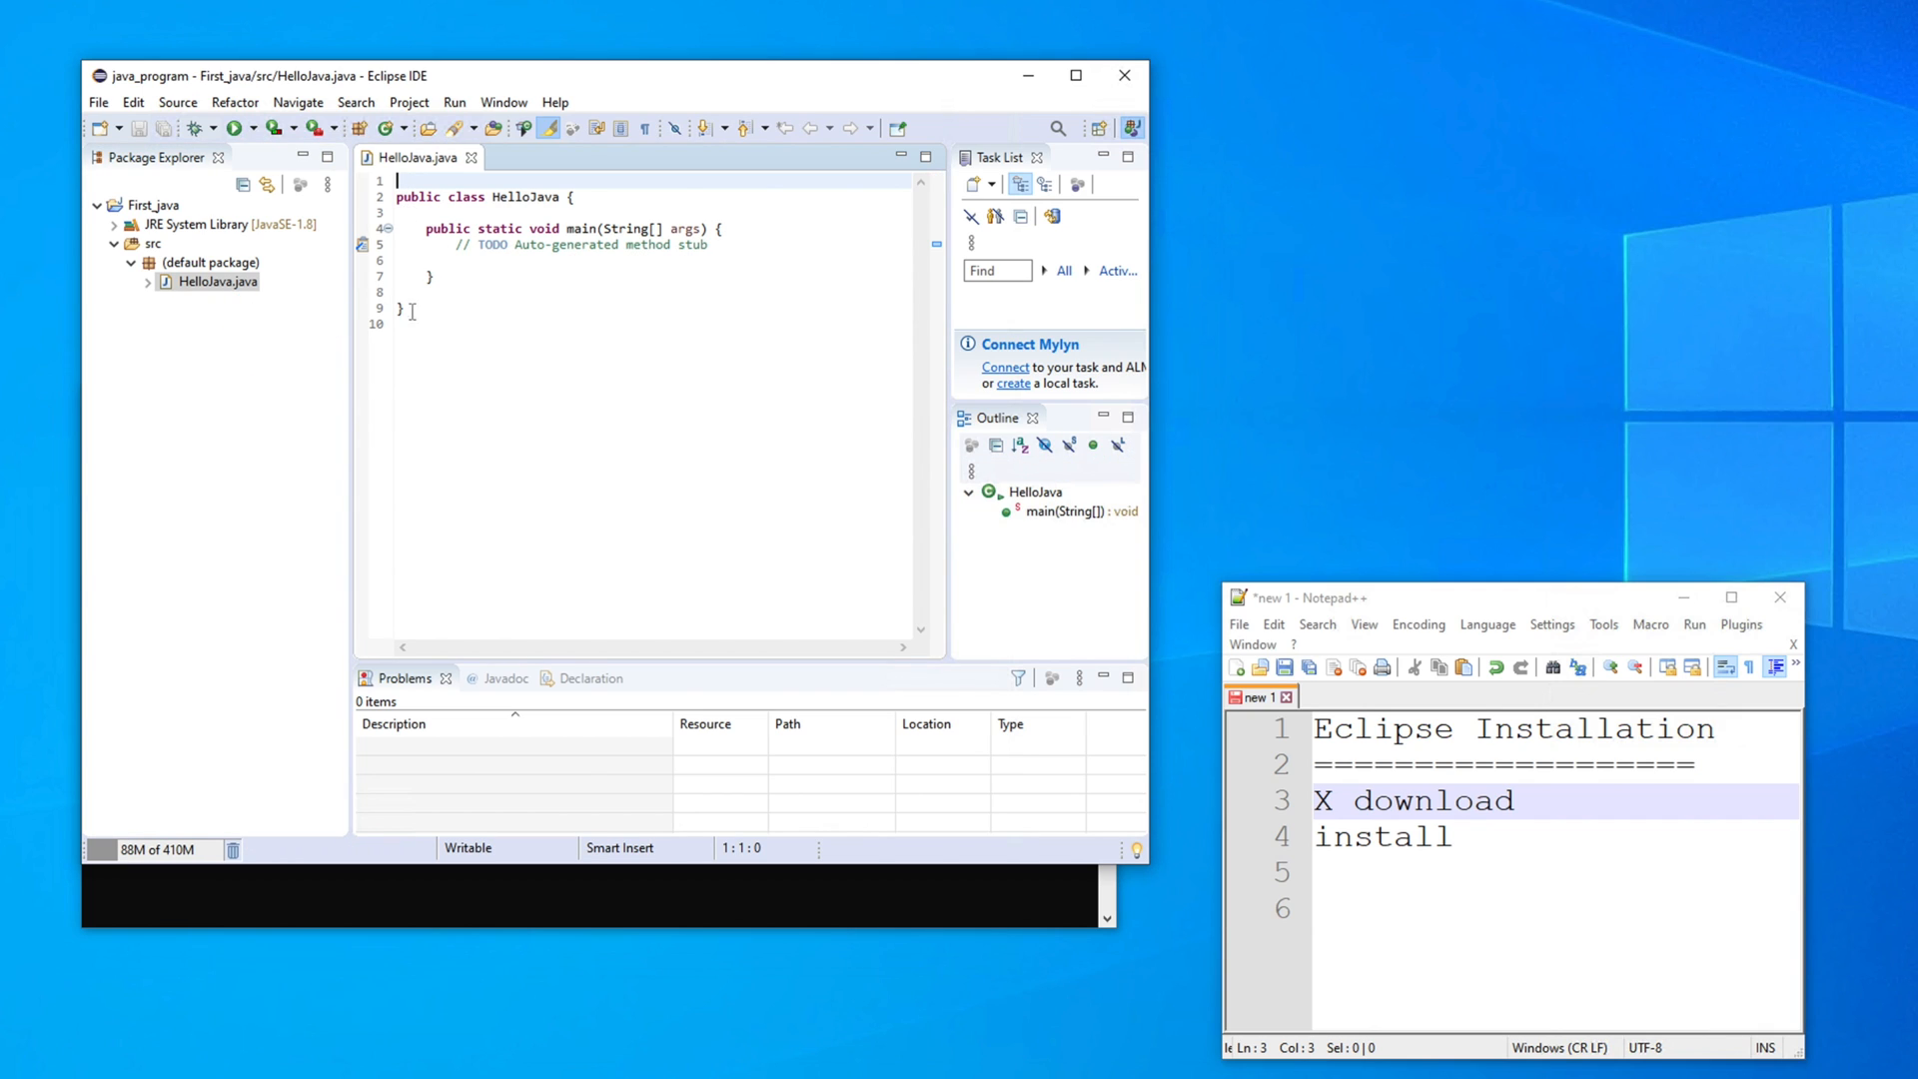
Replace the auto-generated TODO comment in the main method with println and erase that word, leaving the line empty
double_click(514, 199)
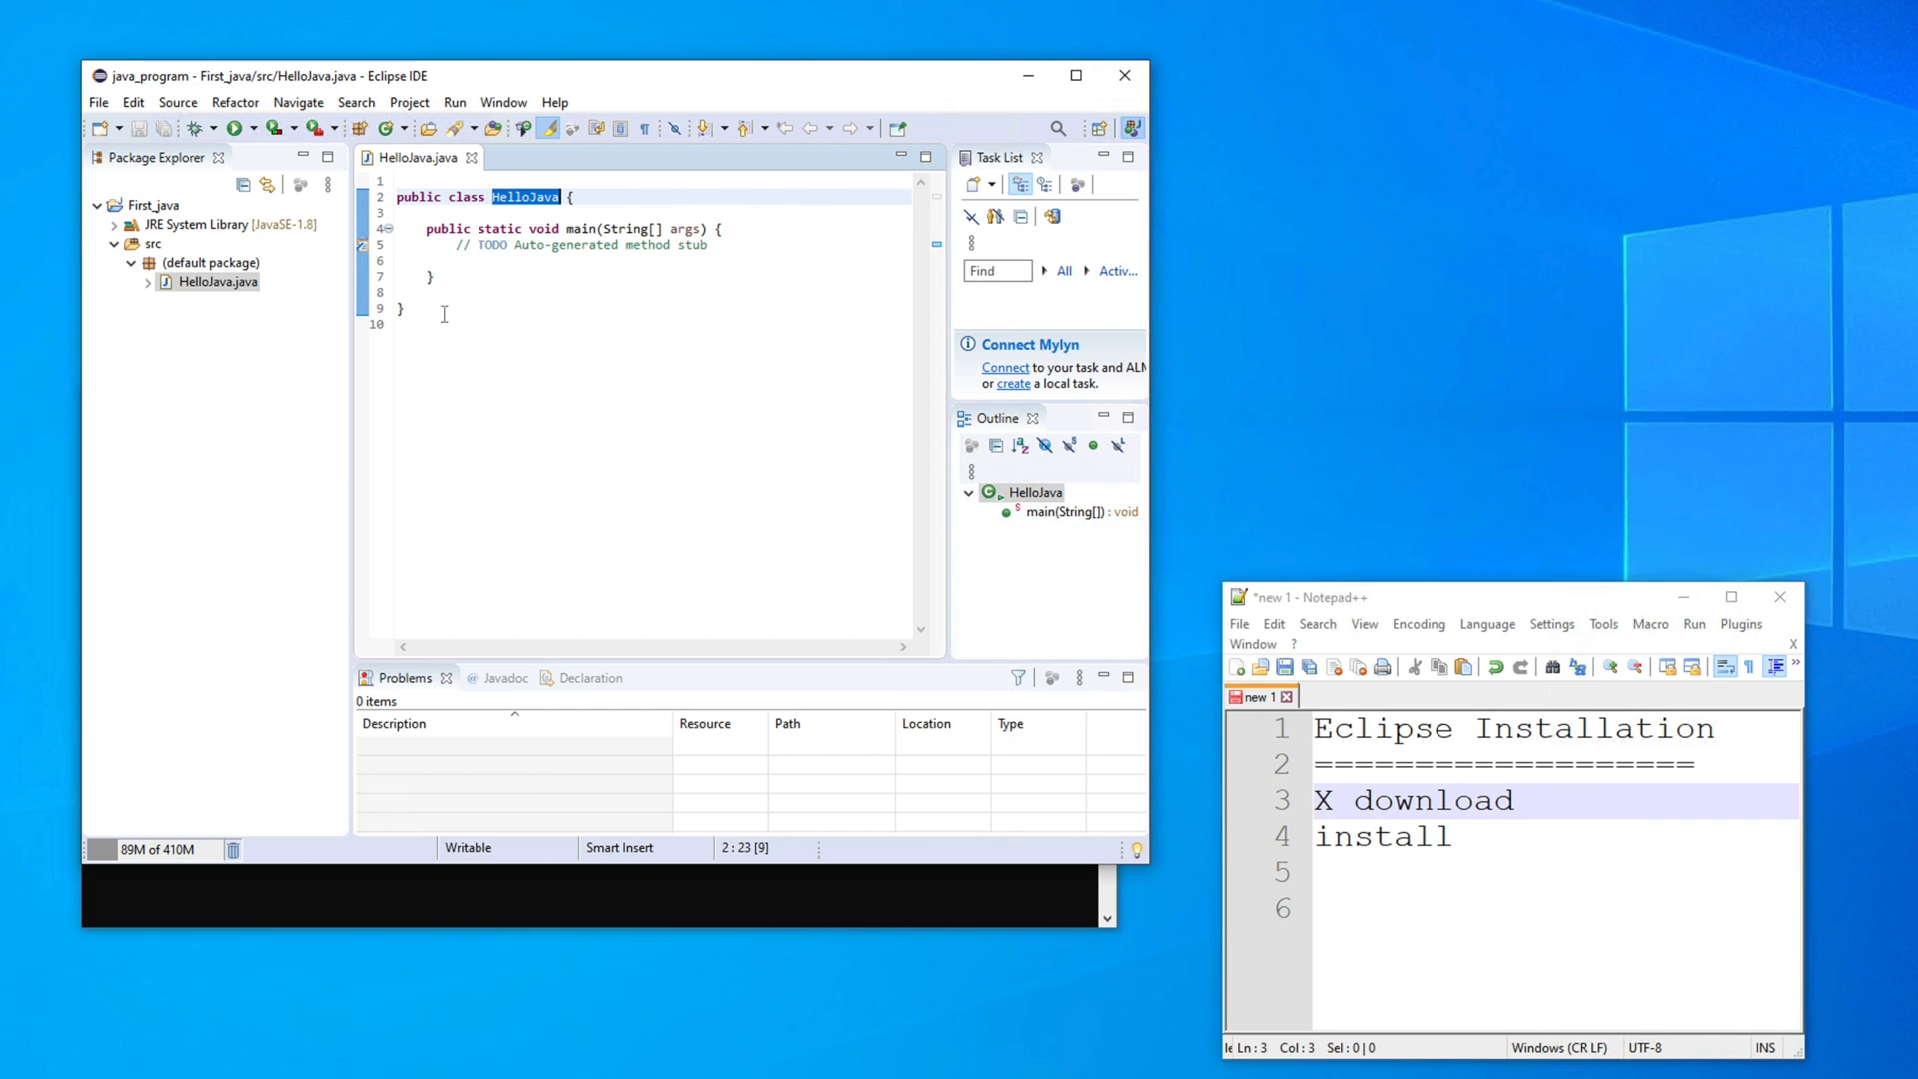
drag(444, 288, 346, 228)
click(639, 295)
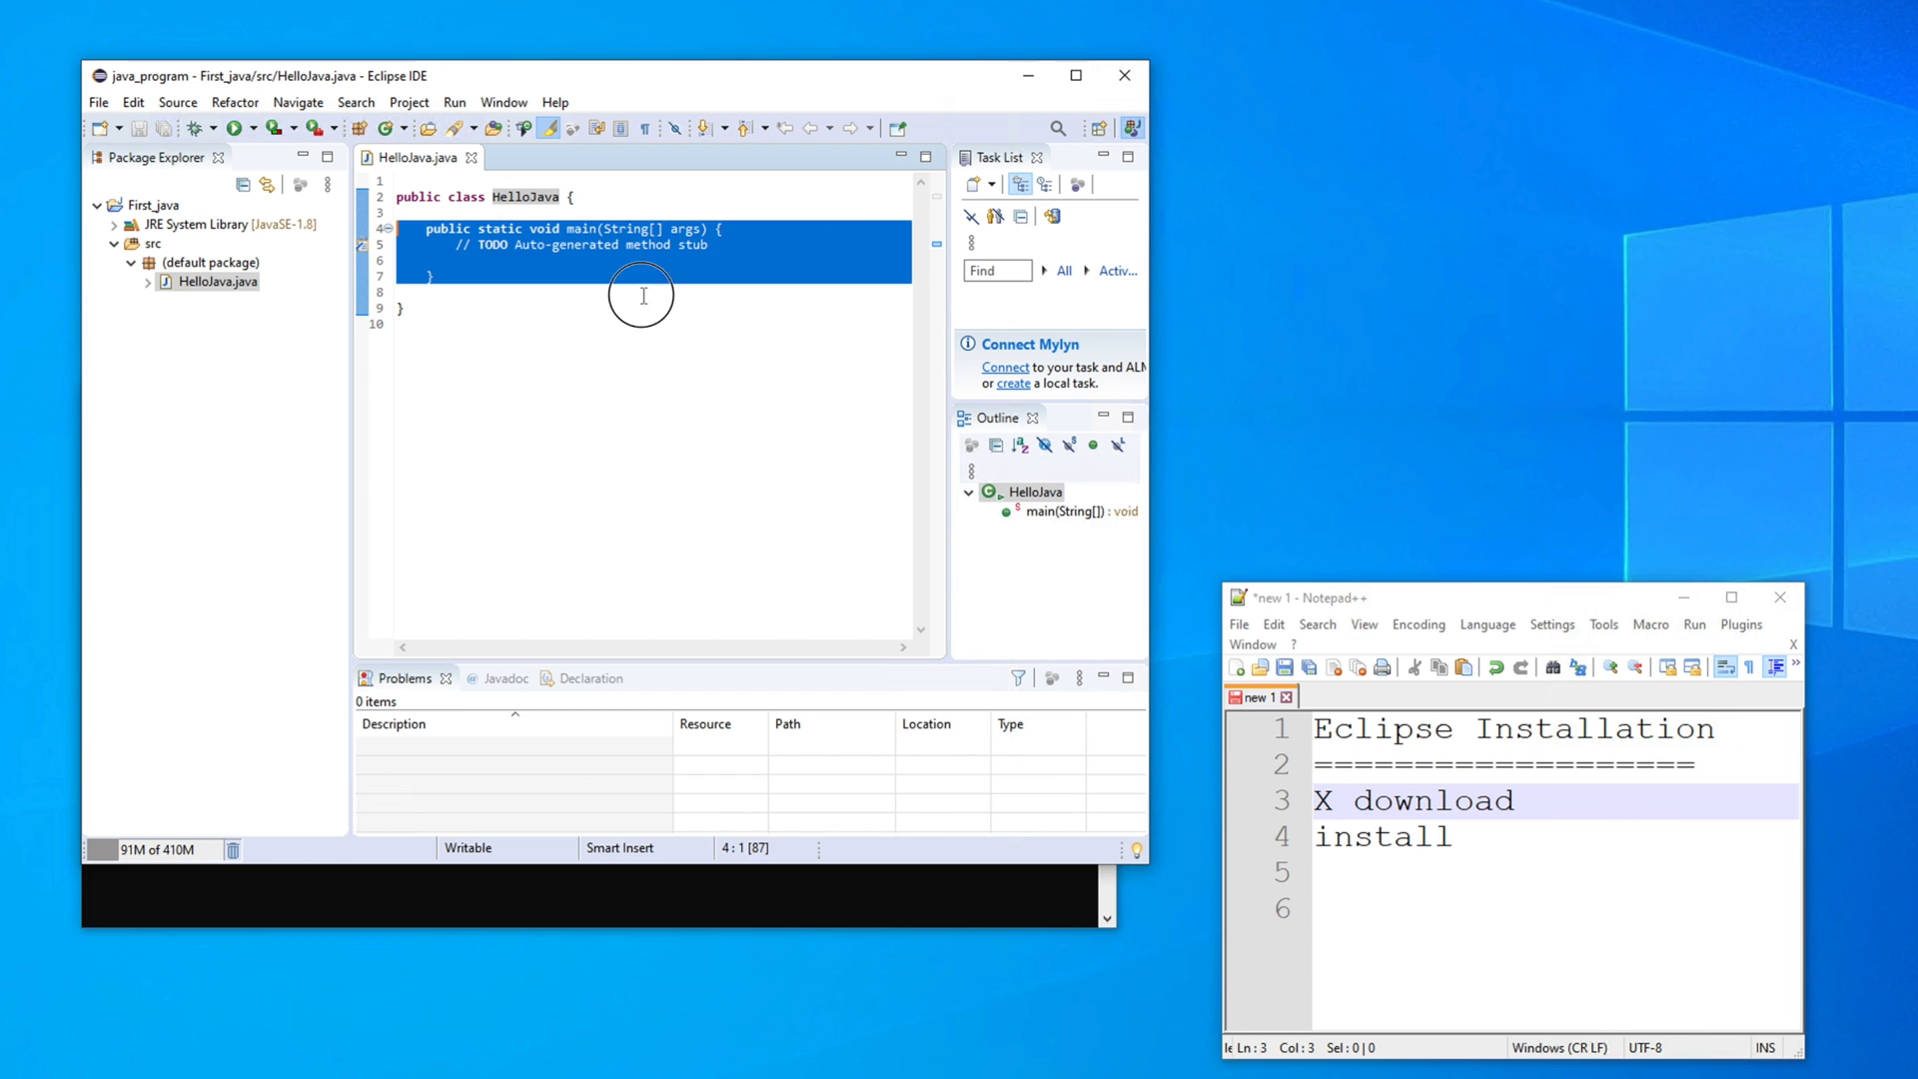
drag(728, 258, 453, 248)
text(printl)
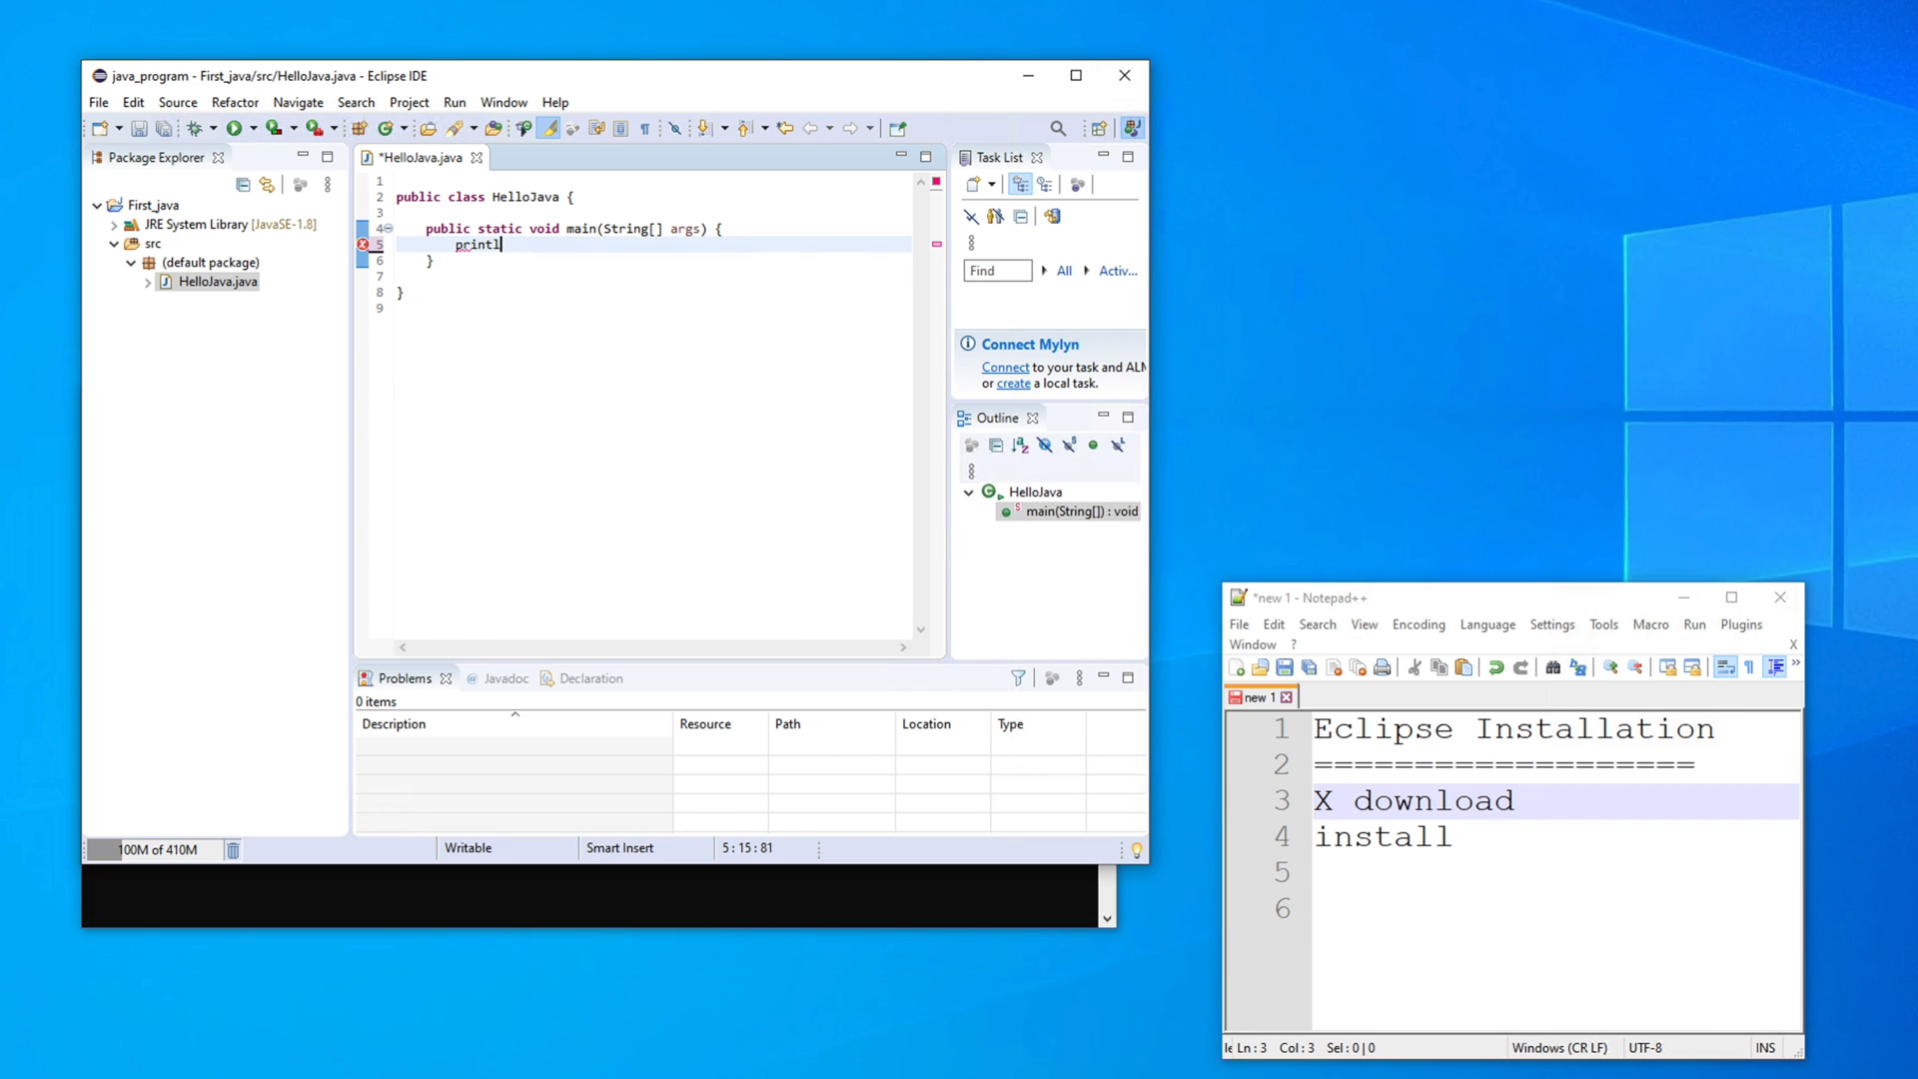
text(n)
key(BackSpace)
key(BackSpace)
key(BackSpace)
key(BackSpace)
key(BackSpace)
key(BackSpace)
key(BackSpace)
Write the statement System.out.print("Hello java!"); inside the main method, using code completion for System and print
text(Sy)
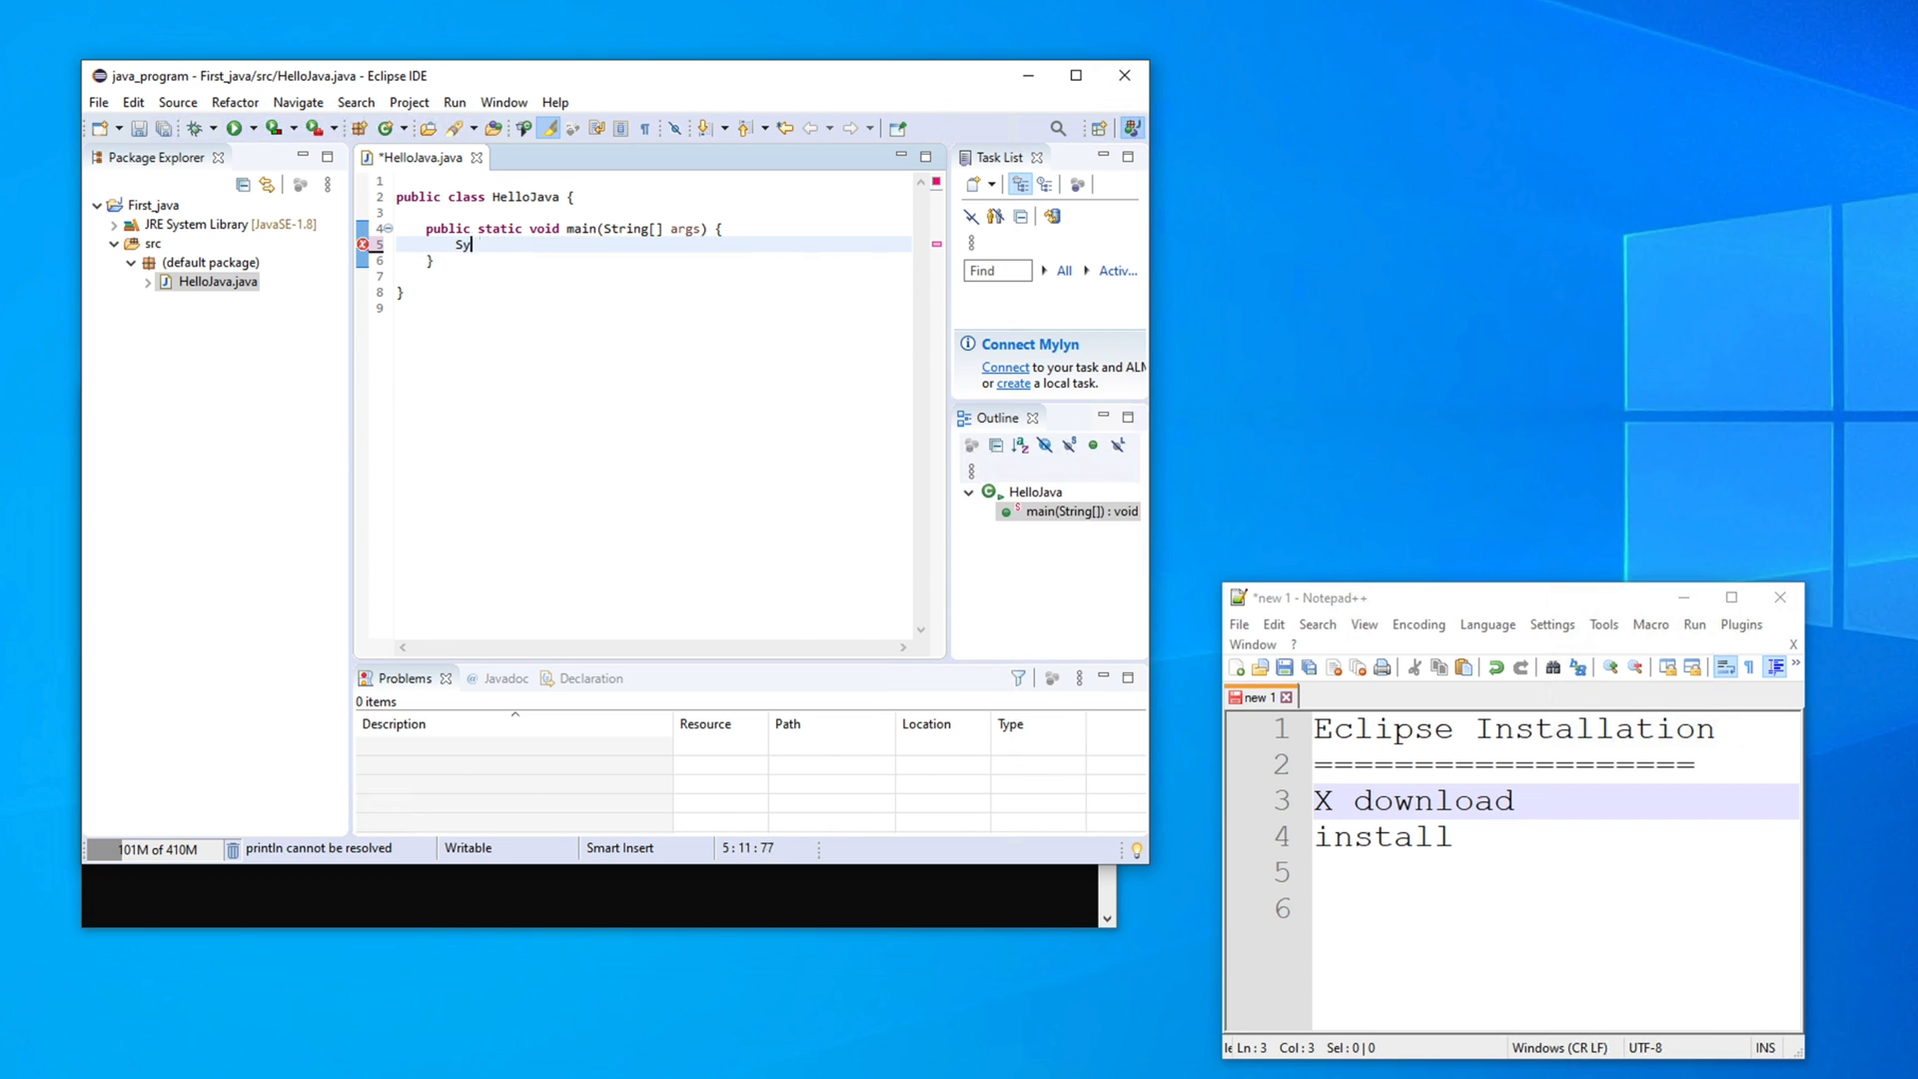
text(s)
key(ctrl+space)
key(Return)
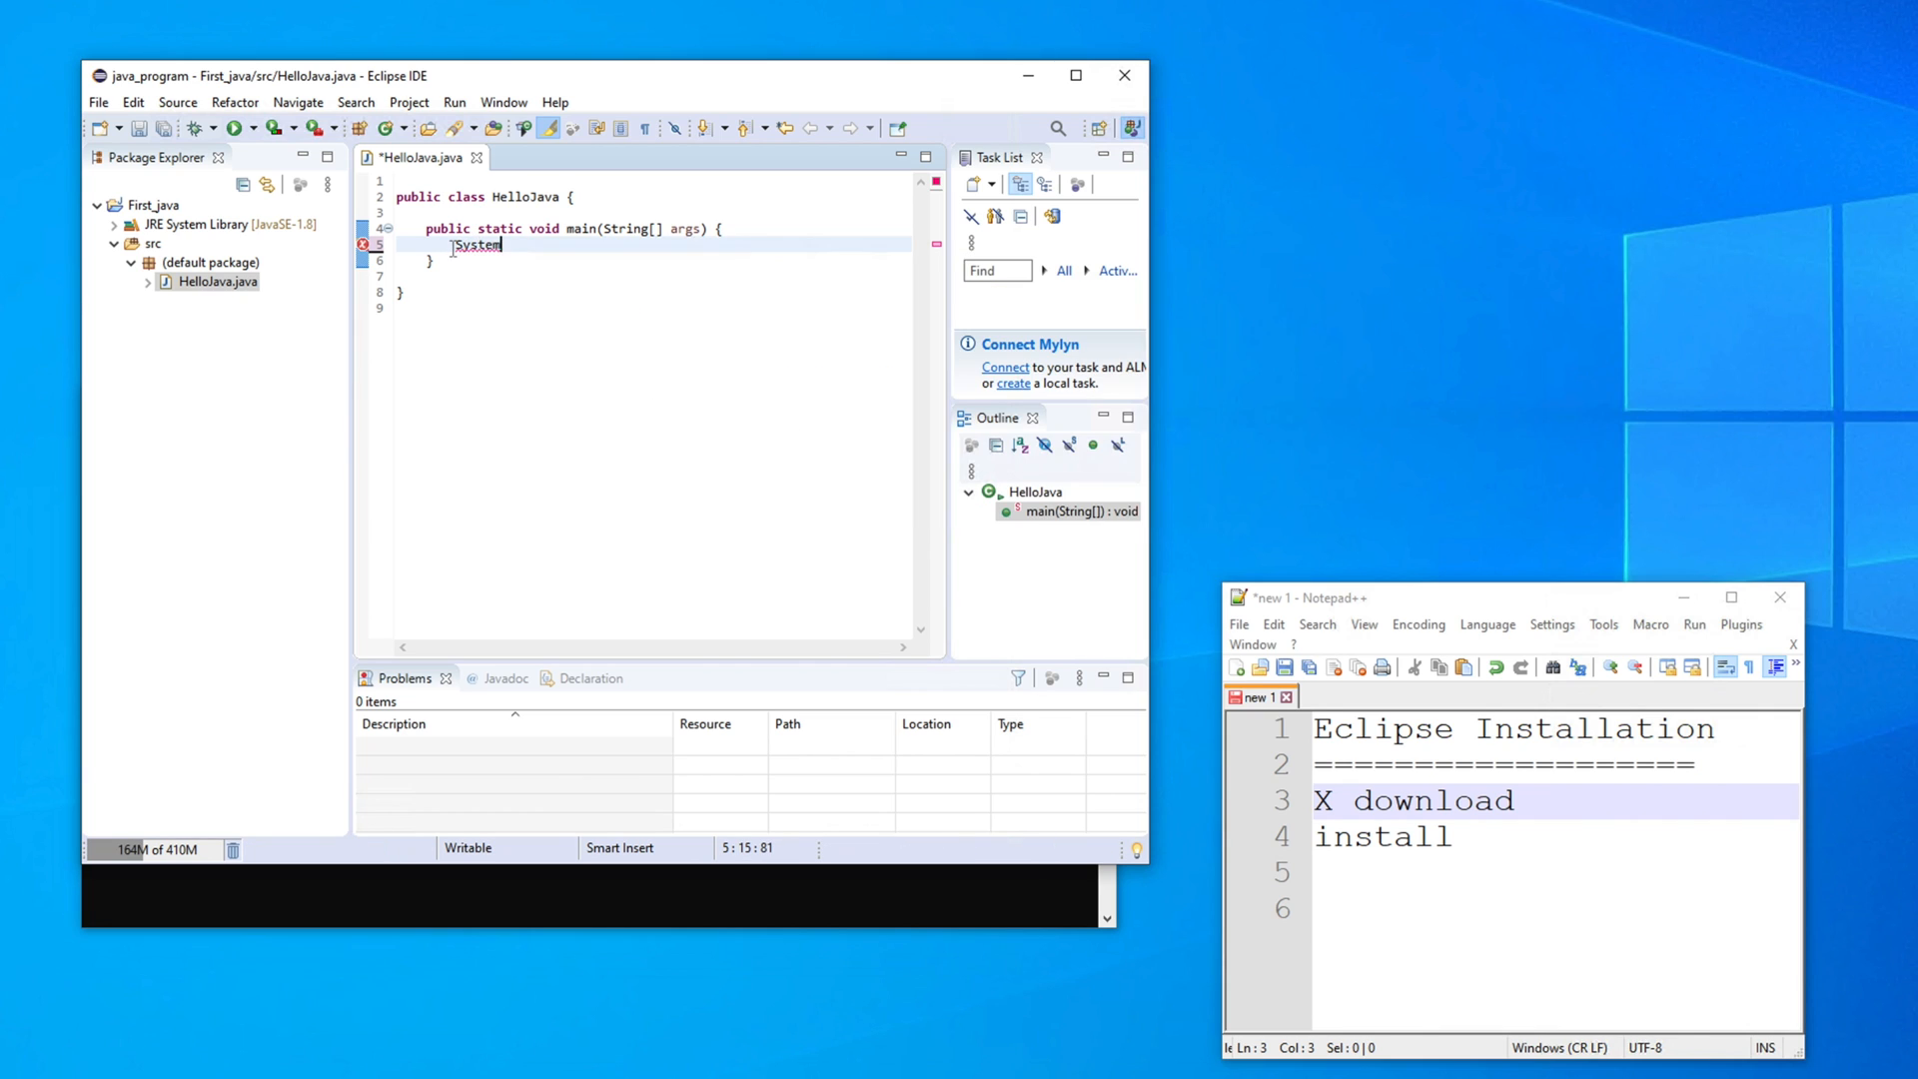
text(.out.pri)
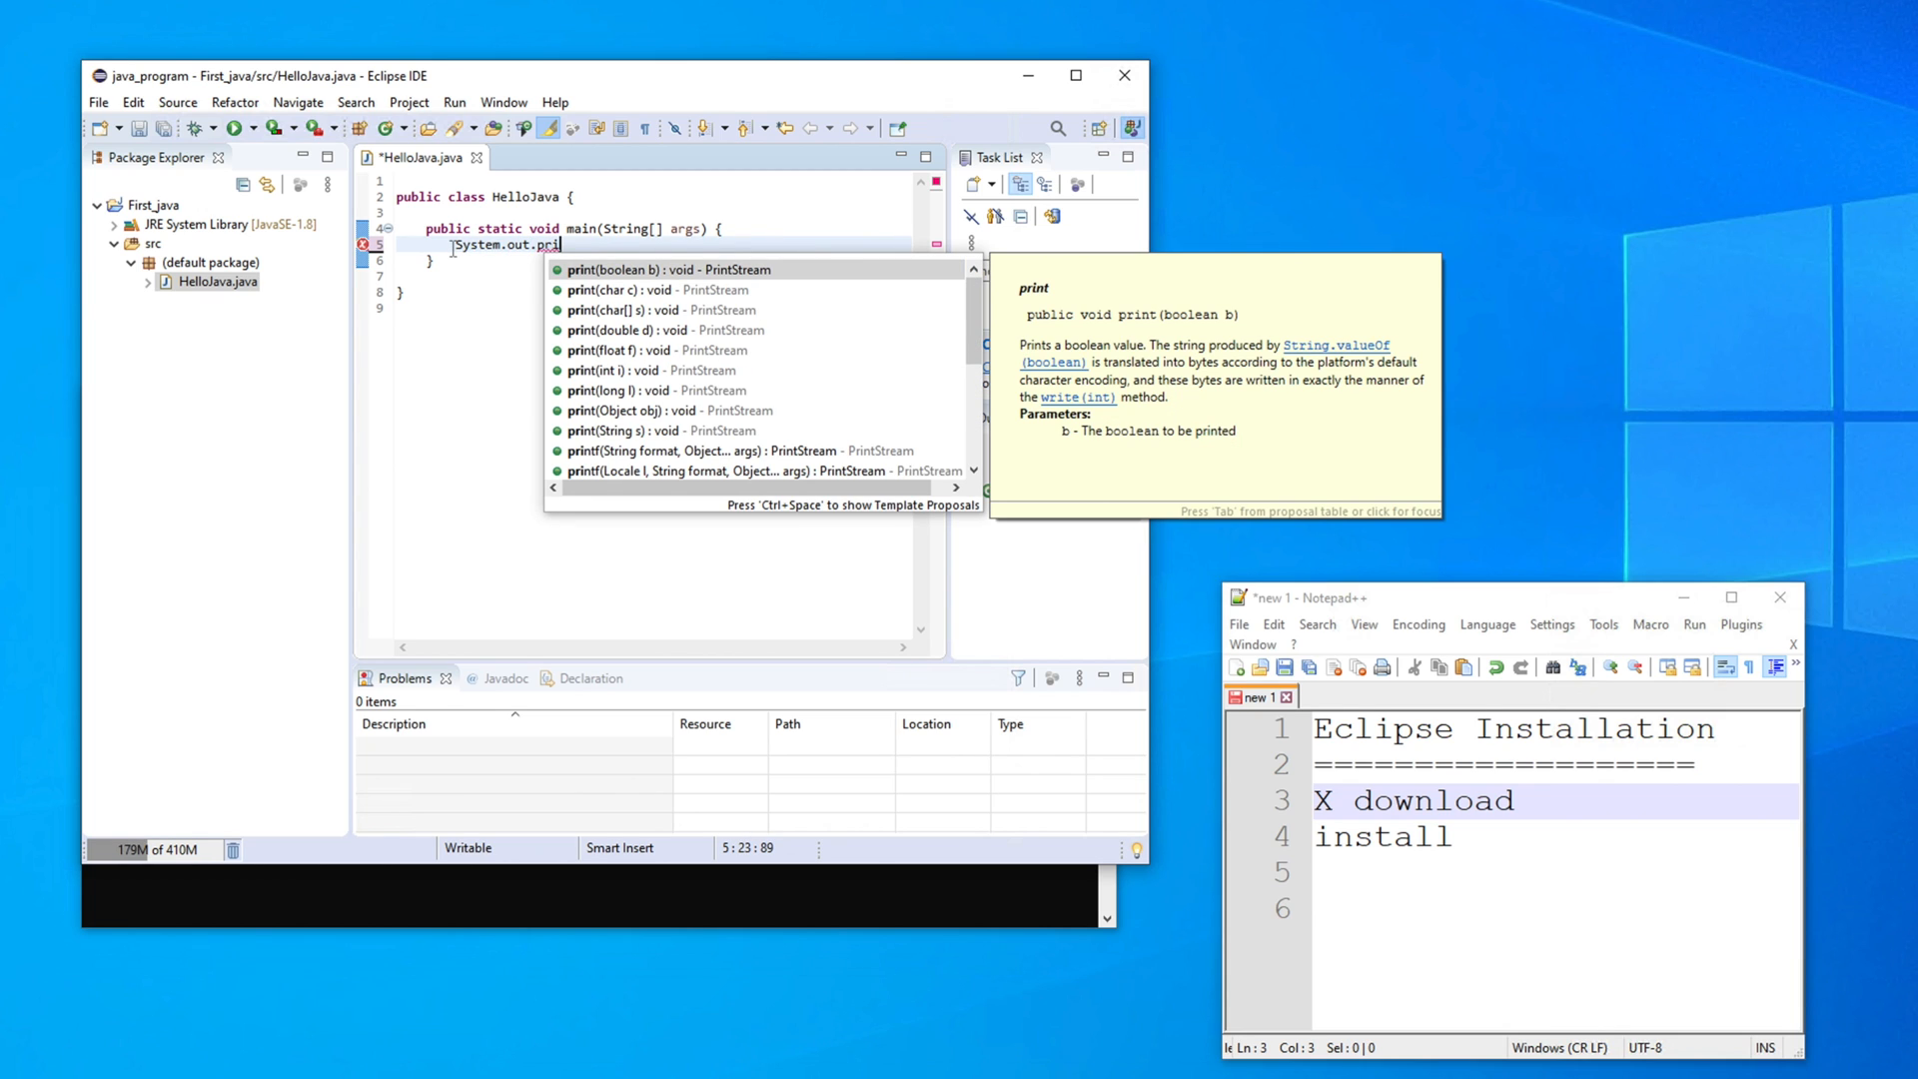
key(Return)
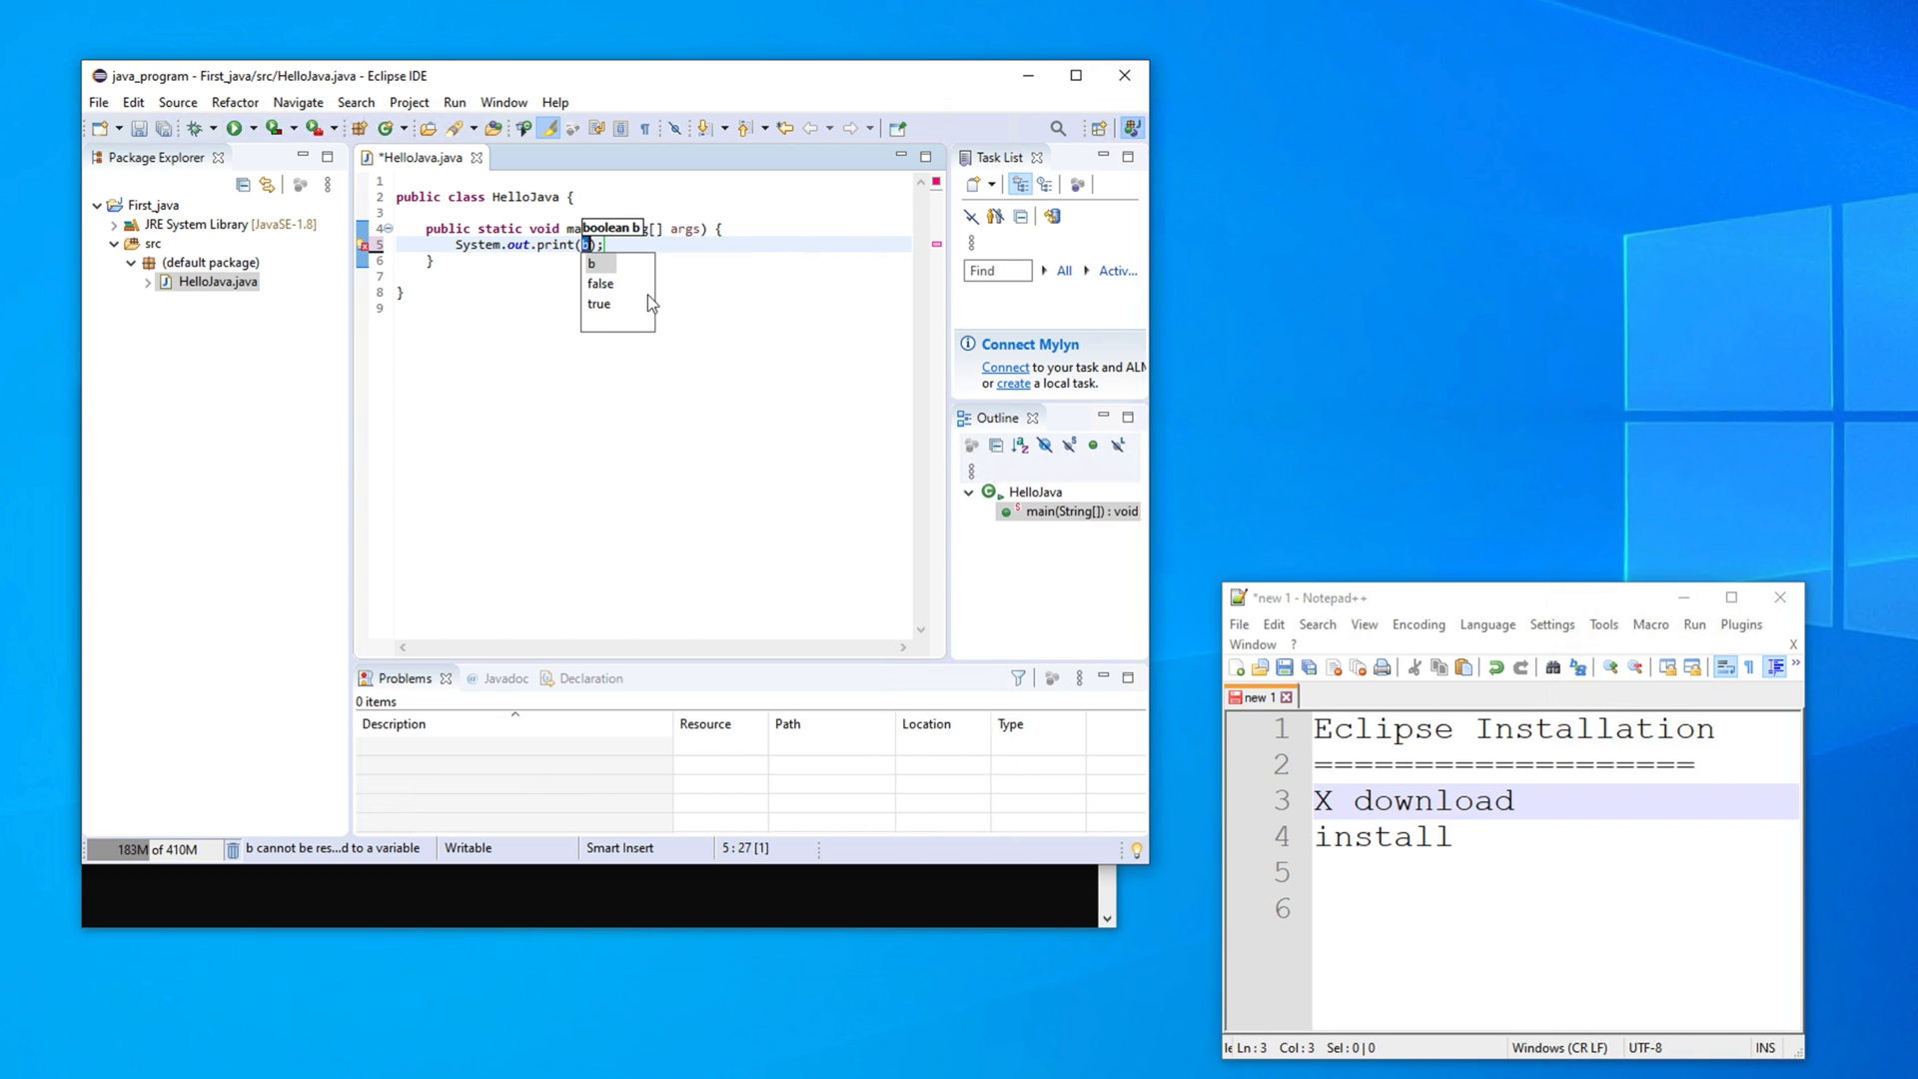
text(")
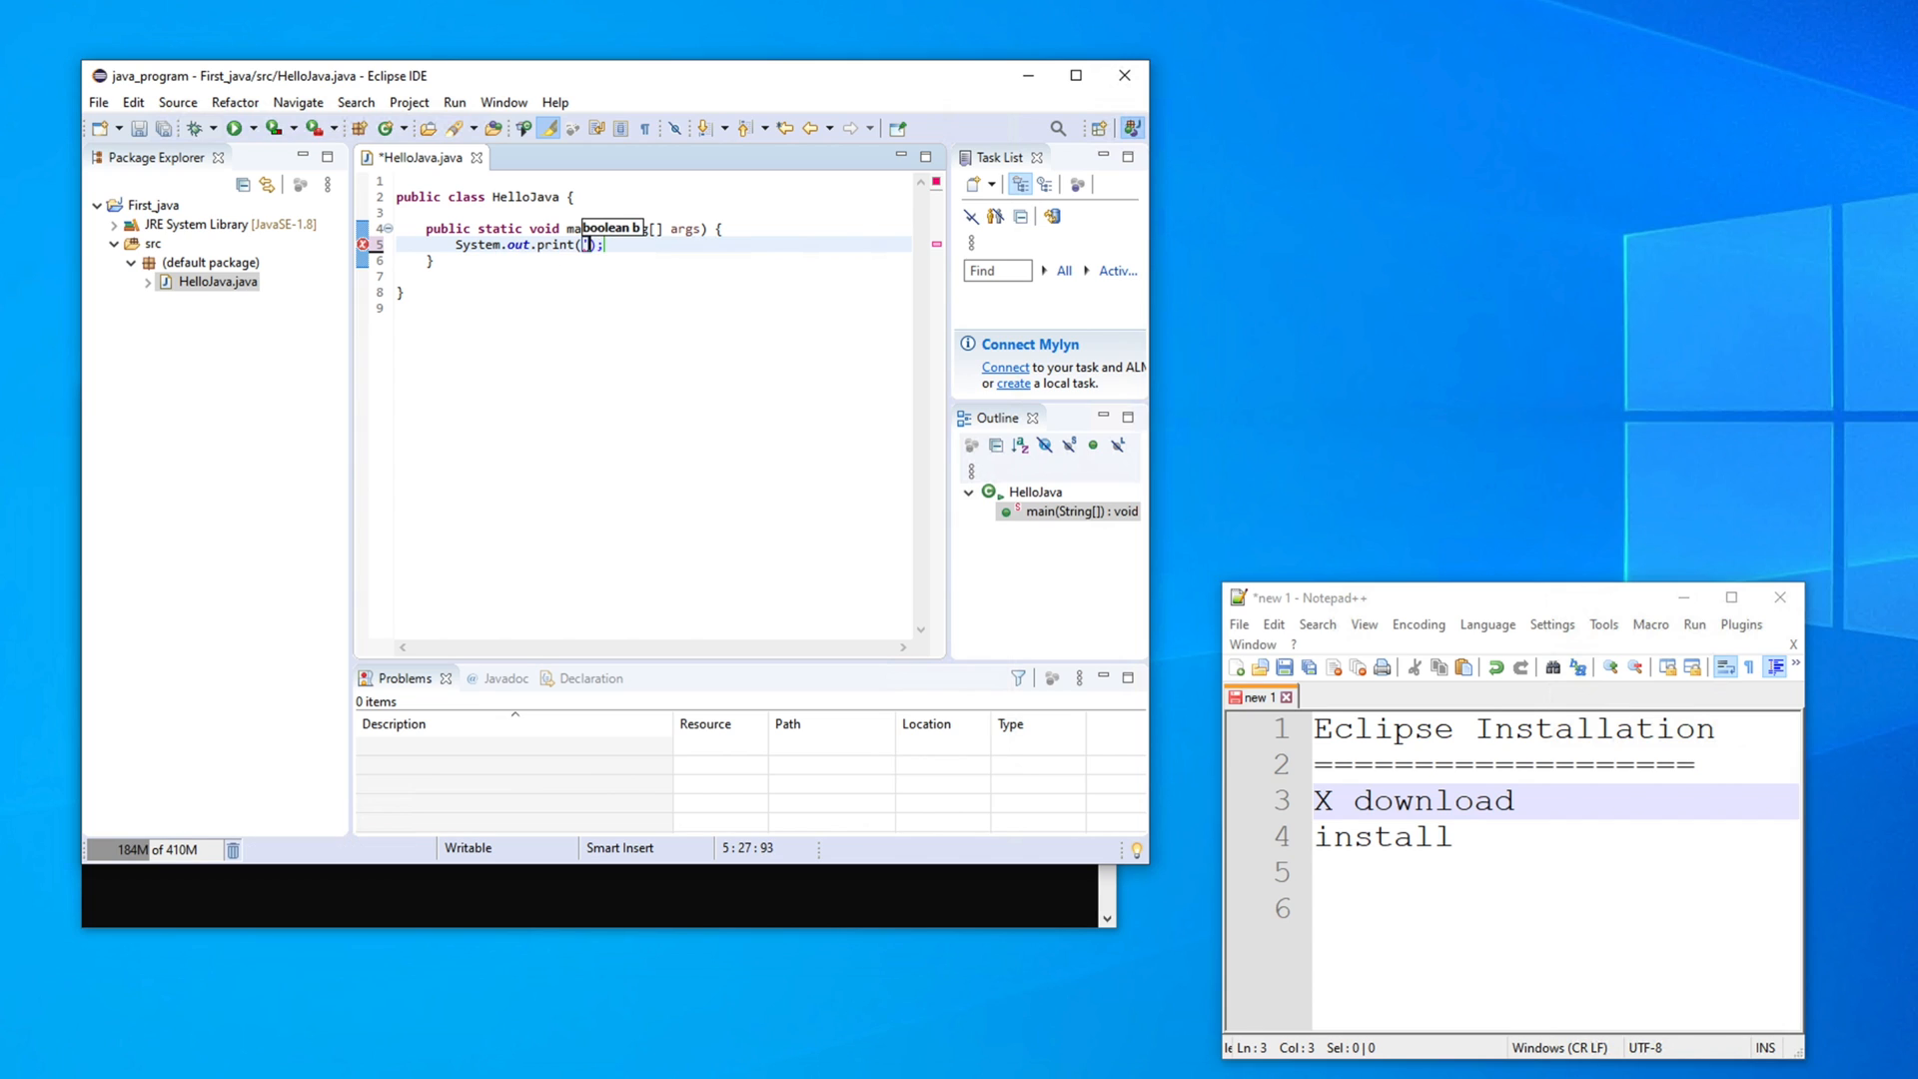
text(Hello java!)
click(750, 276)
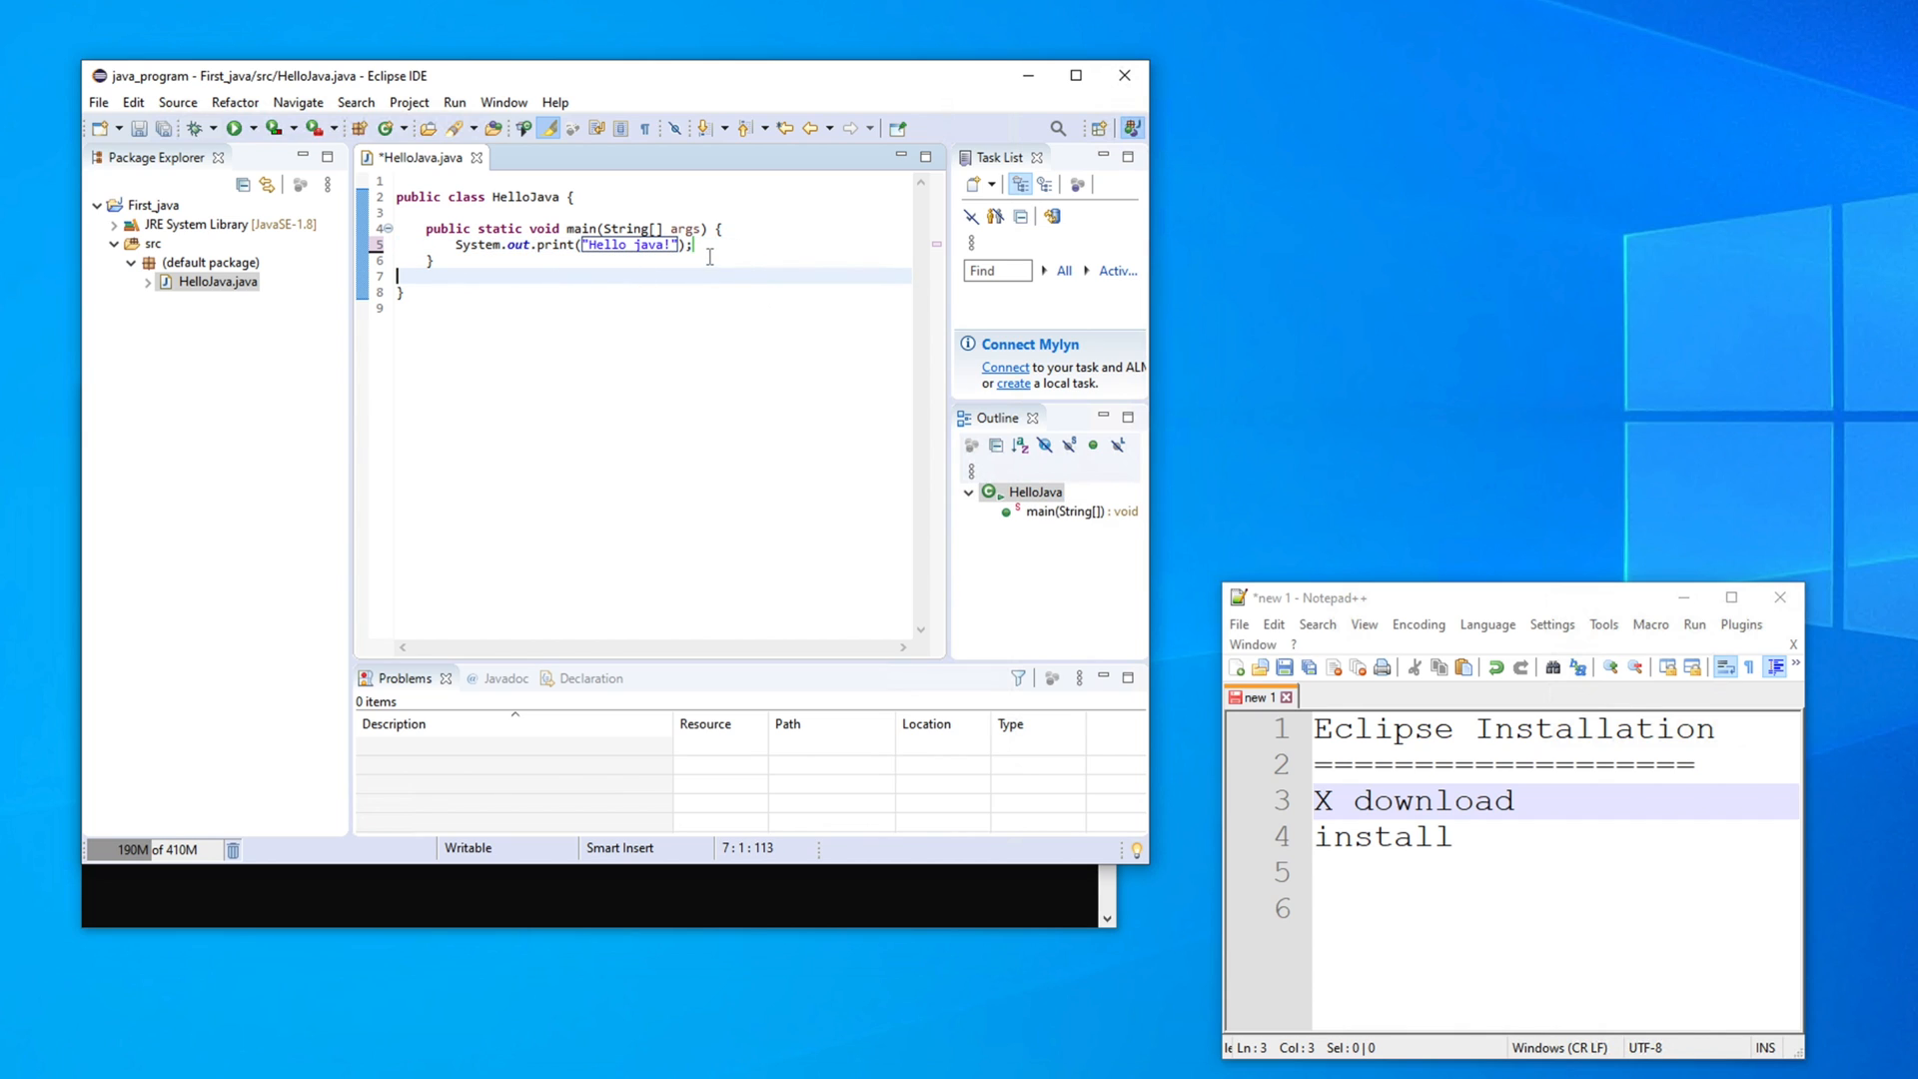
Run the HelloJava class as a Java Application, saving HelloJava.java before the launch, and check the console output
drag(444, 306, 365, 198)
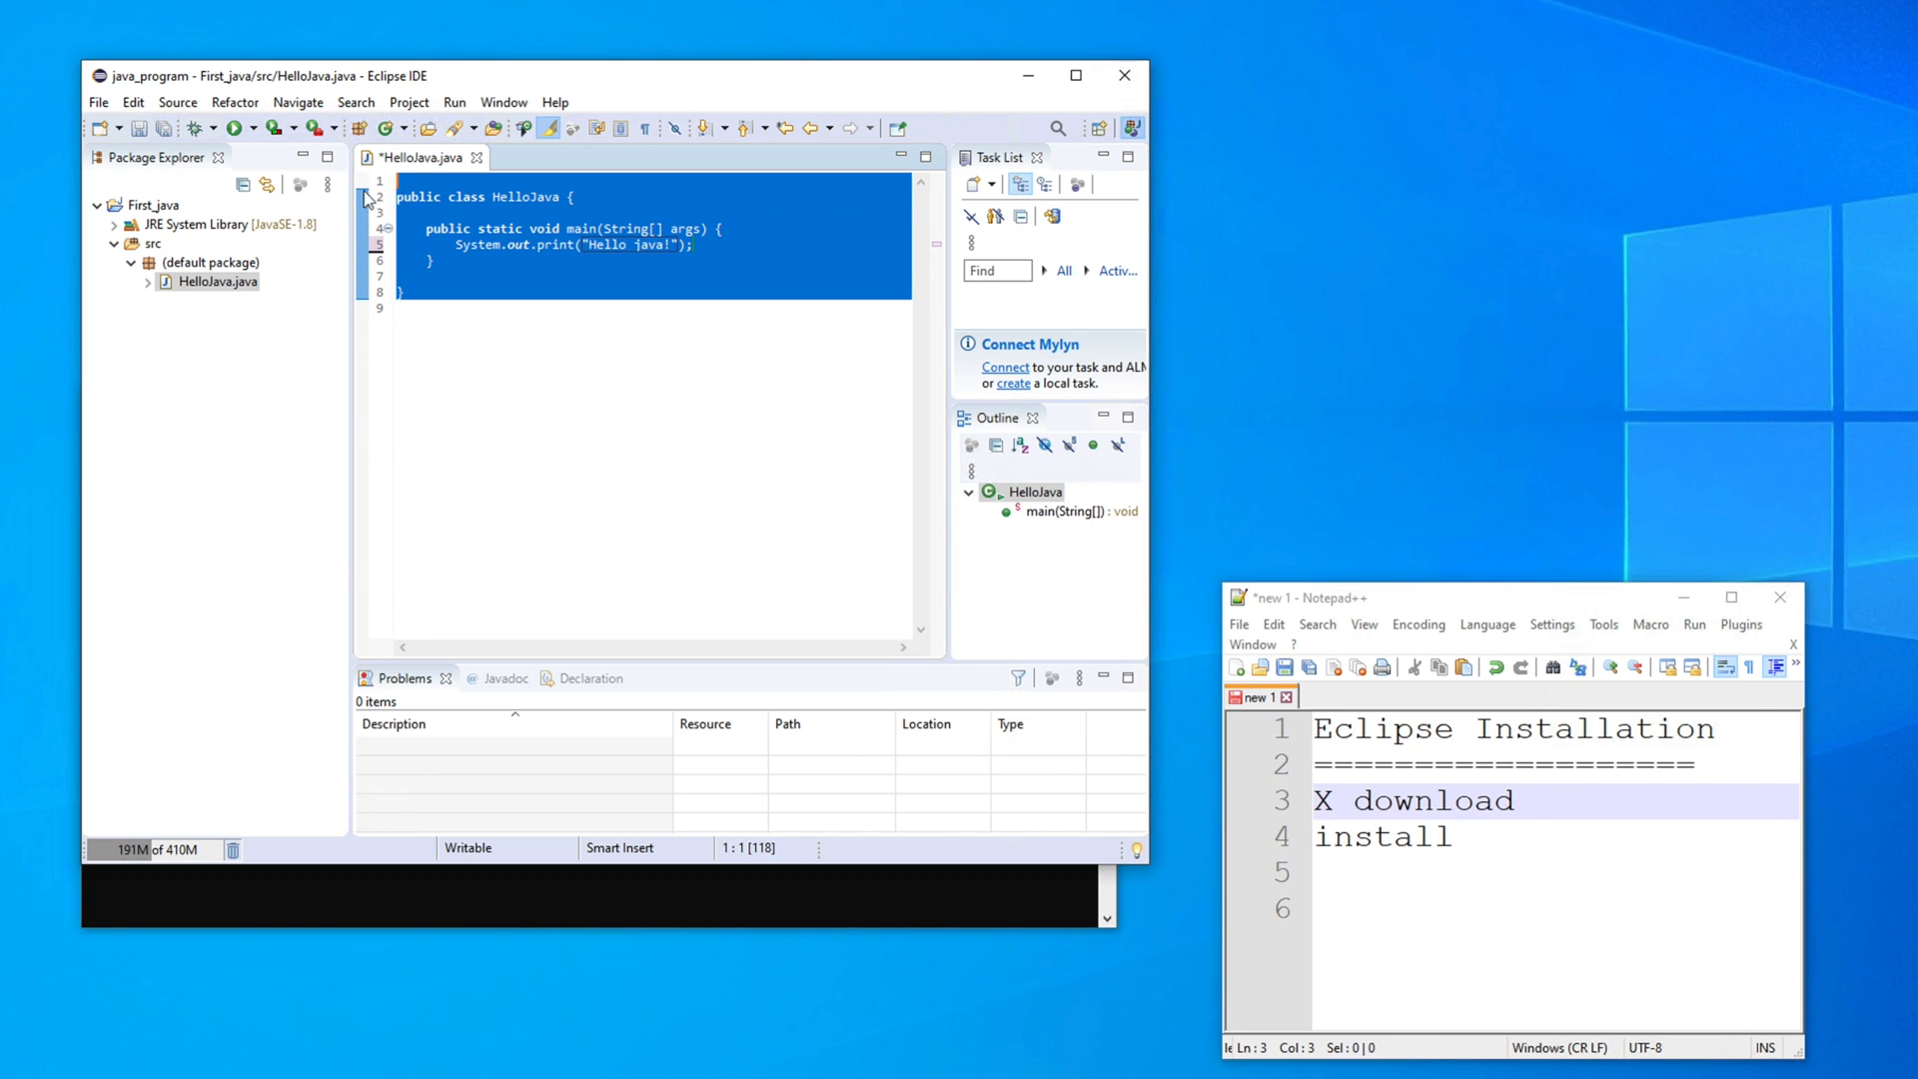
click(592, 339)
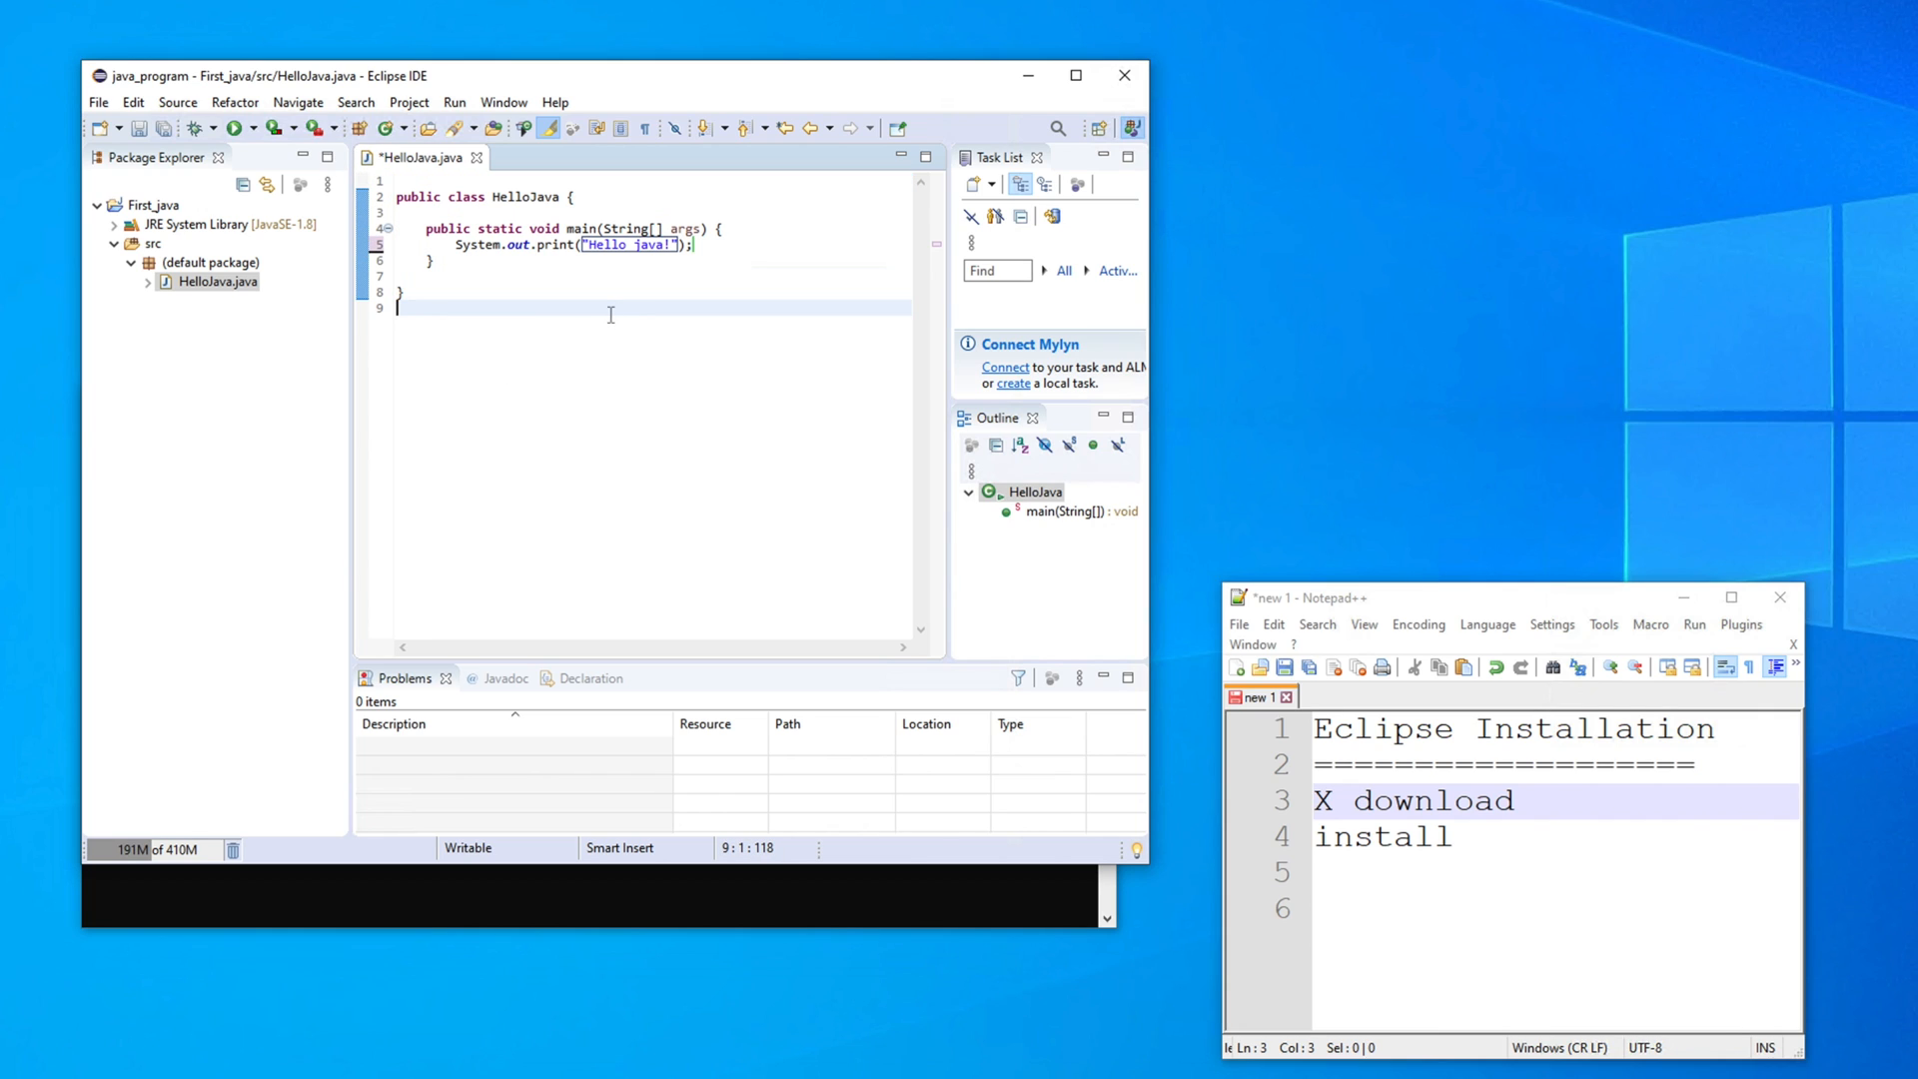
right_click(459, 346)
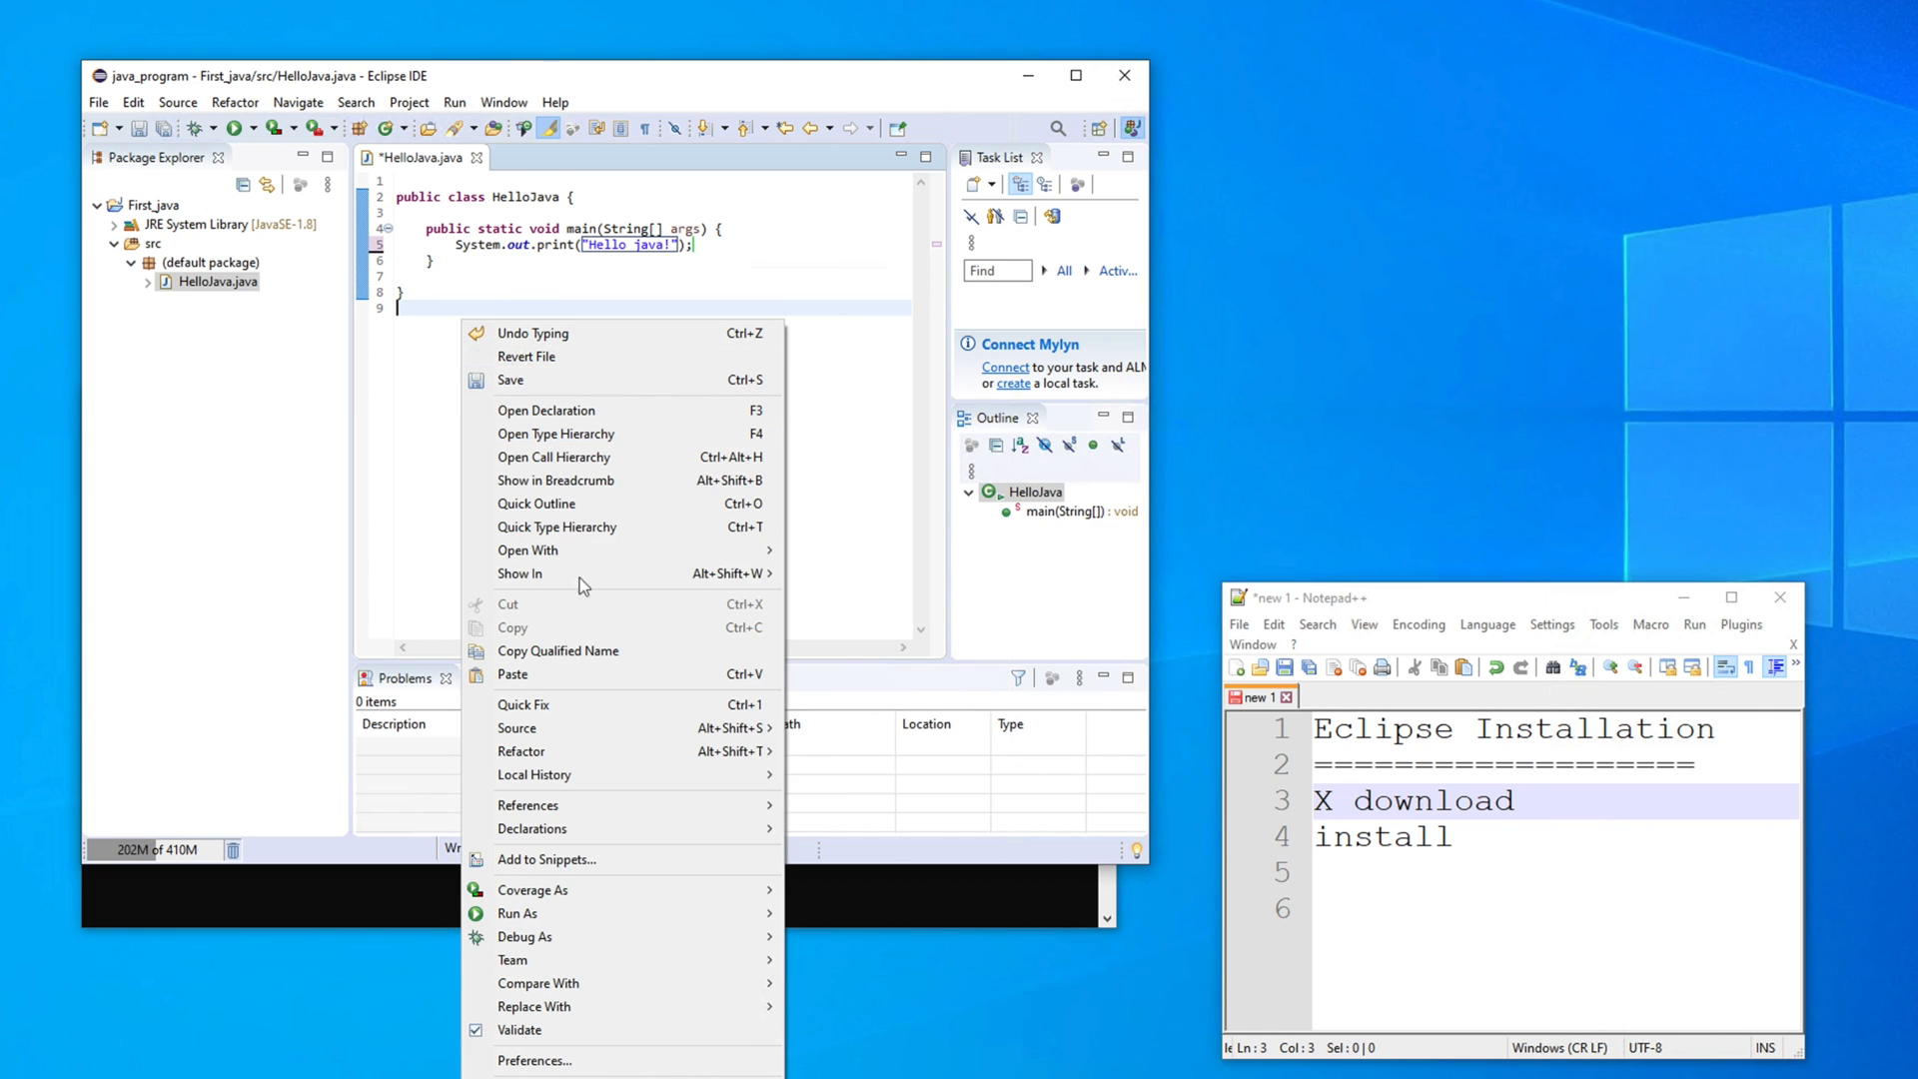
mouse_move(525, 909)
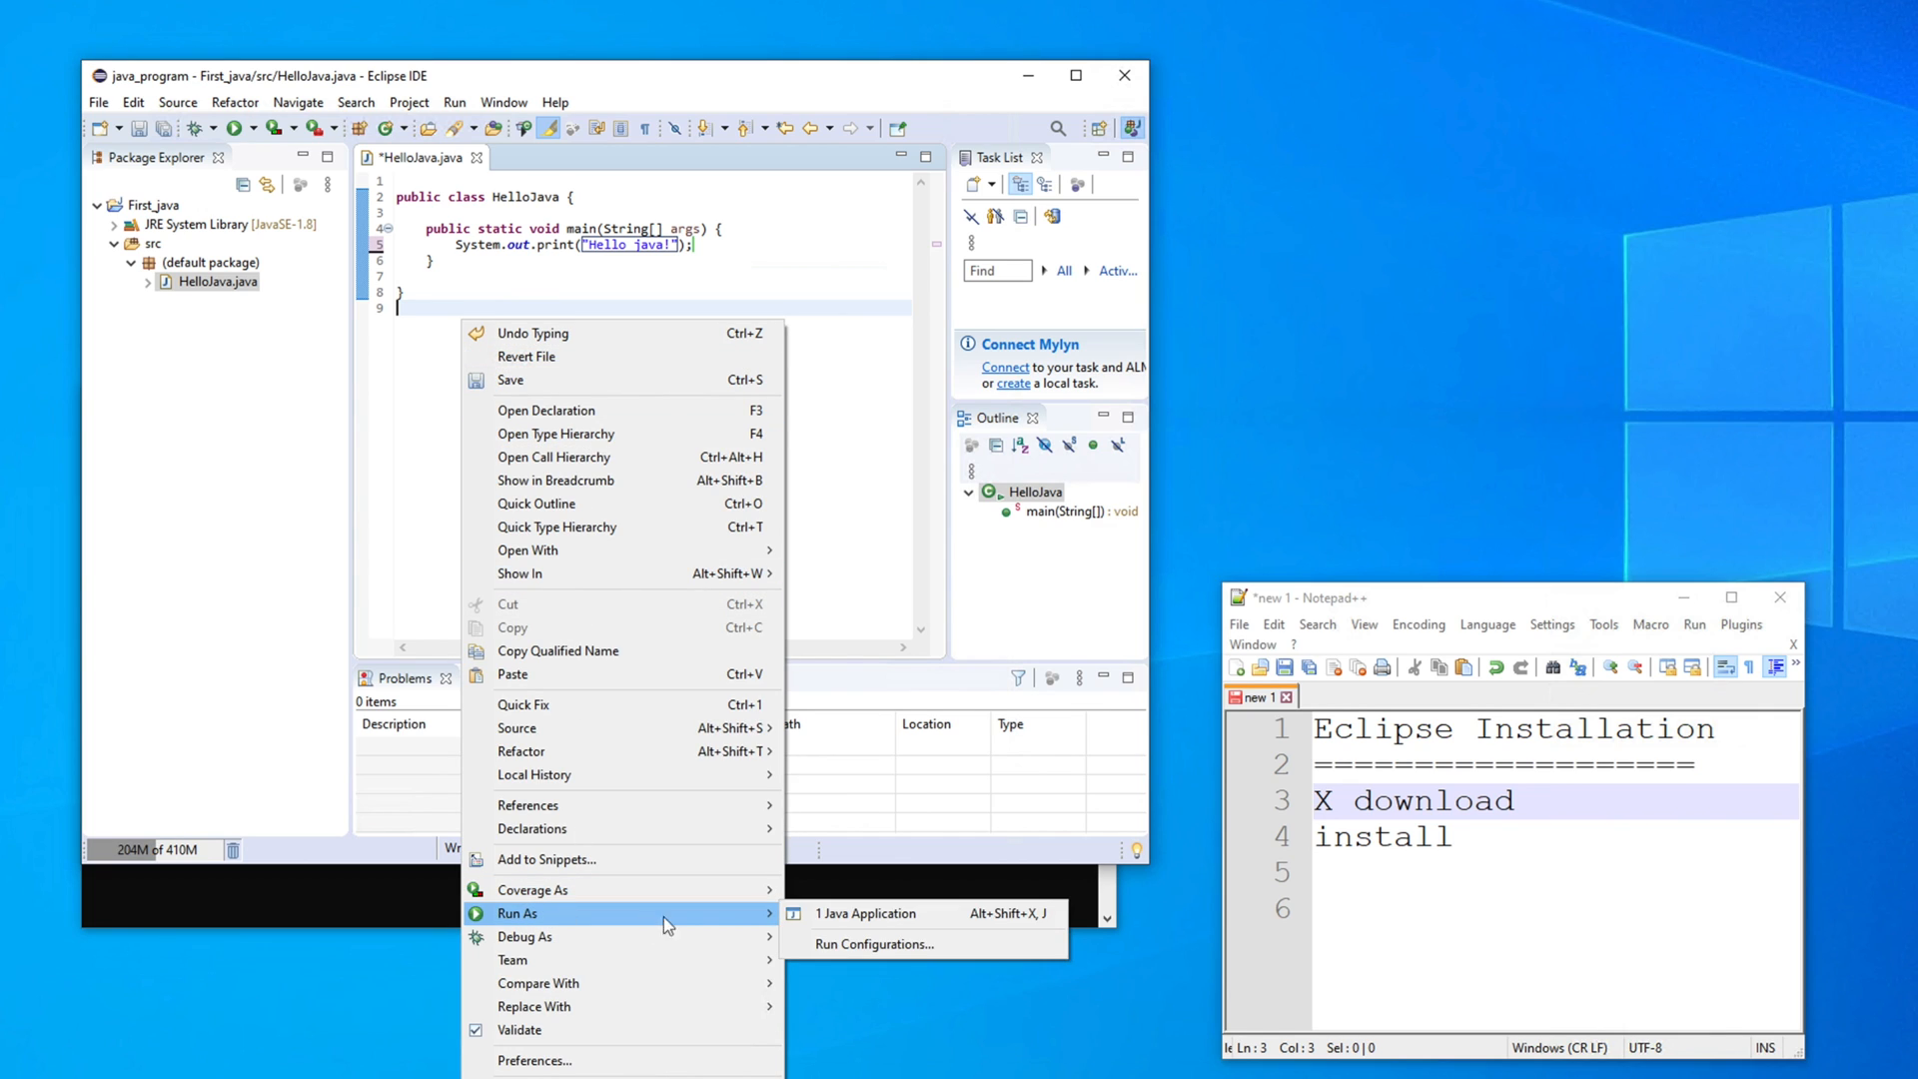
click(889, 915)
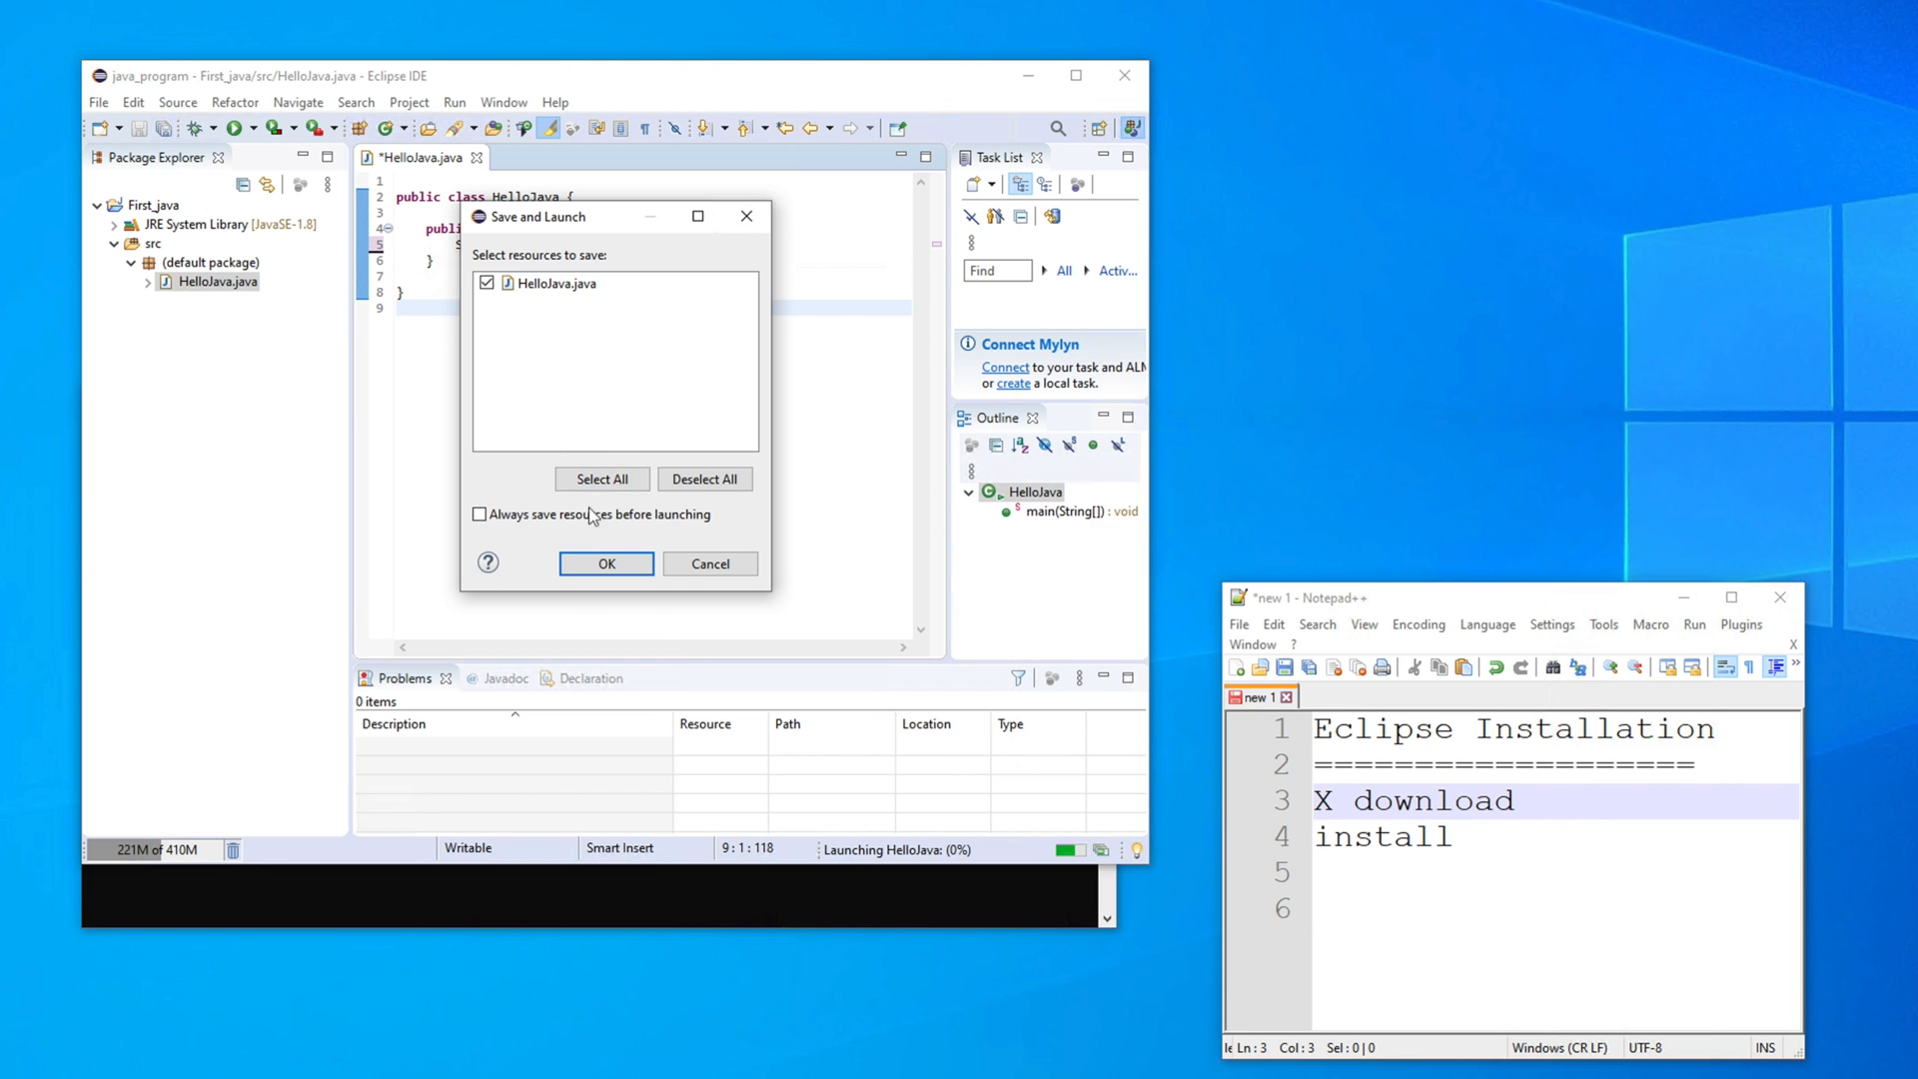
click(608, 571)
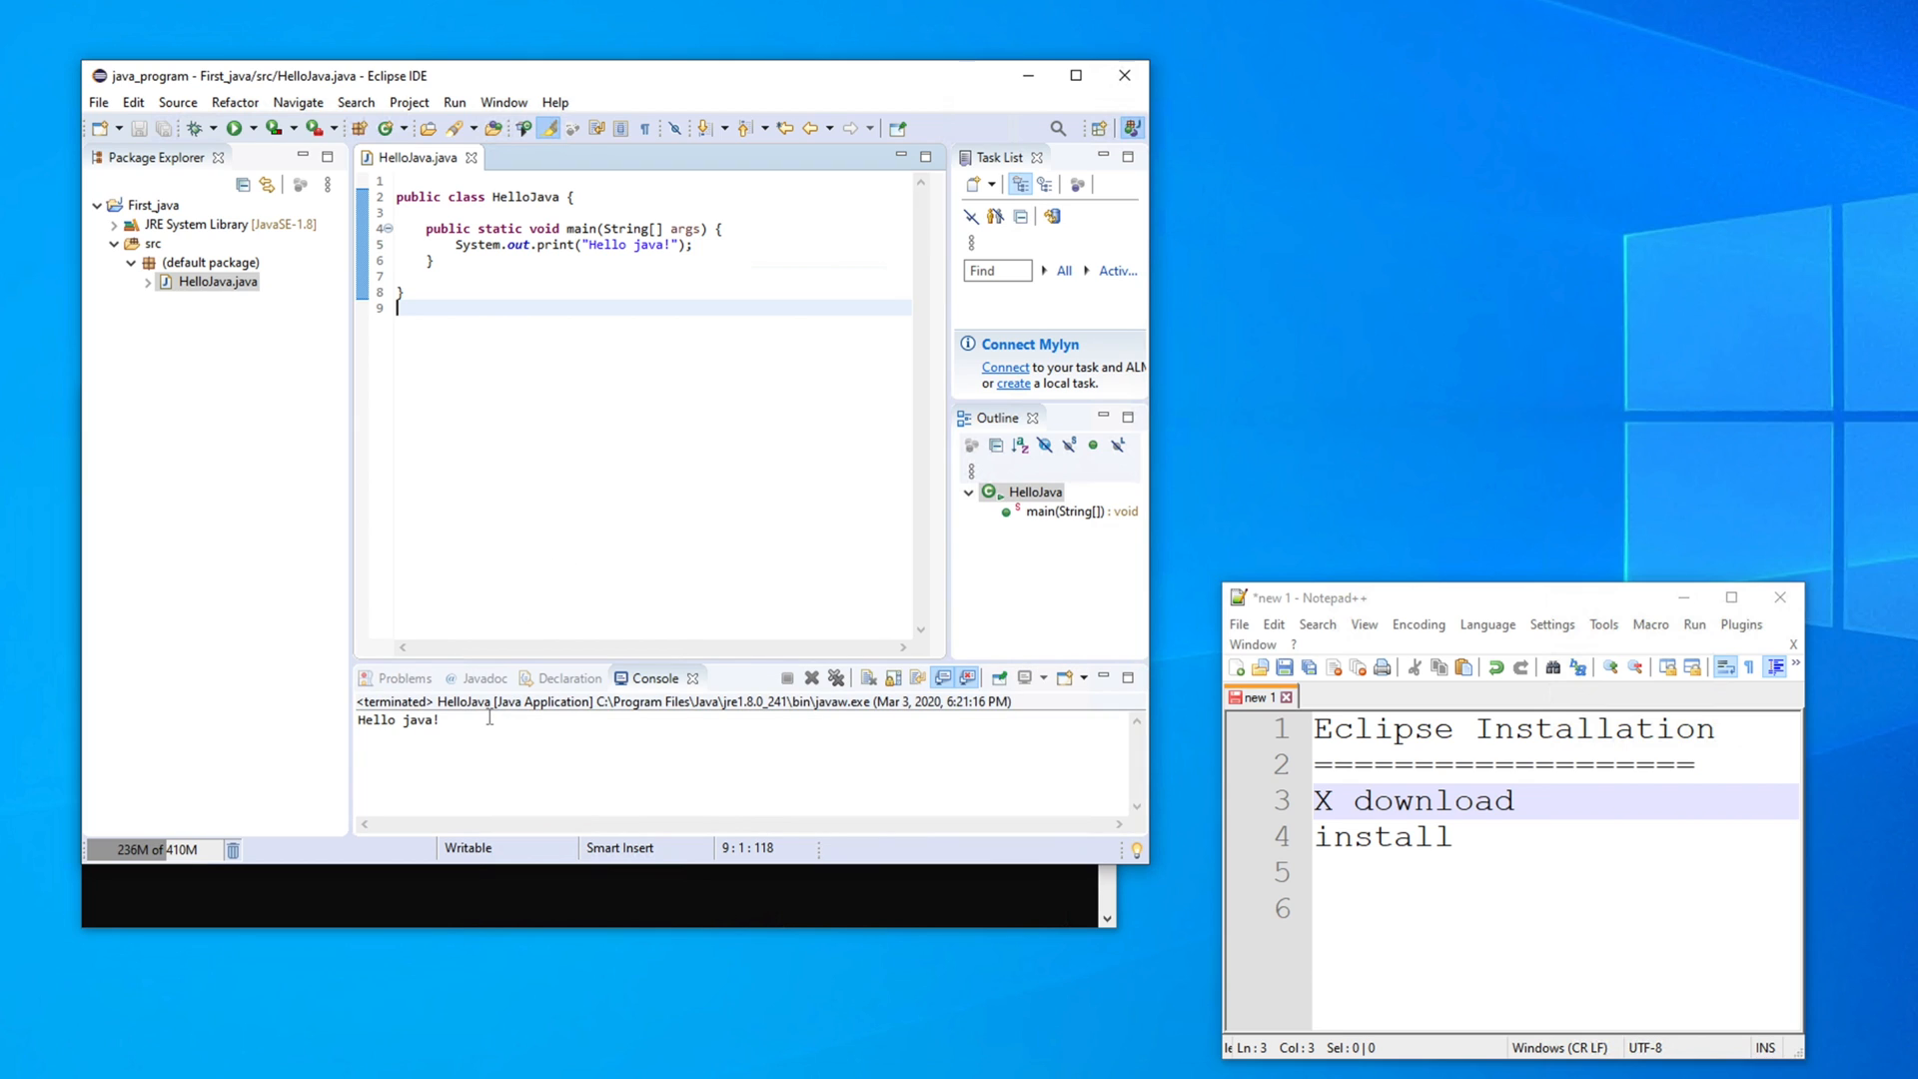
drag(357, 720, 440, 720)
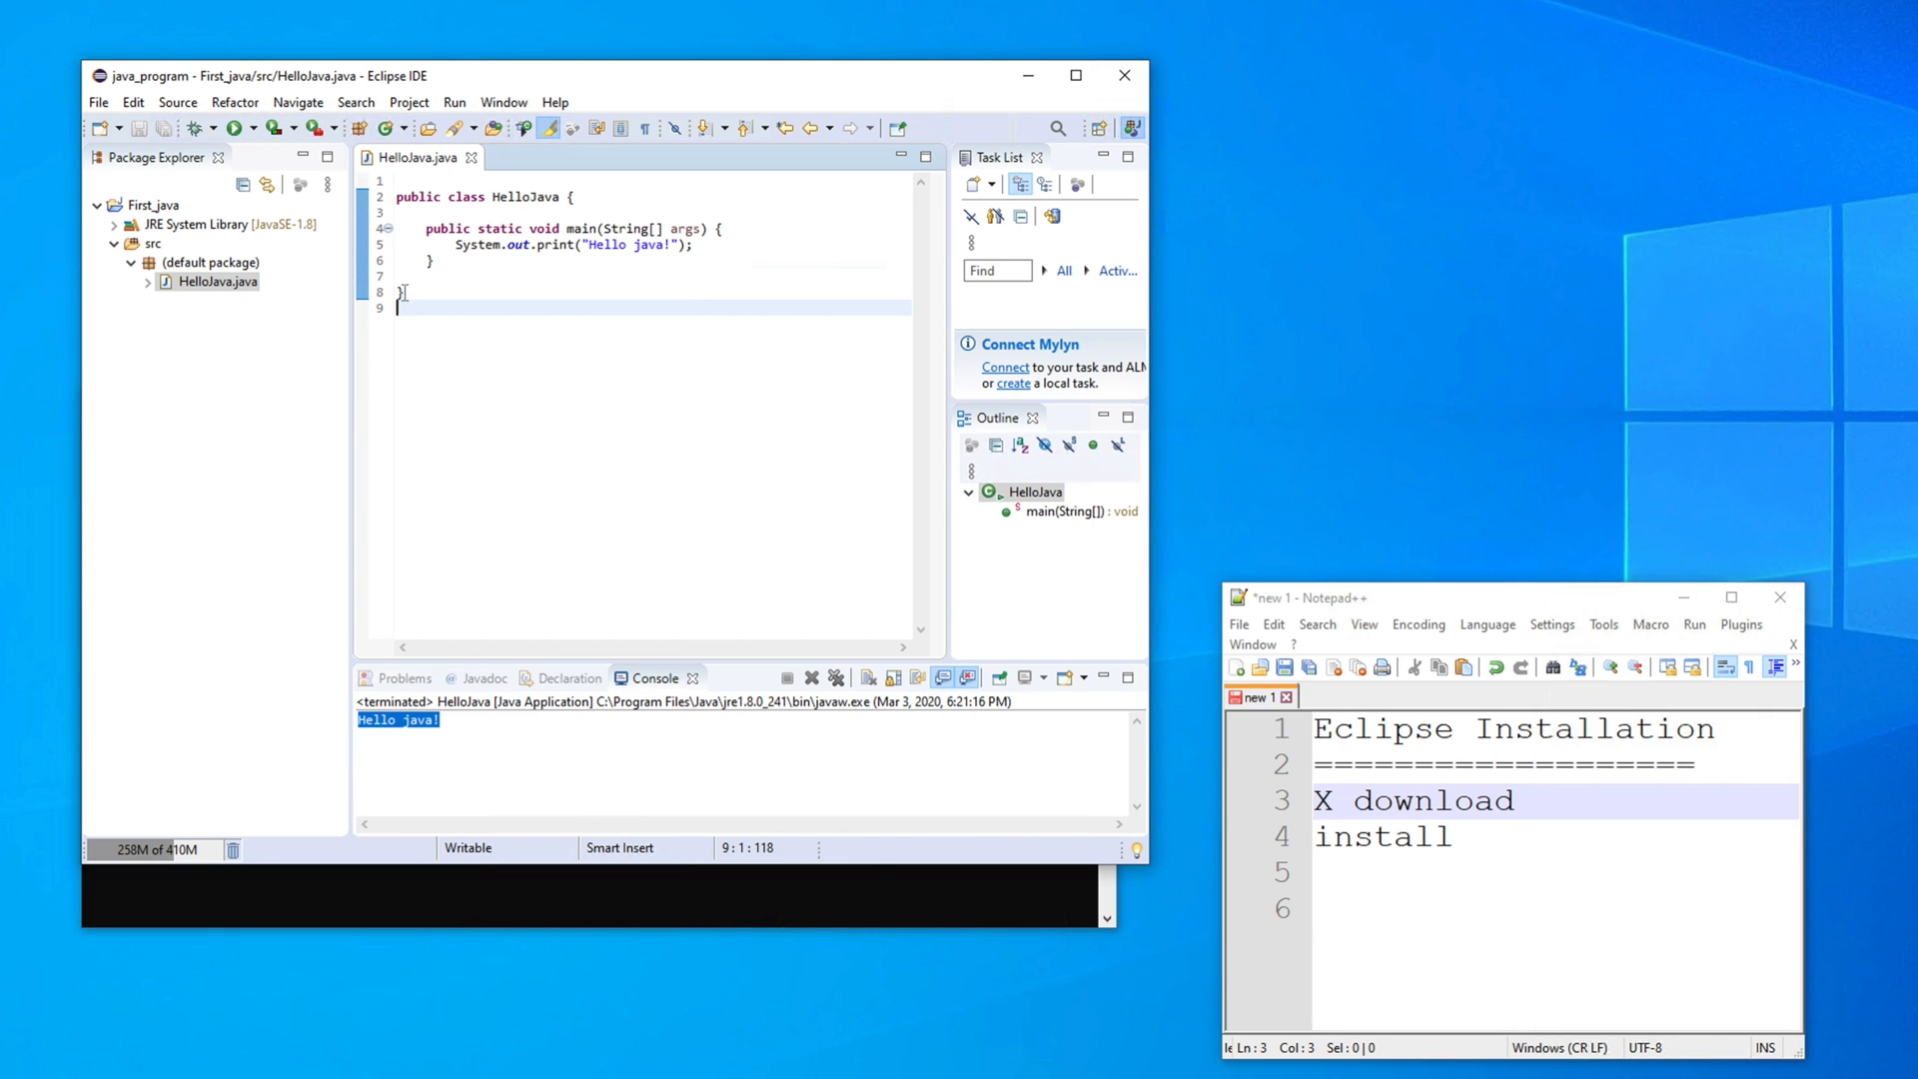
Change the printed string to "Hello java - by shortcut!" and save HelloJava.java
click(491, 307)
click(664, 246)
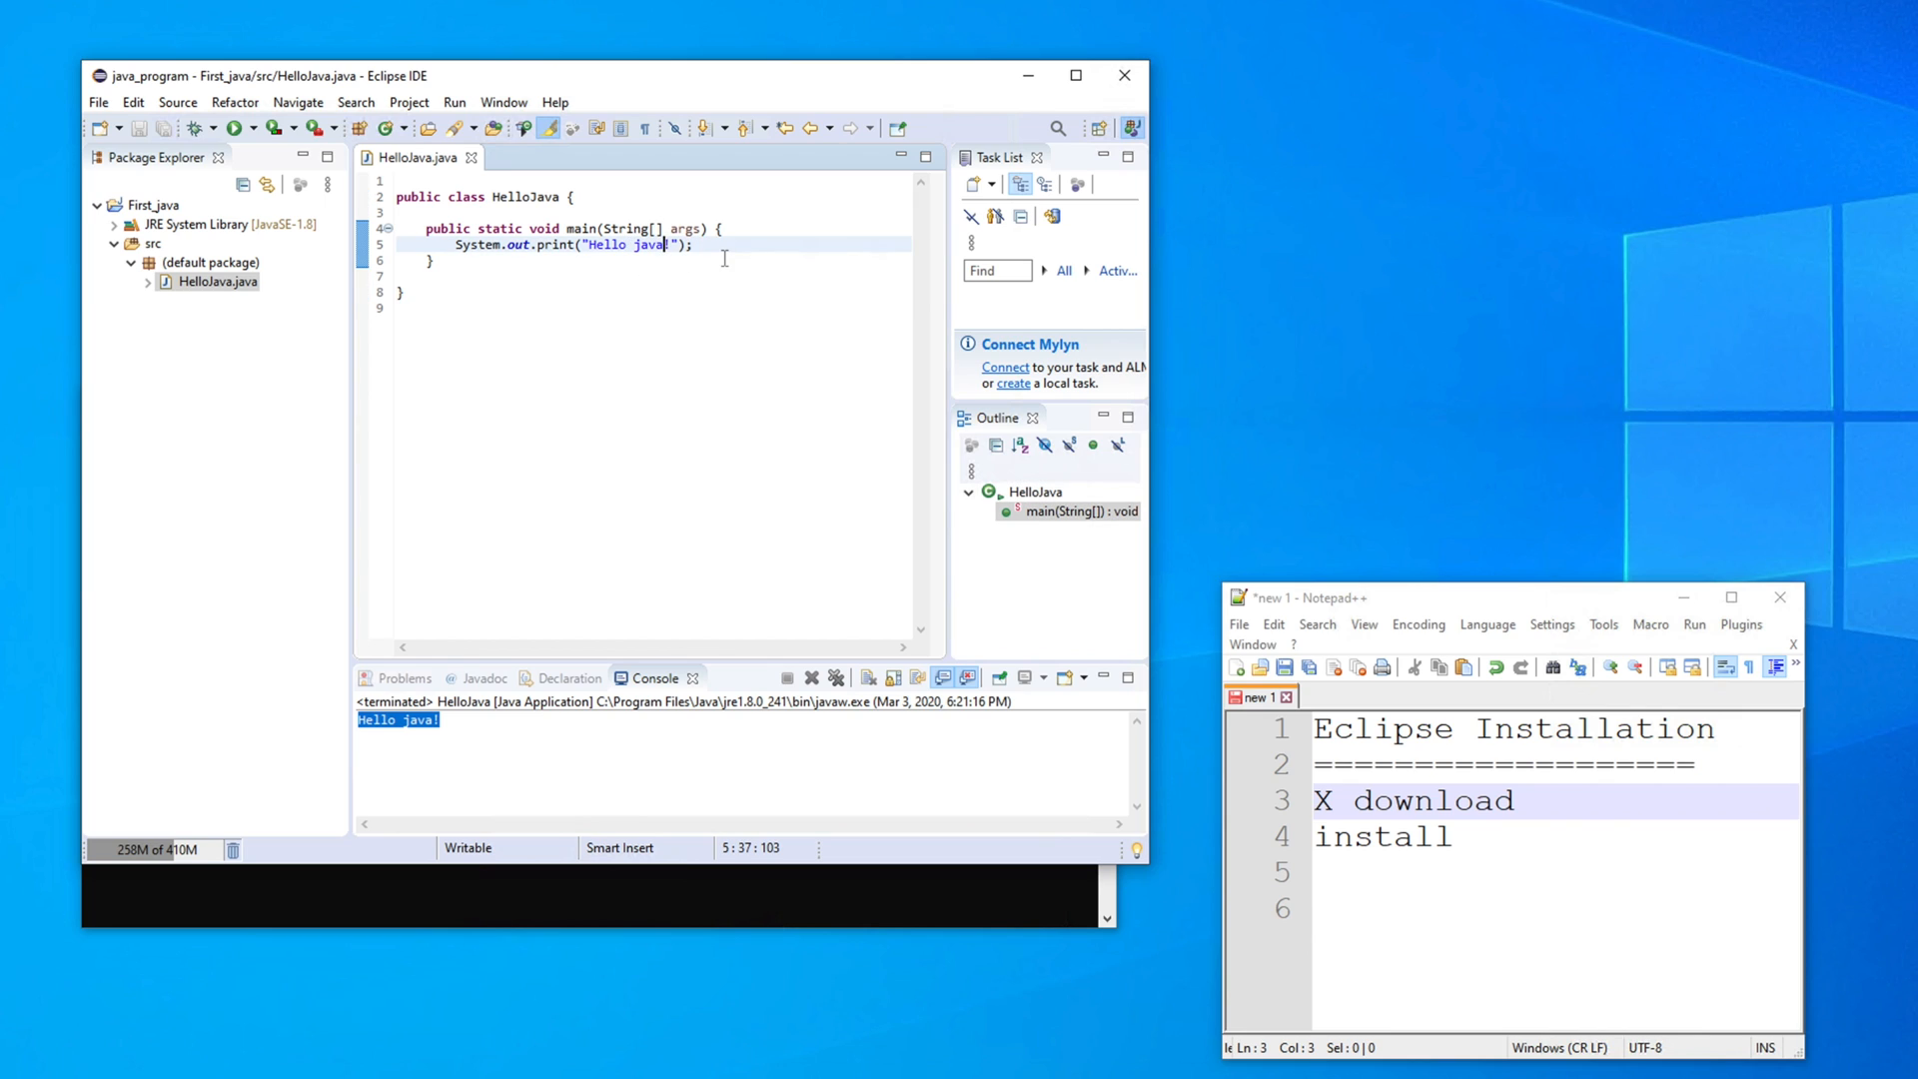
text(- by sho)
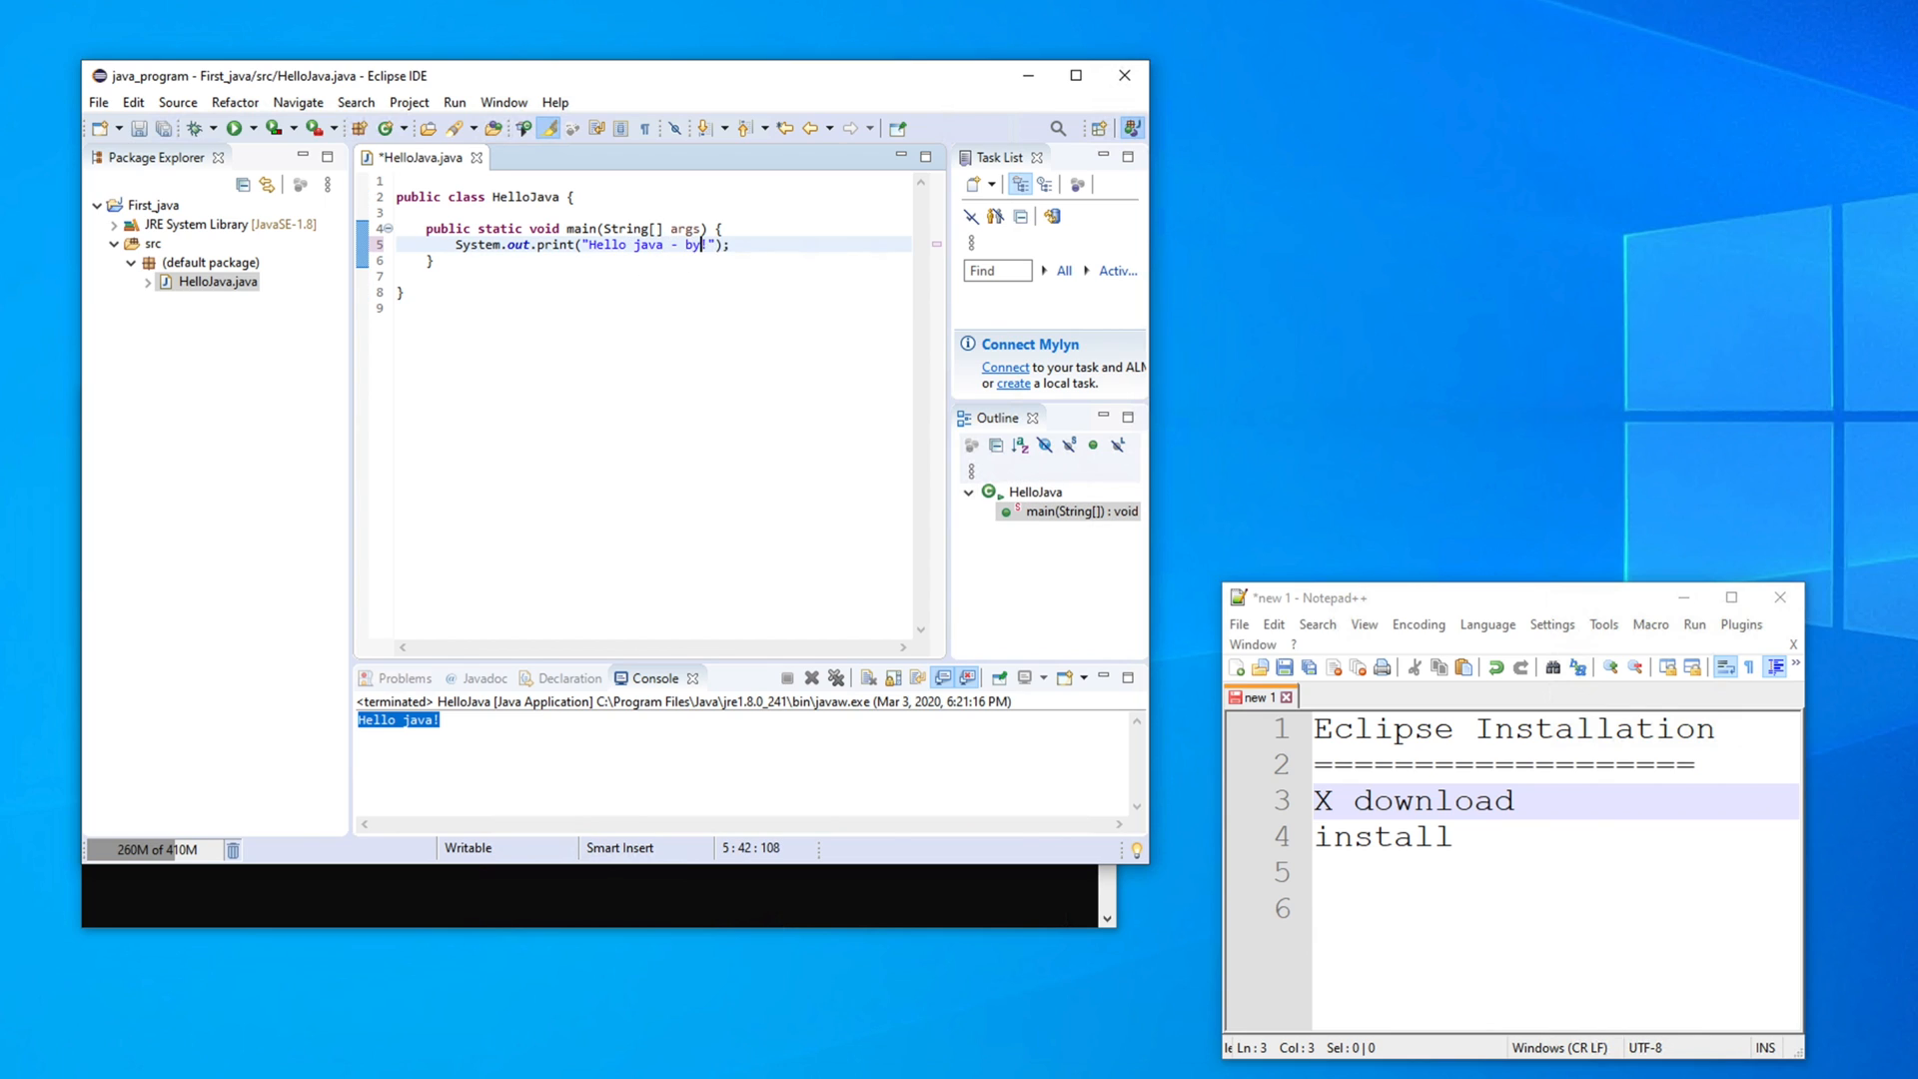
text(rtcuy)
key(ctrl+End)
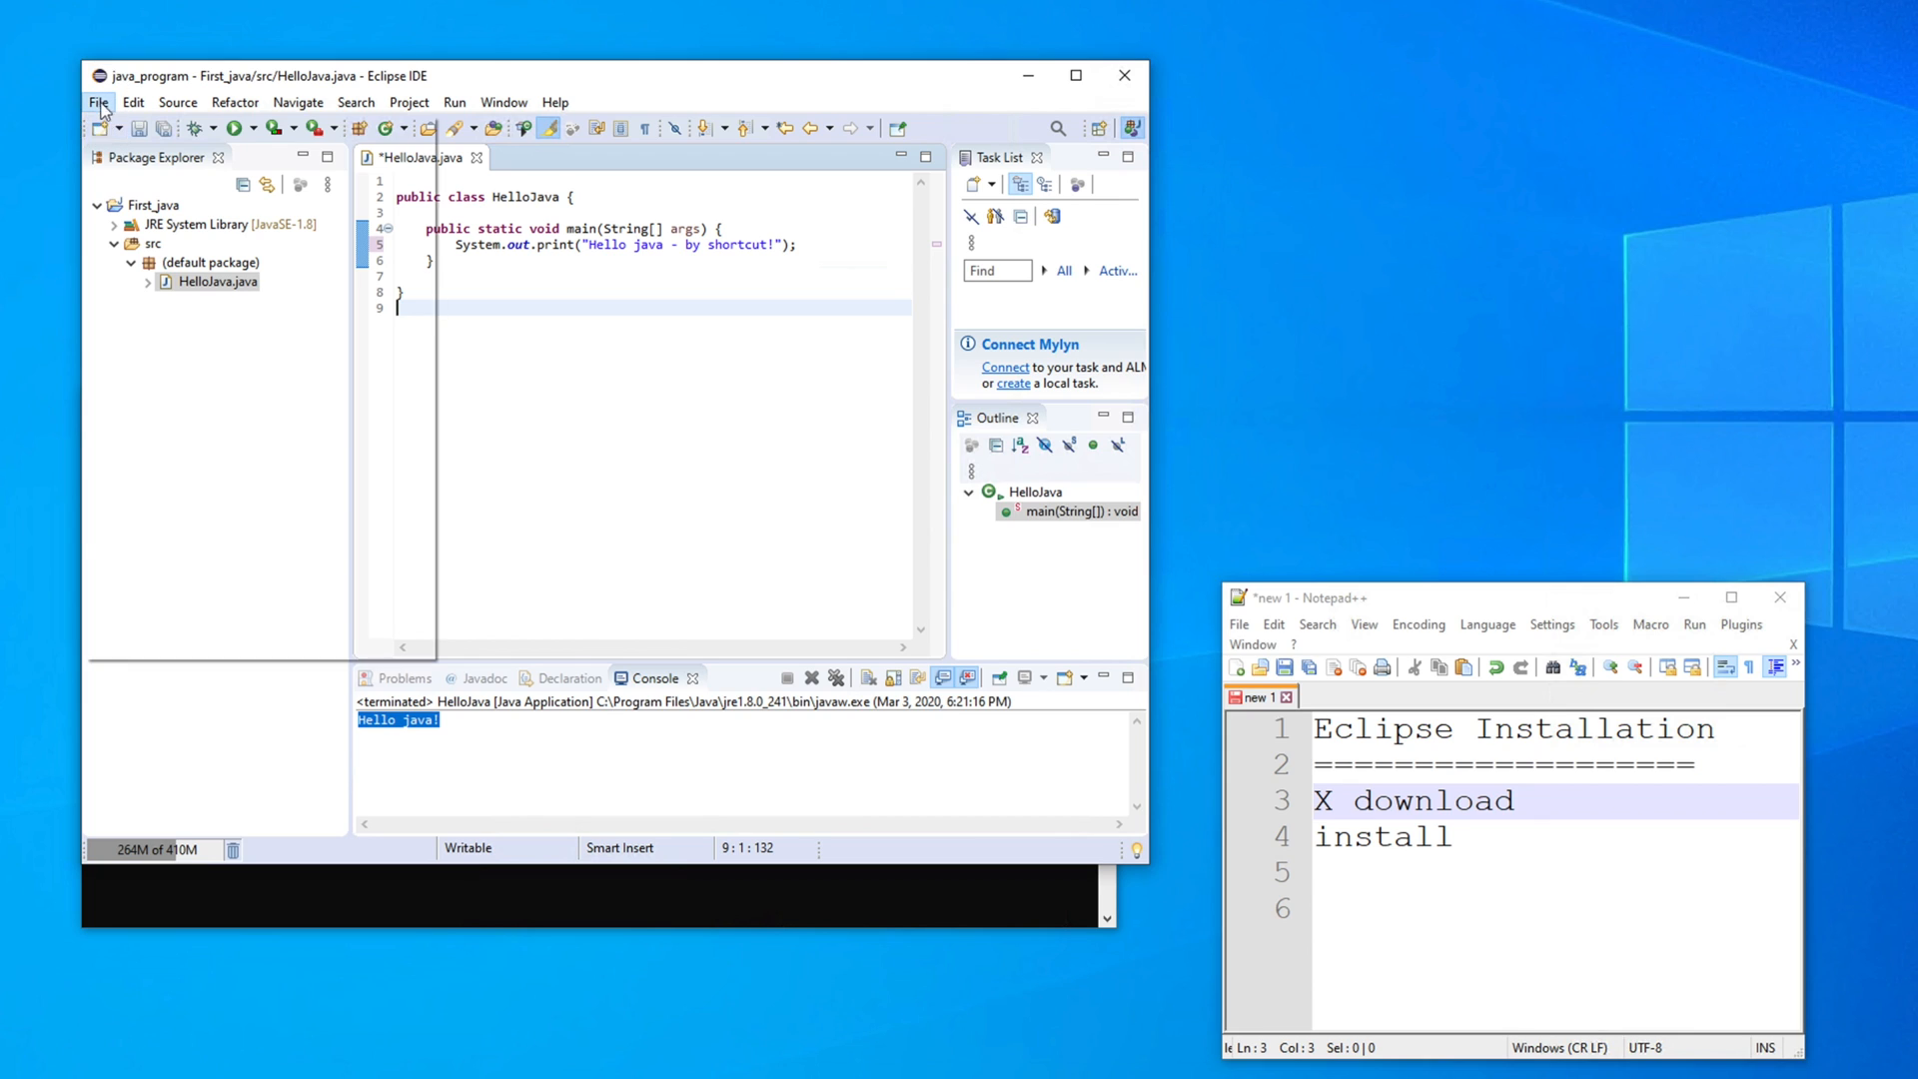
click(99, 103)
click(170, 283)
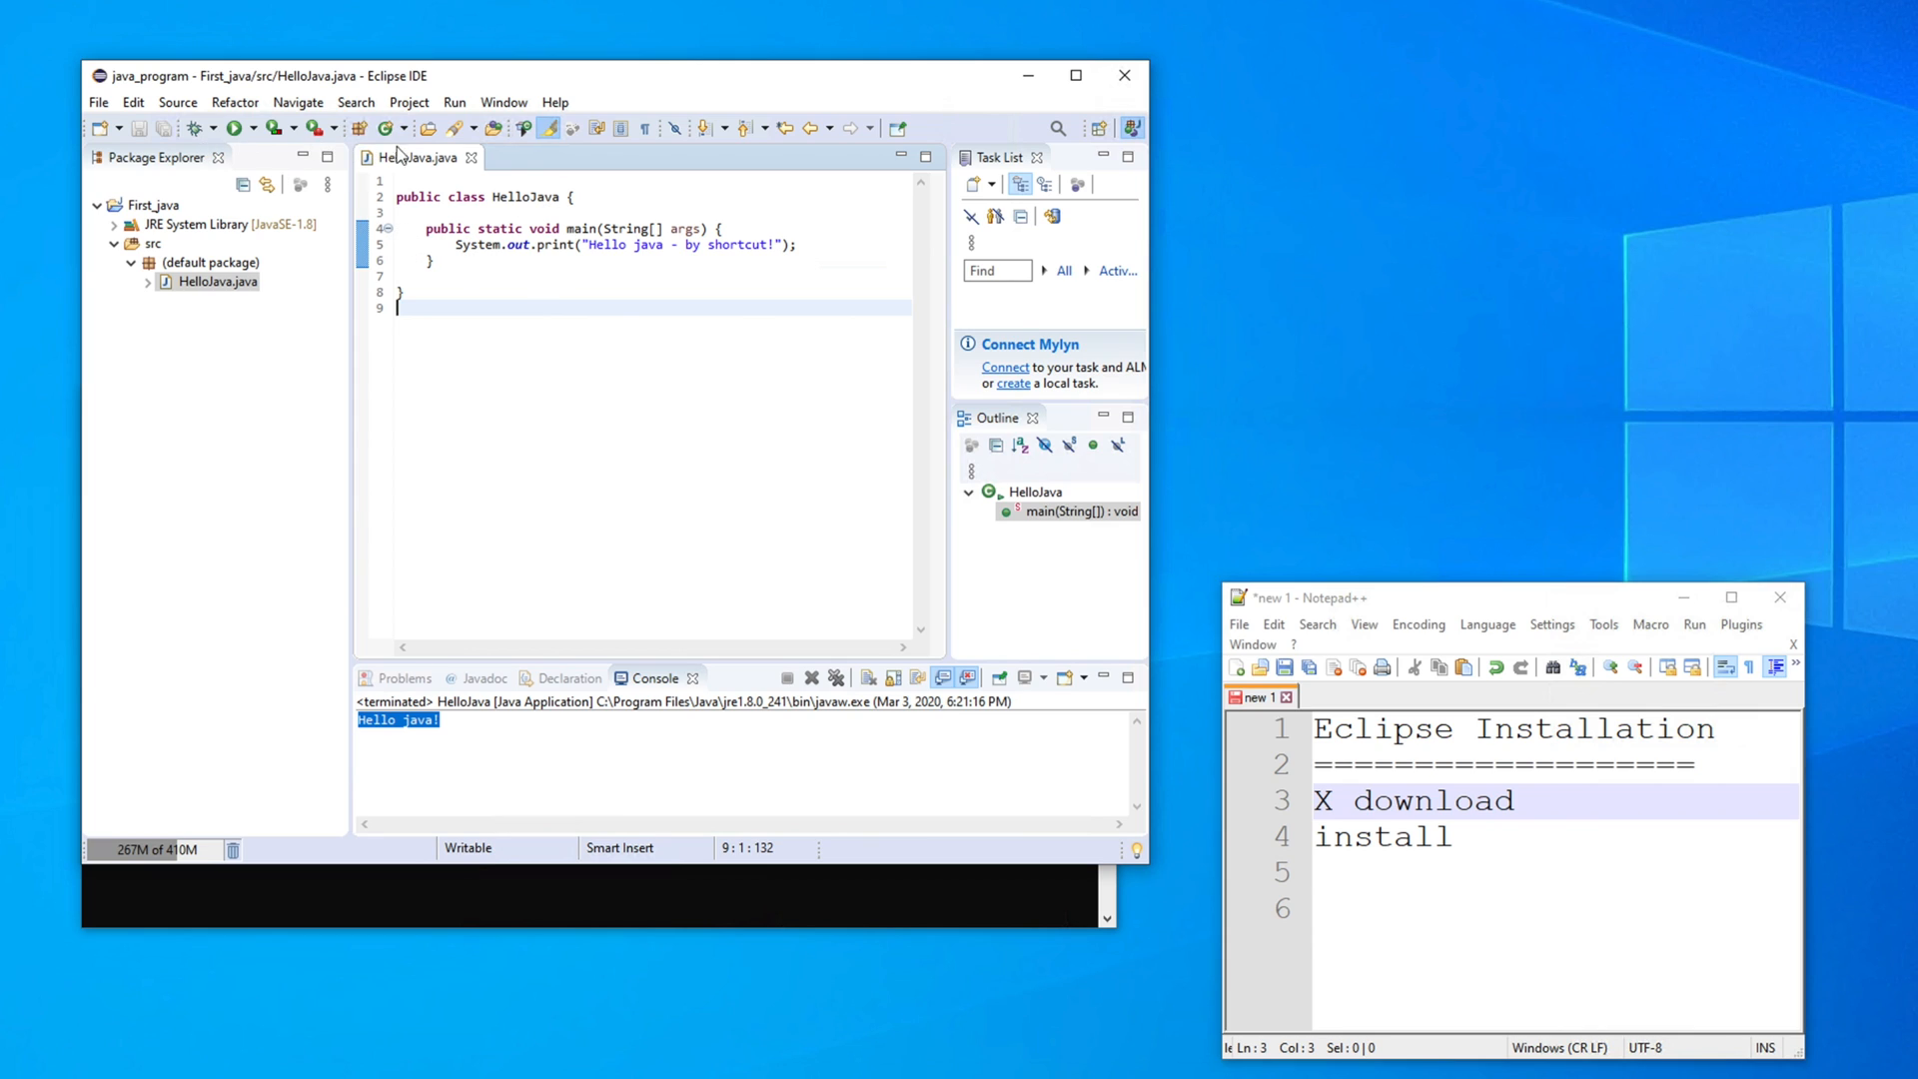
Run HelloJava again and compare the console output with the string in the print statement
click(234, 130)
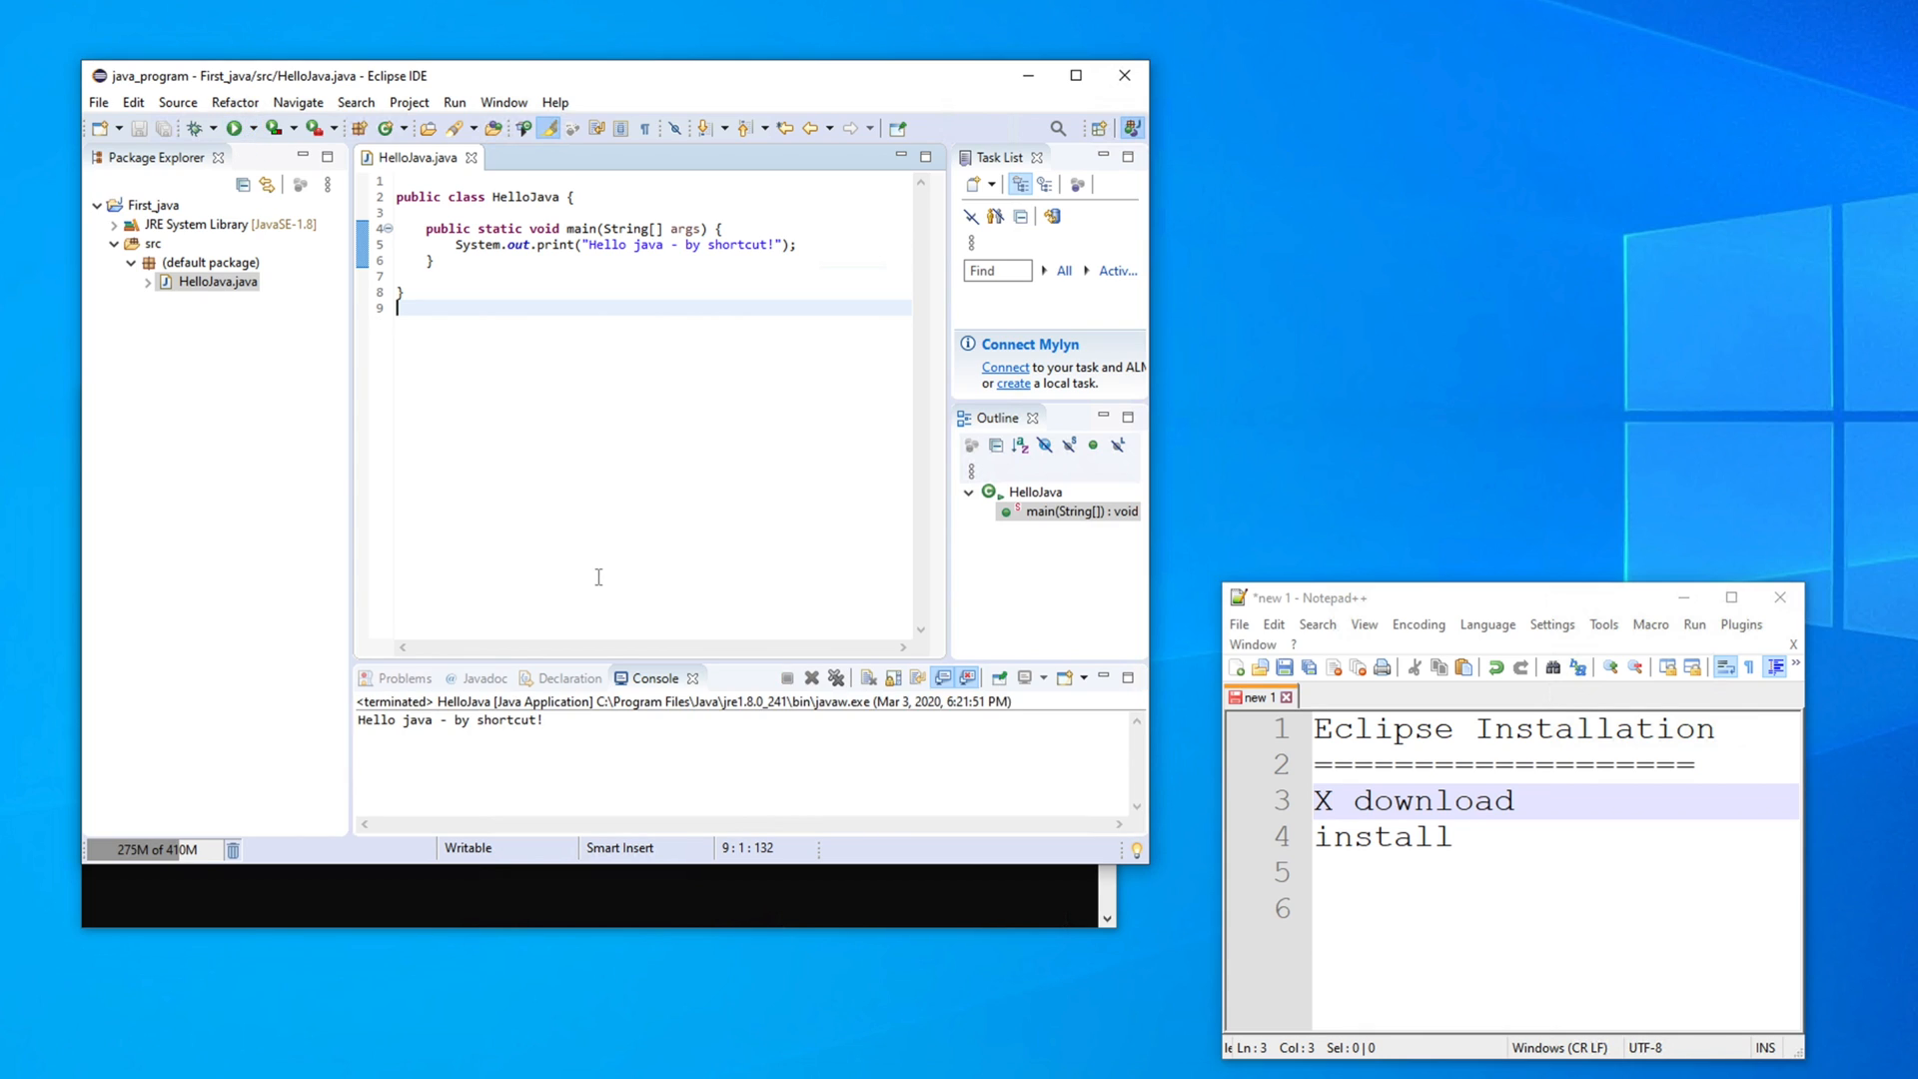
drag(579, 727, 357, 721)
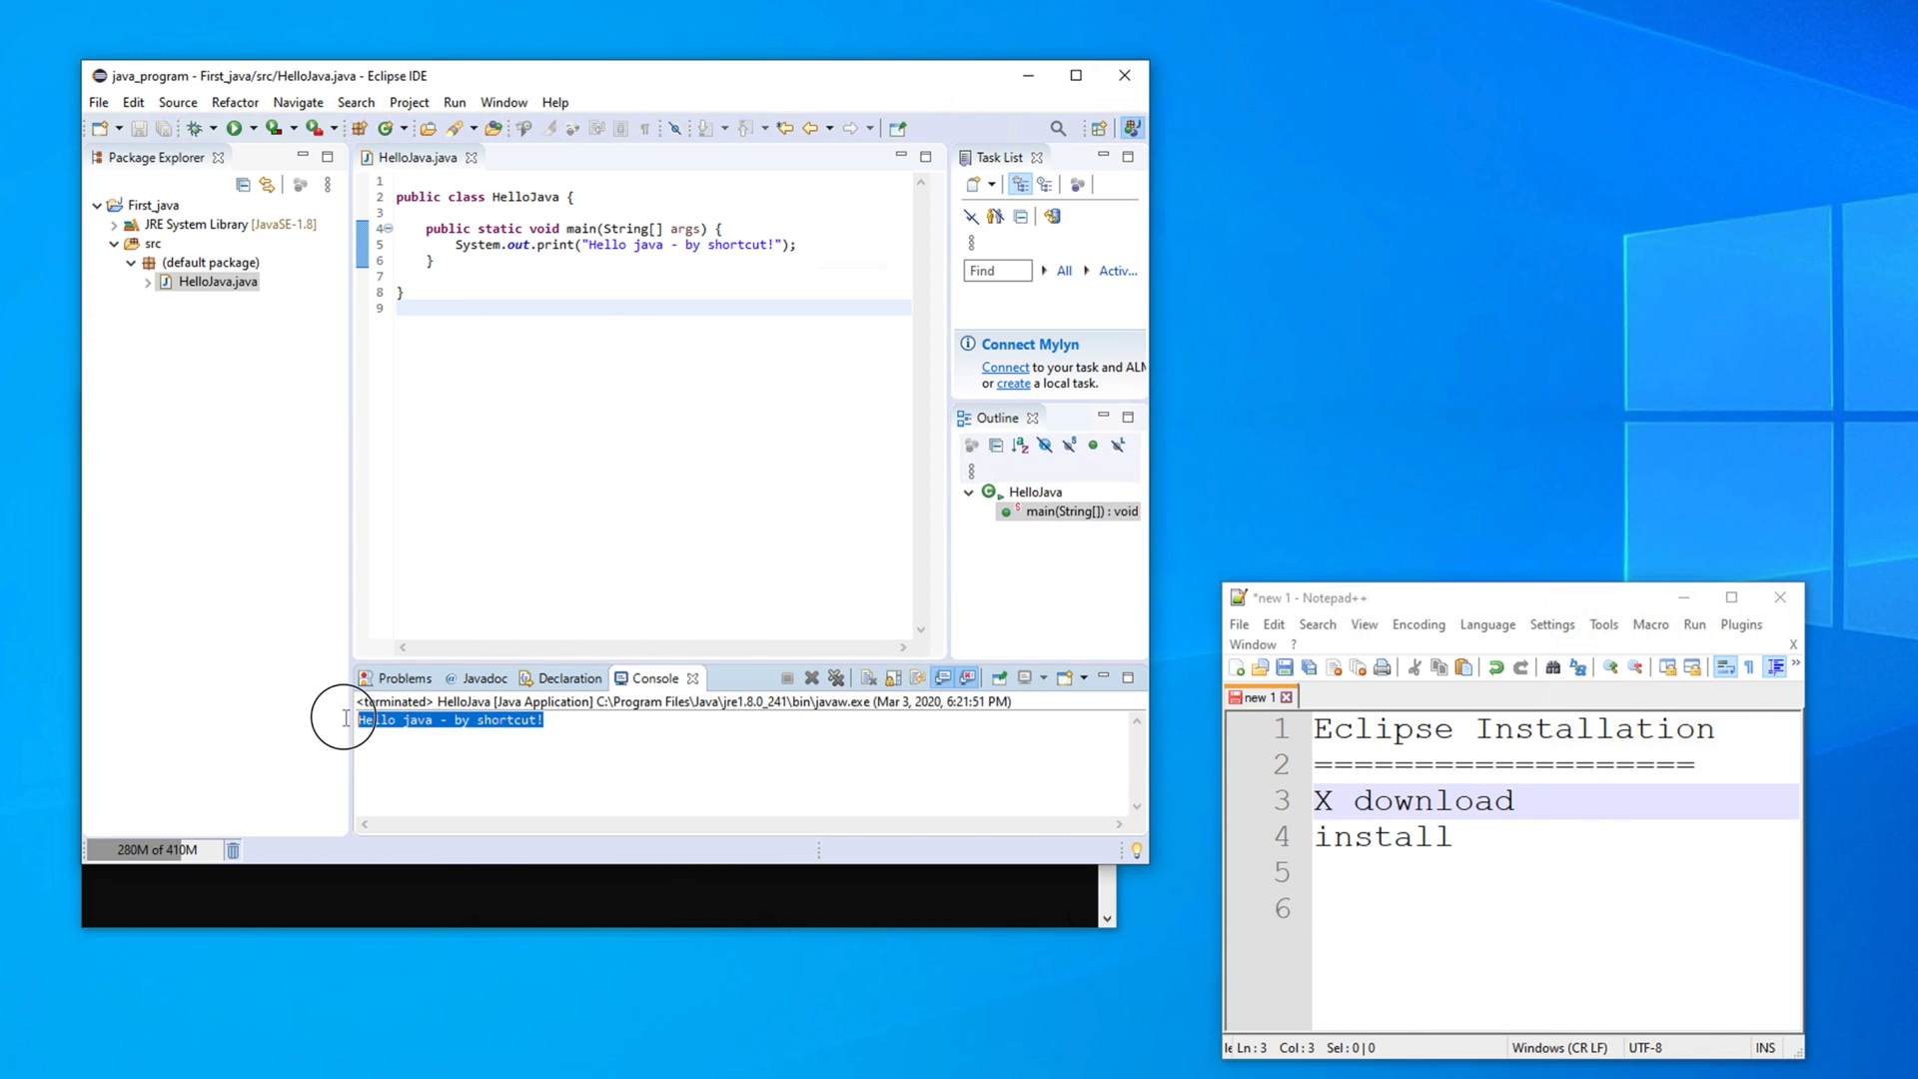
click(506, 737)
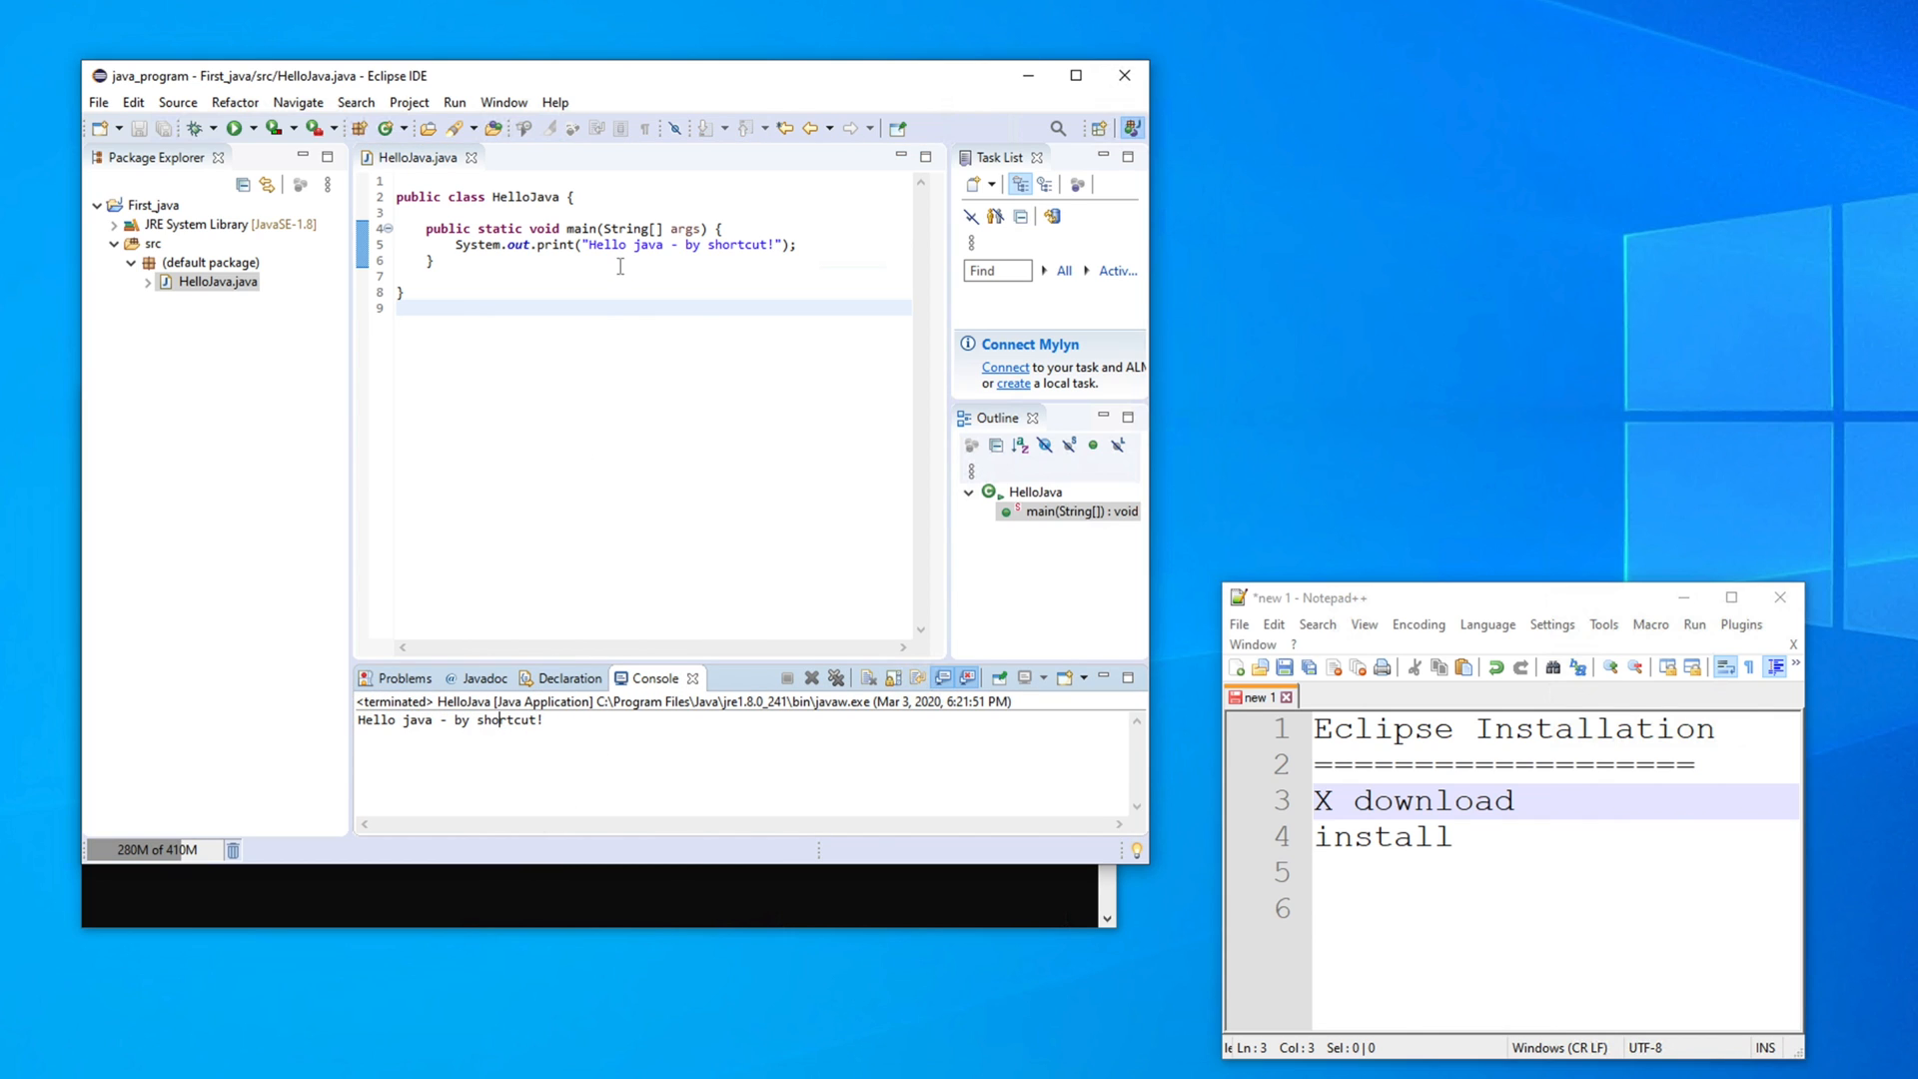
drag(590, 246, 769, 247)
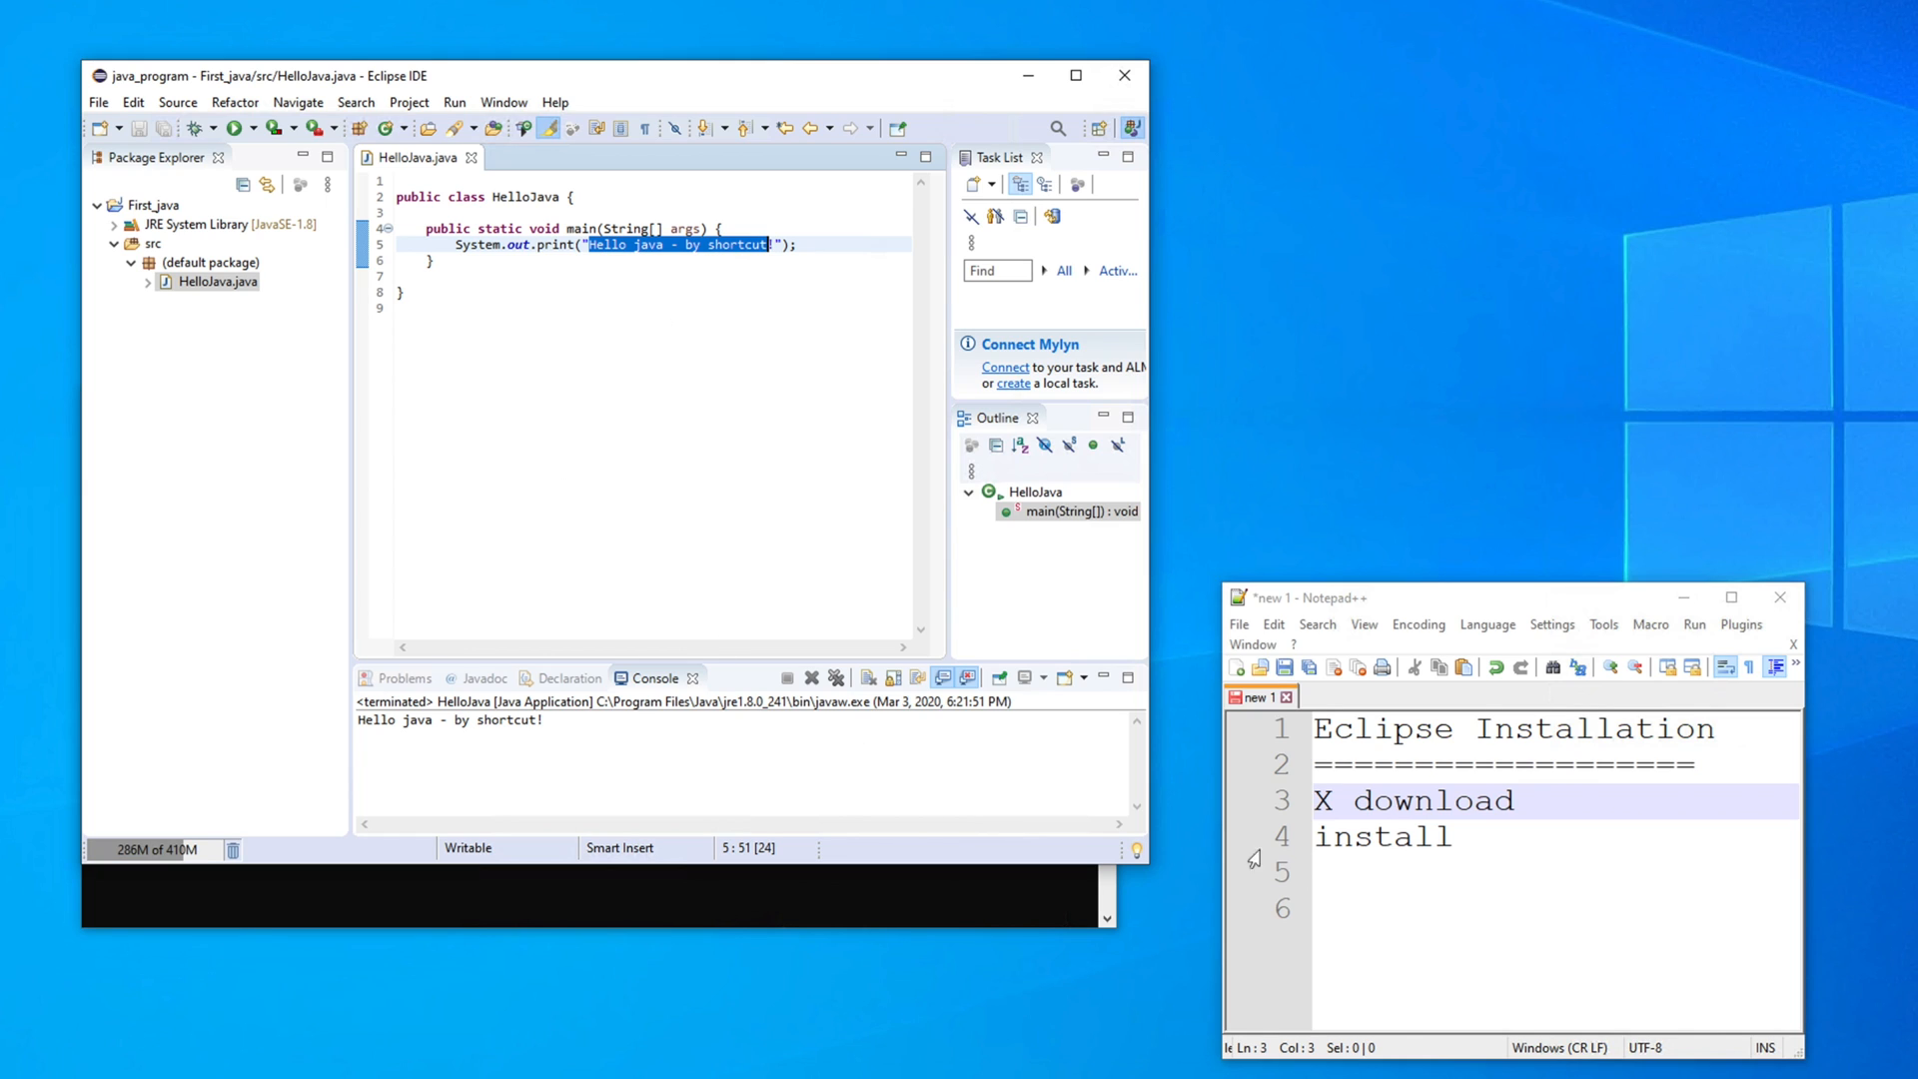
Switch to Notepad++, mark the install line with an X, and add the line "X created one Java project and run it"
click(1353, 804)
click(1316, 837)
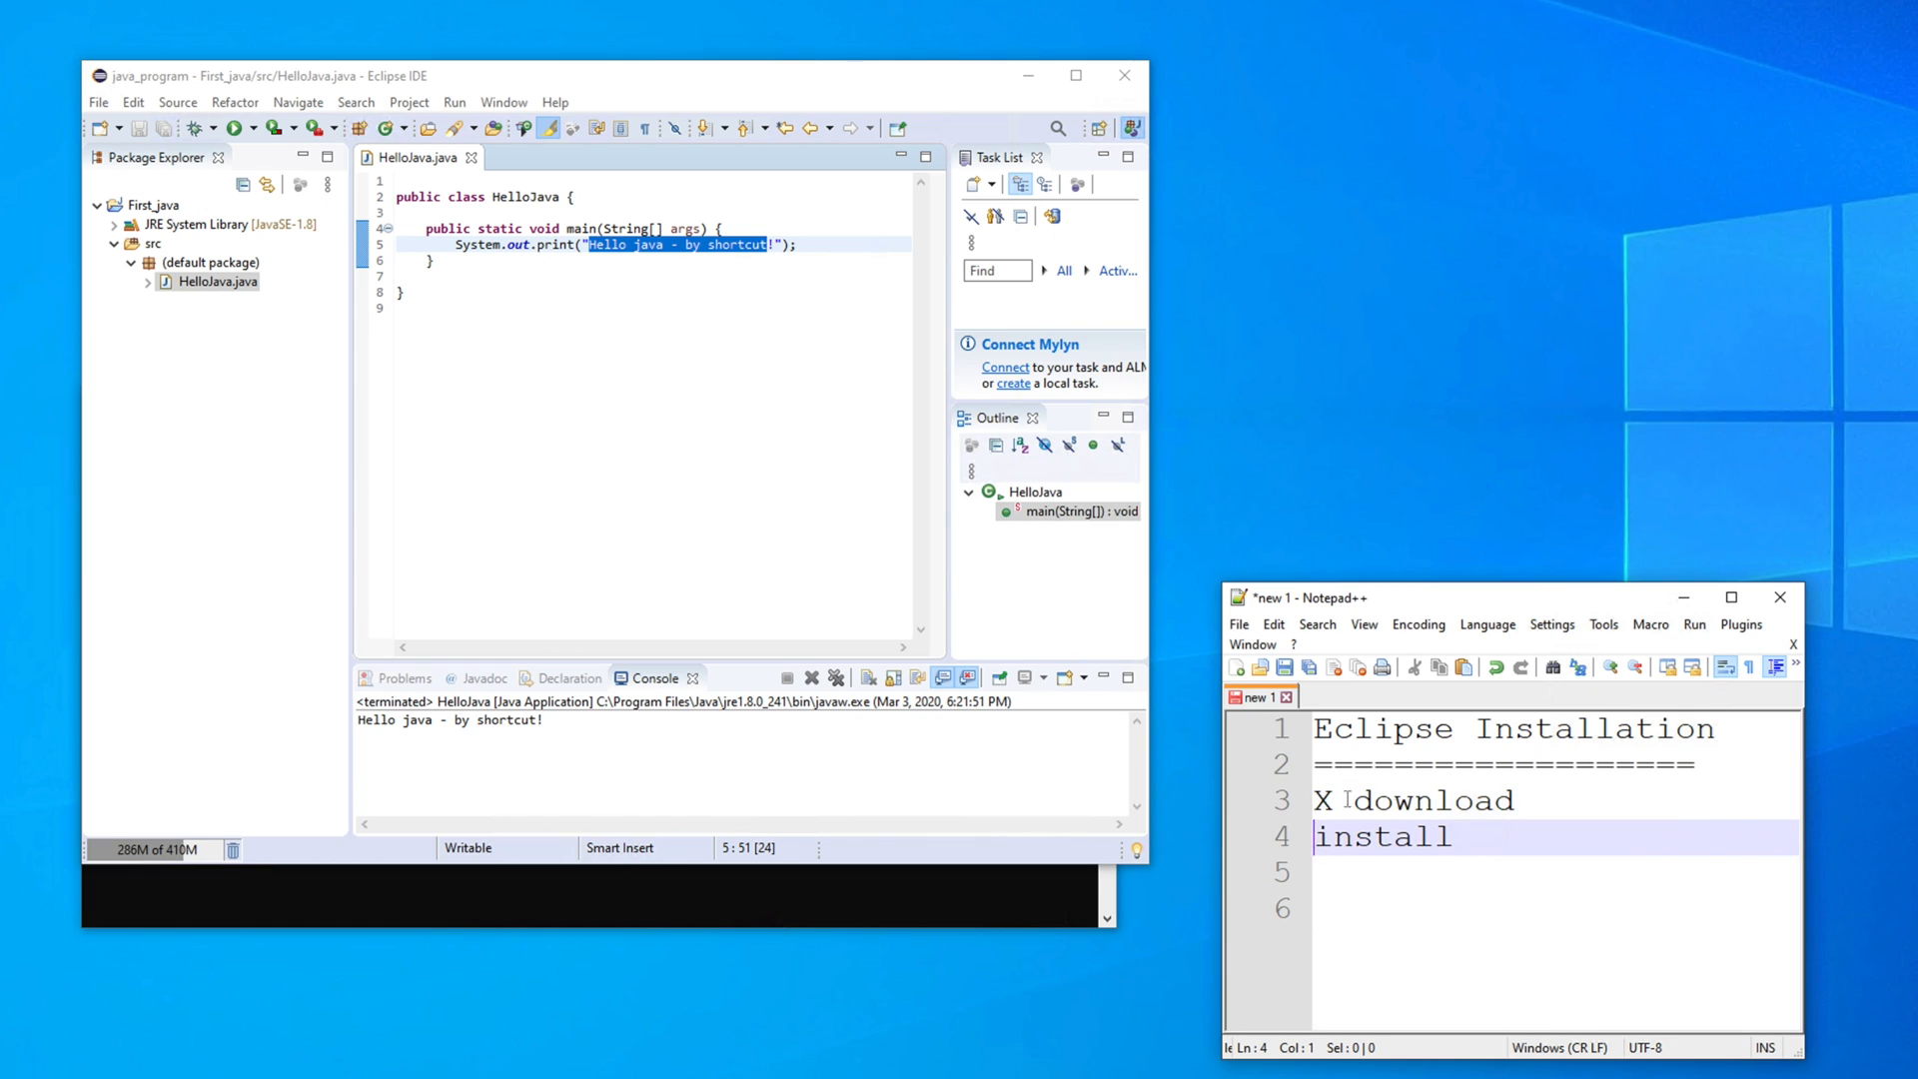
text(X)
click(1504, 836)
key(Return)
text(X )
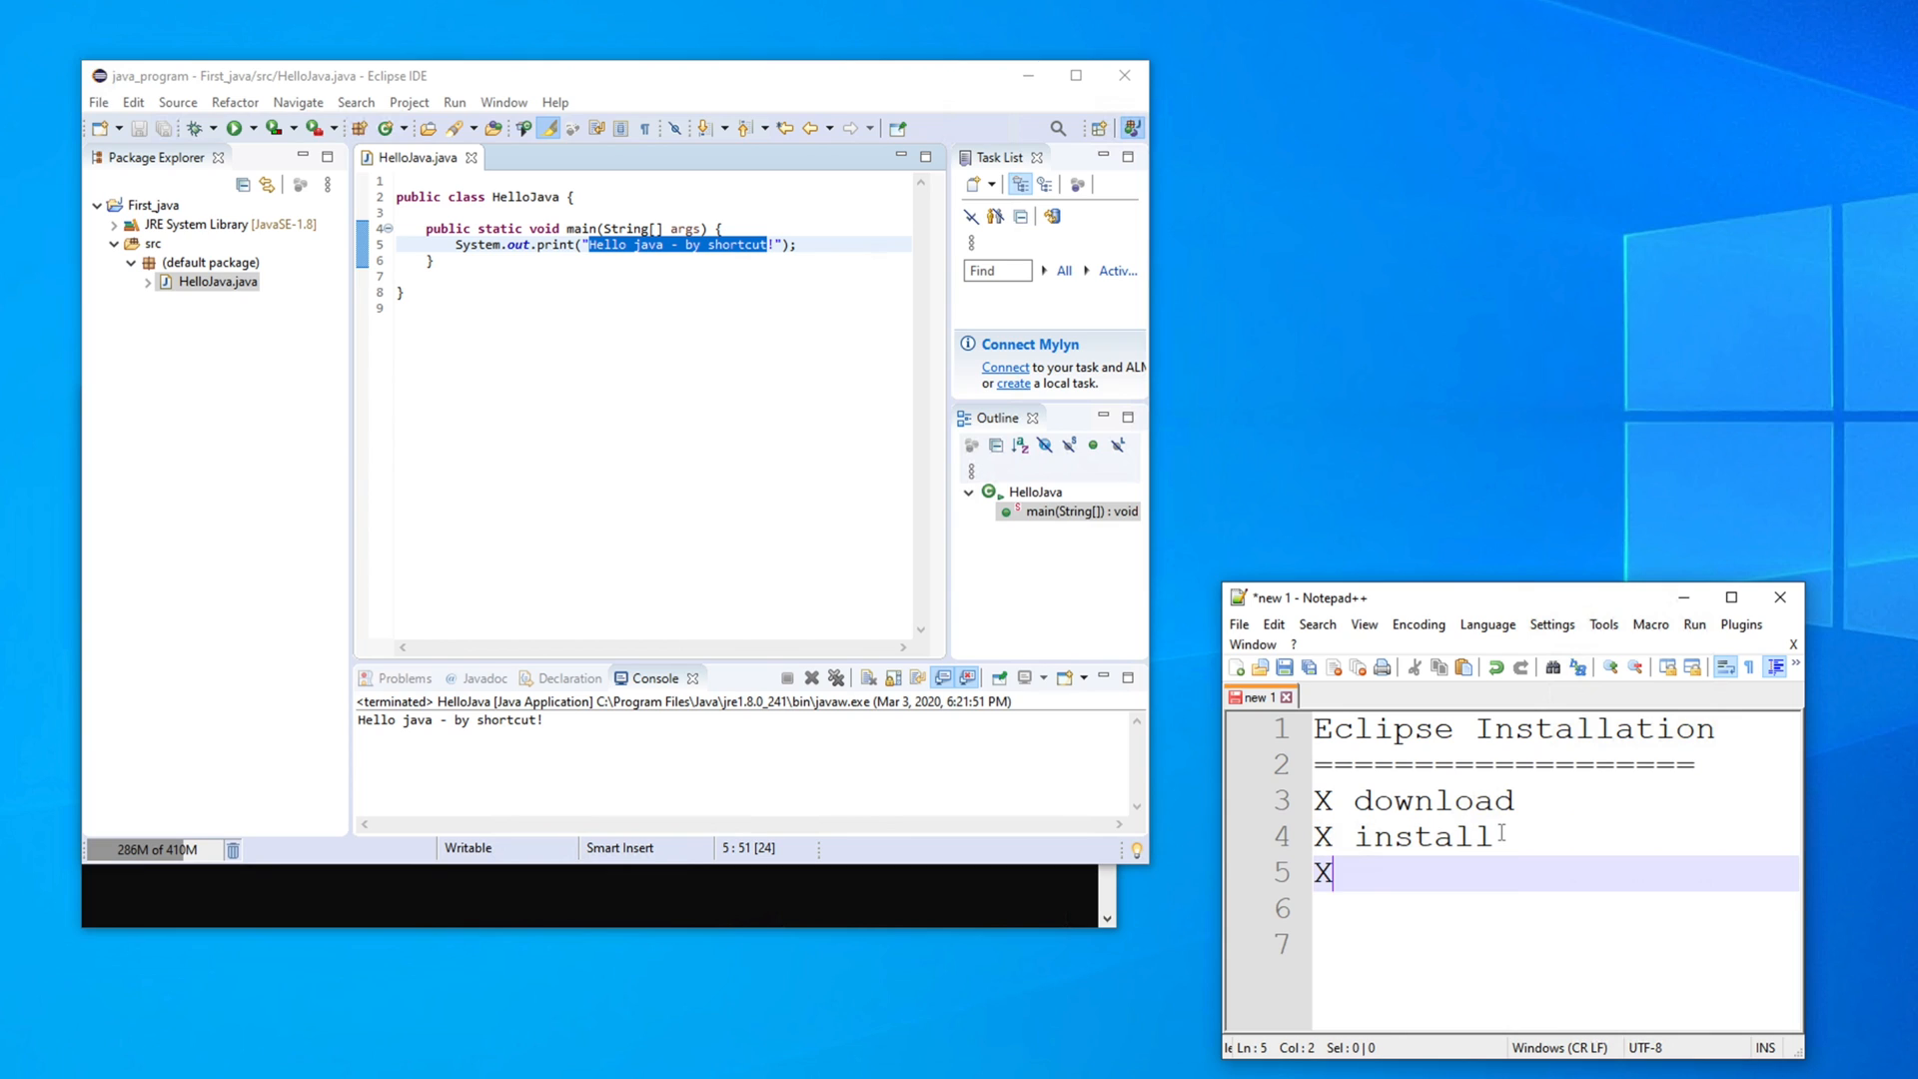
text(created )
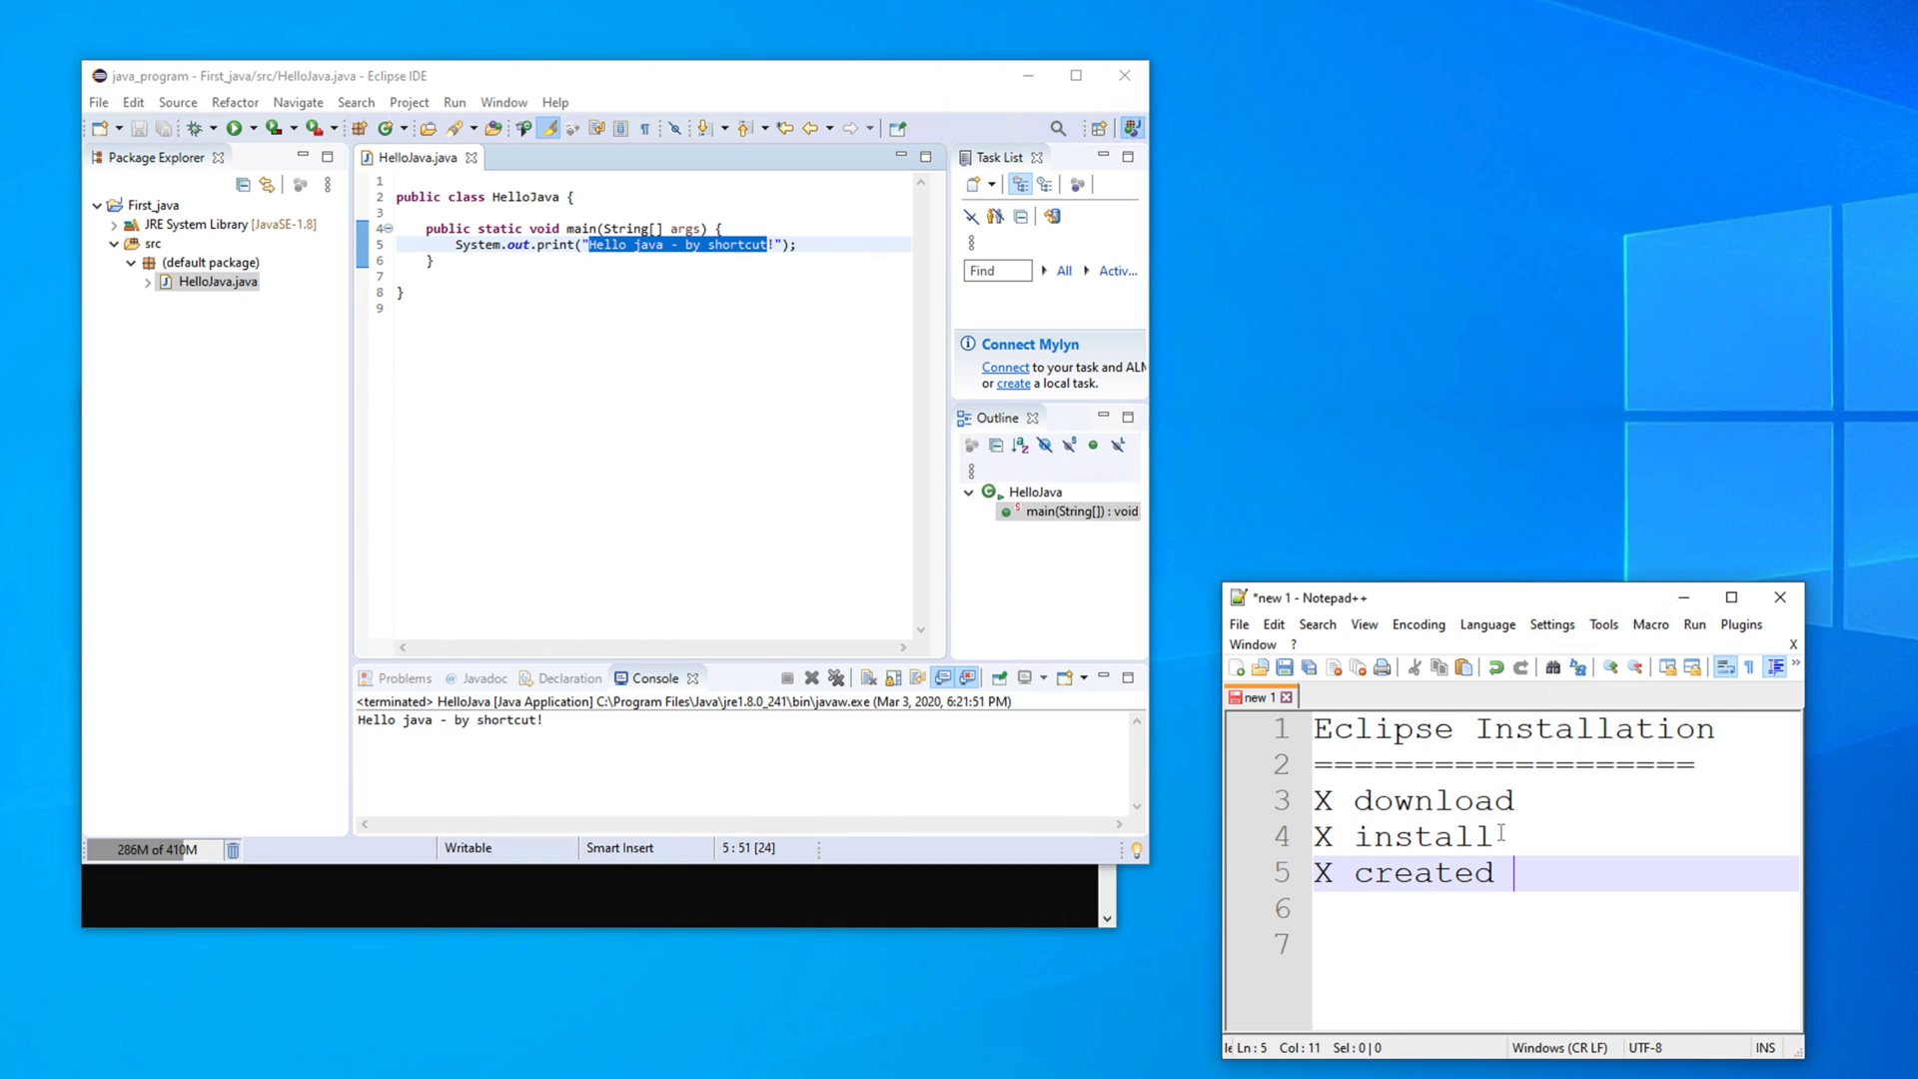
text(one Java project)
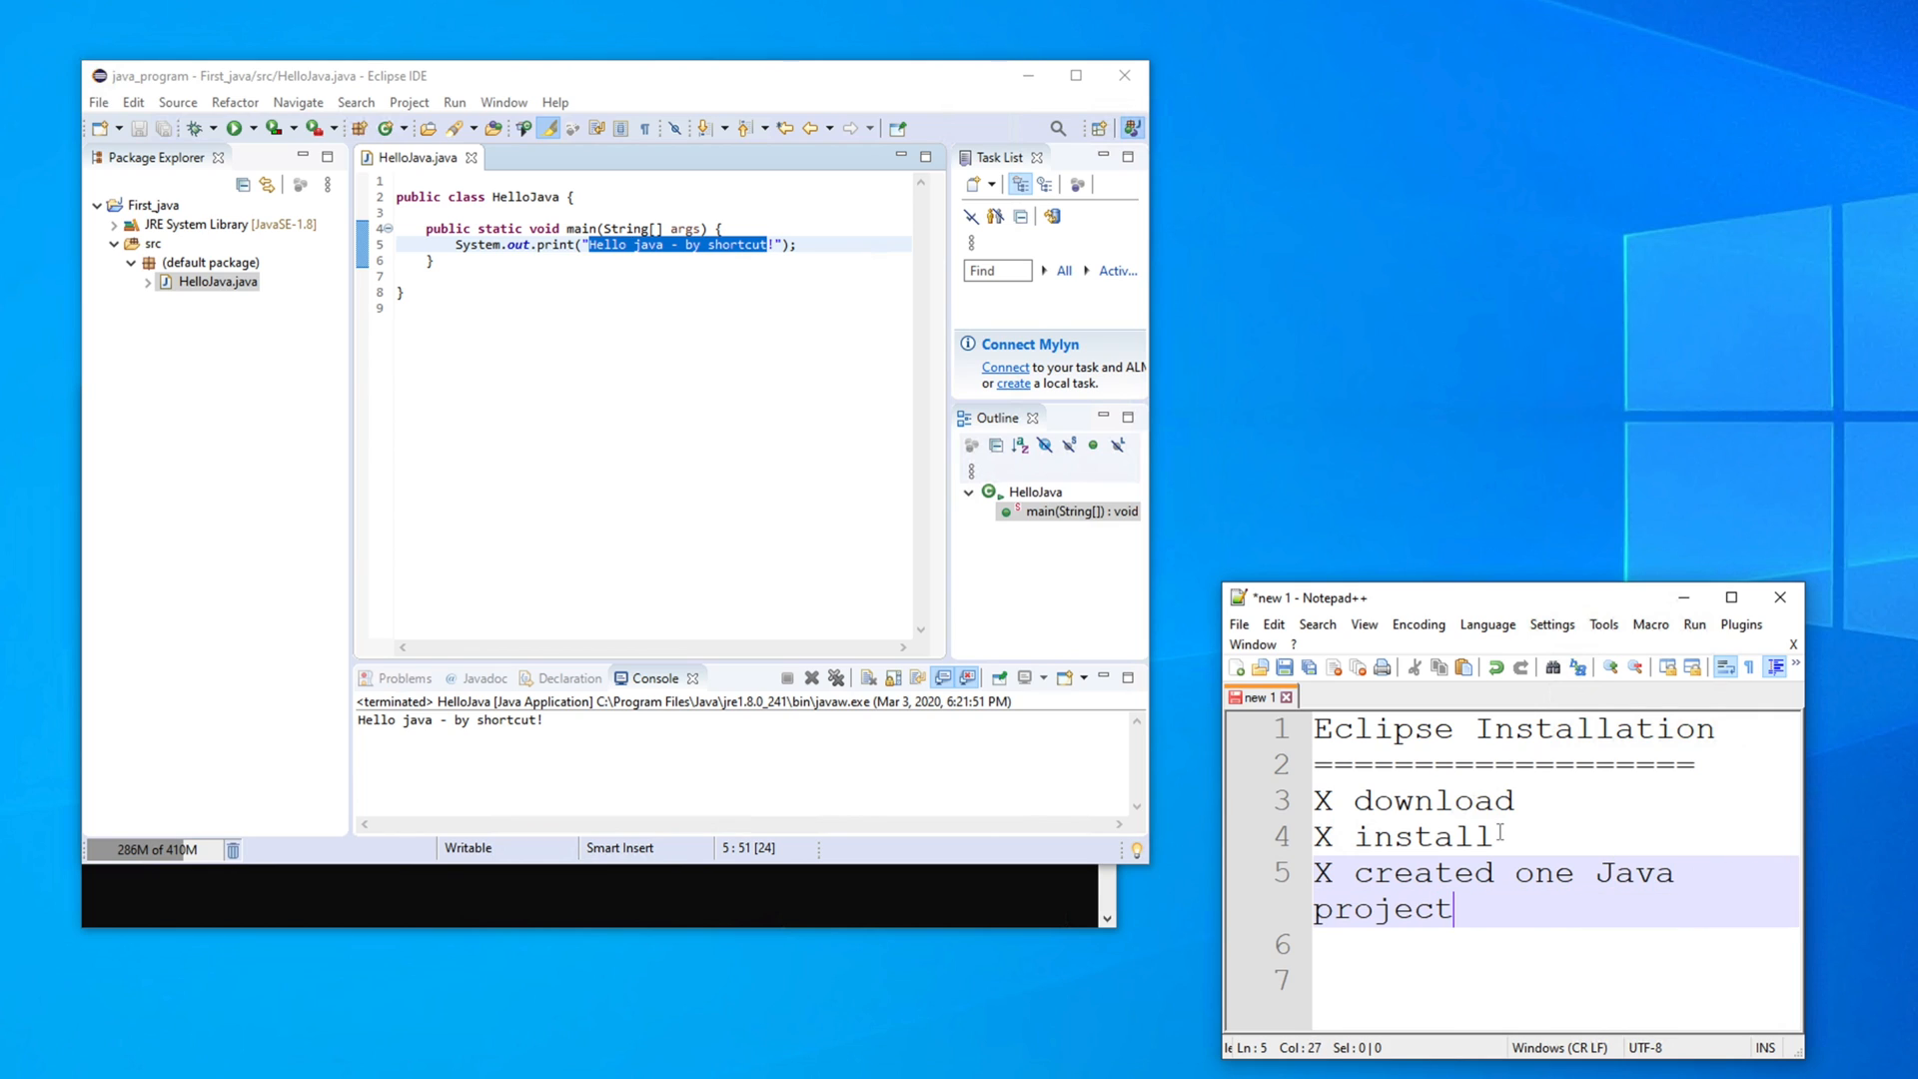
text( and run it)
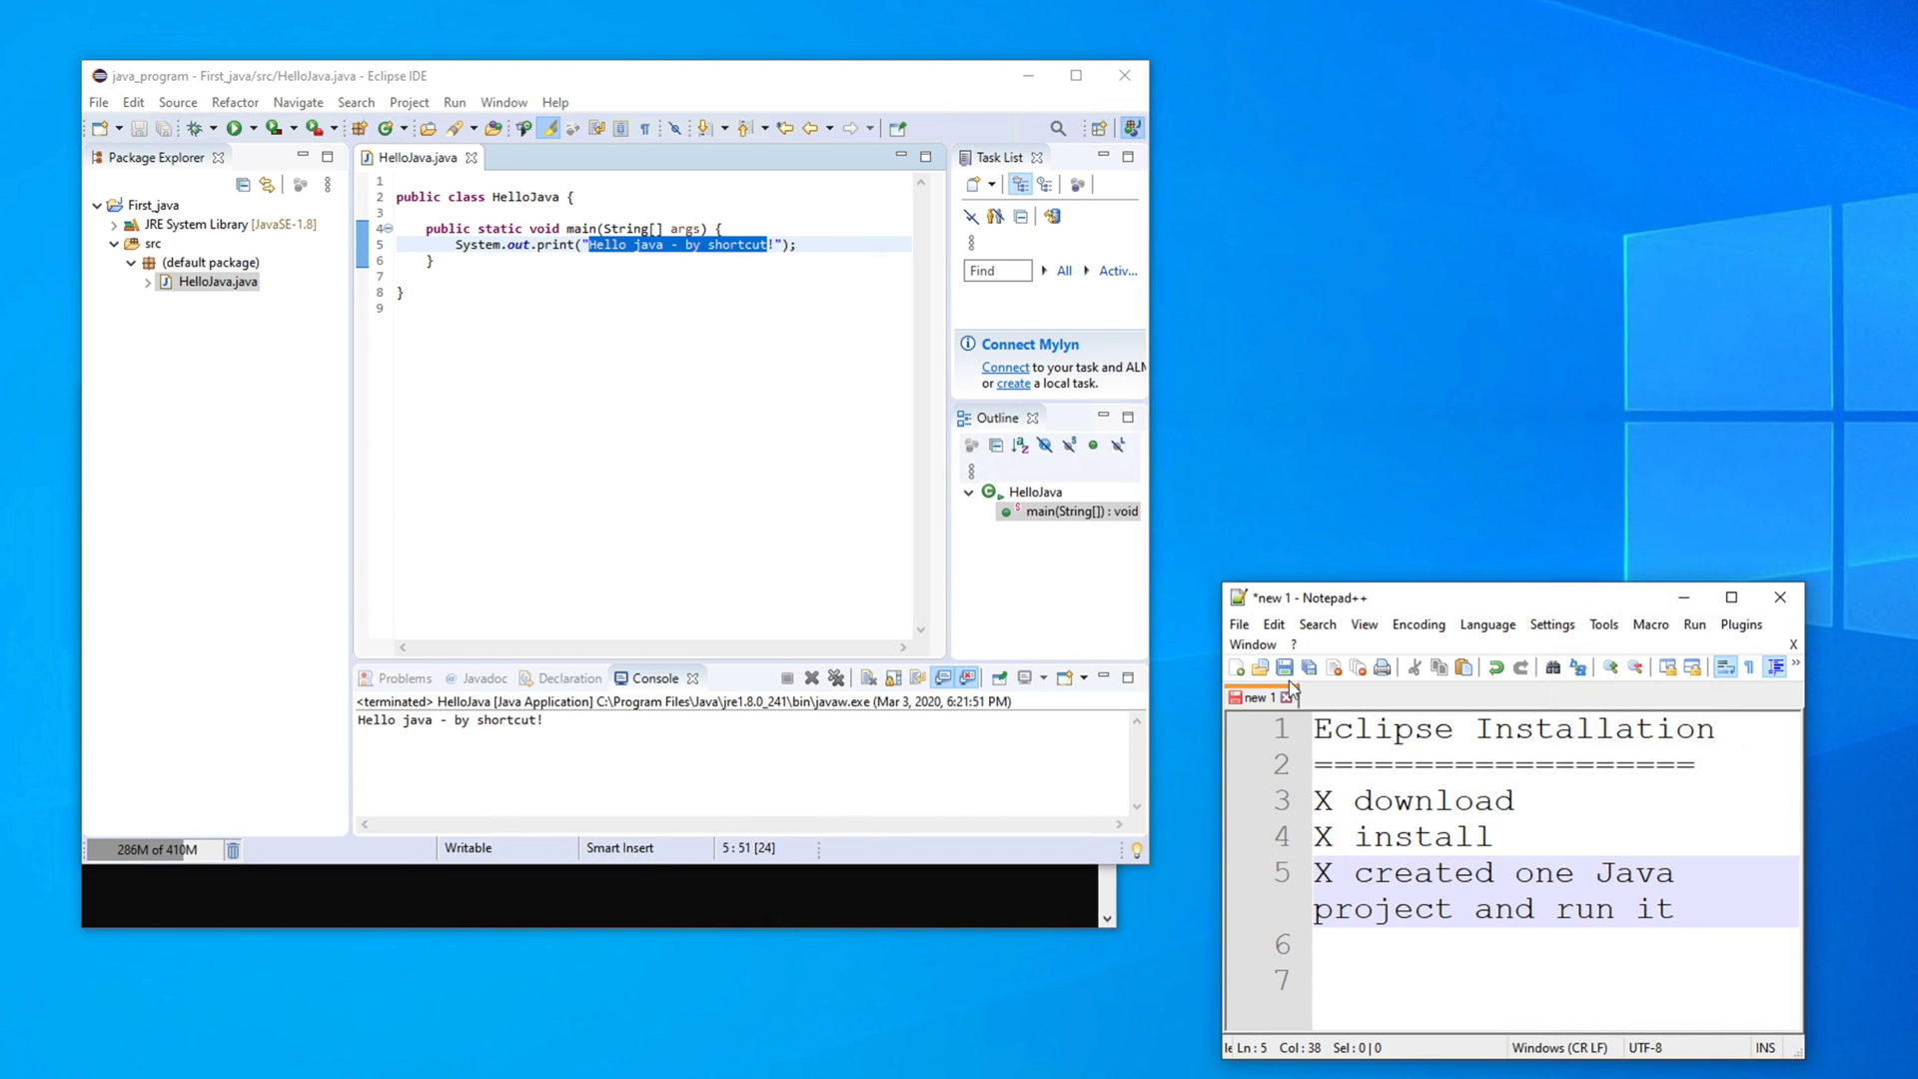
key(ctrl+Left)
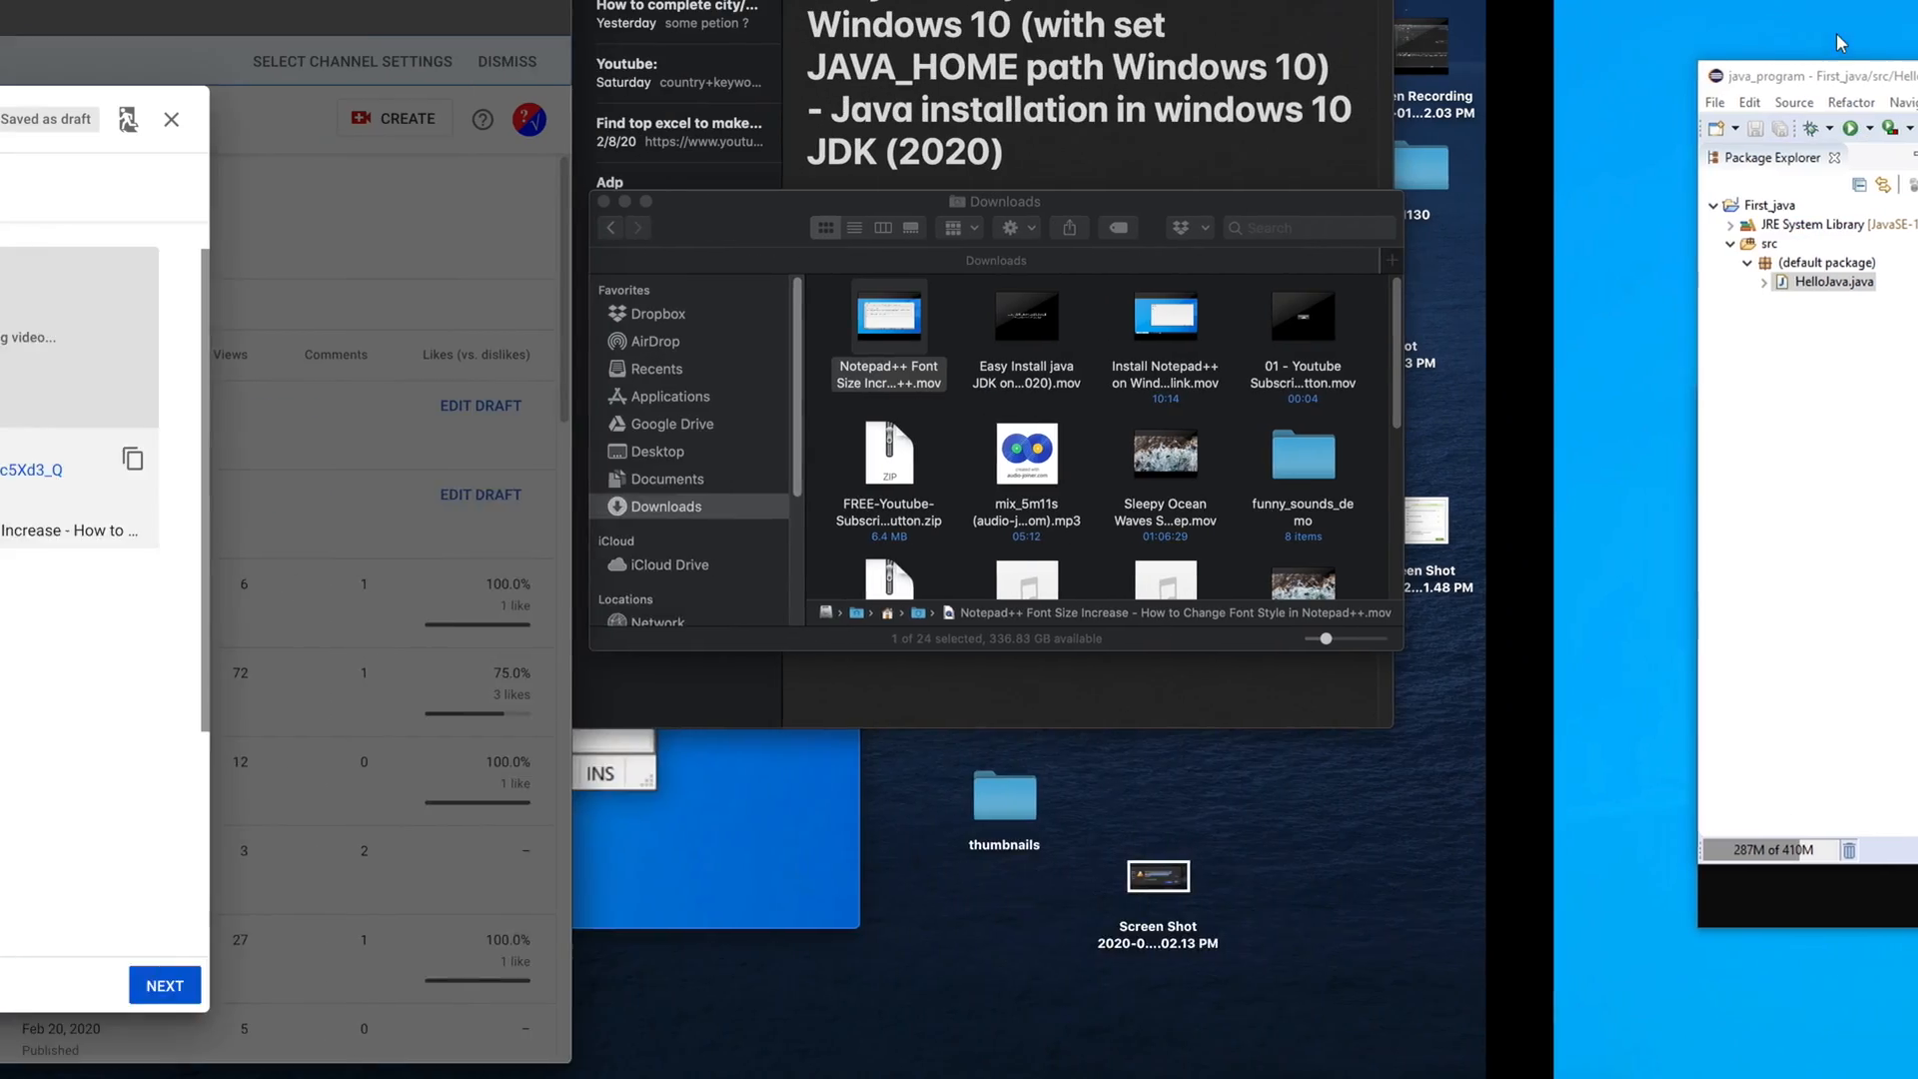